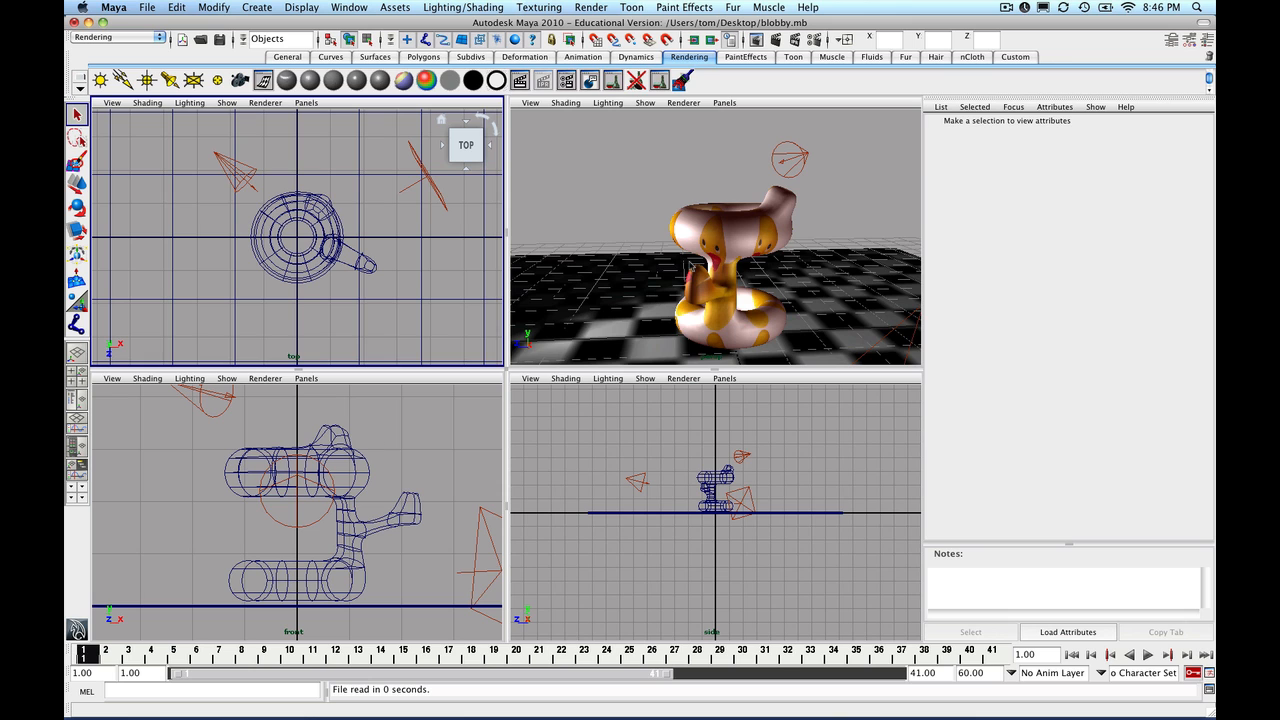
- Select the snake mesh in the perspective view, play the animation, and return the timeline to frame 1
left_click(735, 235)
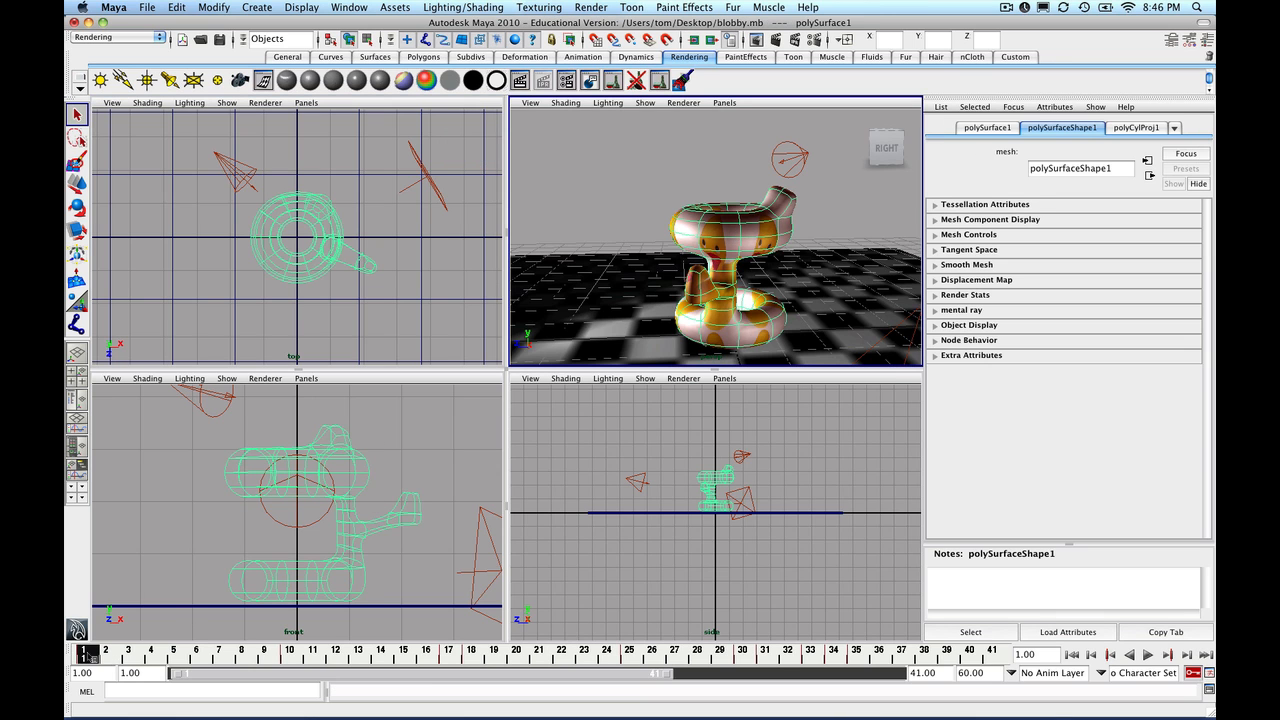
key("alt+v")
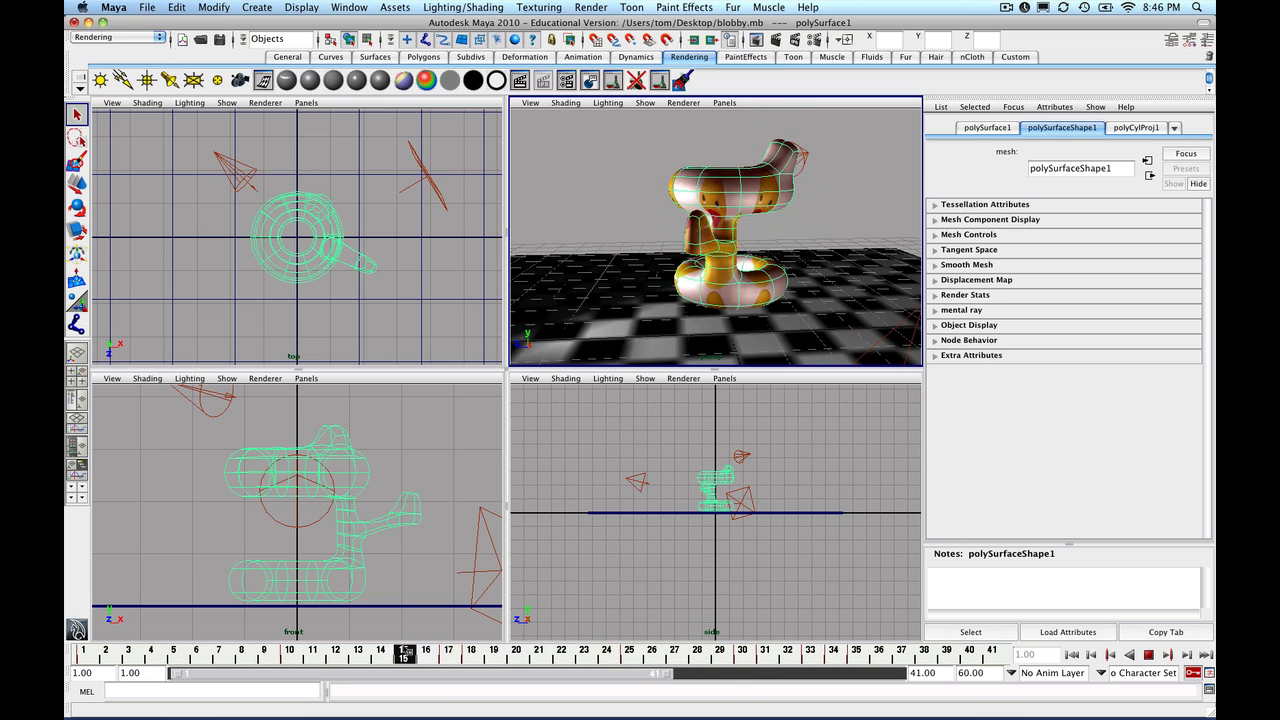
left_click(230, 650)
left_click_drag(230, 650, 88, 662)
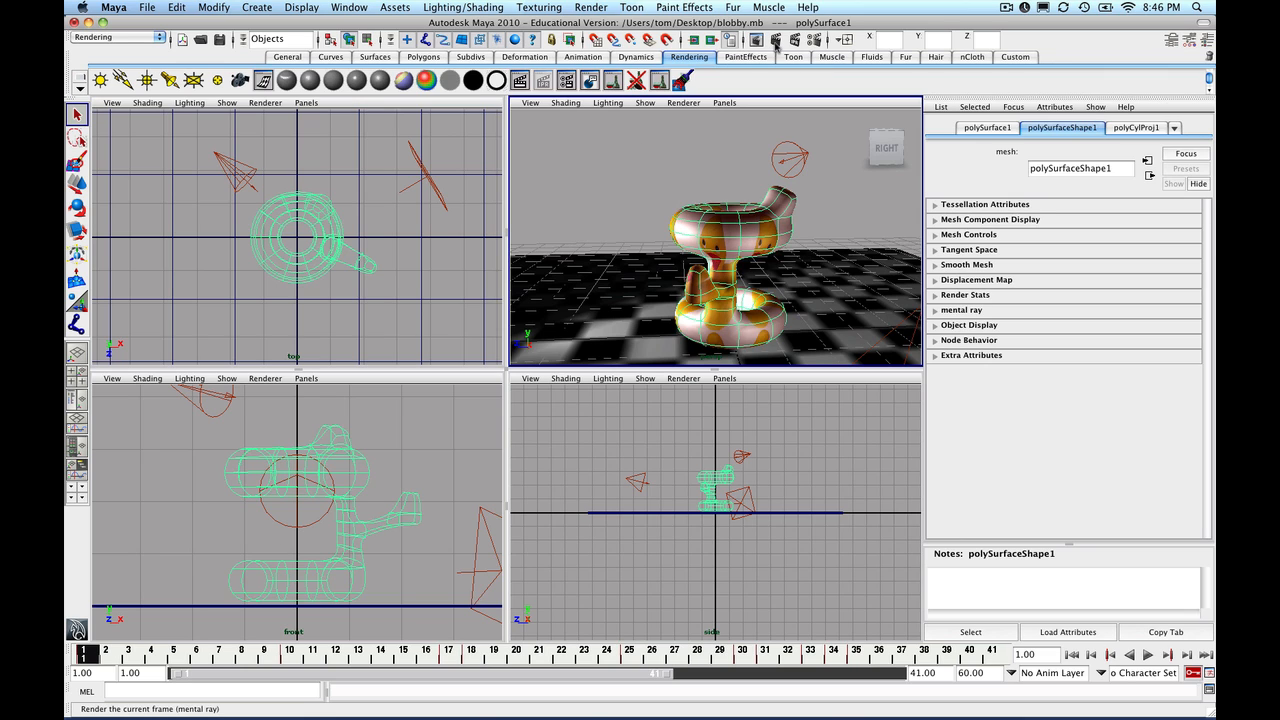
- Set the renderer to Maya Software in the Render Settings, render the current frame, and dismiss the result
left_click(776, 40)
left_click(816, 40)
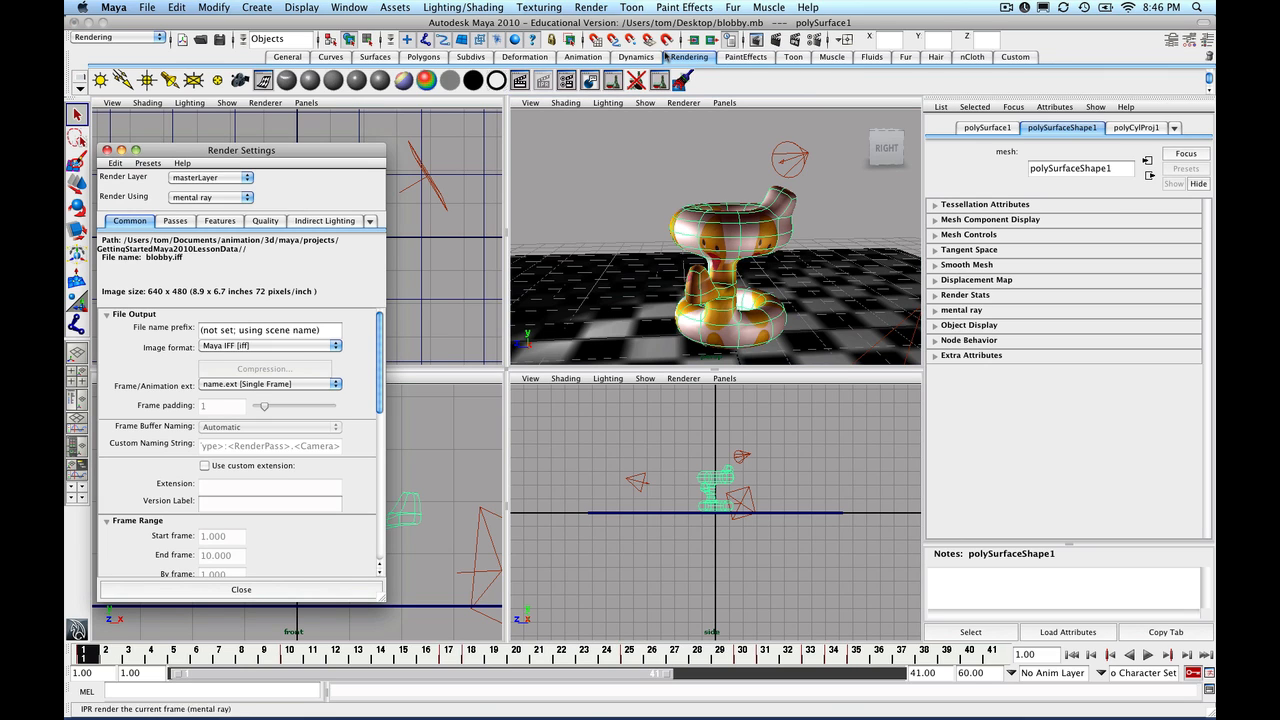
left_click(230, 198)
left_click(222, 163)
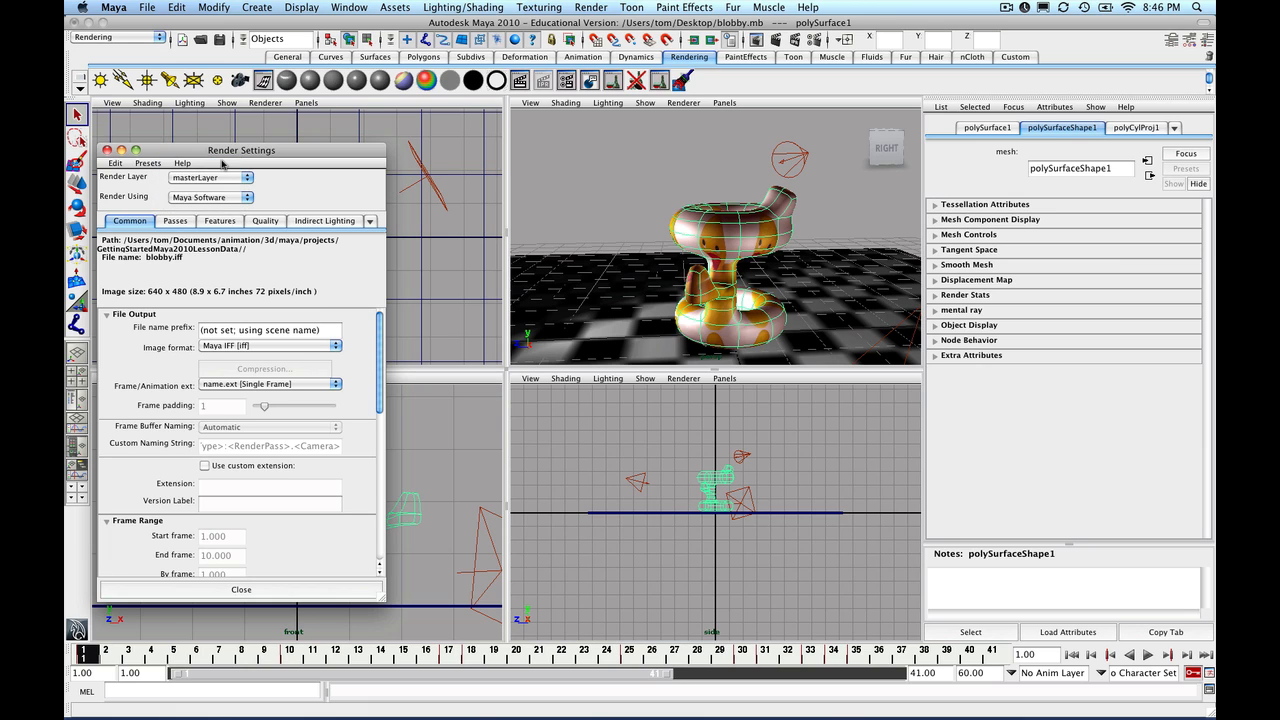
left_click(777, 41)
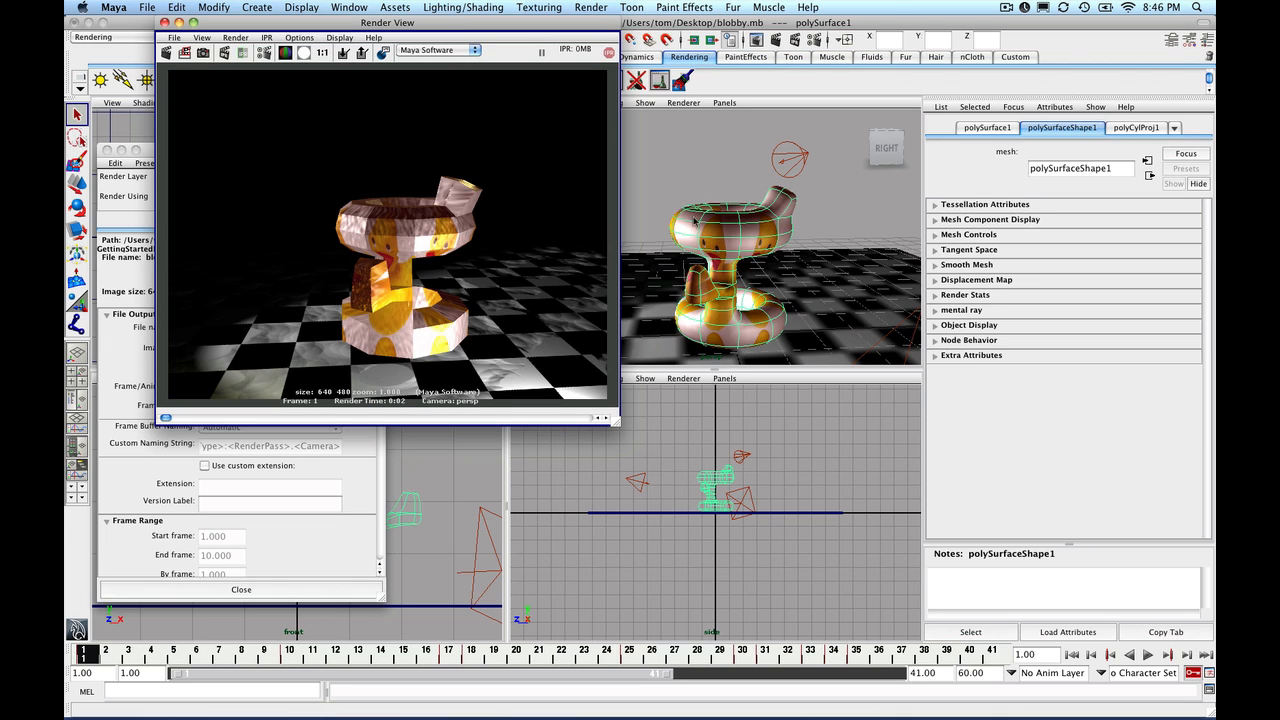
left_click(165, 22)
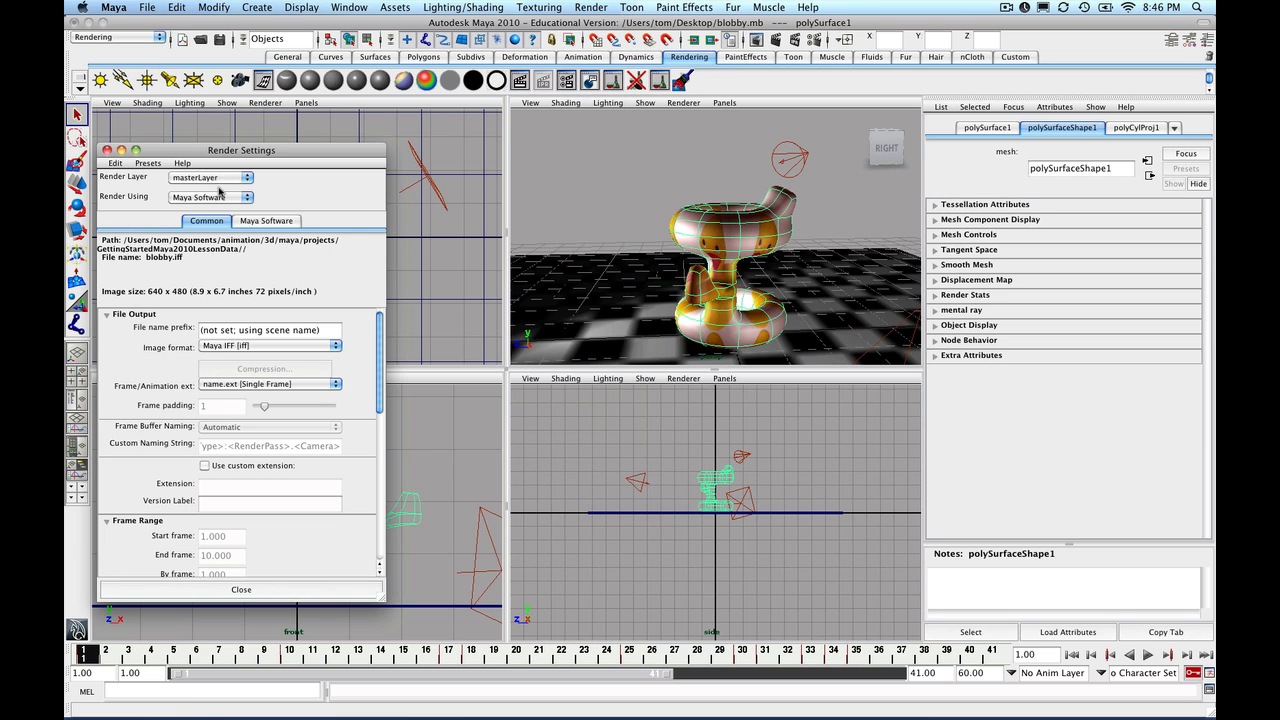
- Change the renderer to Maya Hardware, render the current frame, and dismiss the result
left_click(222, 198)
left_click(221, 208)
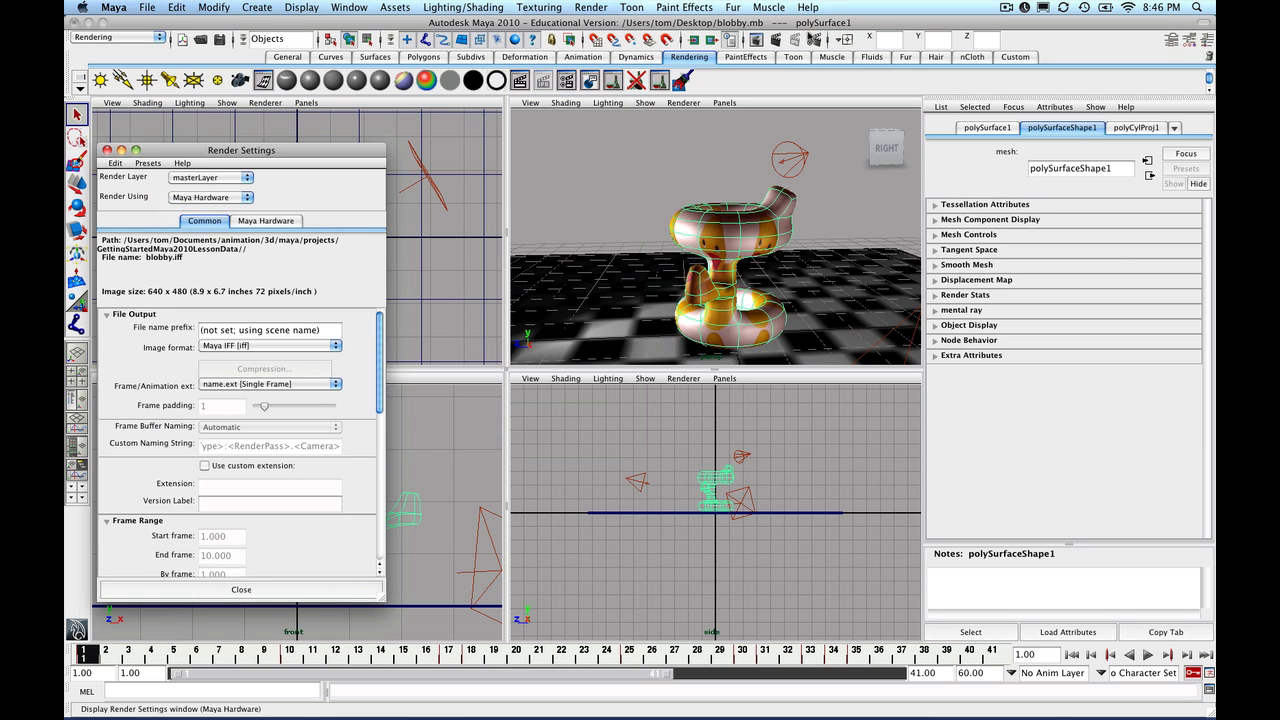
left_click(778, 40)
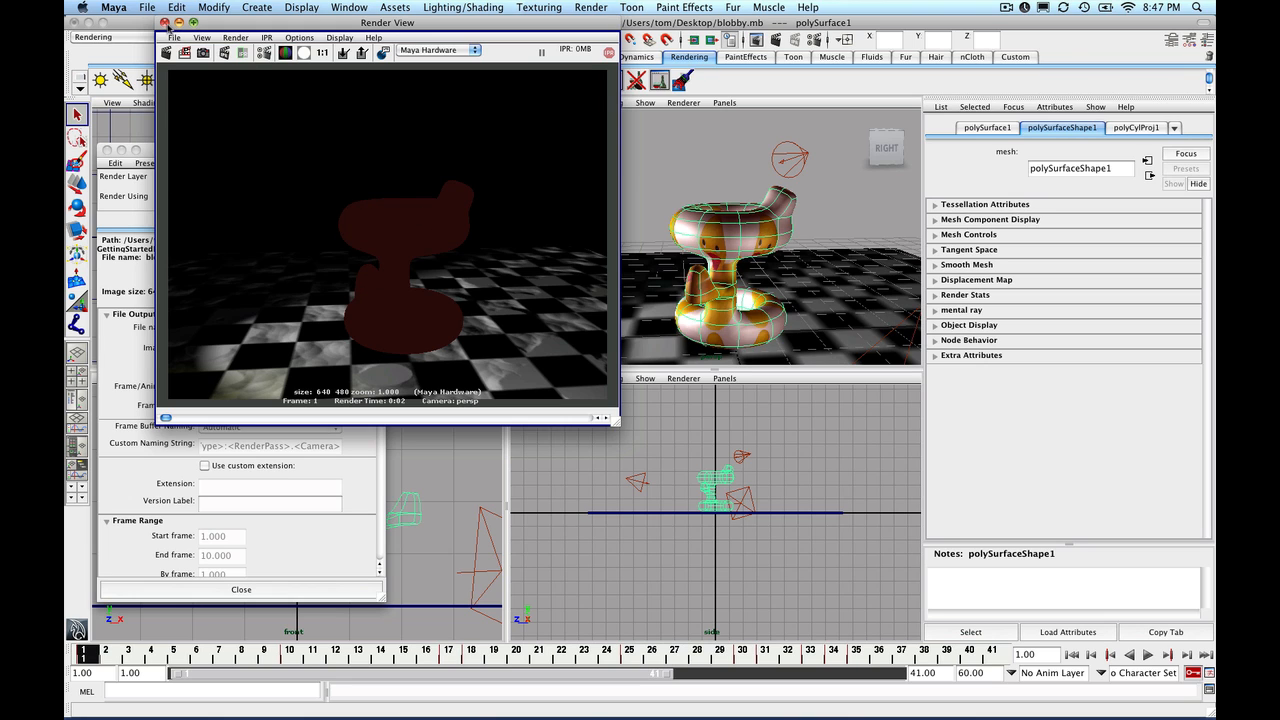
left_click(166, 22)
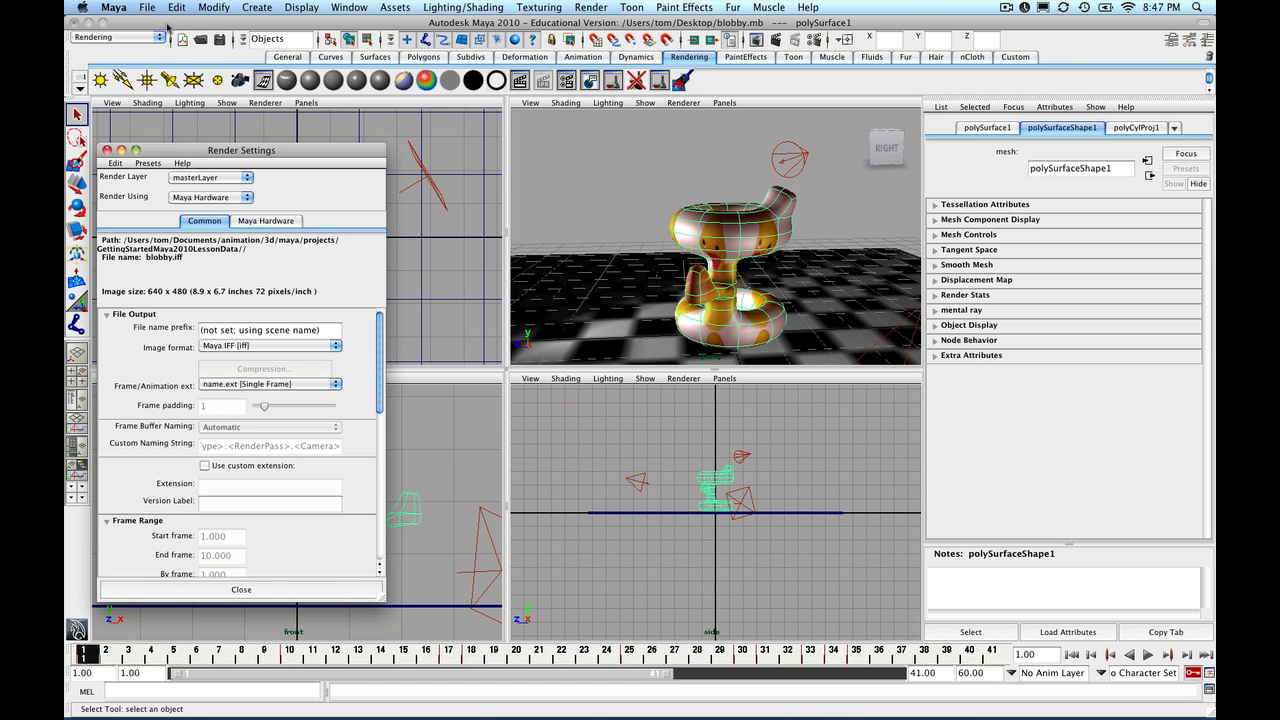
- Change the renderer to Maya Vector, render the current frame, and dismiss the result
left_click(201, 198)
left_click(195, 208)
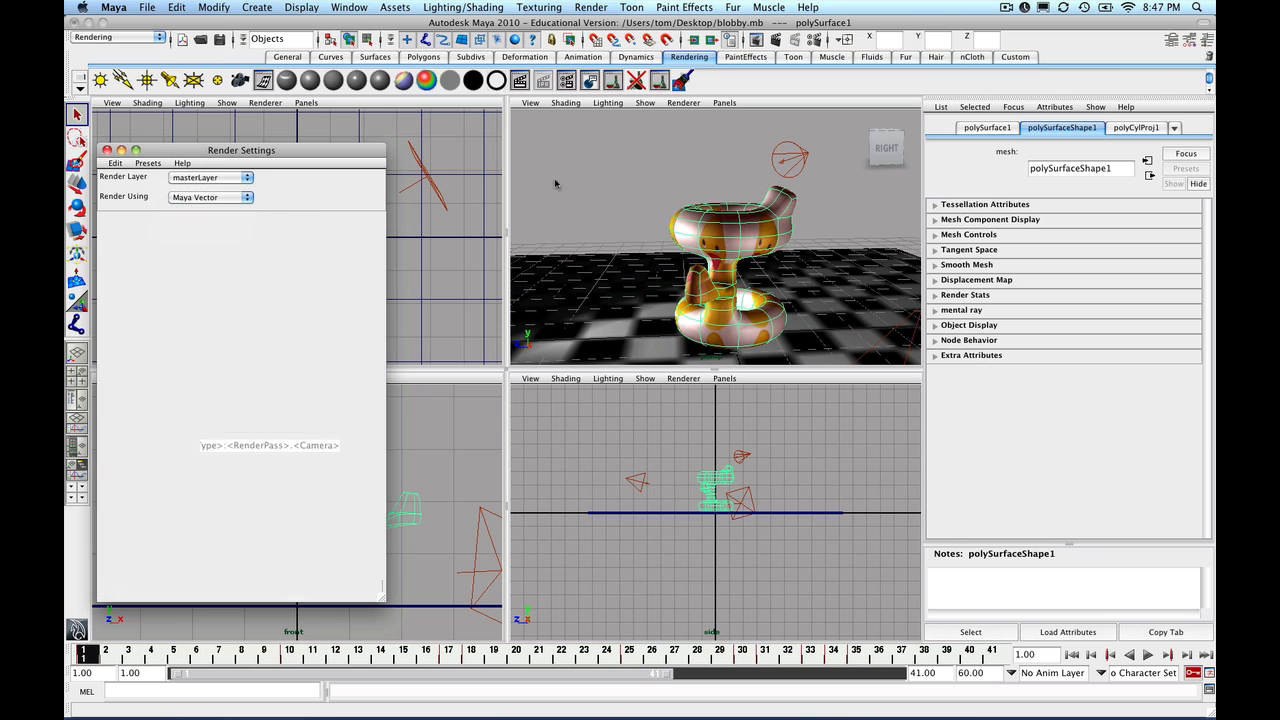
left_click(786, 46)
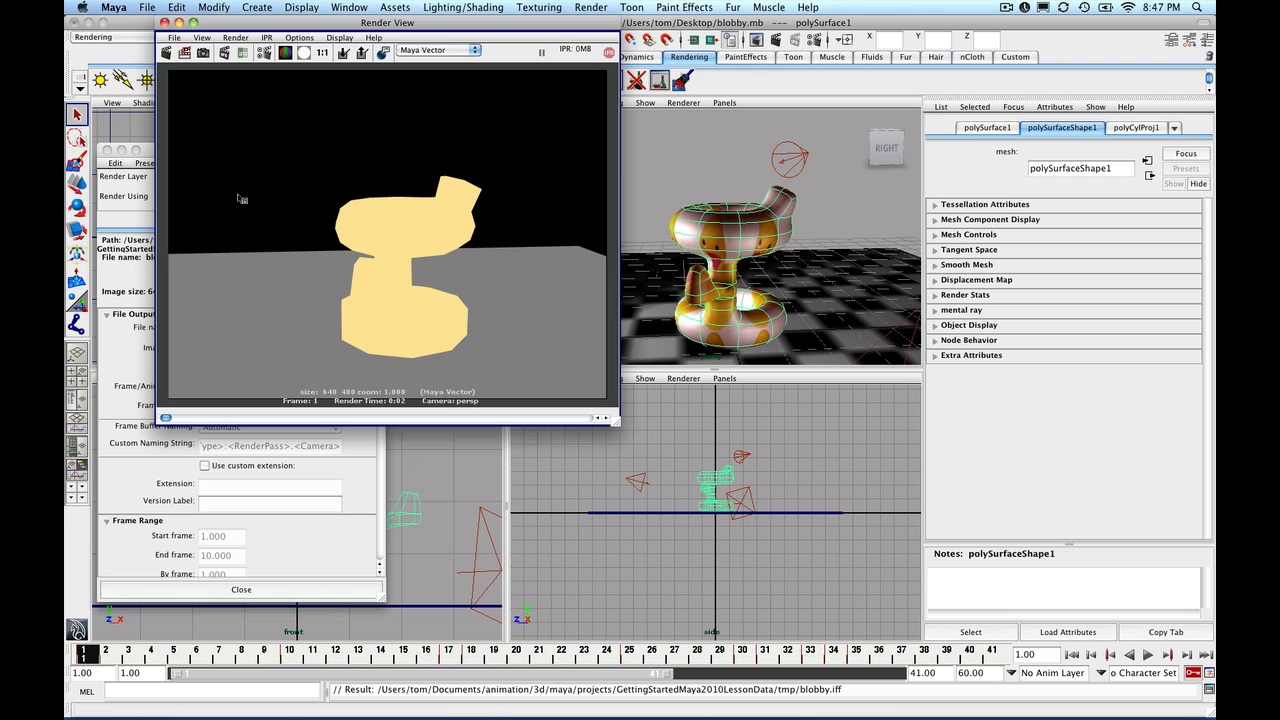
left_click(165, 21)
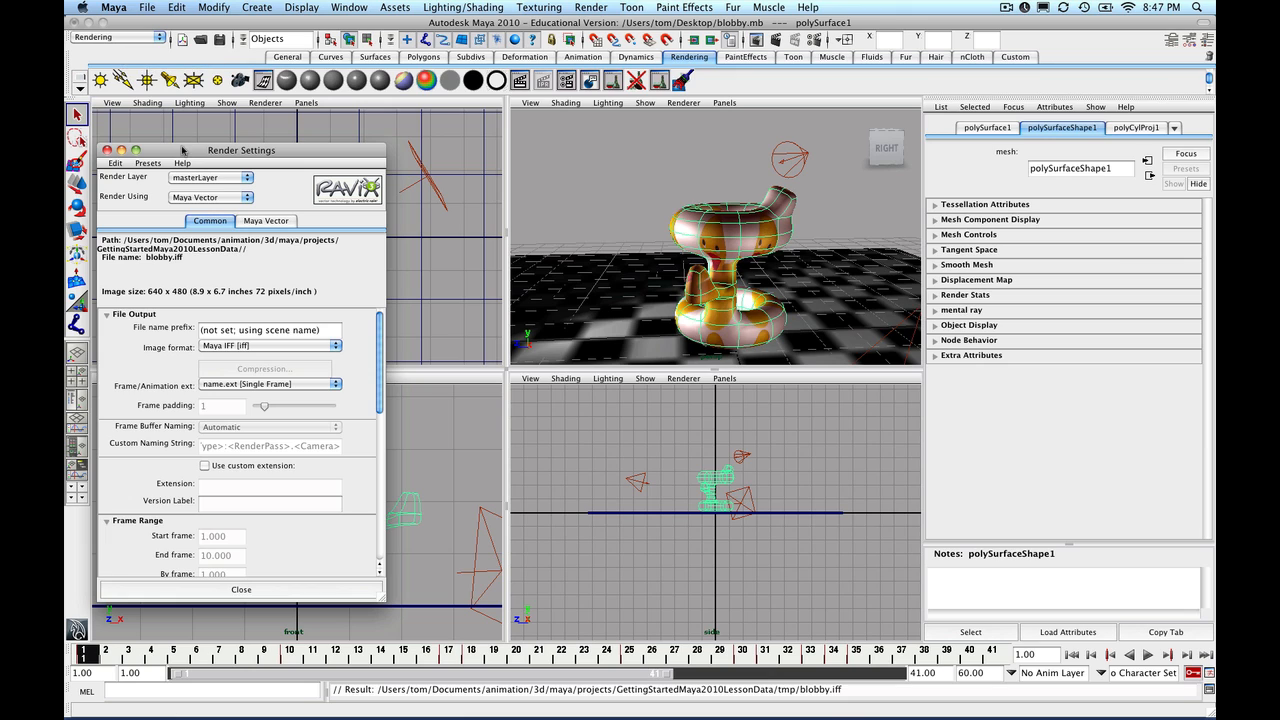
- Change the renderer to mental ray and render frame 1 from the perspective camera
left_click(221, 199)
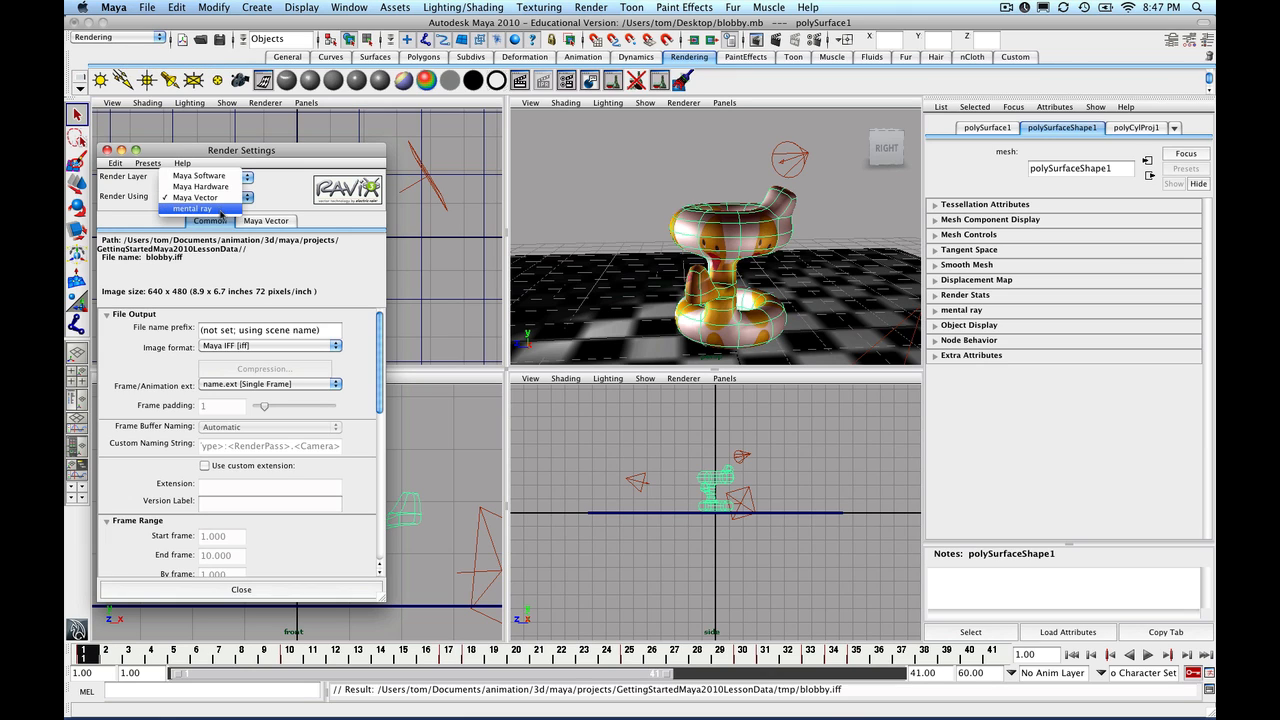
left_click(221, 211)
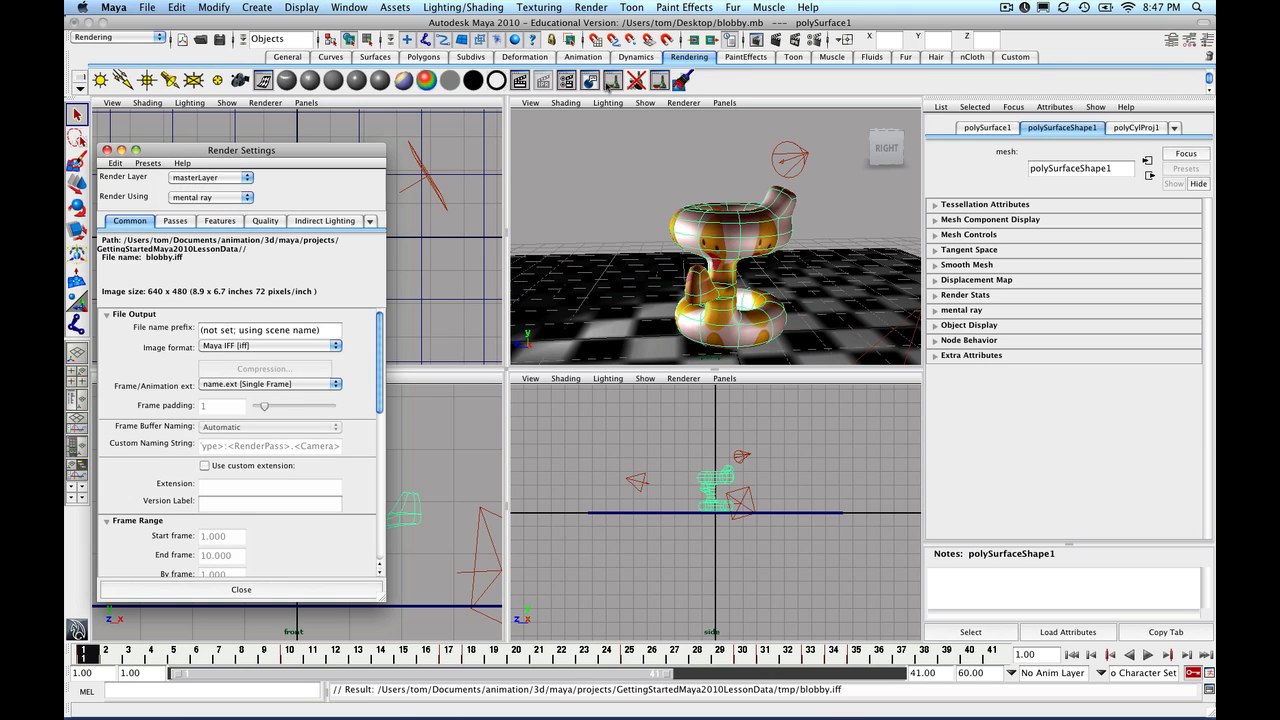
left_click(778, 42)
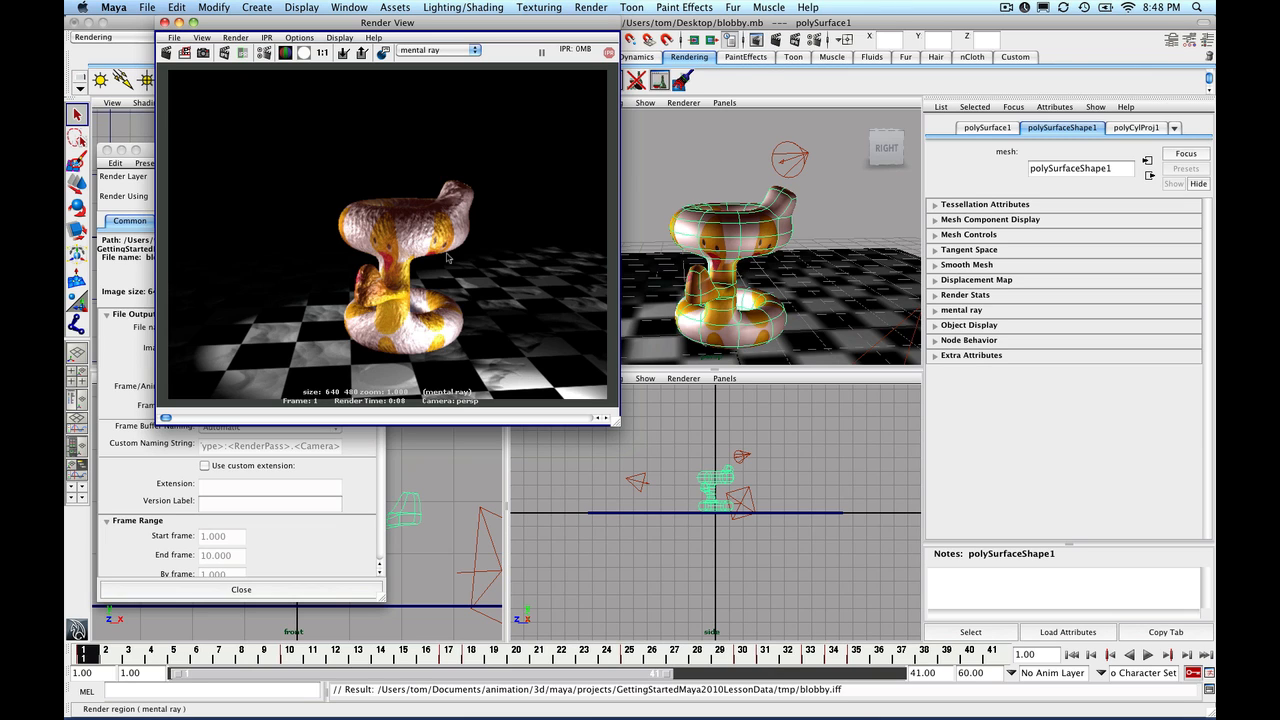
- Save the mental ray render to the Desktop as blobby.iff in Maya IFF format
left_click(175, 38)
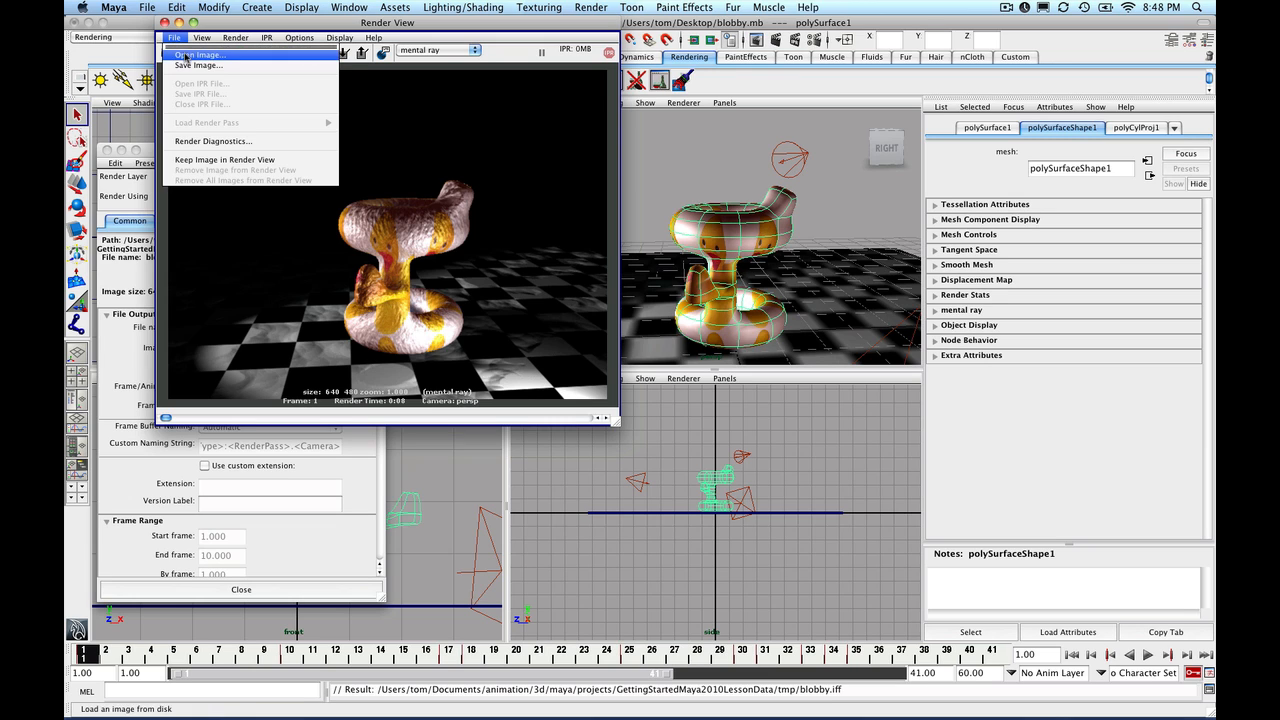
left_click(188, 67)
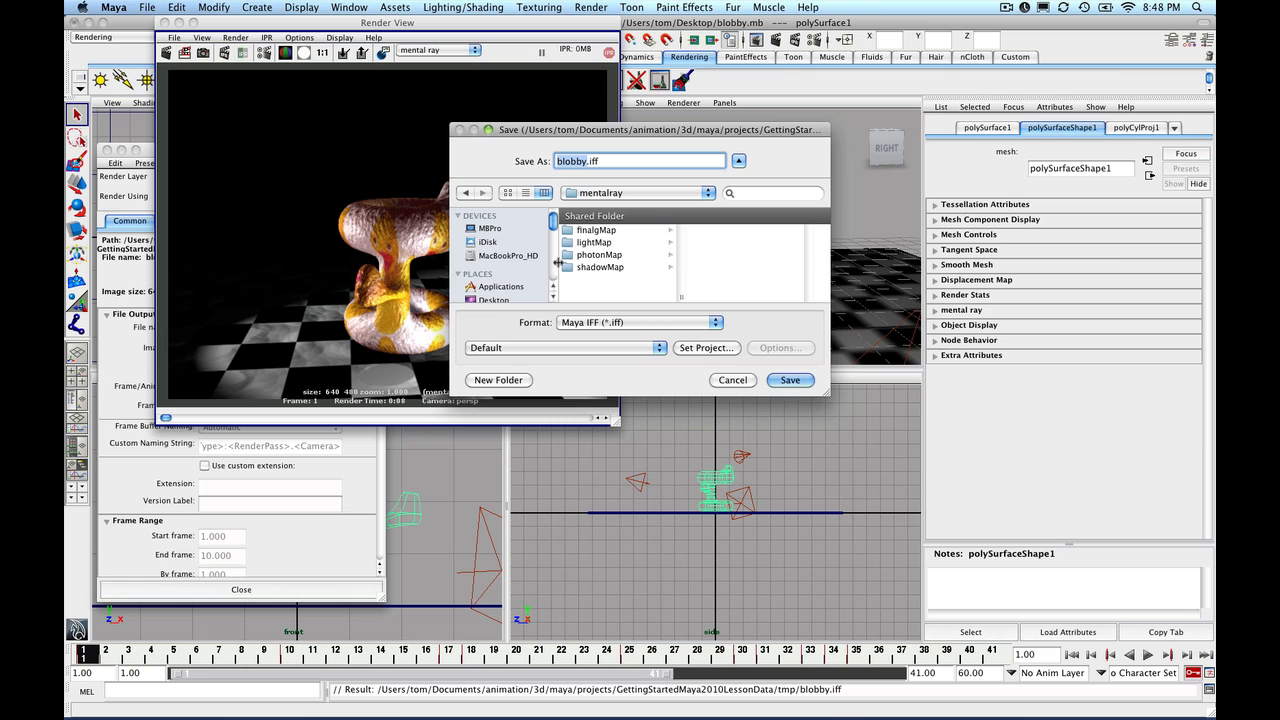
left_click(583, 325)
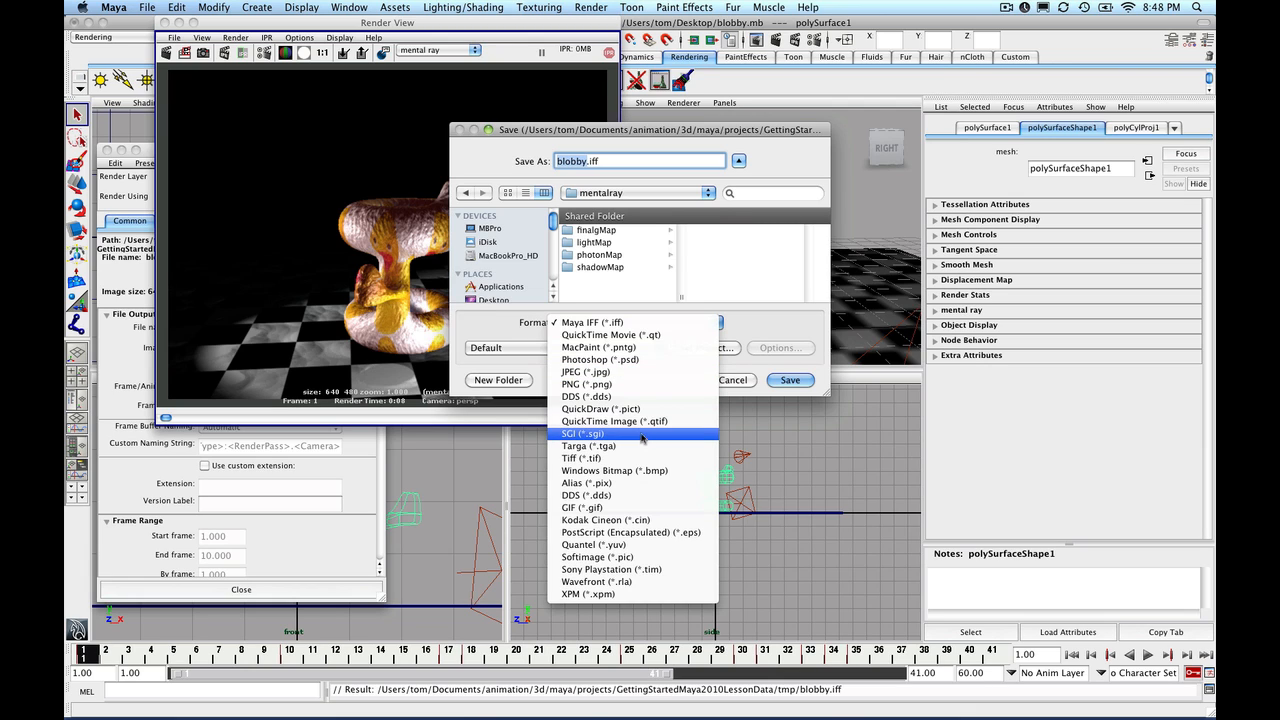
left_click(767, 331)
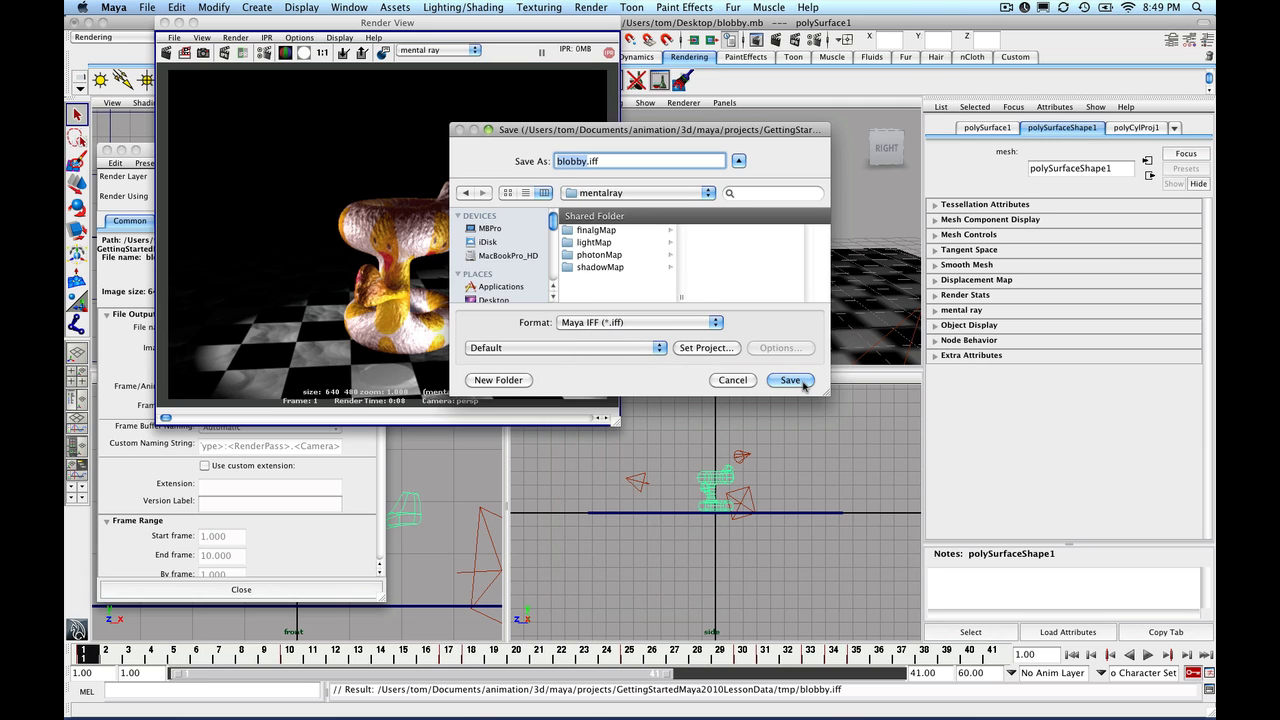
key("super+shift+d")
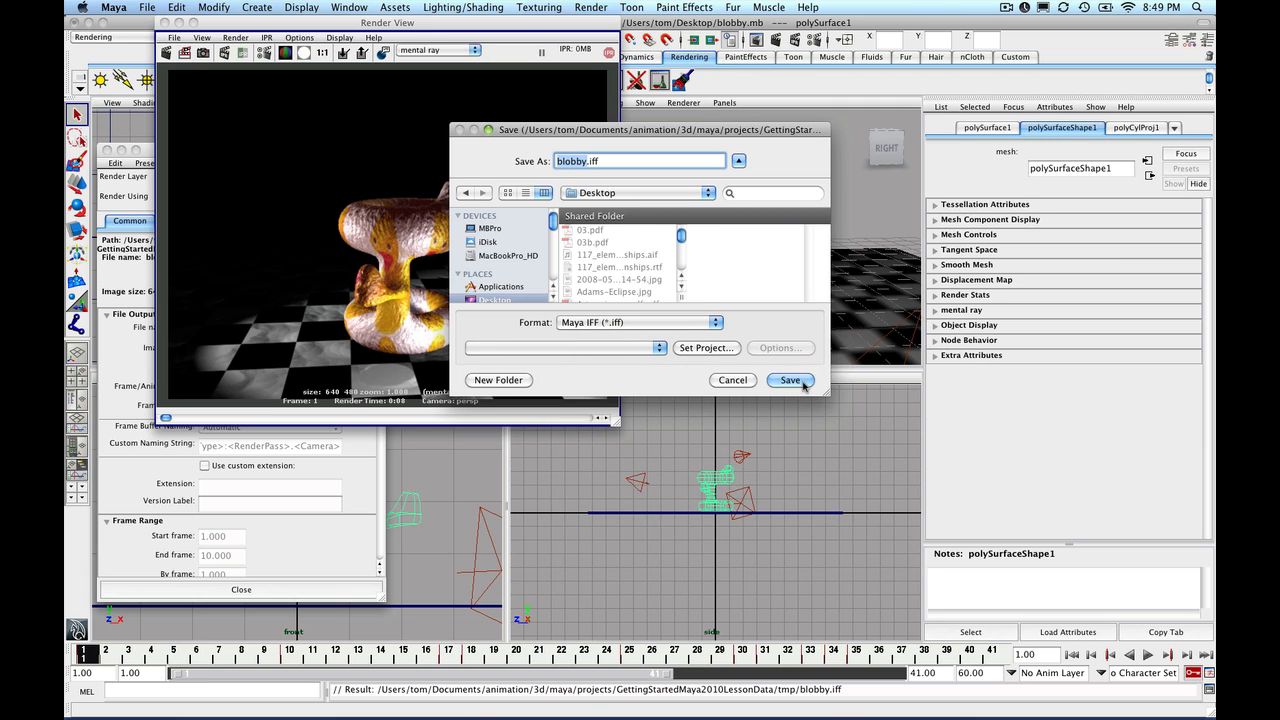
left_click(790, 380)
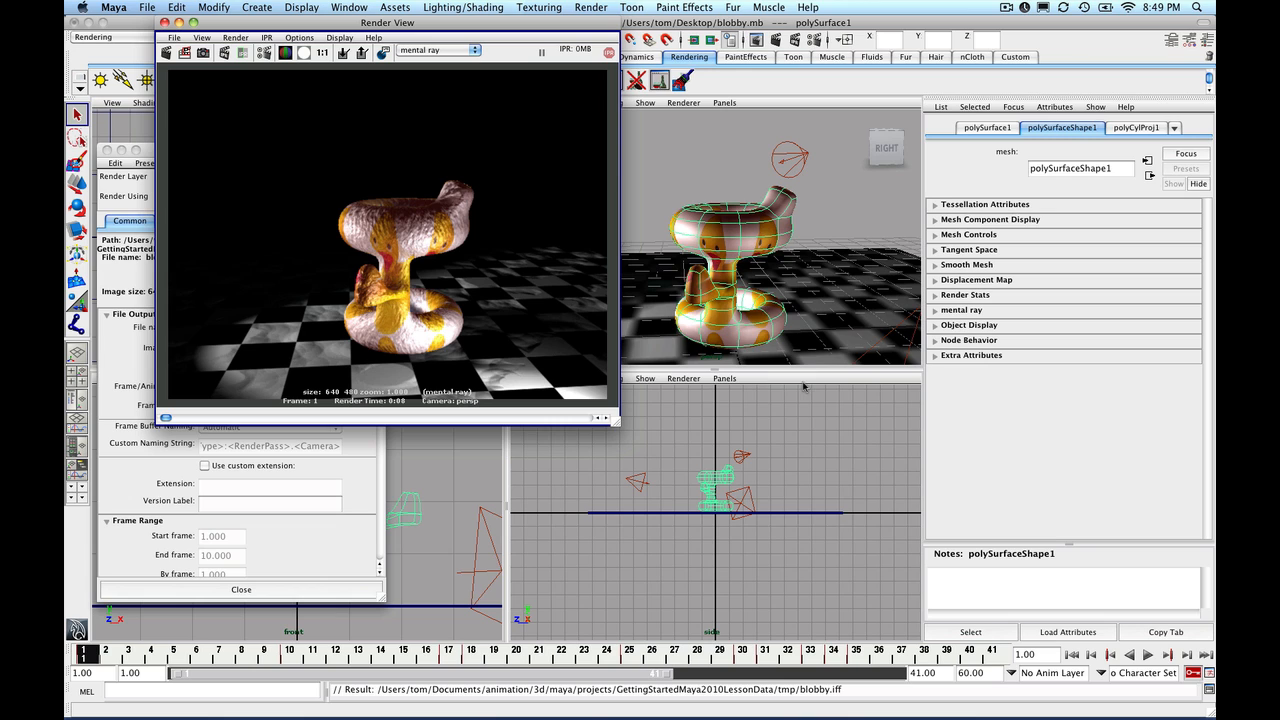
- Switch to Photoshop and open the saved blobby.iff from the Desktop
mouse_move(652, 711)
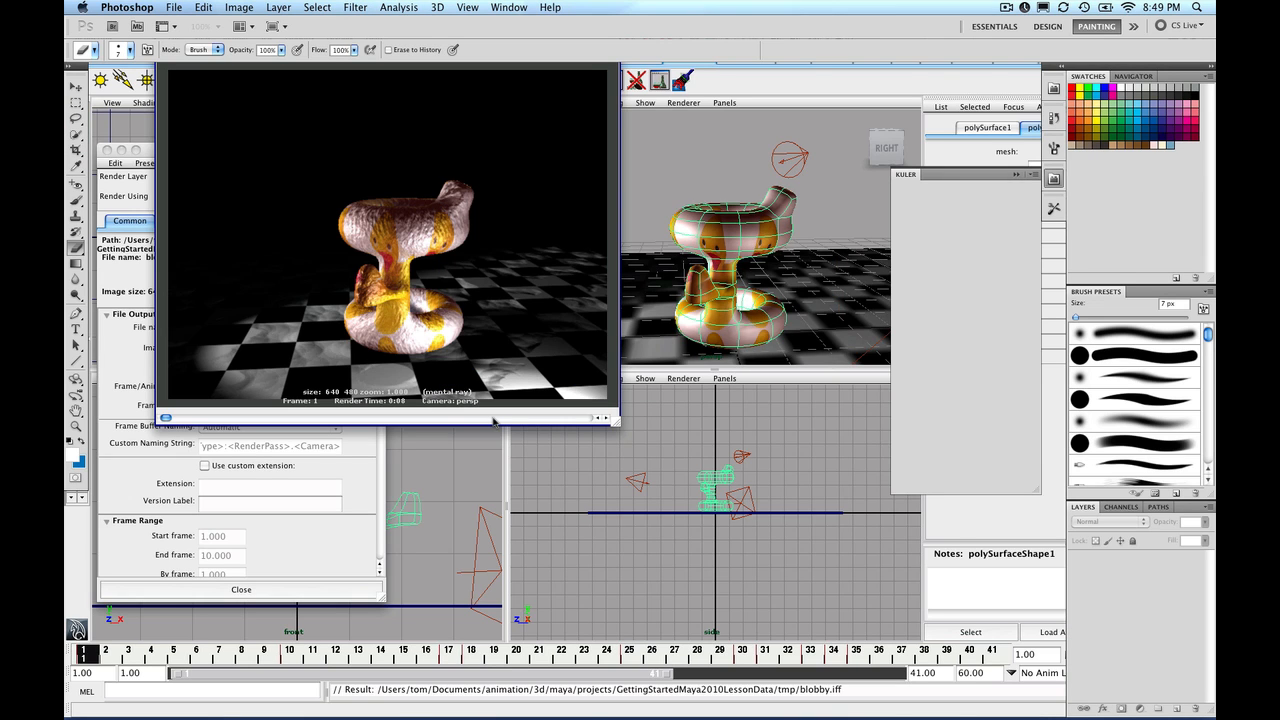
key("super+o")
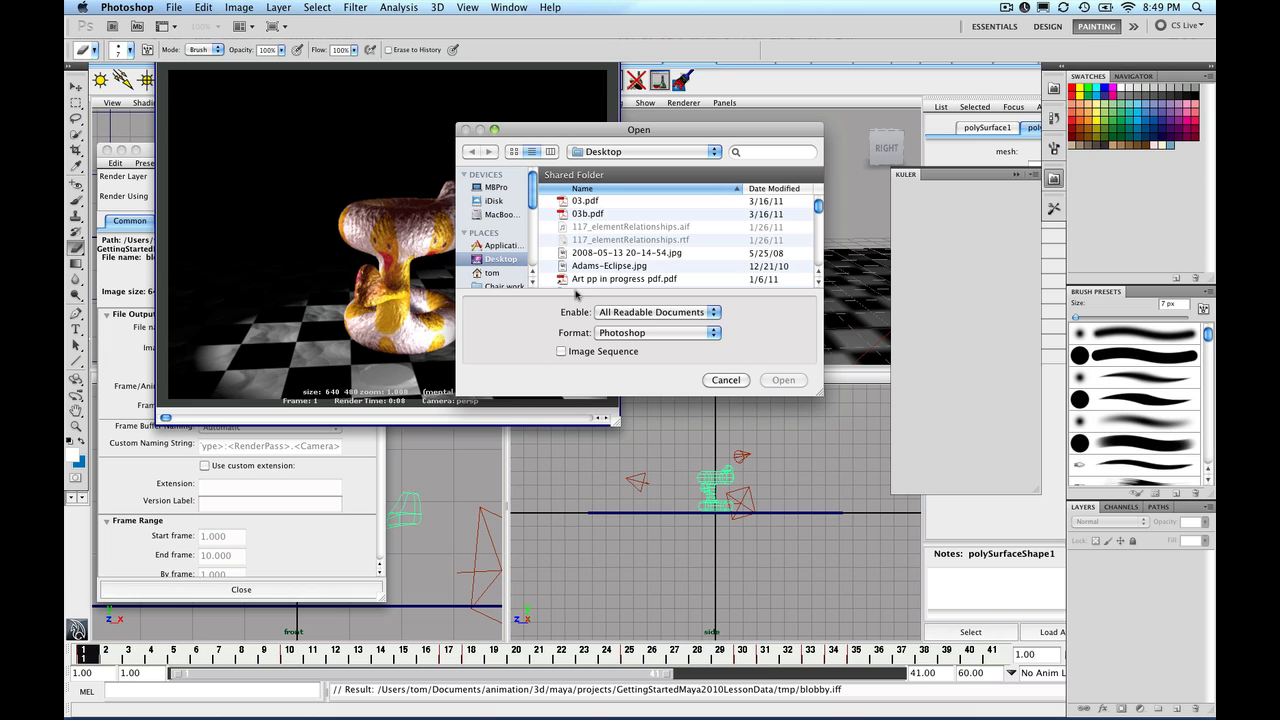
scroll(660, 245, "down", 3)
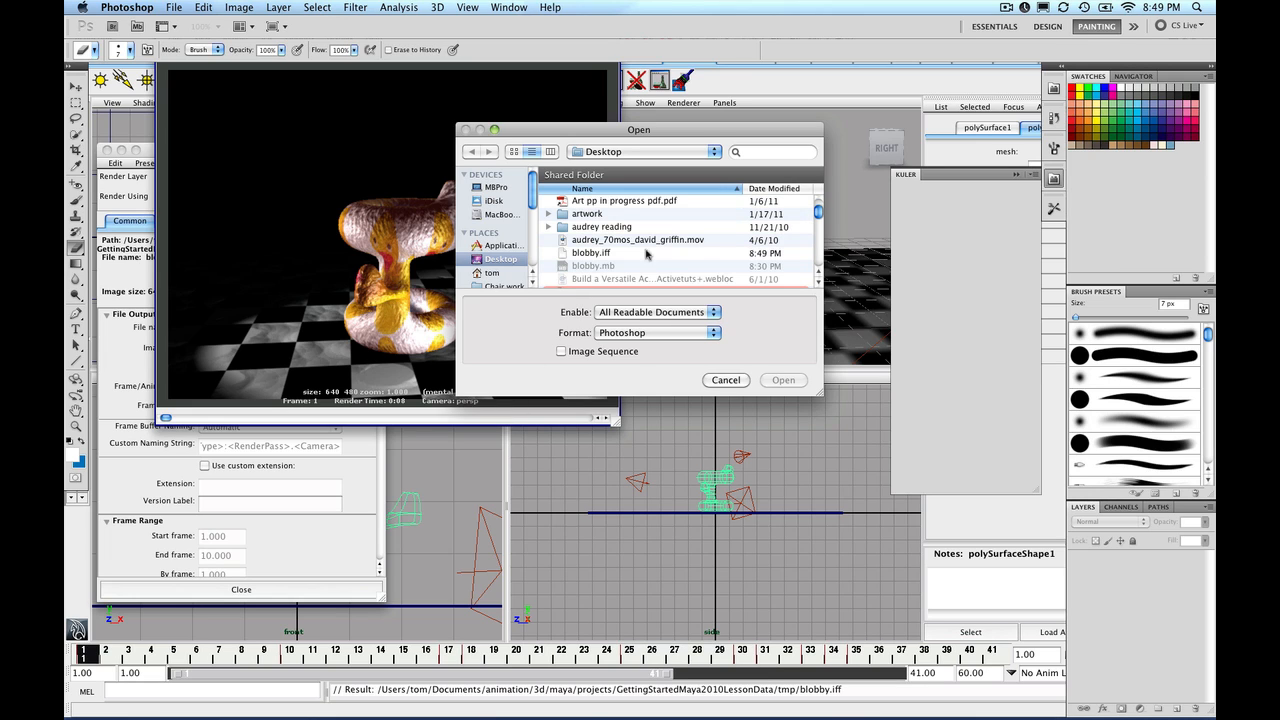
left_click(621, 254)
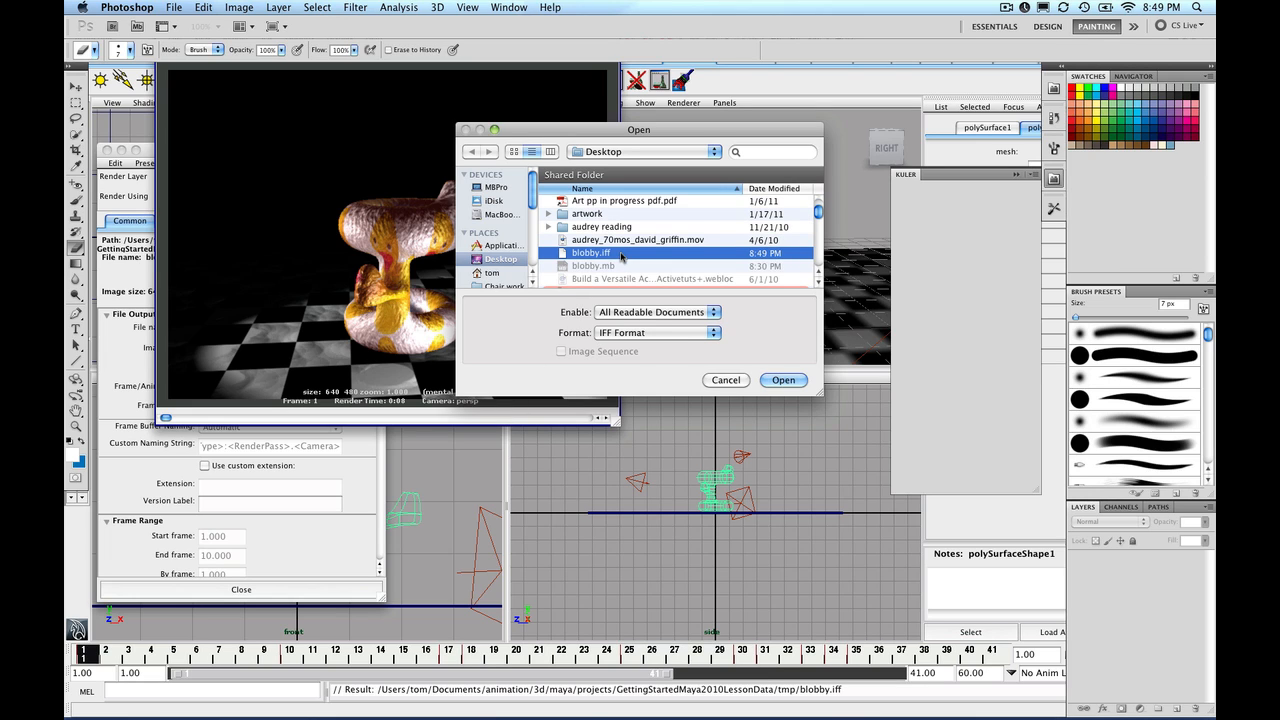
left_click(783, 380)
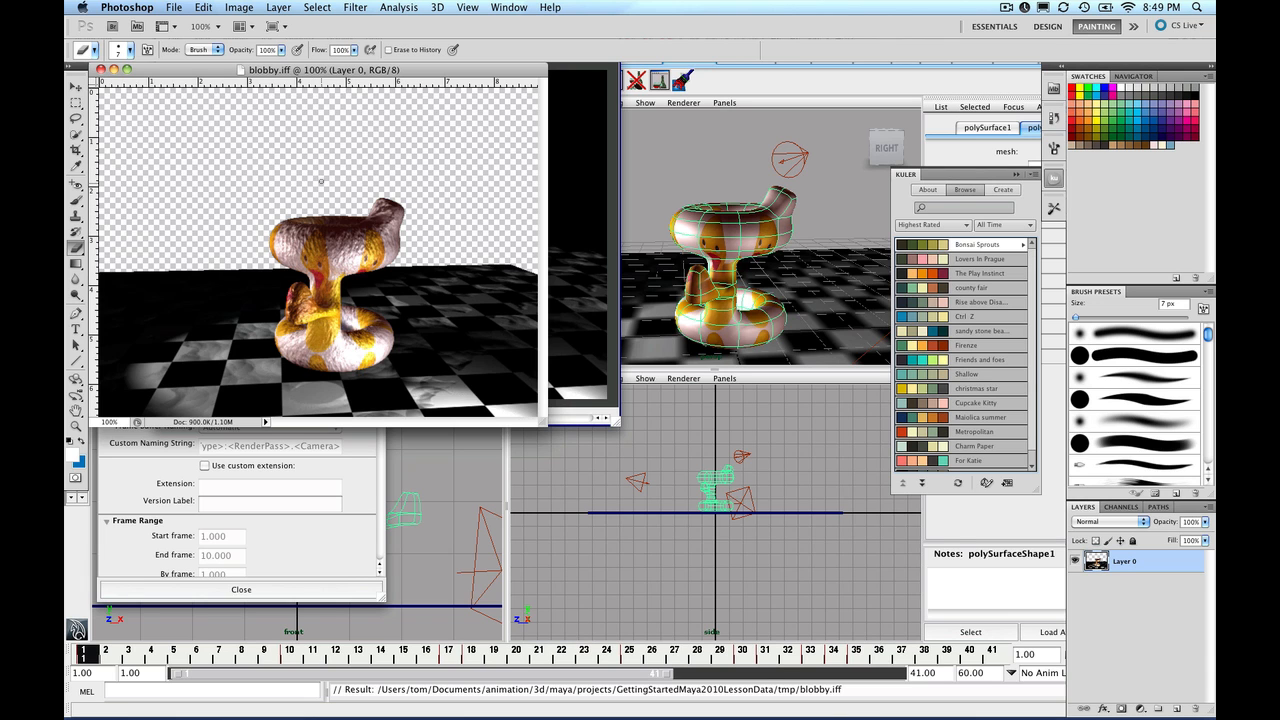
- Examine the transparent background, channels and layers of blobby.iff, then close the image
left_click_drag(461, 70, 525, 176)
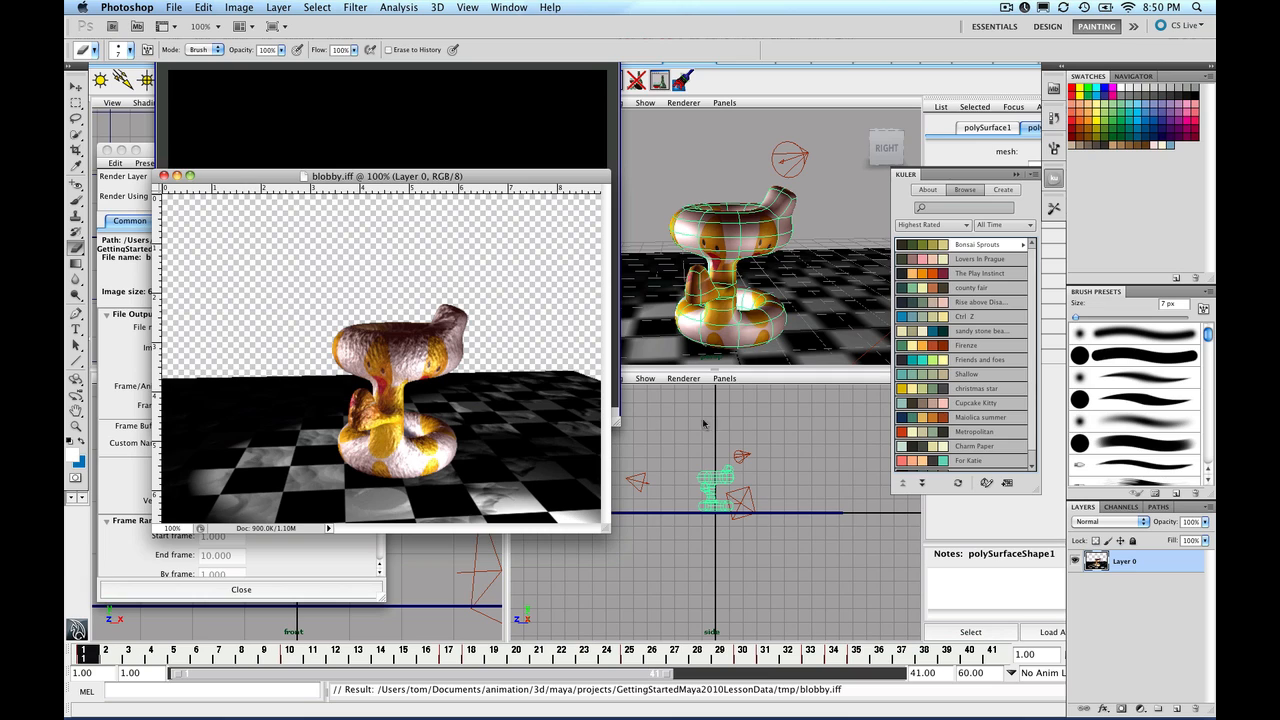
left_click(1118, 508)
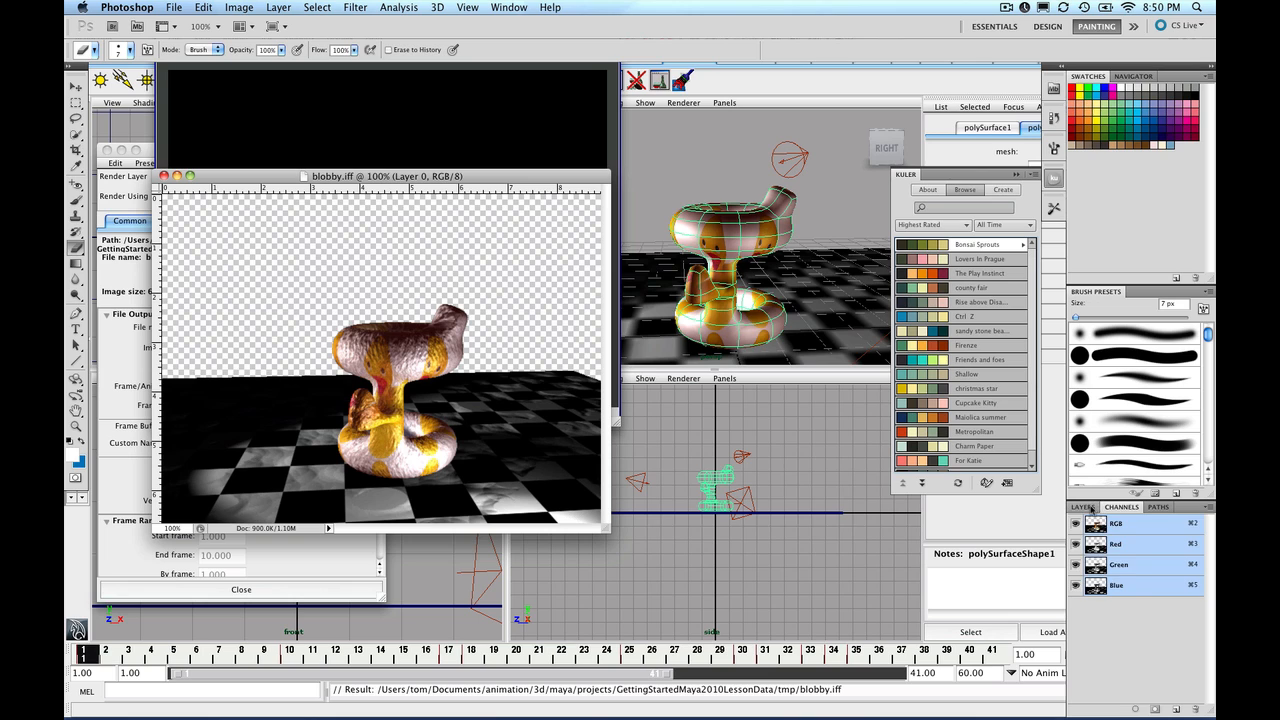
left_click(1084, 507)
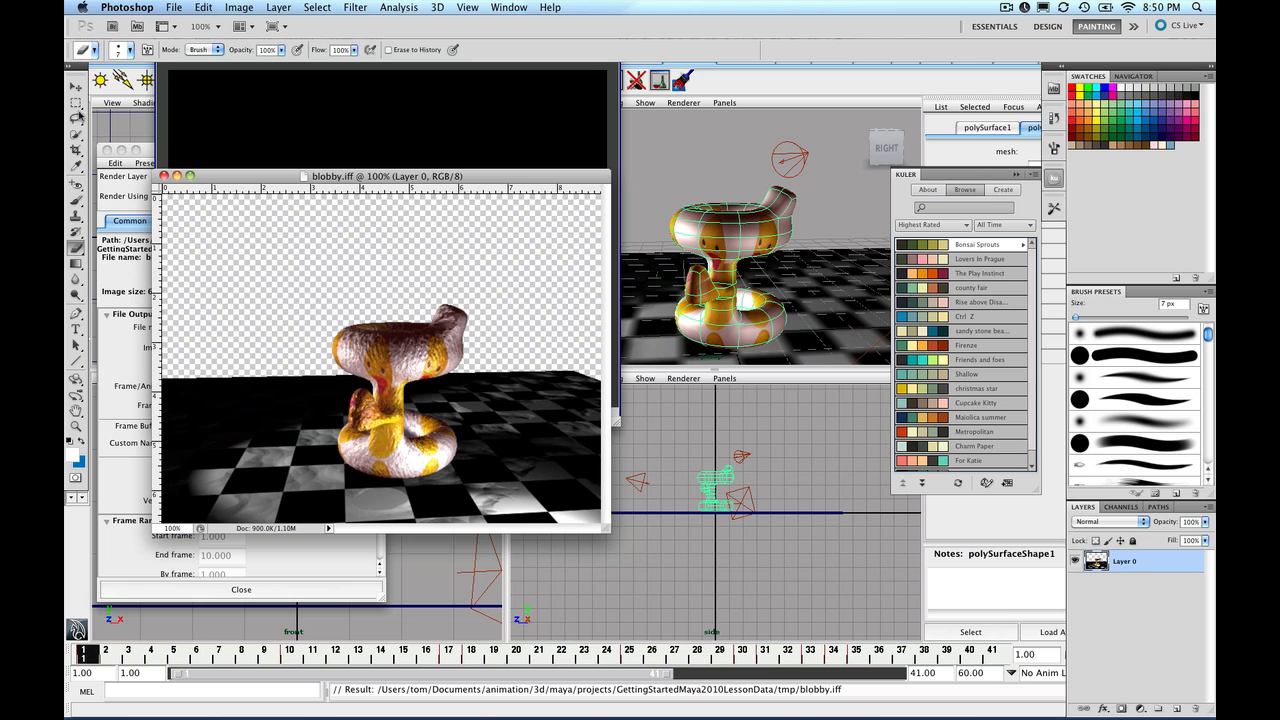
left_click(164, 176)
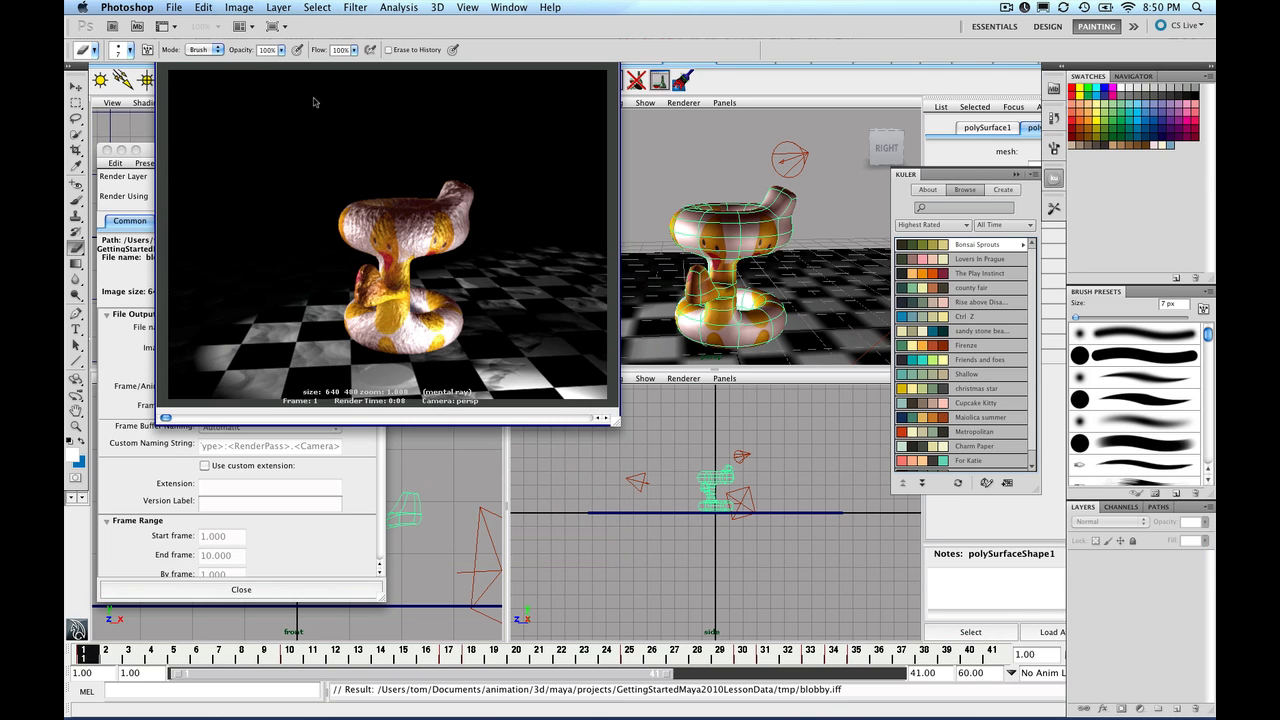
- Switch back to Maya and save the mental ray render to the Desktop as blobby.psd in Photoshop format
left_click(396, 113)
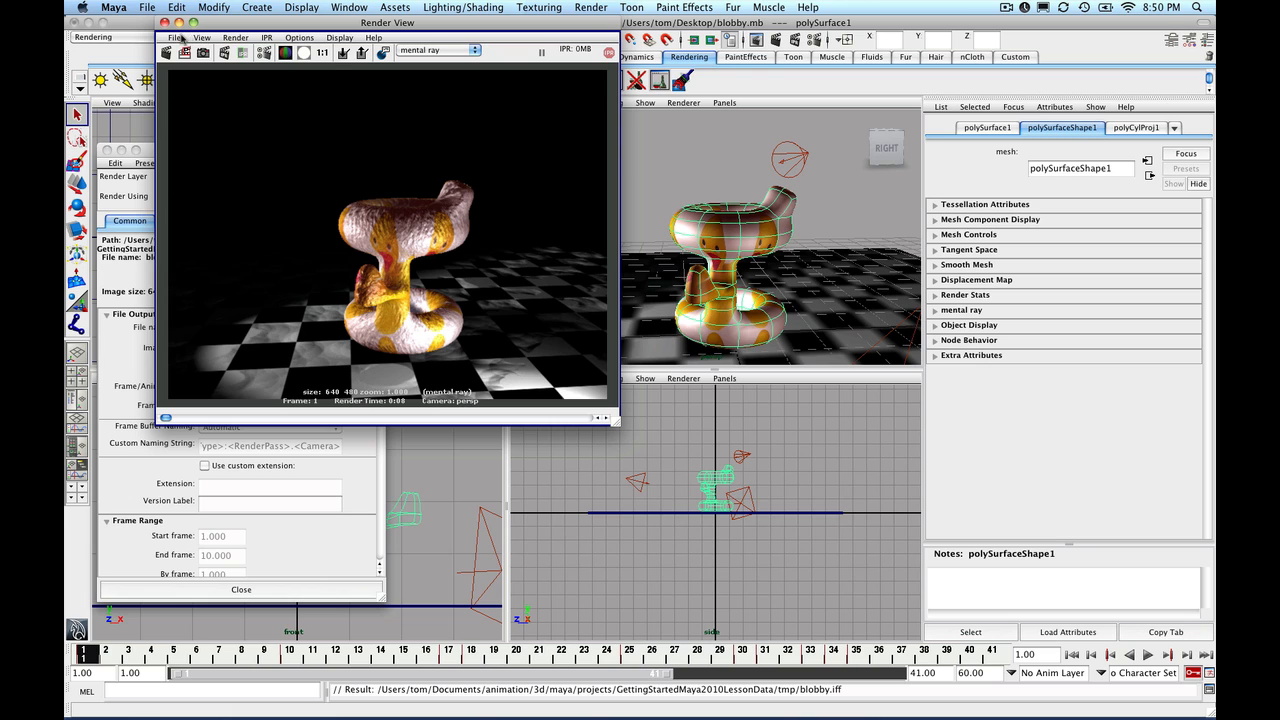
left_click(176, 38)
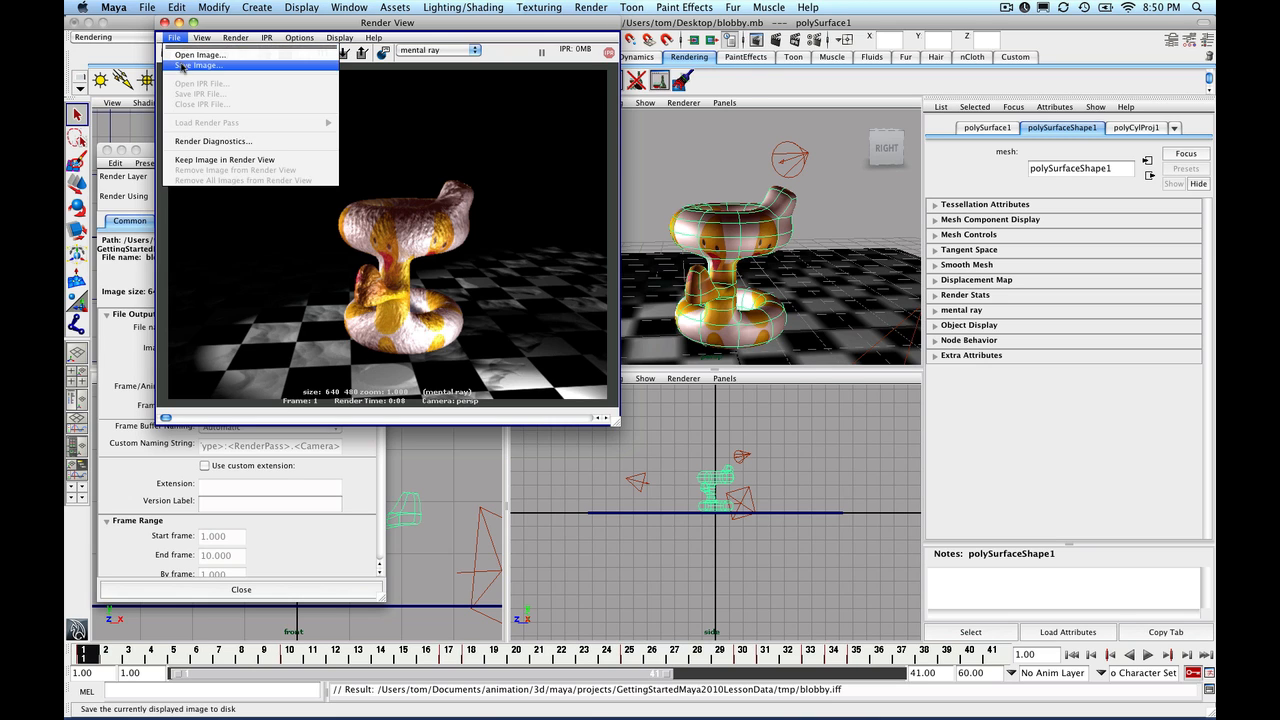
left_click(185, 66)
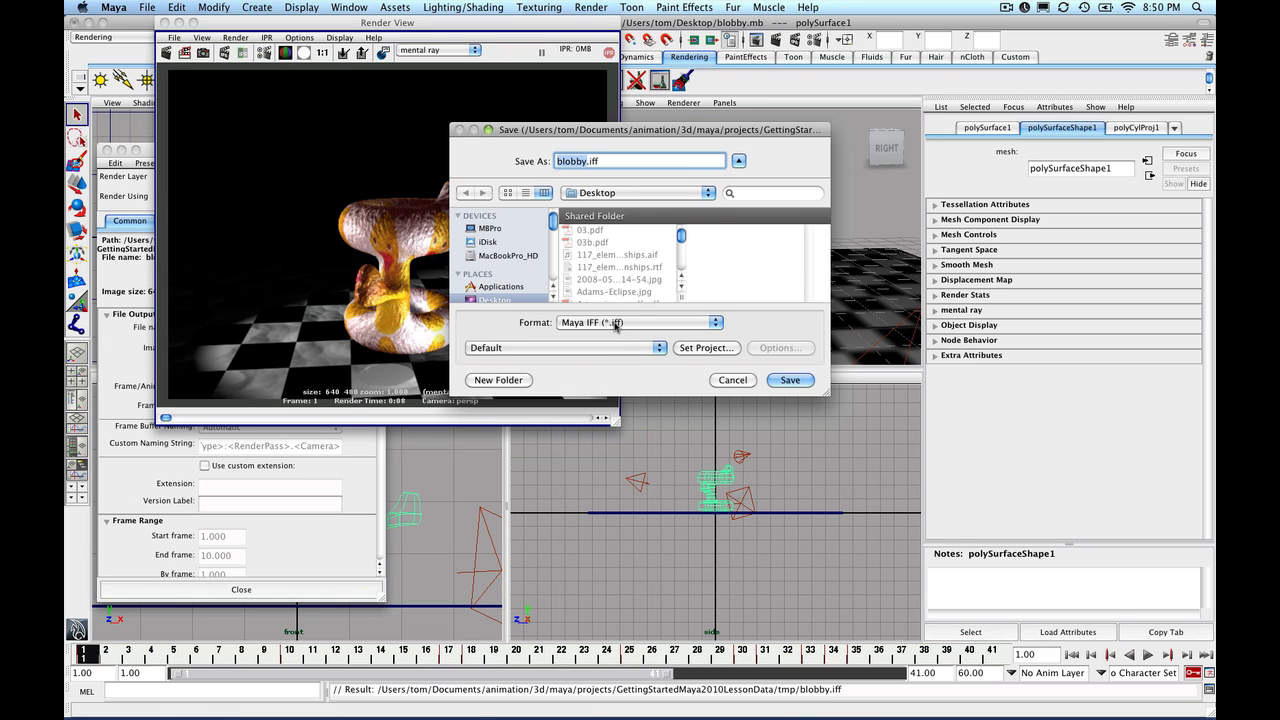
left_click(616, 324)
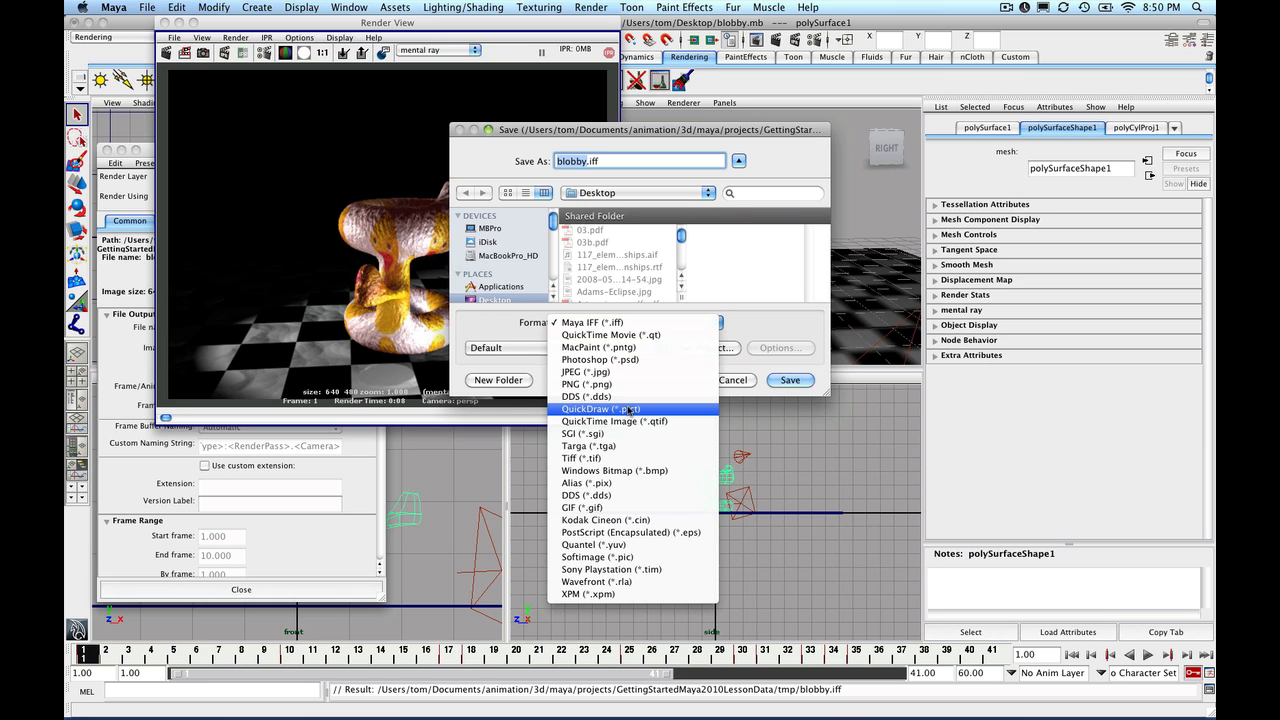
left_click(622, 360)
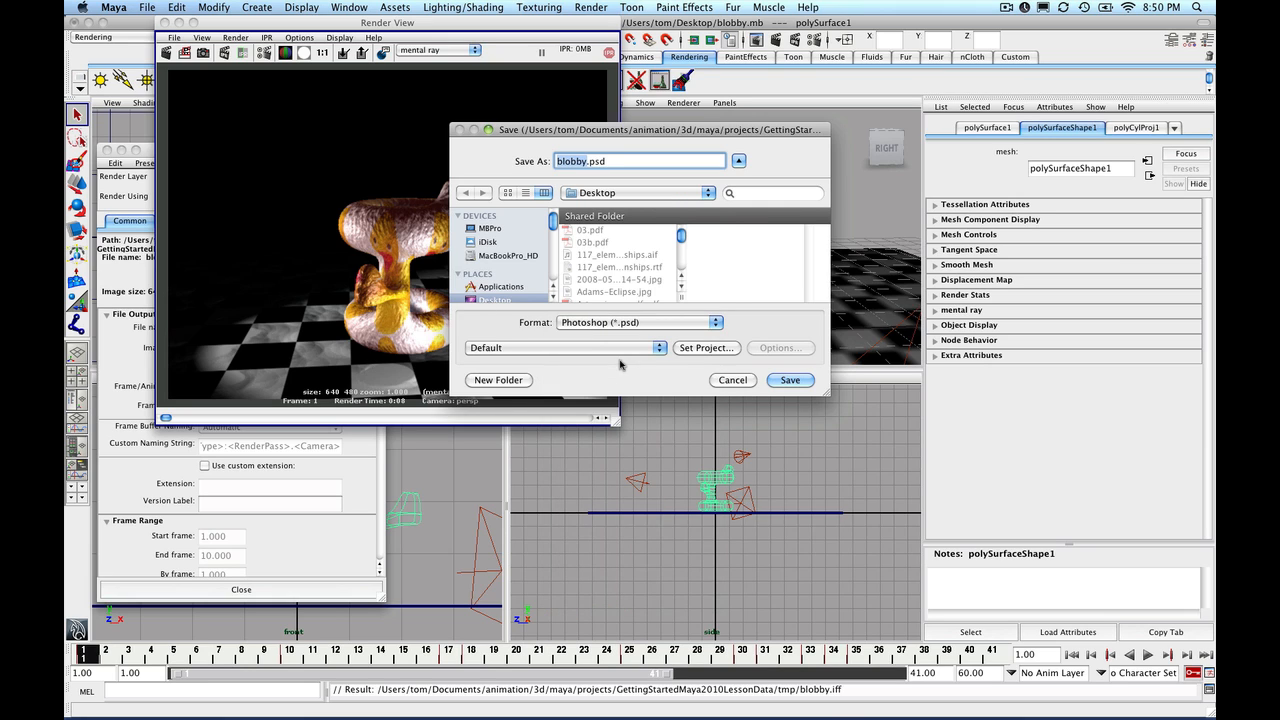
left_click(787, 380)
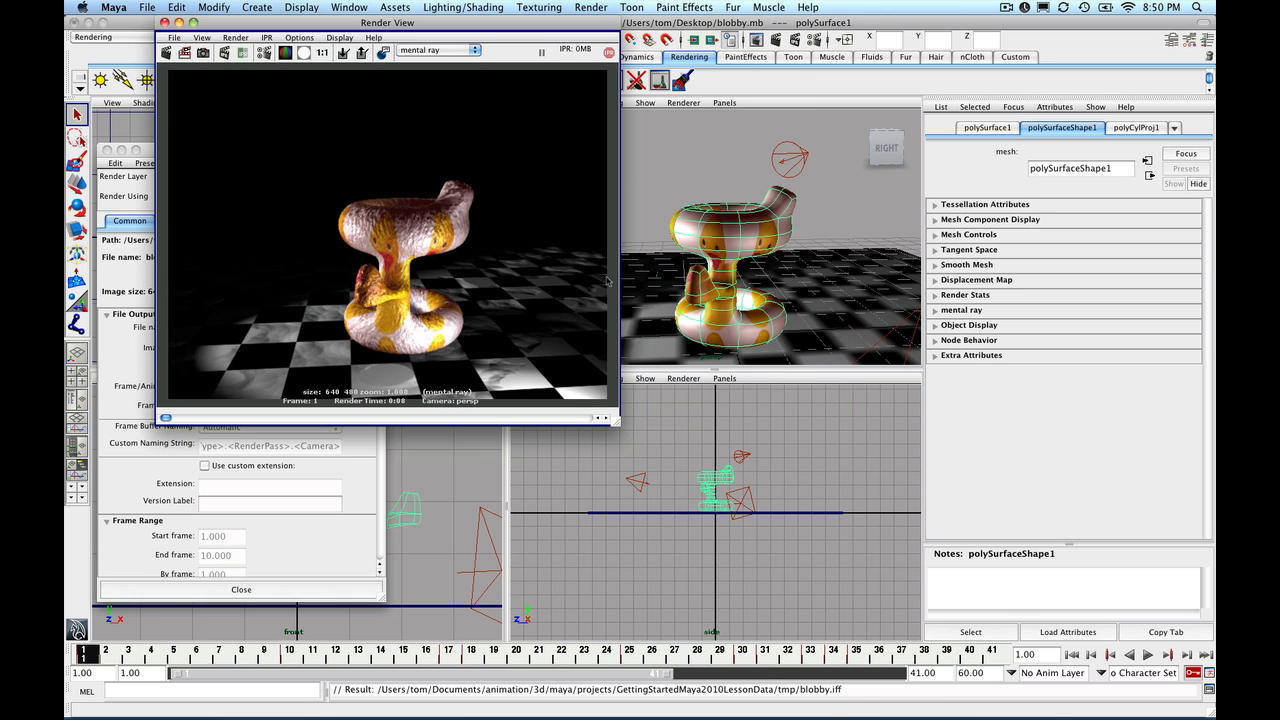
- Switch to Photoshop and open blobby.psd from the Desktop
key("super+Tab")
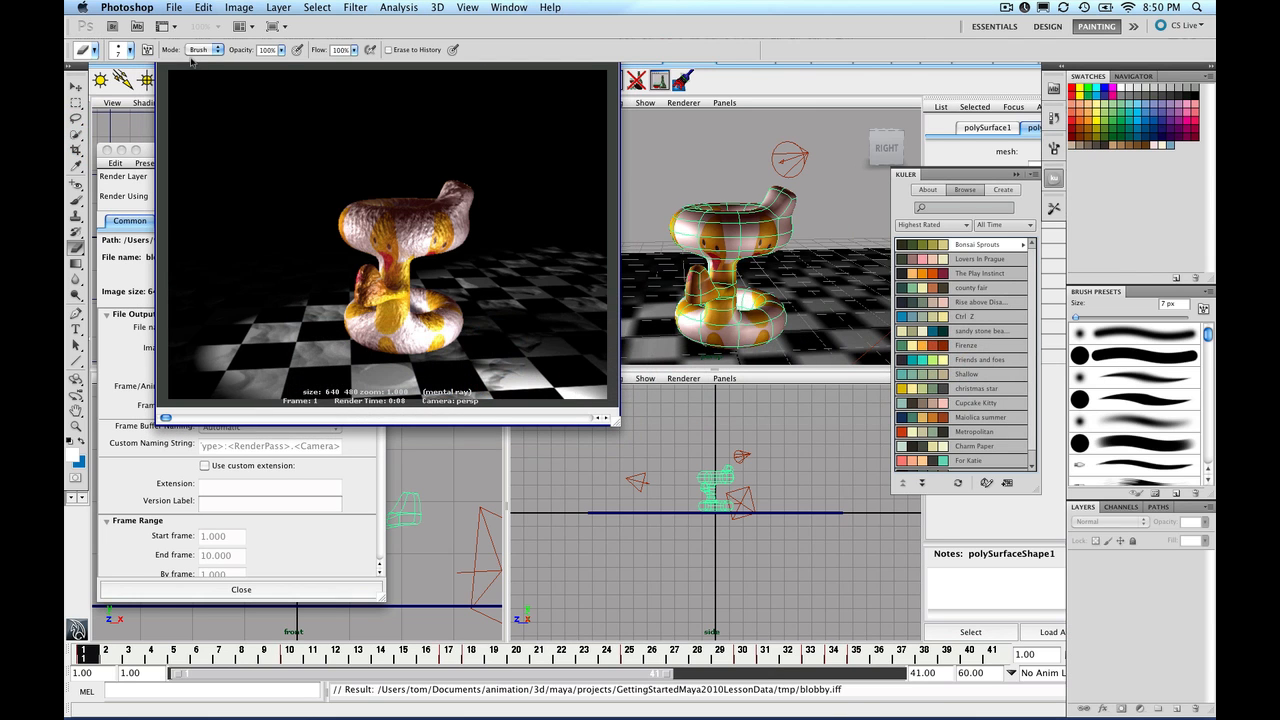
left_click(171, 8)
left_click(190, 36)
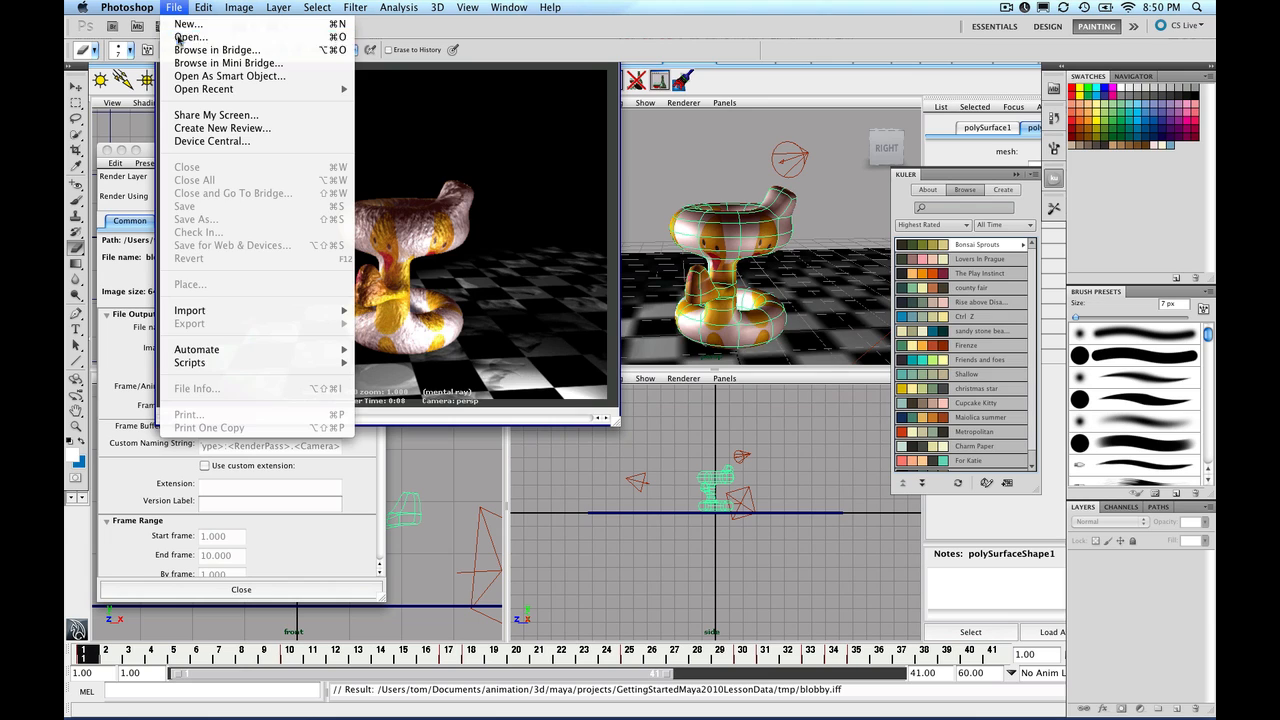
scroll(631, 259, "down", 3)
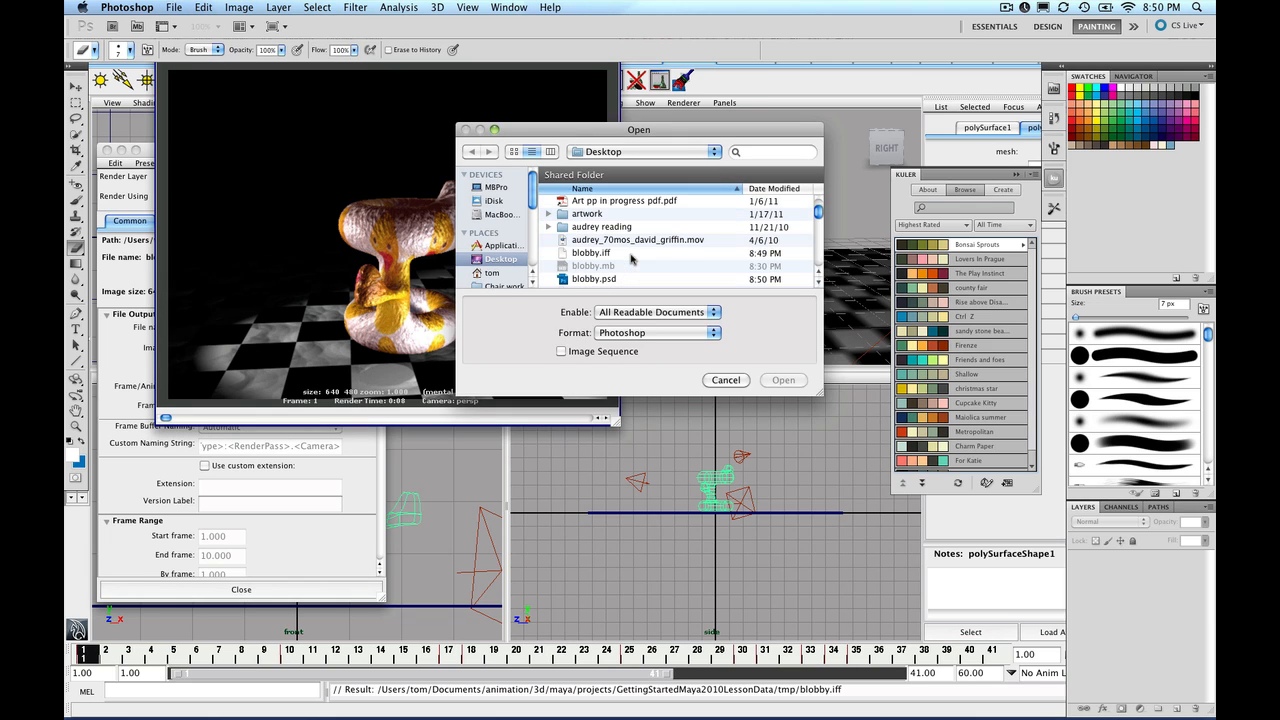
left_click(615, 279)
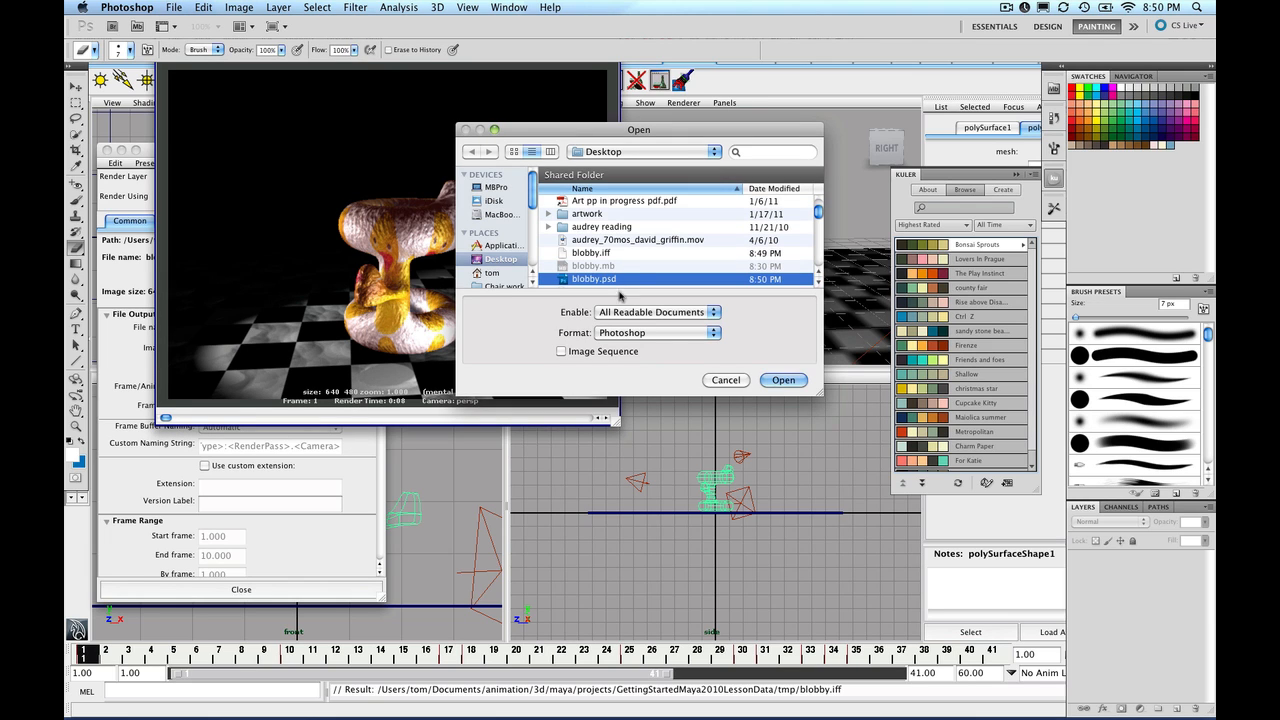
left_click(788, 380)
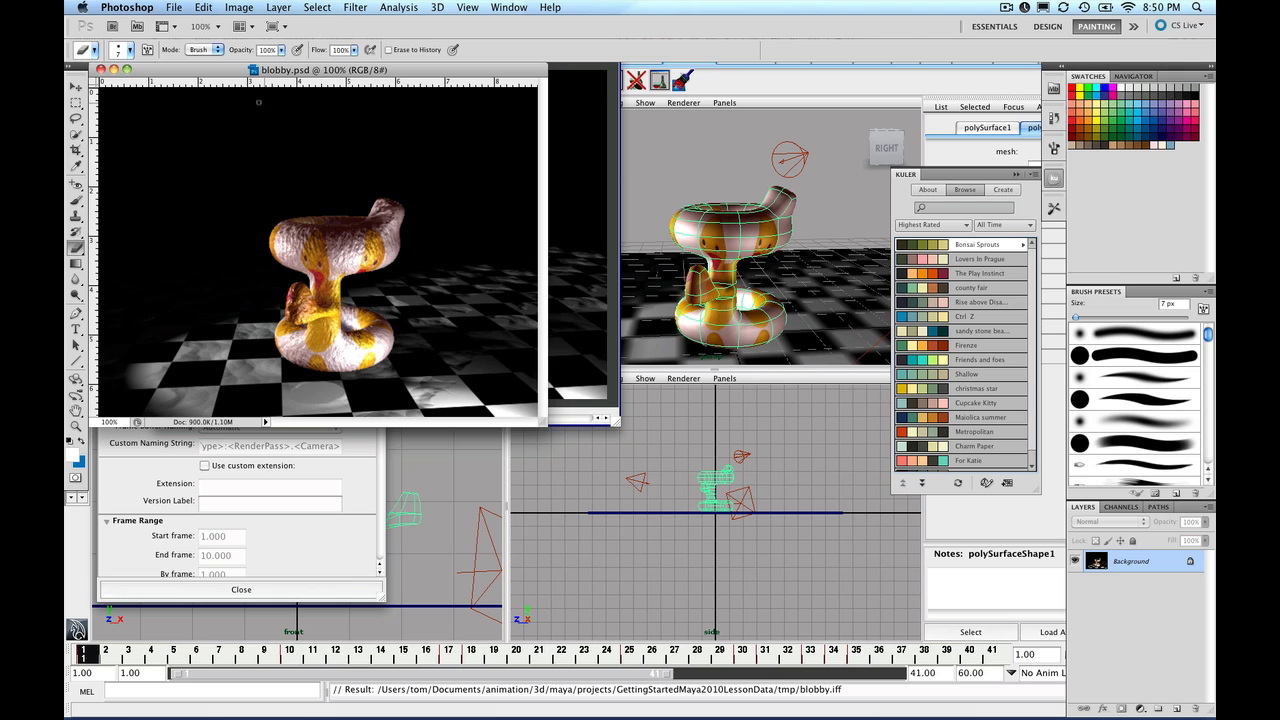
left_click_drag(407, 77, 537, 128)
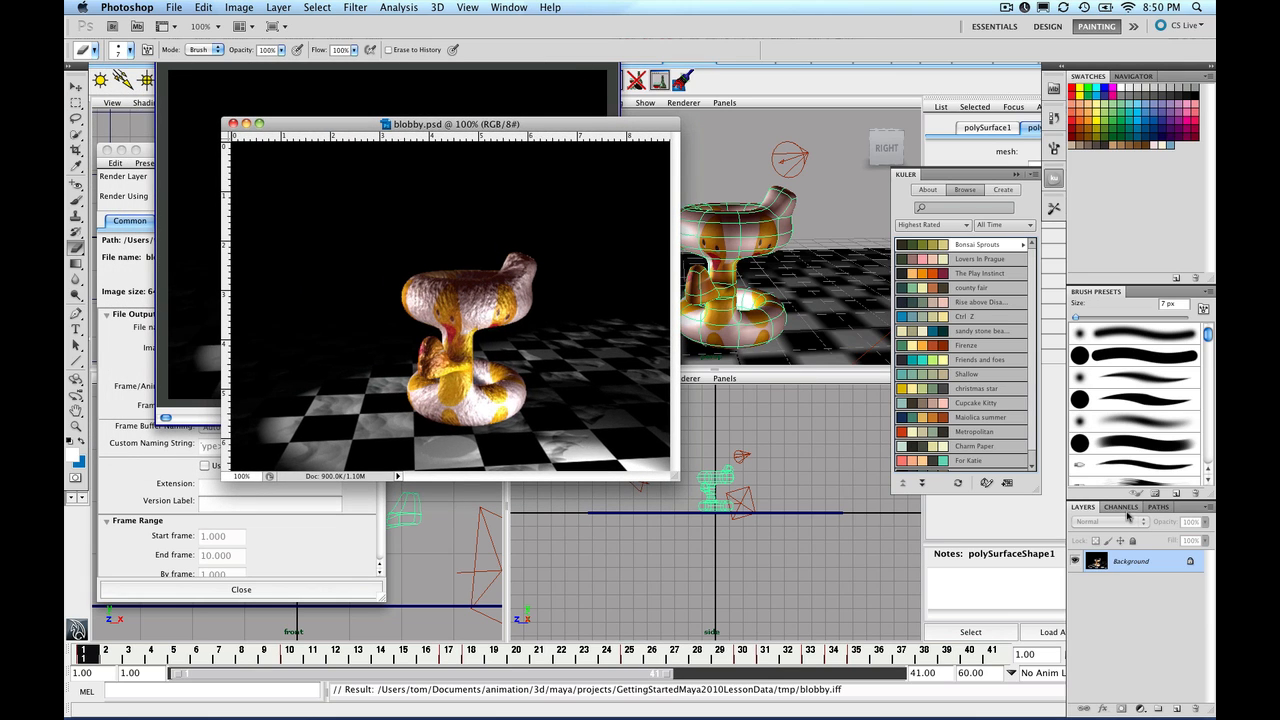
- Check the channels of blobby.psd and convert the Background into a regular layer named Layer 0
left_click(1127, 514)
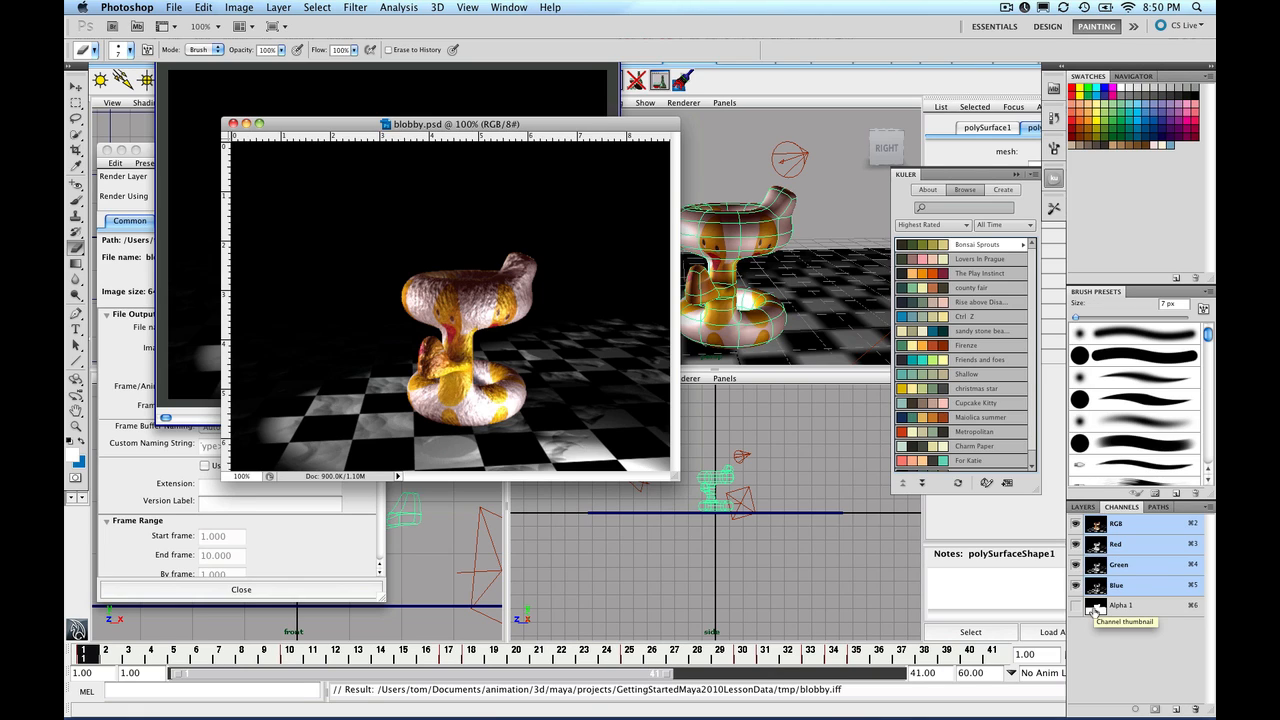
left_click(1084, 507)
double_click(1095, 565)
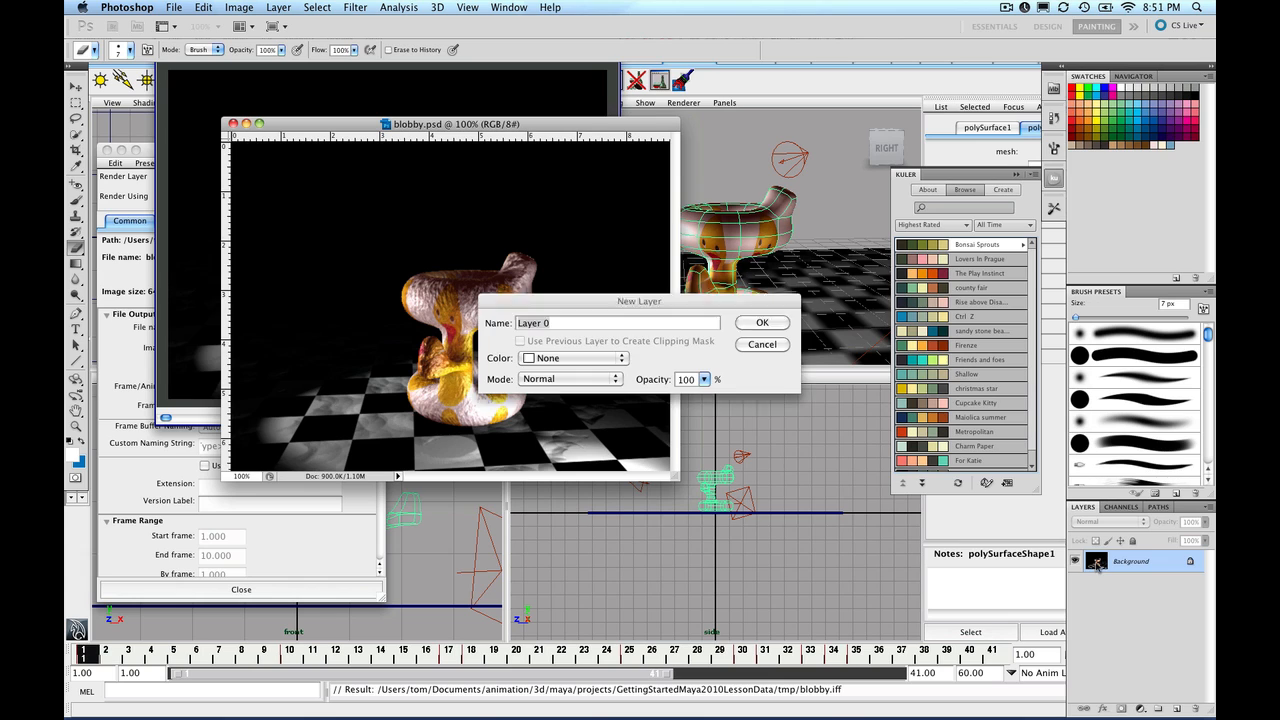
left_click(775, 321)
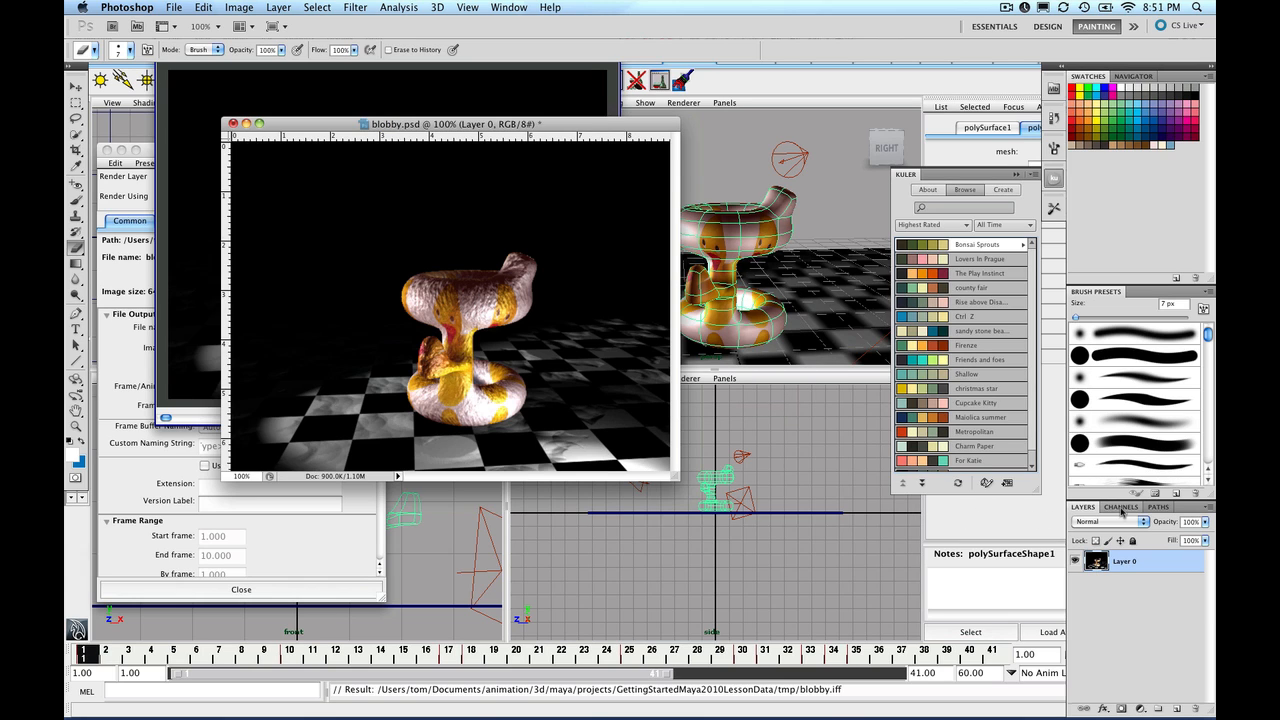
- Load Alpha 1 as a selection, invert it and delete the black background, then close blobby.psd without saving
left_click(1120, 507)
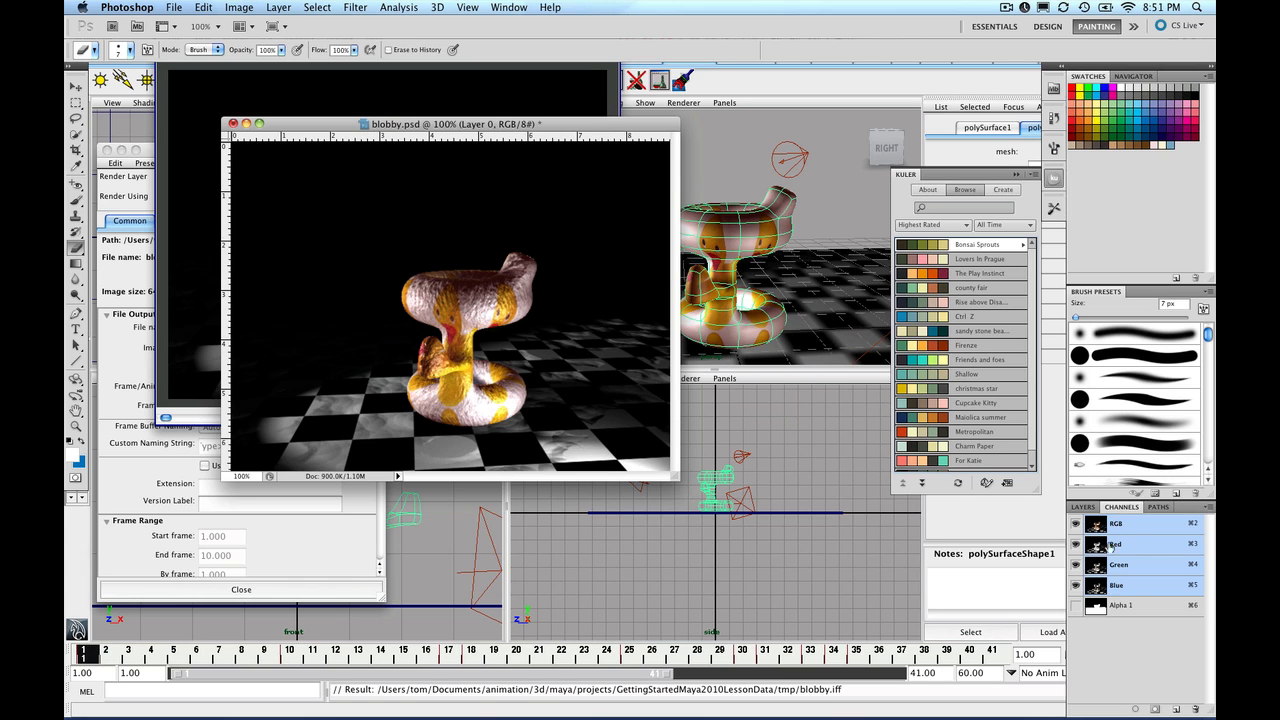
left_click(1096, 607, "super")
left_click(322, 8)
left_click(345, 62)
key("Delete")
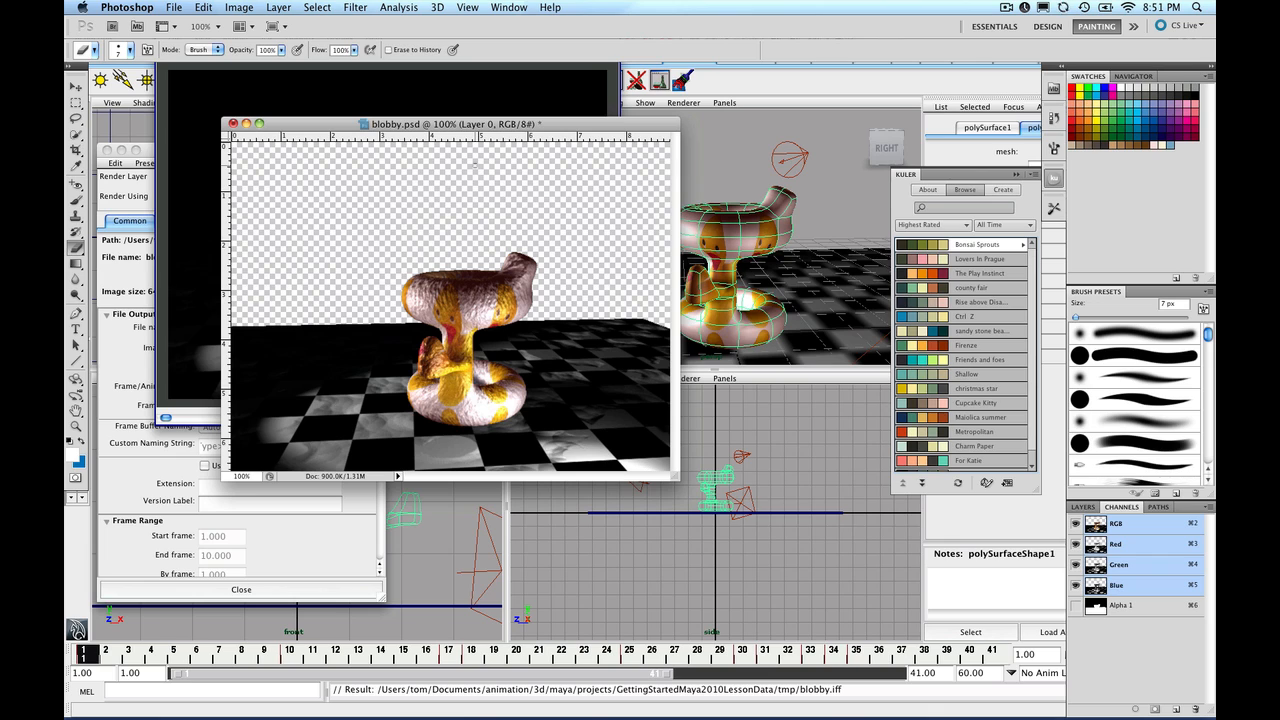
left_click(233, 123)
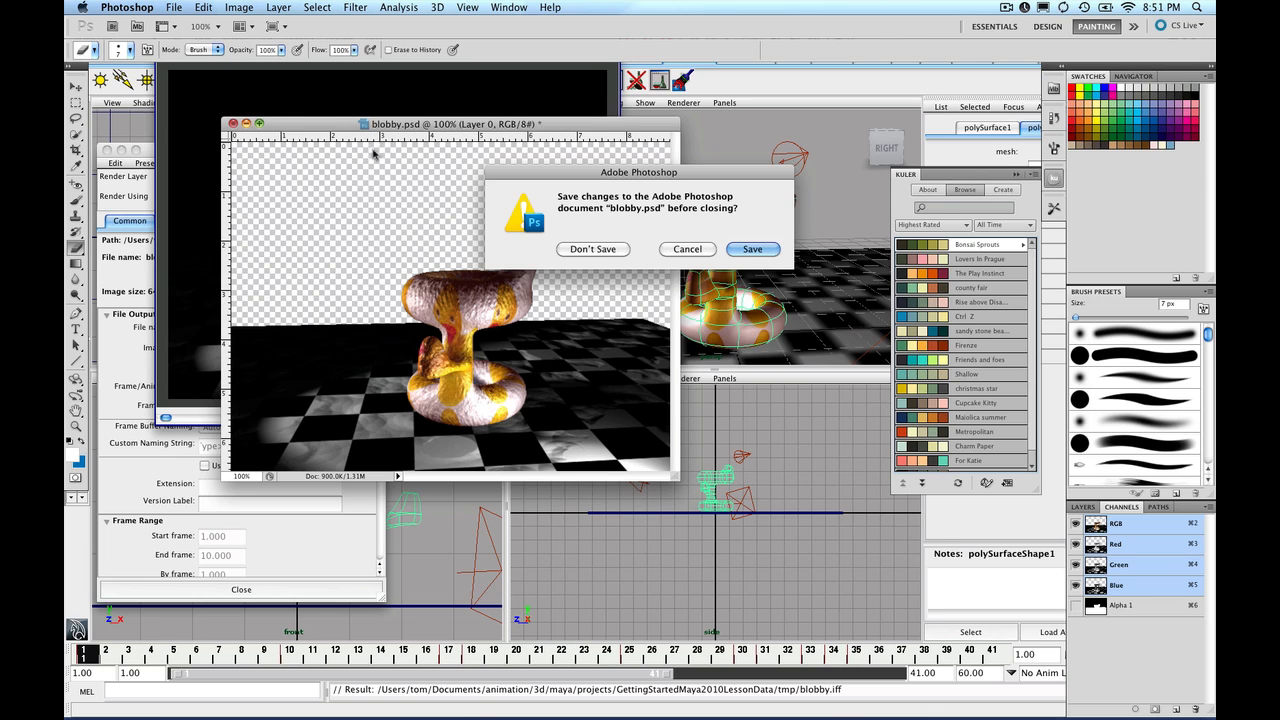
left_click(600, 249)
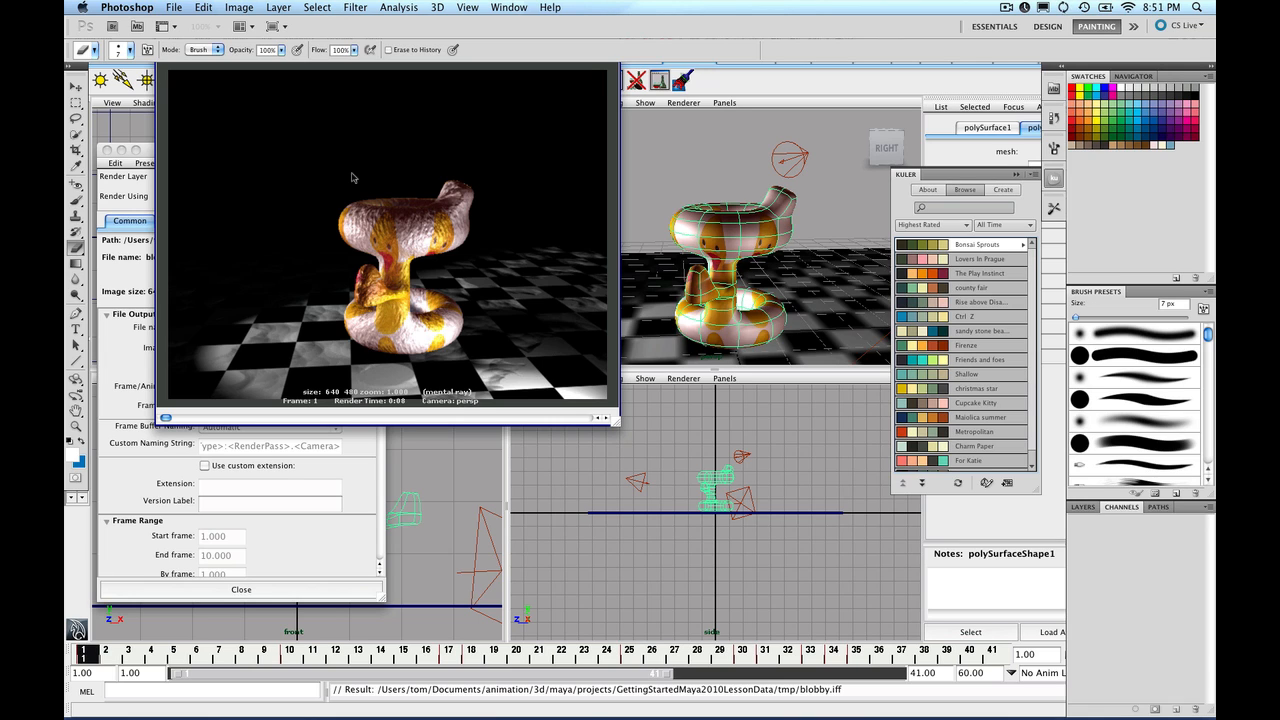
- Return to Maya, close the Render View and Render Settings windows, and deselect the snake
left_click(351, 177)
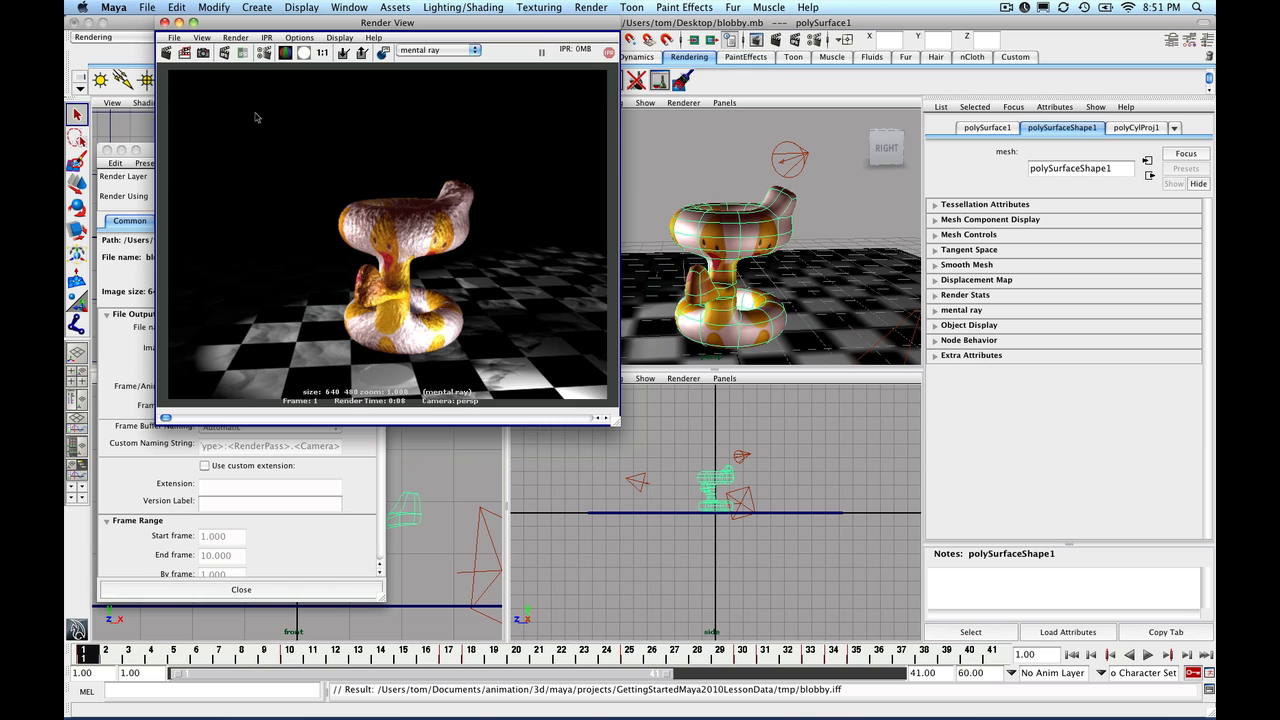
left_click(165, 21)
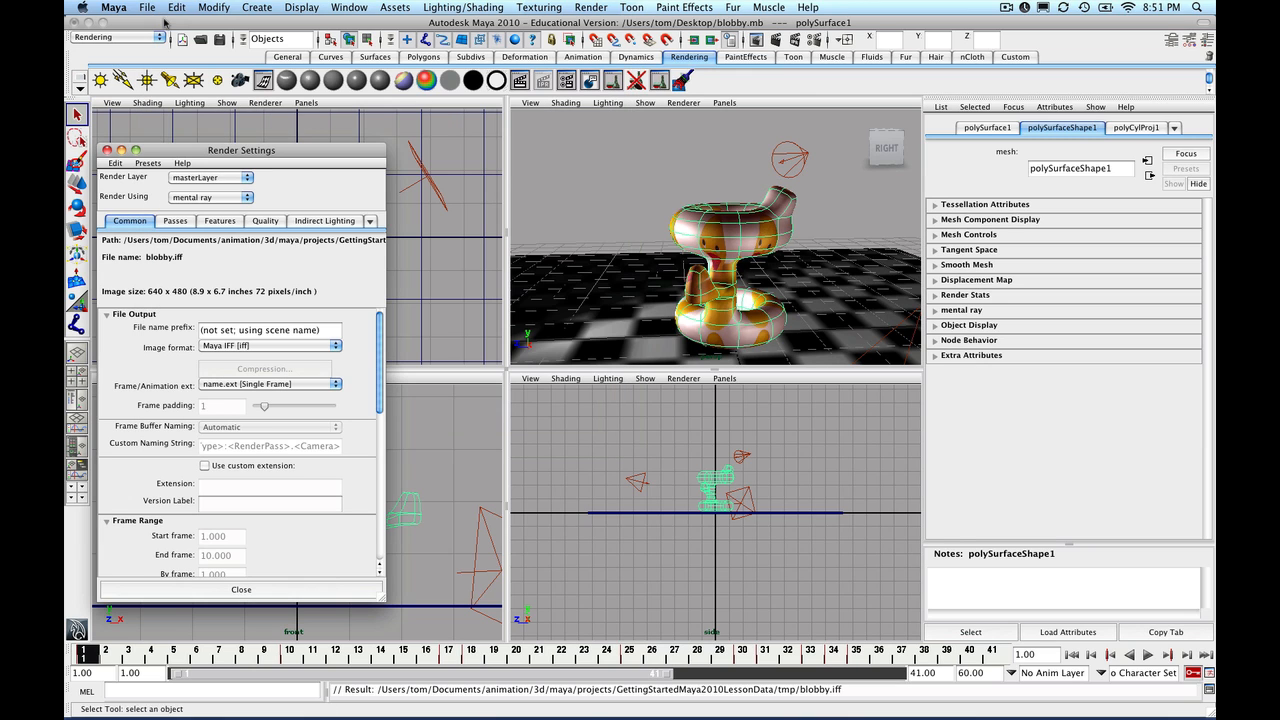
left_click(637, 139)
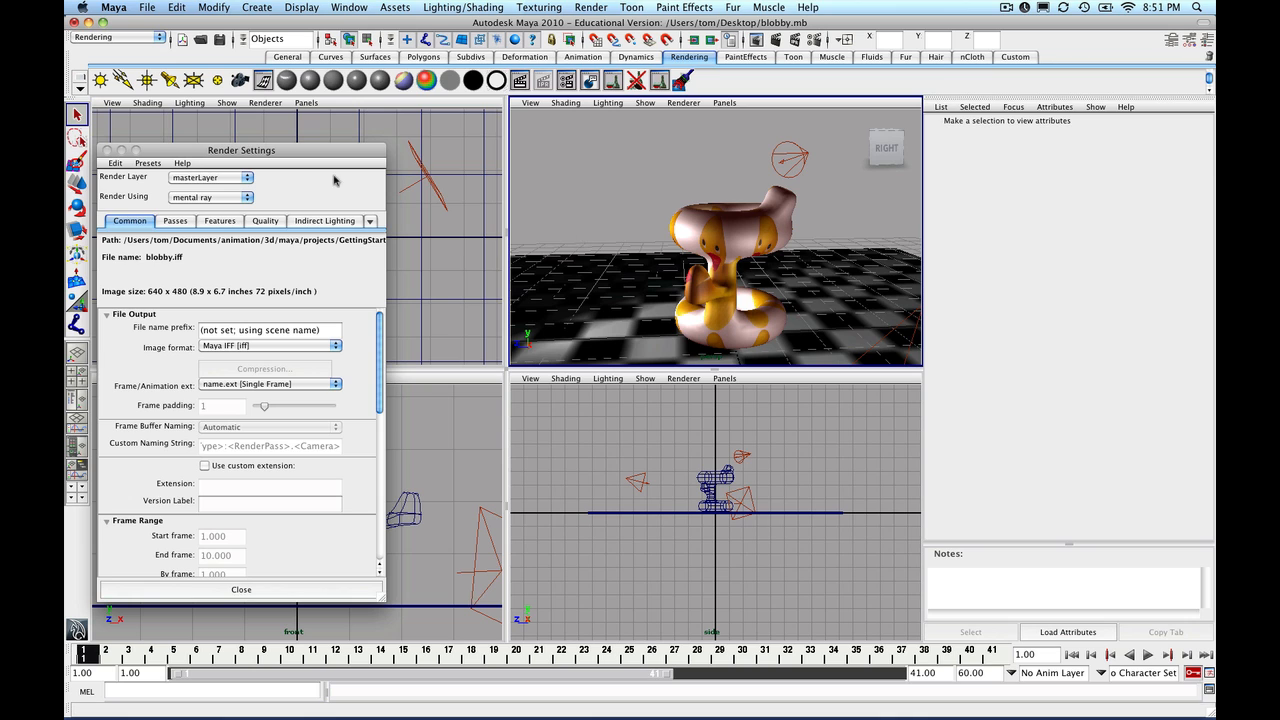
left_click(108, 149)
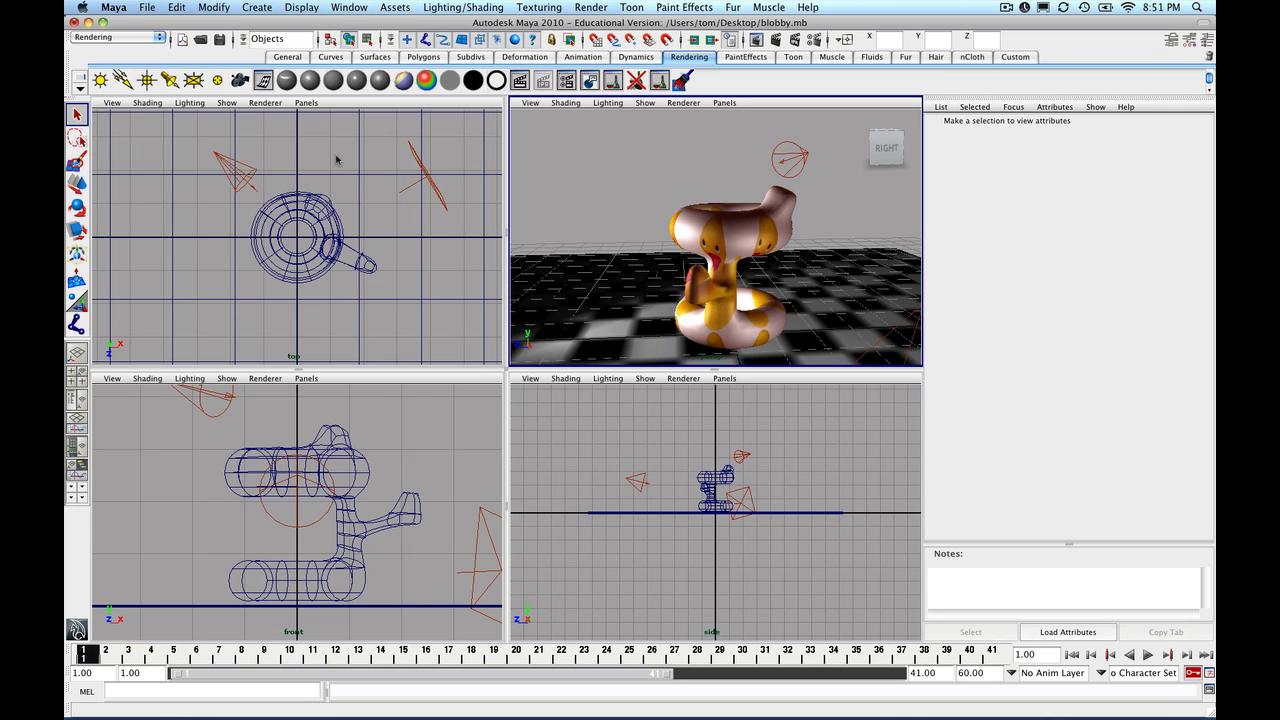
key("space")
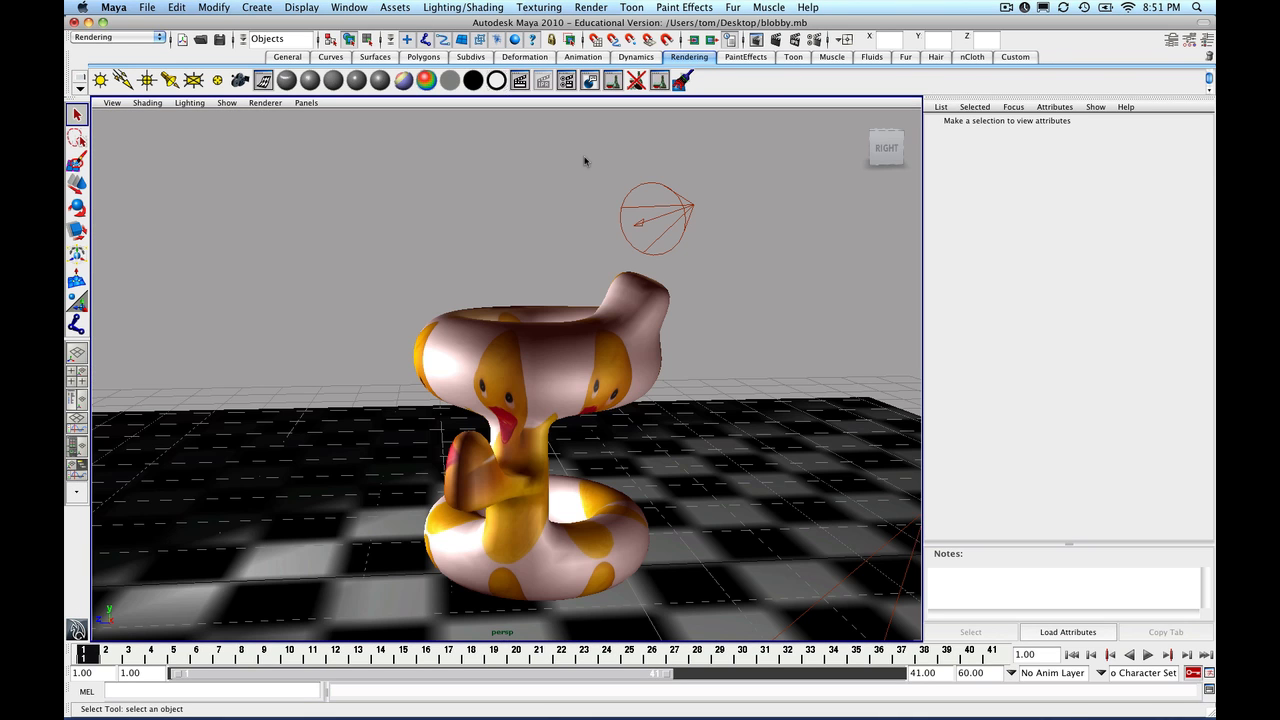
left_click(118, 106)
mouse_move(138, 287)
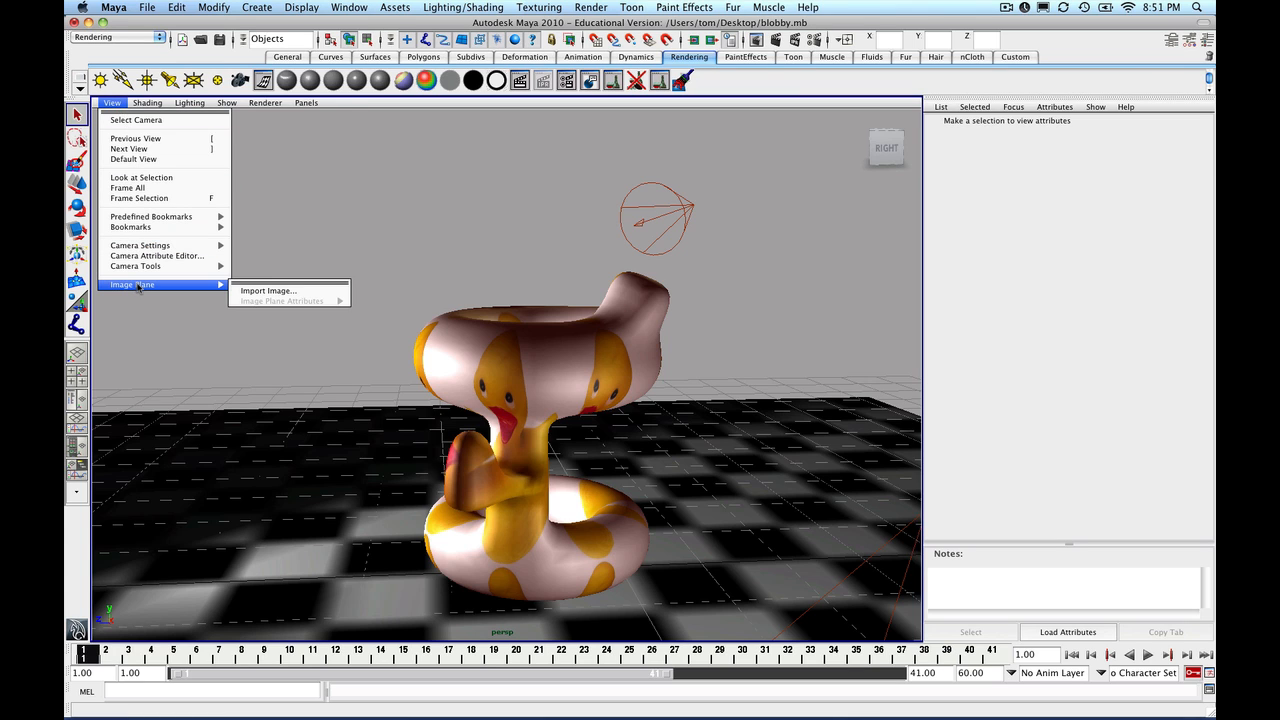
left_click(262, 291)
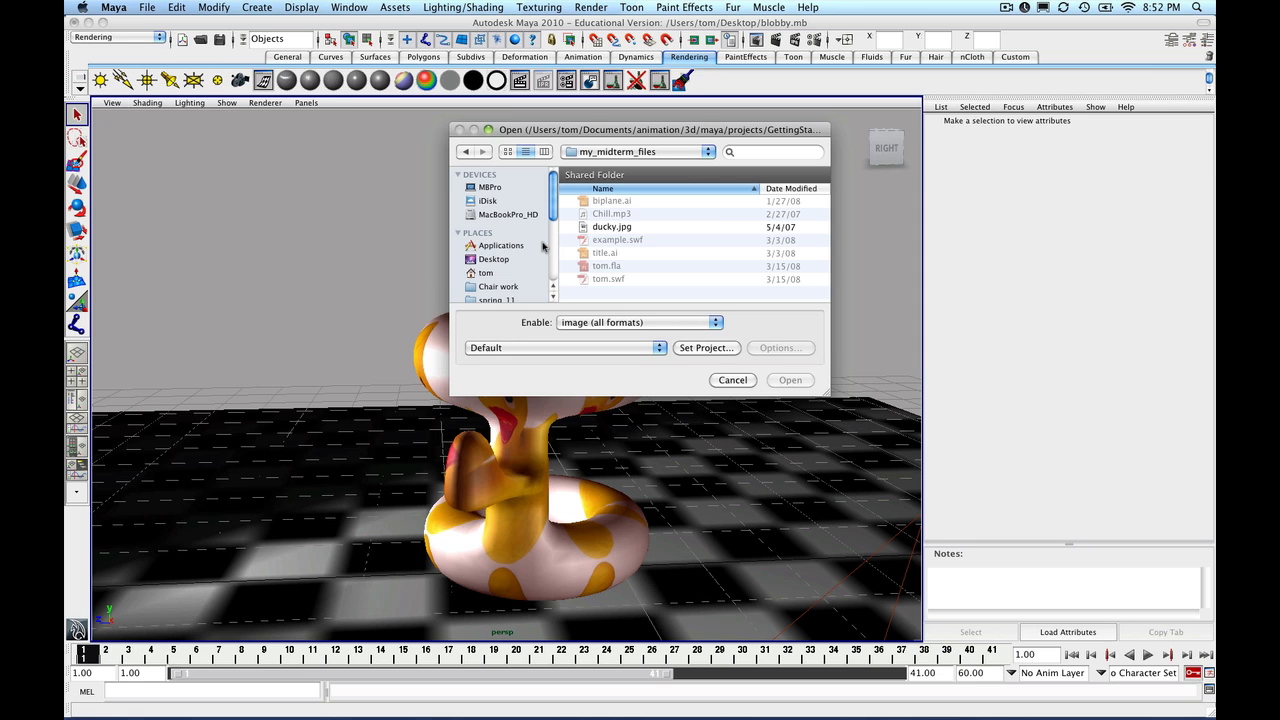
left_click(544, 256)
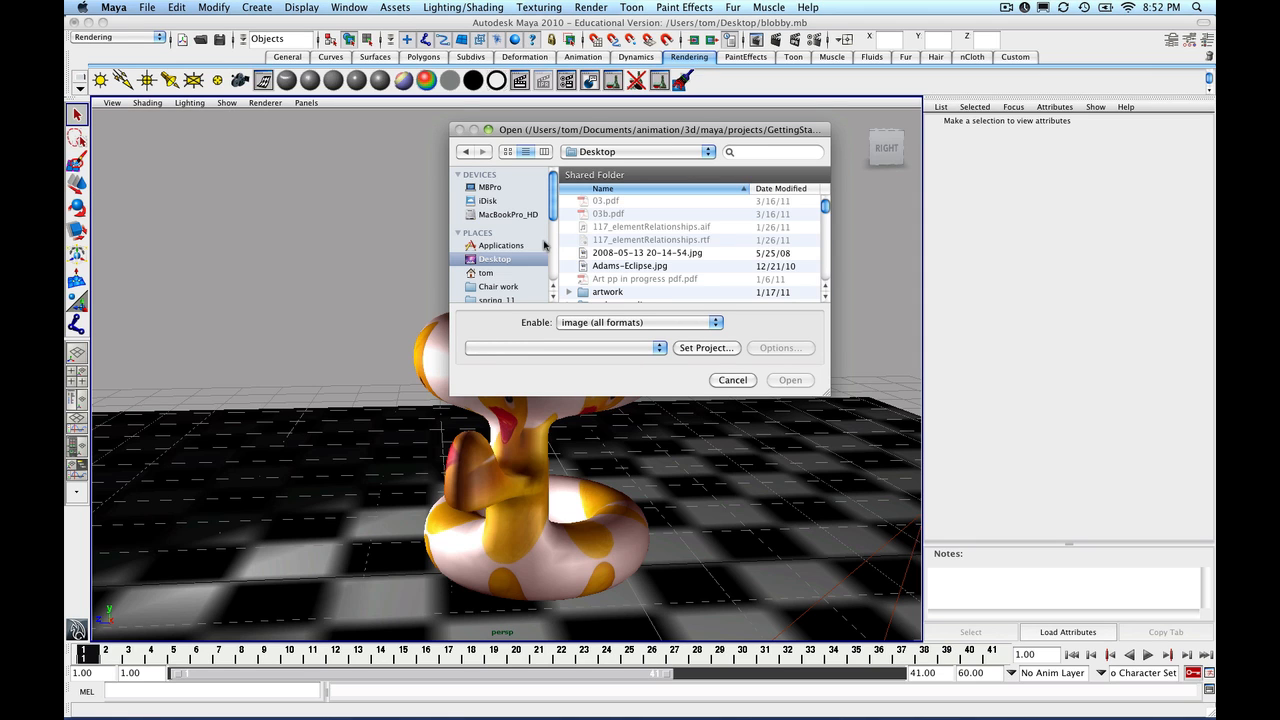
left_click(661, 253)
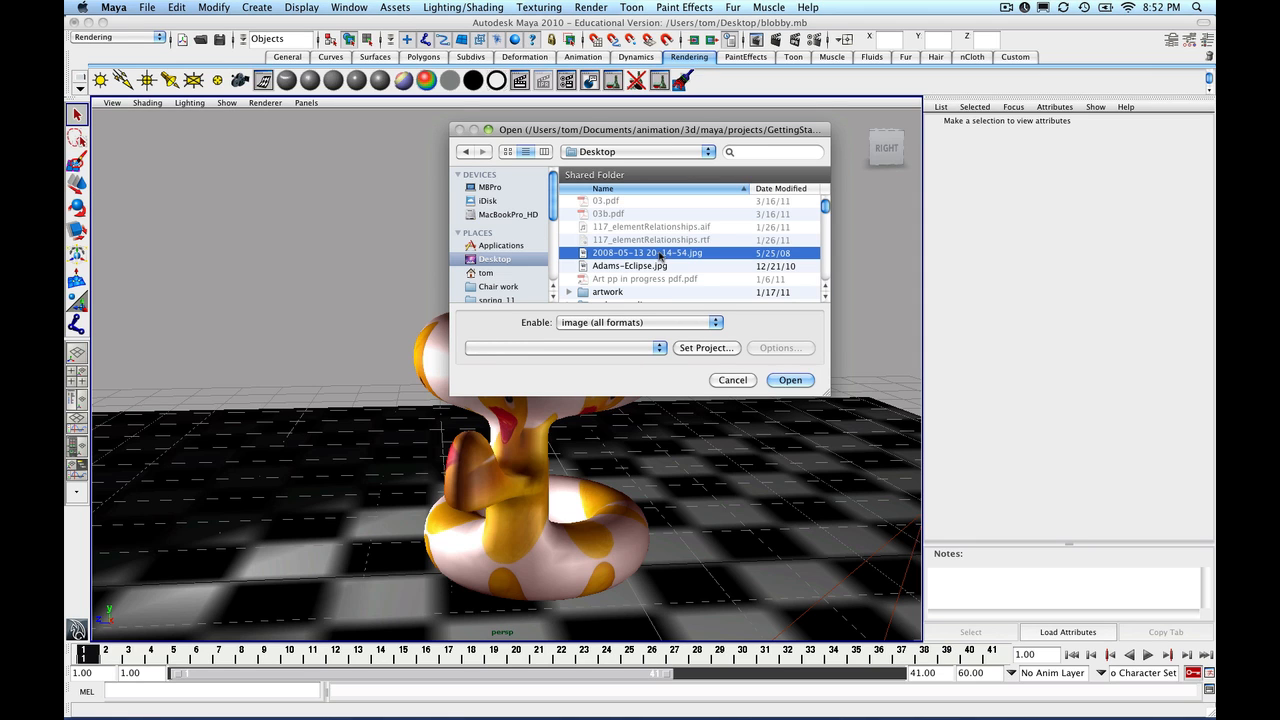
left_click(779, 380)
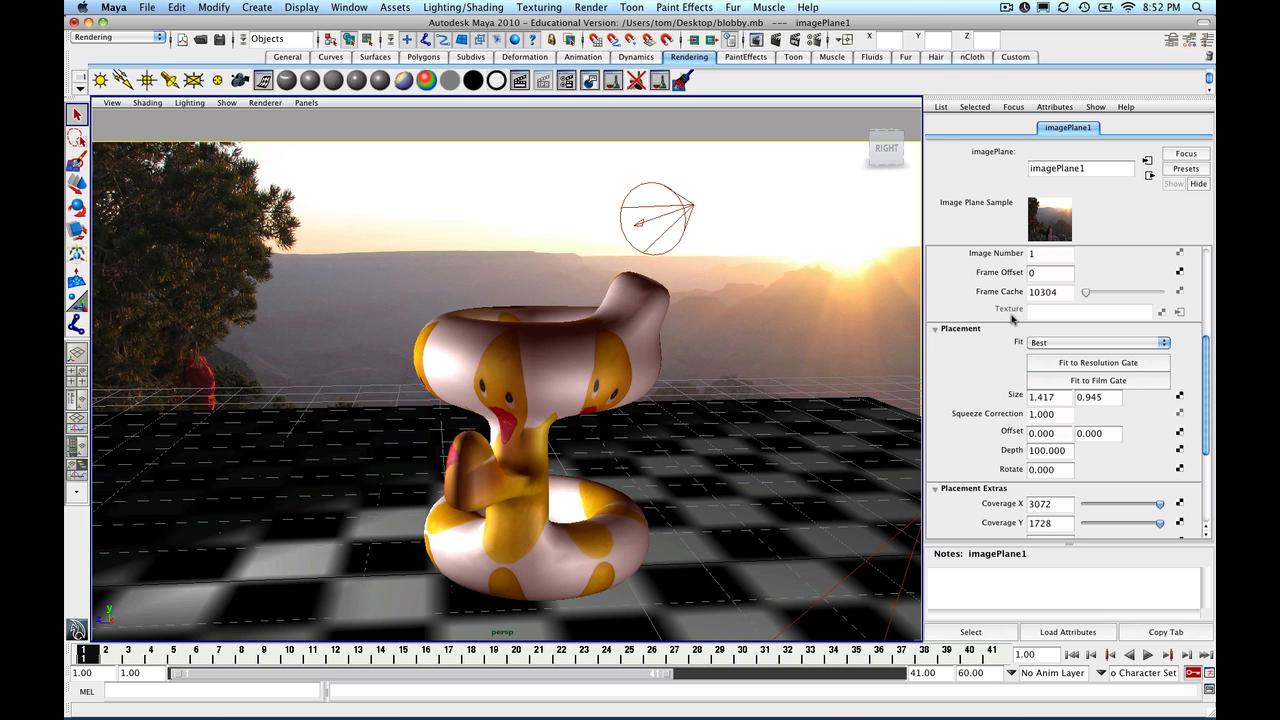
- Set the image plane to display only when looking through the camera and review its placement attributes
scroll(1012, 318, "up", 5)
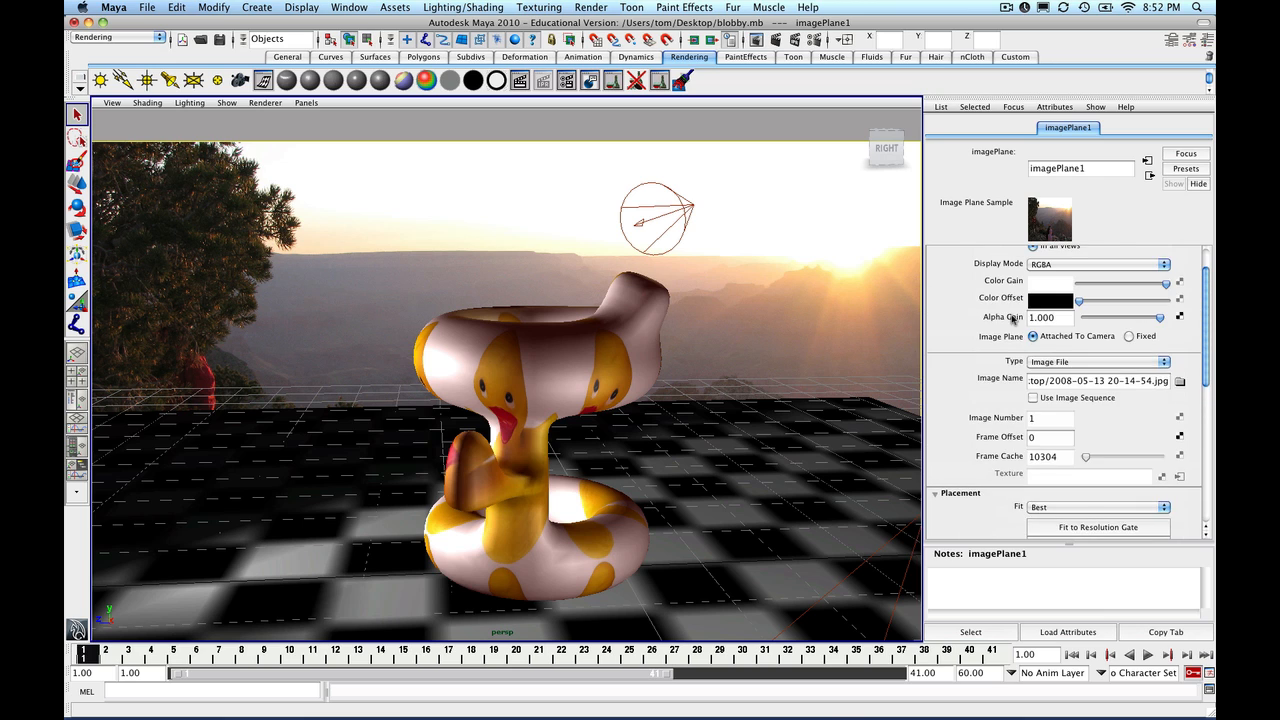
scroll(1012, 318, "up", 1)
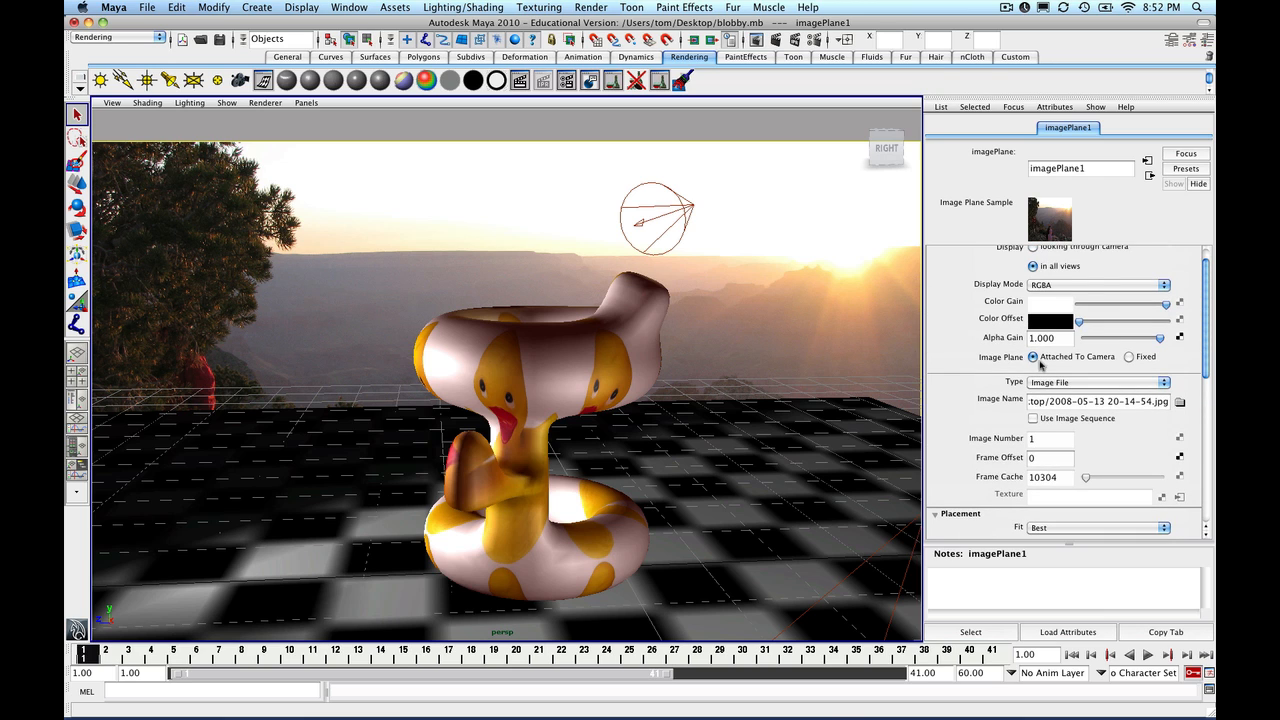
scroll(1043, 367, "up", 1)
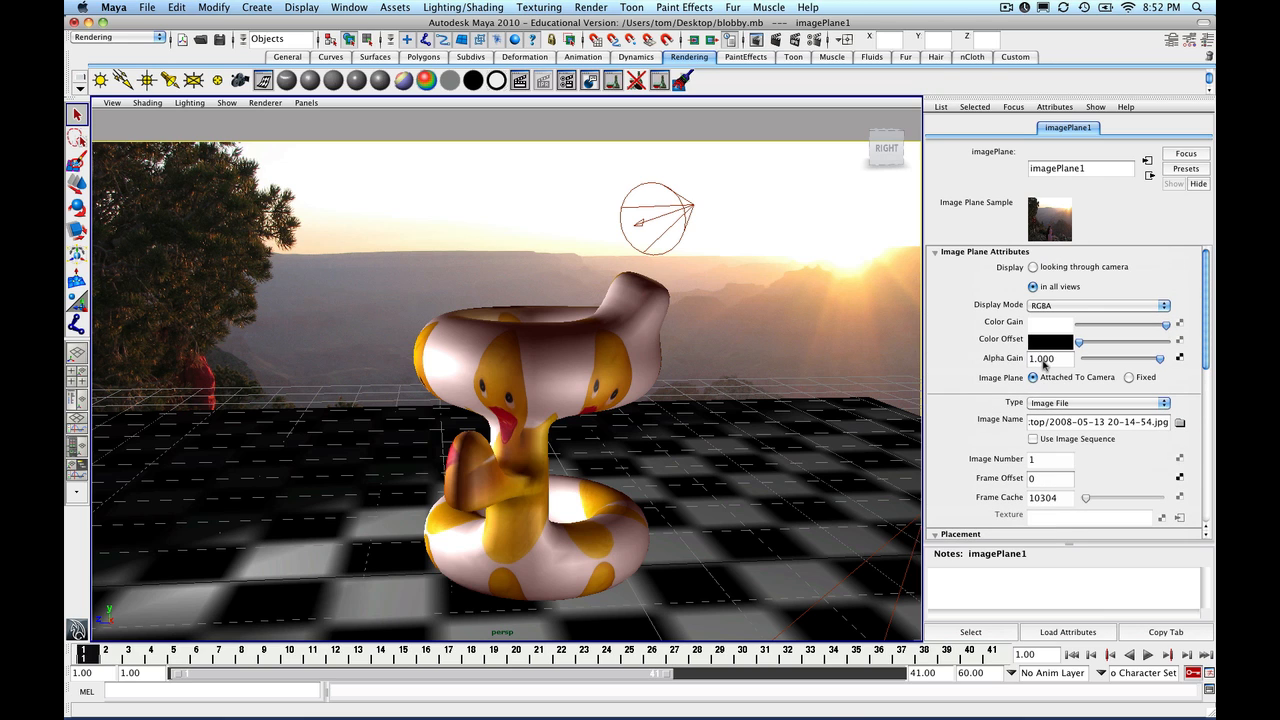
left_click(1033, 267)
scroll(983, 332, "down", 4)
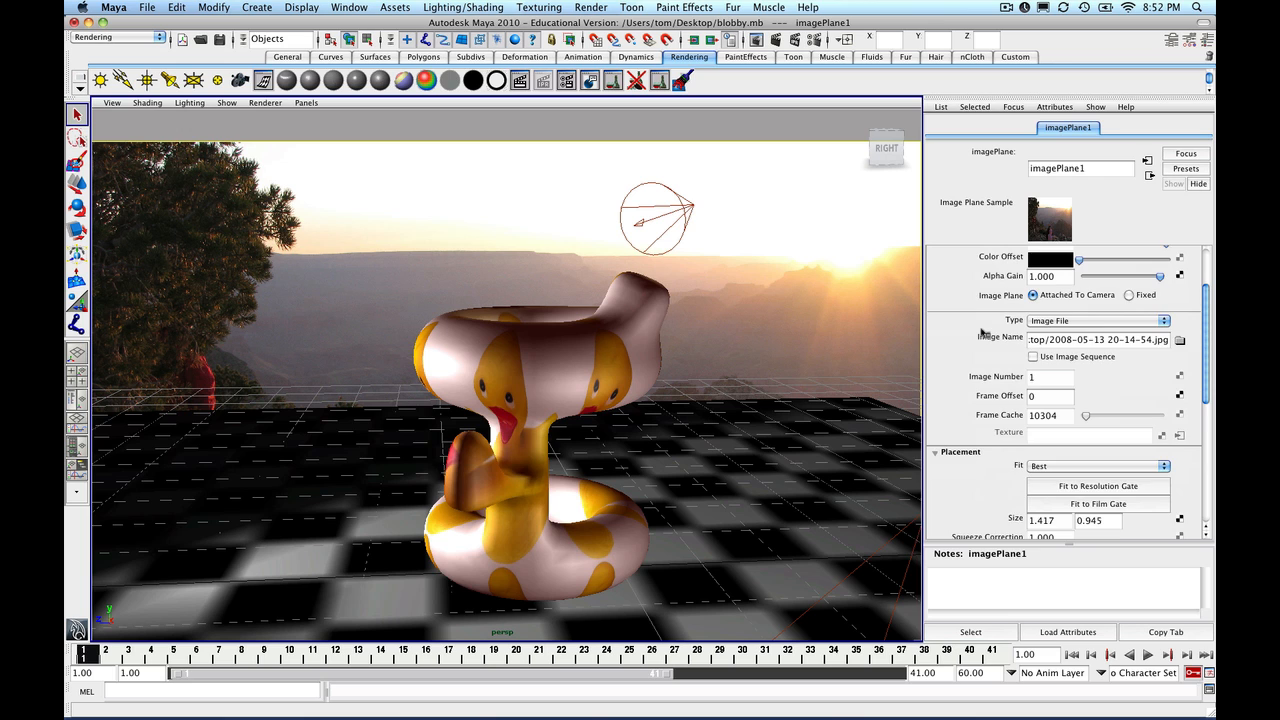
scroll(983, 332, "down", 2)
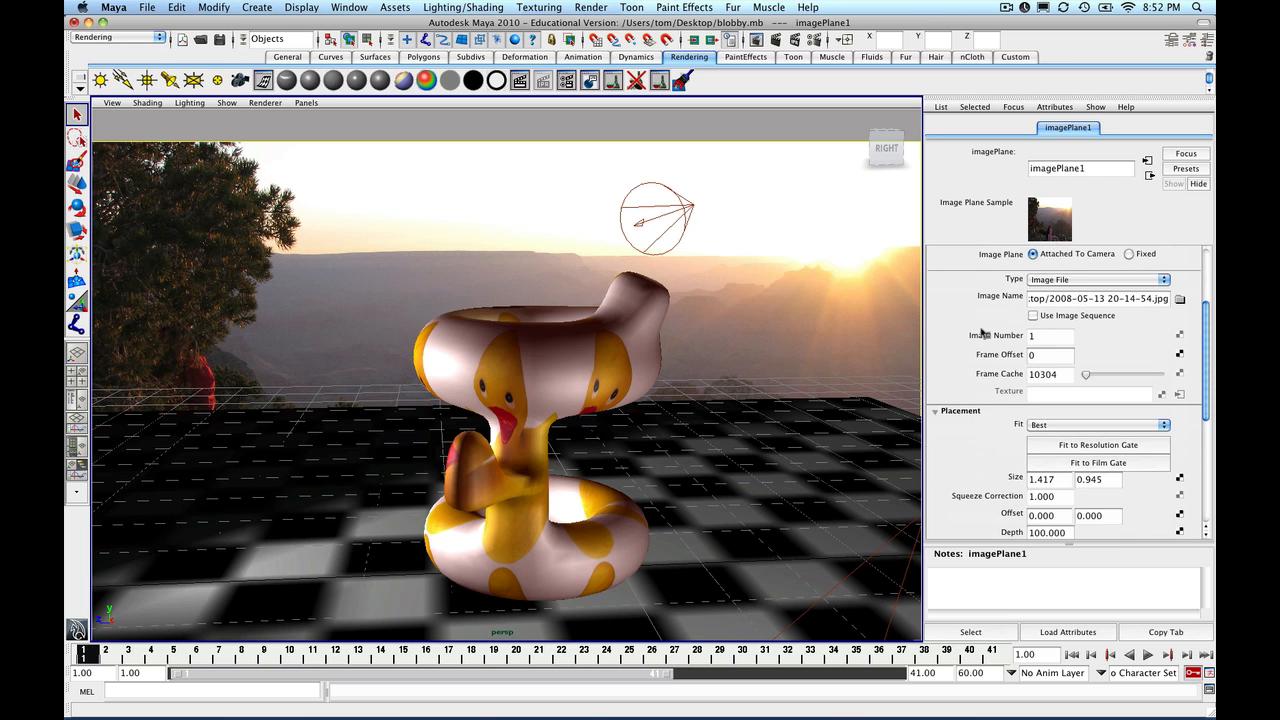
scroll(983, 332, "down", 3)
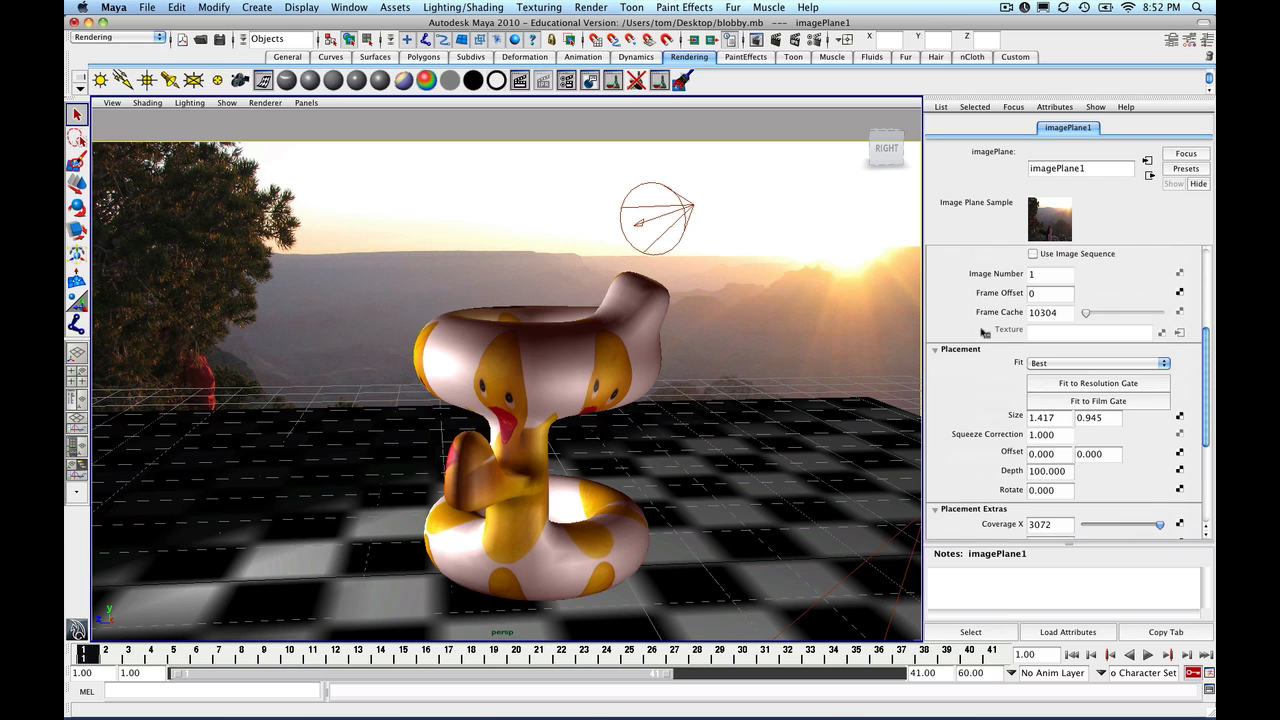
- Display the film gate in the perspective view, make a test render of the frame, and close the Render View
scroll(983, 332, "down", 5)
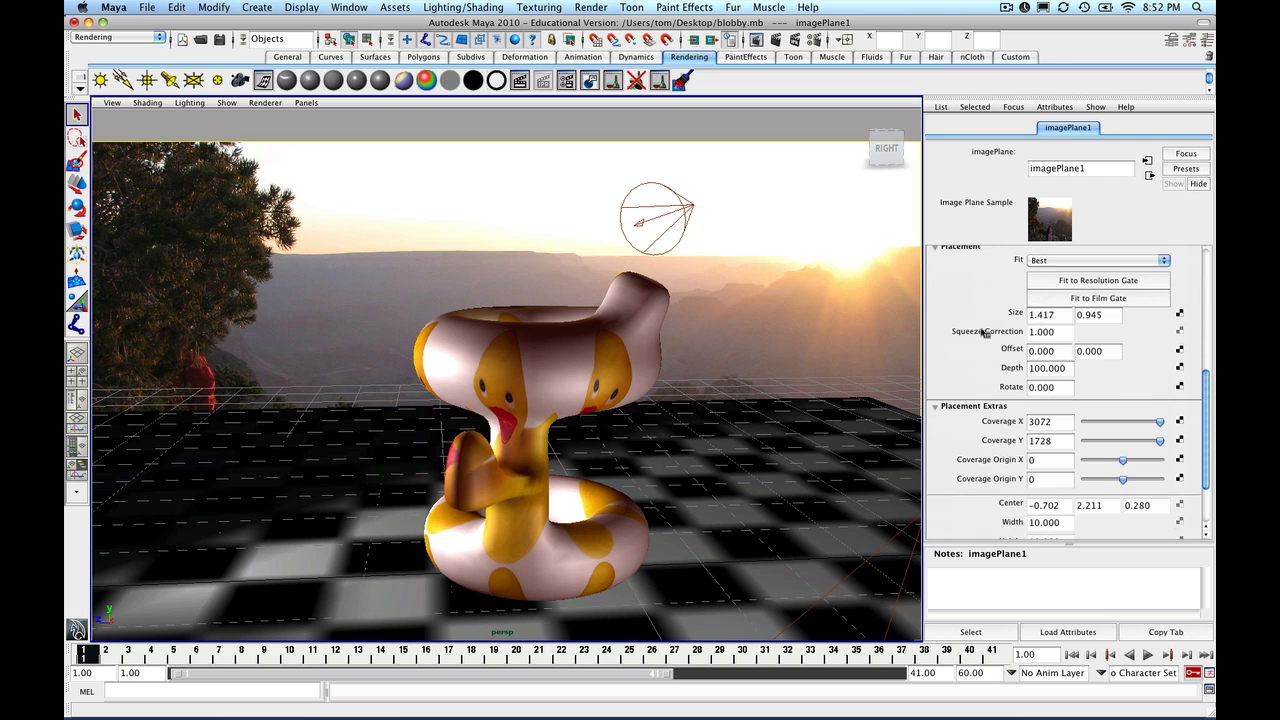
scroll(983, 332, "down", 1)
scroll(983, 332, "down", 1)
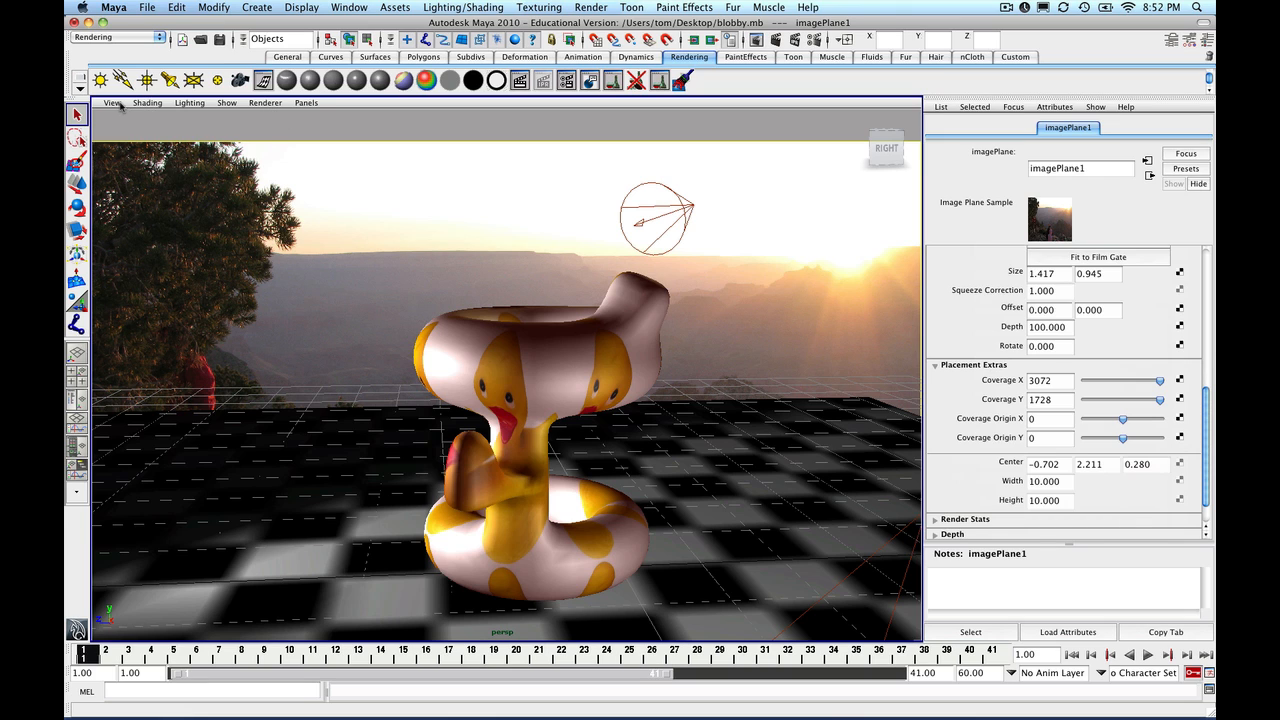
left_click(233, 107)
mouse_move(156, 105)
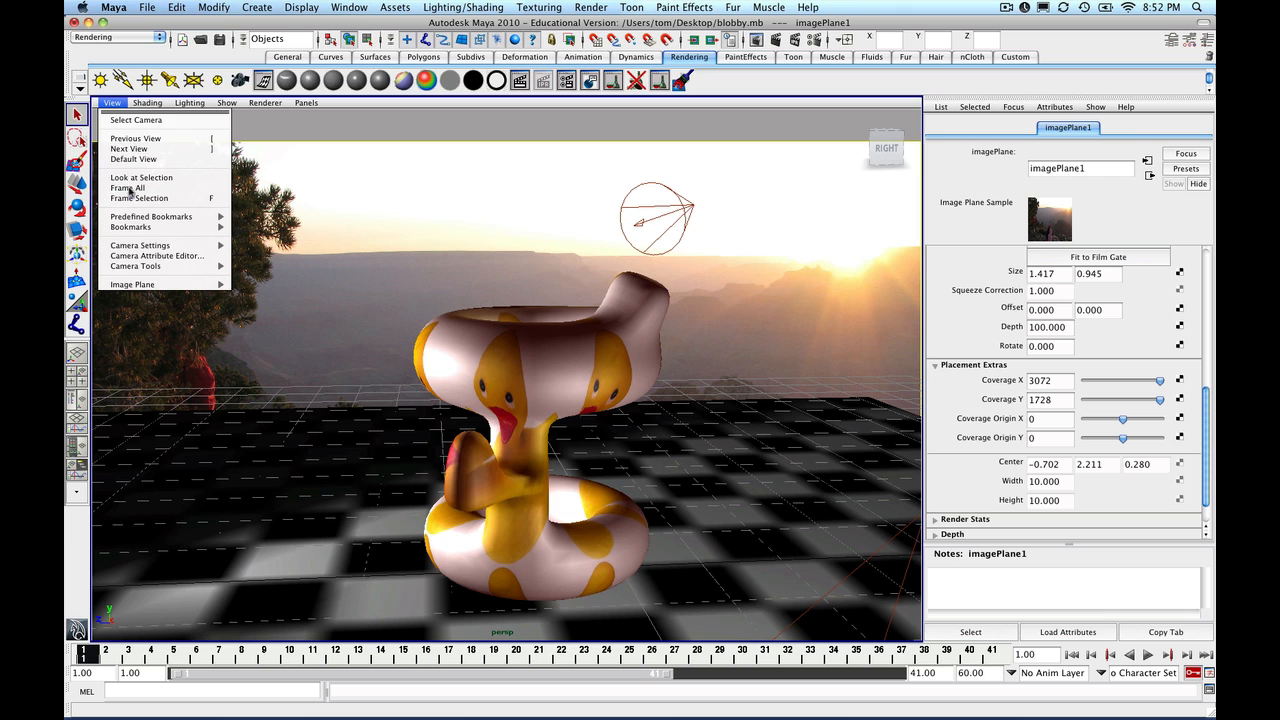
mouse_move(129, 249)
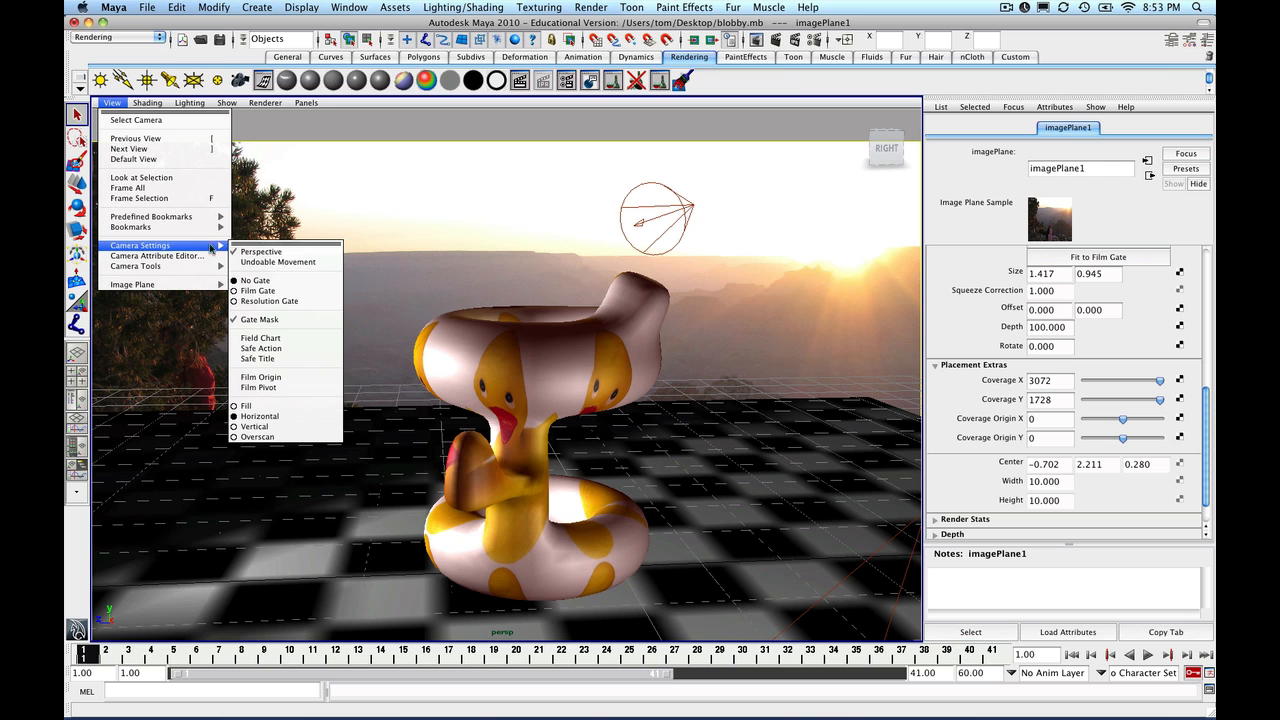
left_click(257, 291)
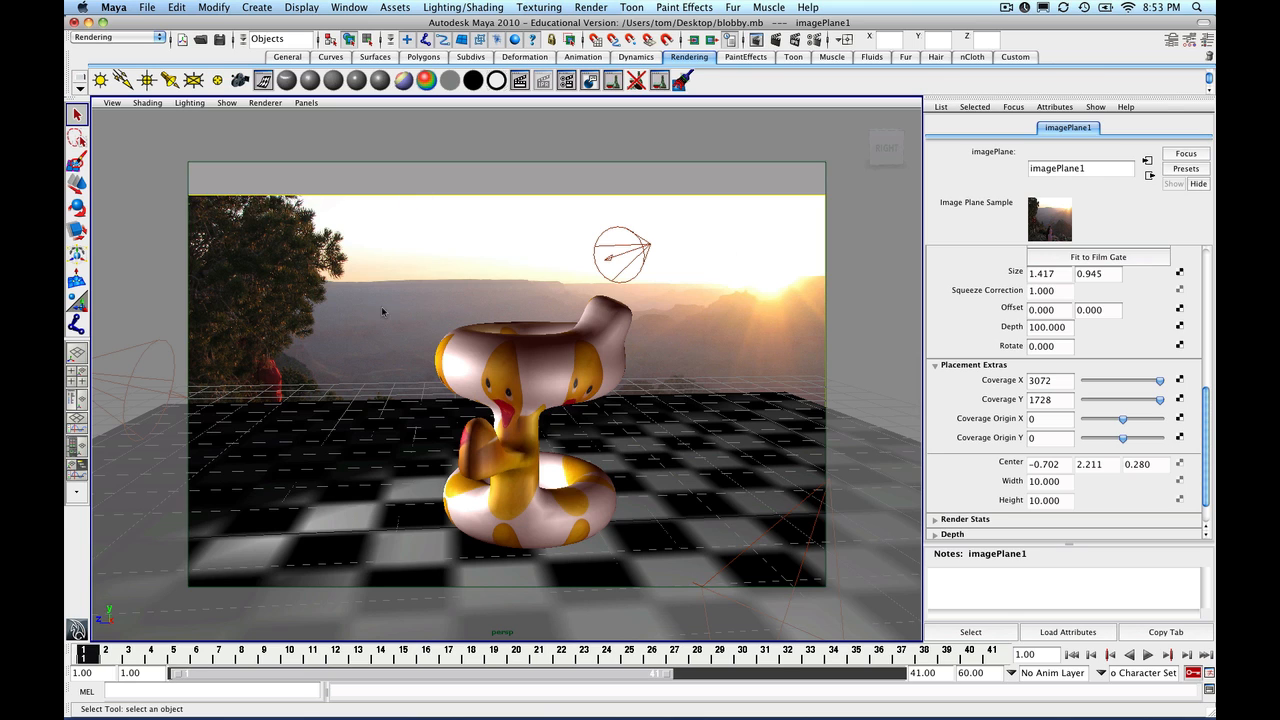
left_click(776, 44)
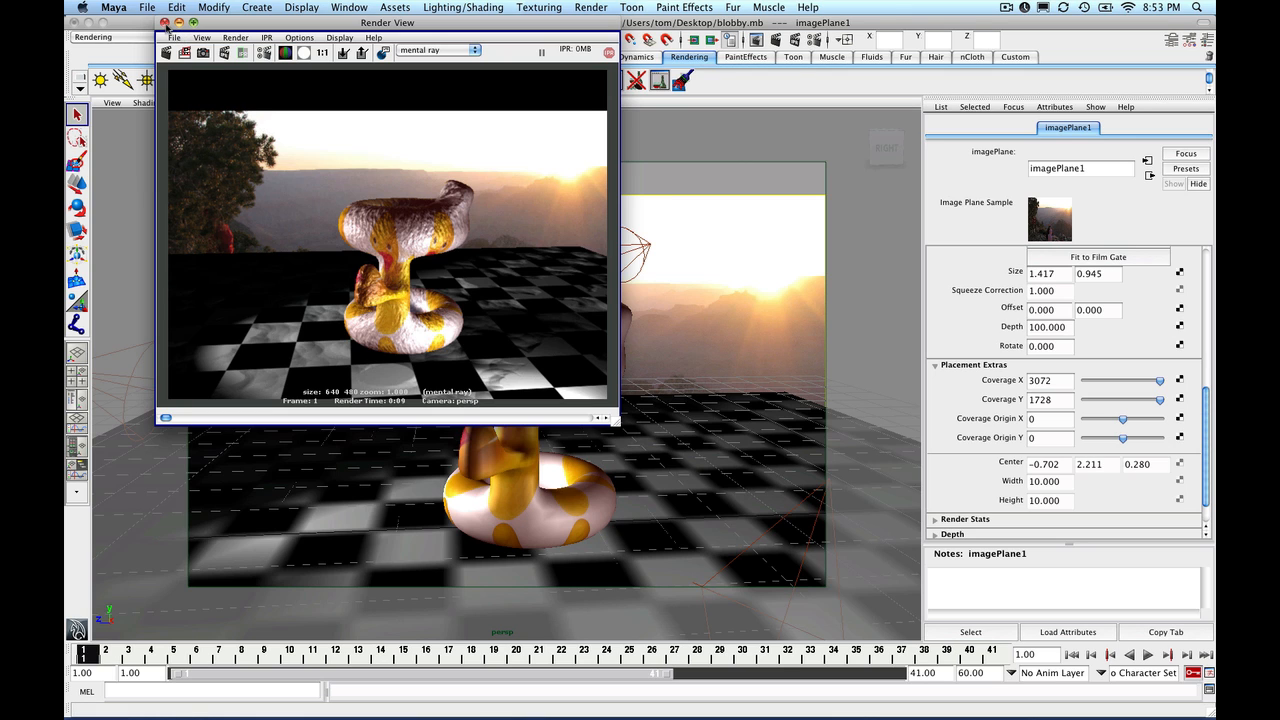
left_click(165, 22)
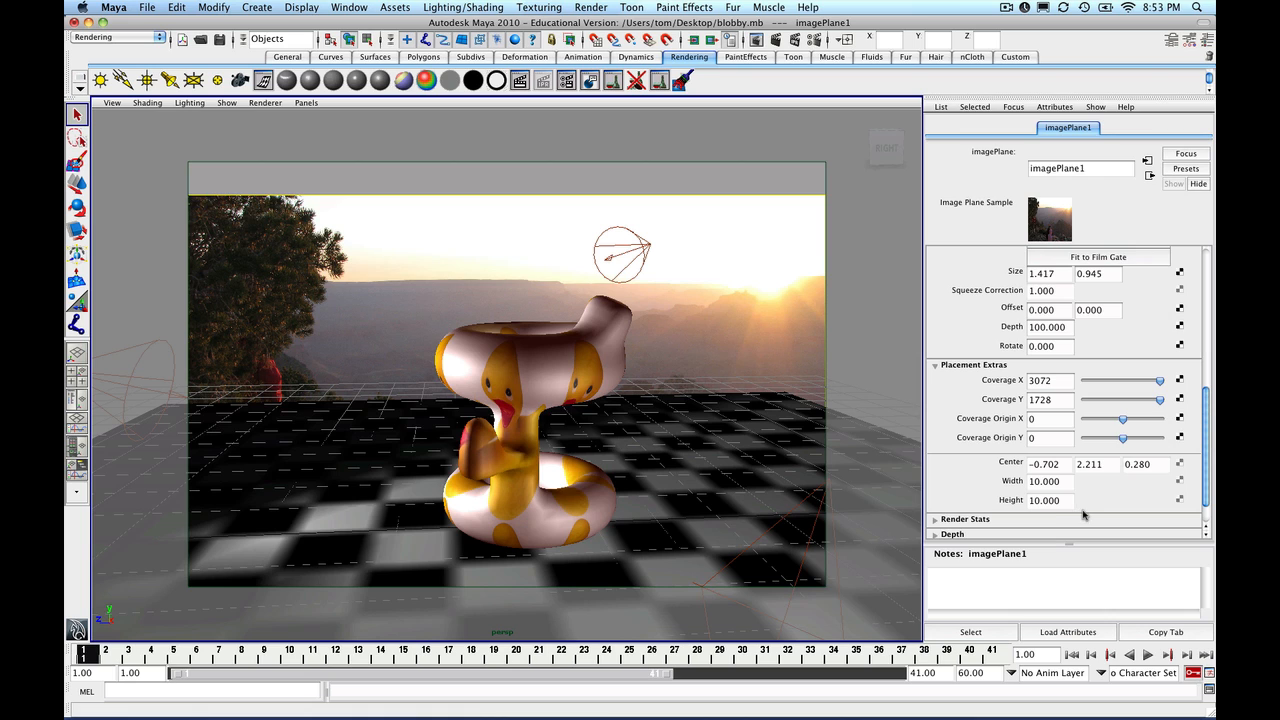
- Set the image plane's vertical placement offset to 0.25
scroll(1087, 470, "down", 1)
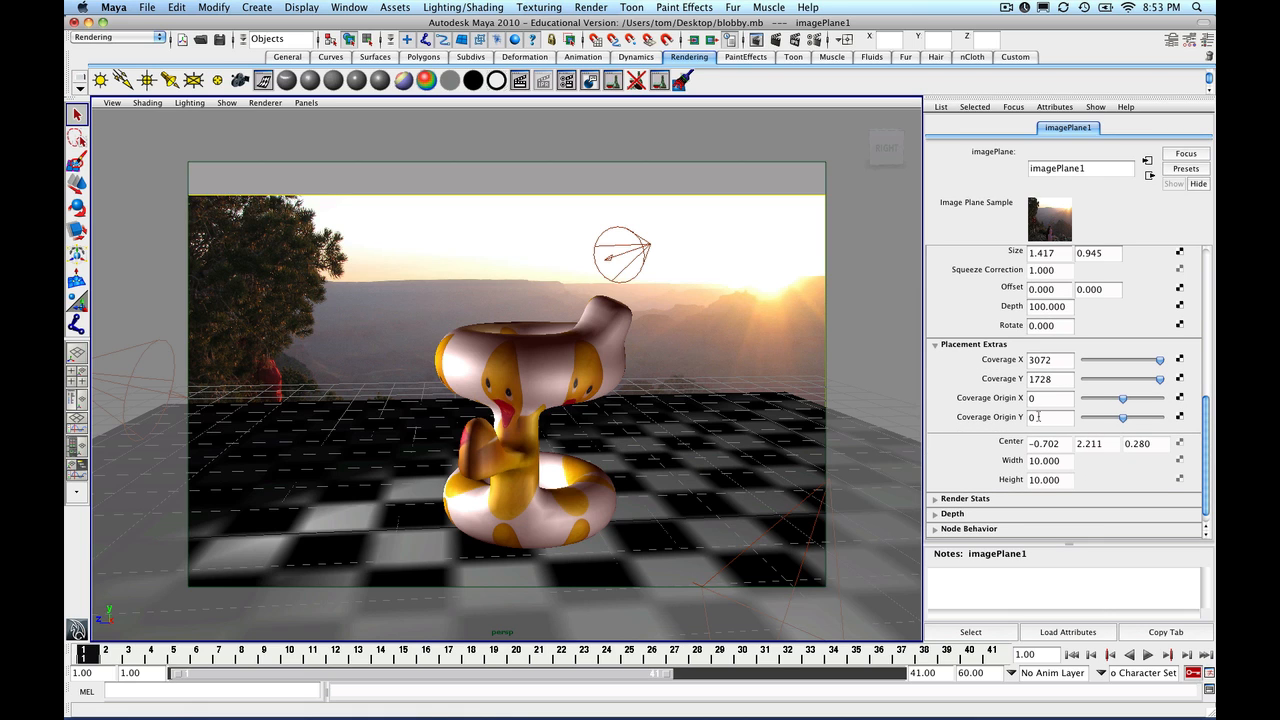
scroll(1055, 448, "down", 1)
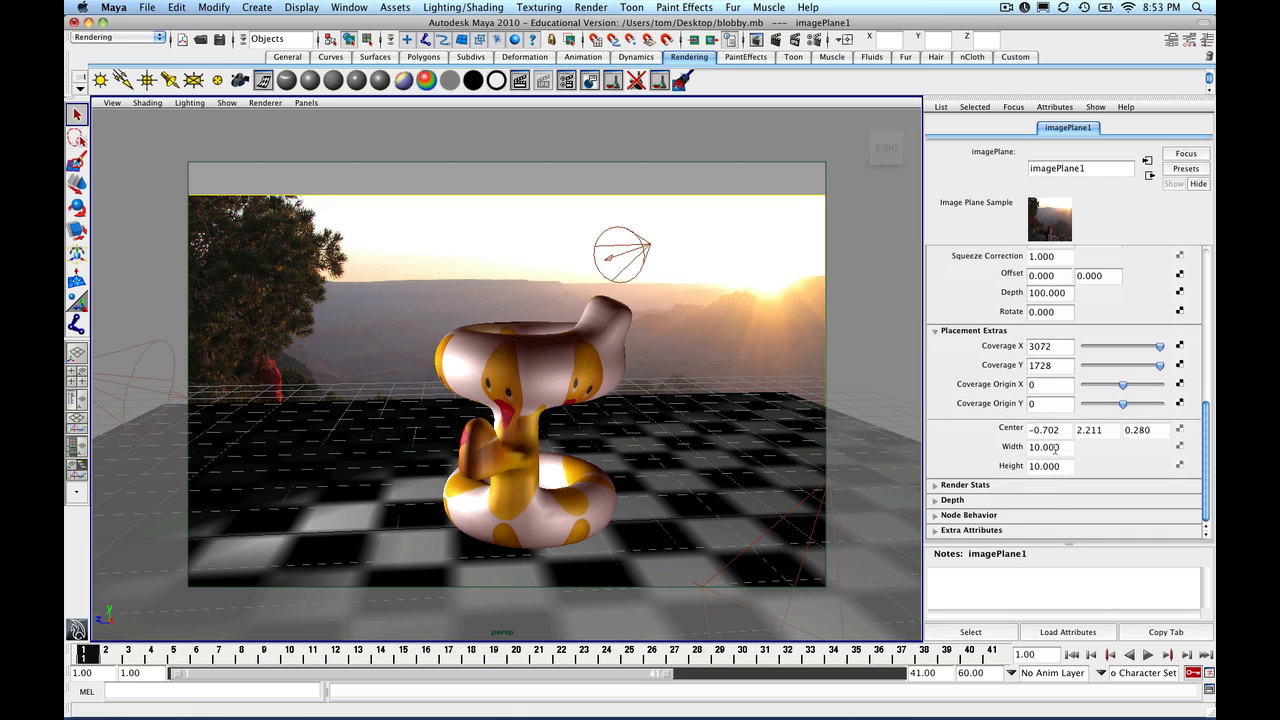
scroll(1055, 448, "up", 1)
scroll(1055, 449, "down", 1)
left_click(1042, 403)
scroll(1079, 378, "up", 4)
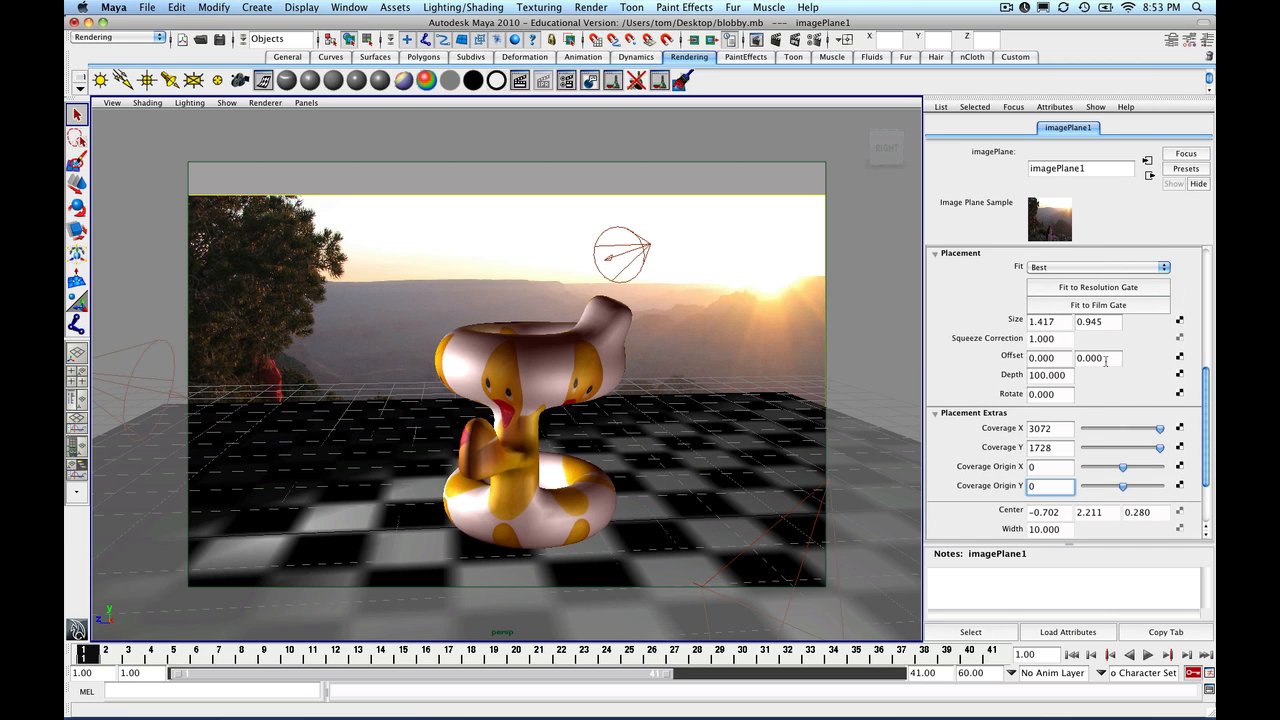
left_click(1080, 358)
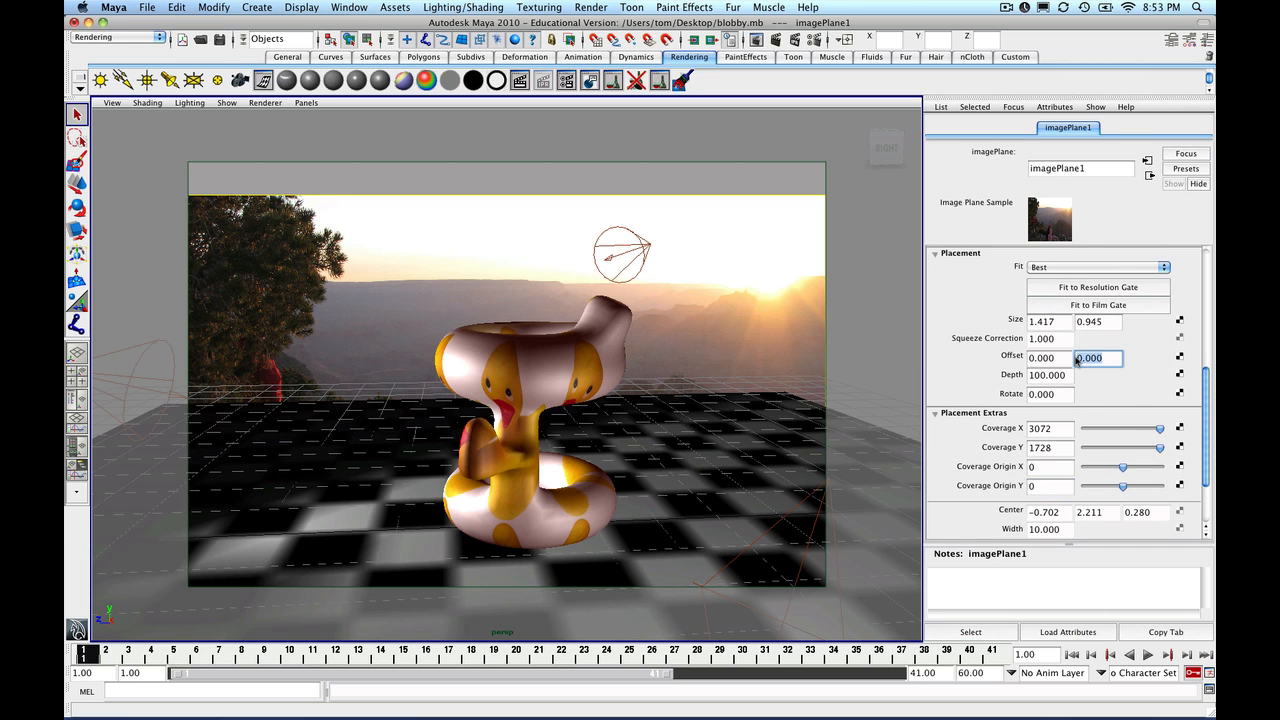
key("BackSpace")
type(".25")
key("Return")
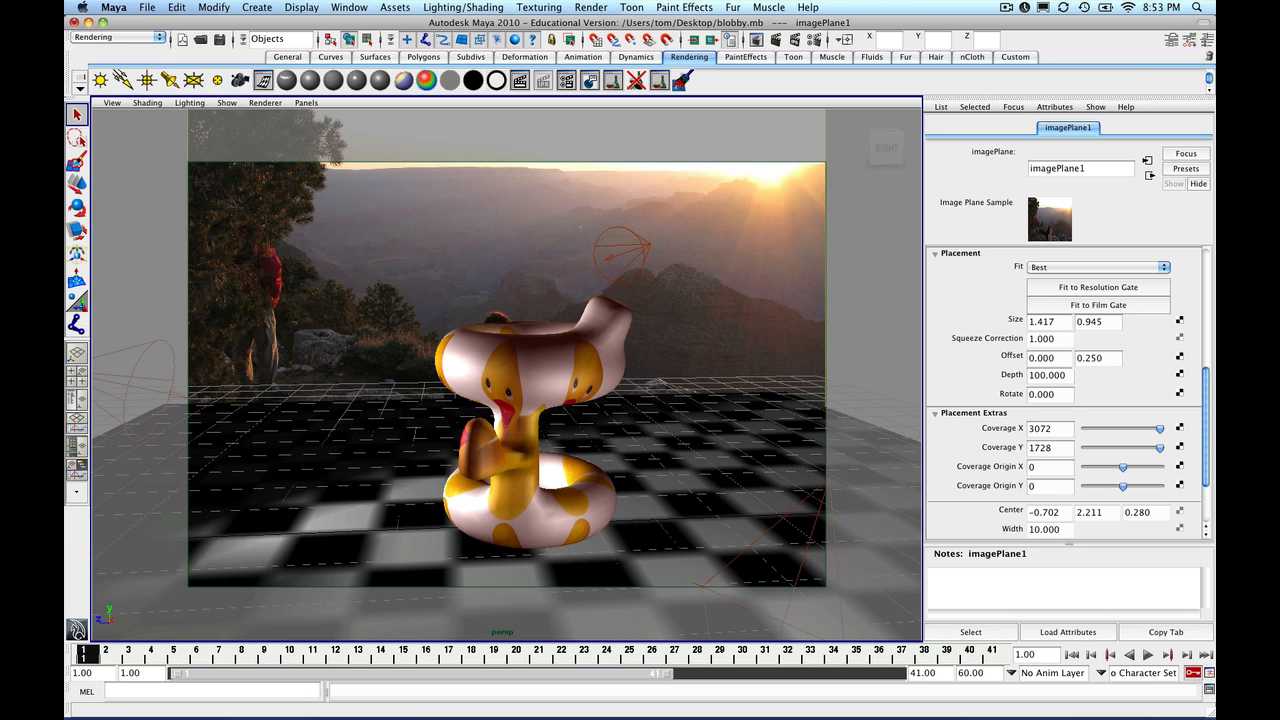
- Set the image plane's vertical placement offset to 0.2
left_click(1093, 358)
key("BackSpace")
type(".2")
key("Return")
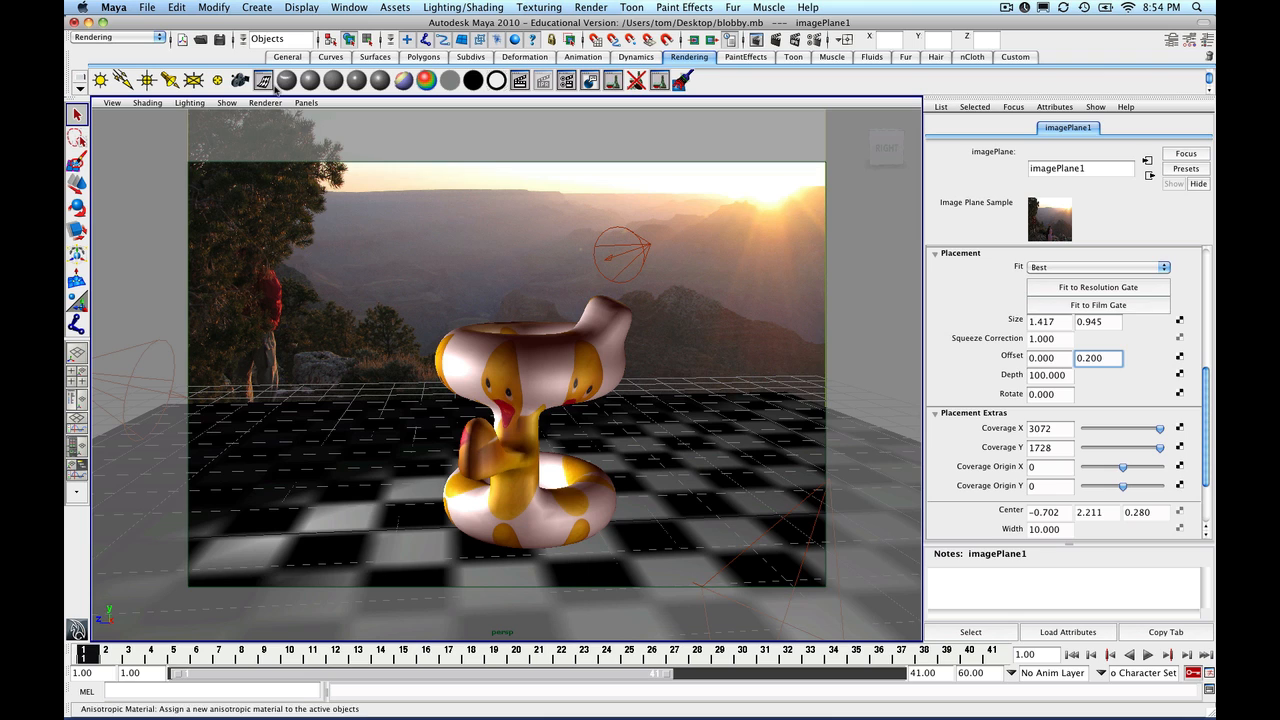
- Display the resolution gate in the perspective view, test render the repositioned background, and close the Render View
left_click(112, 103)
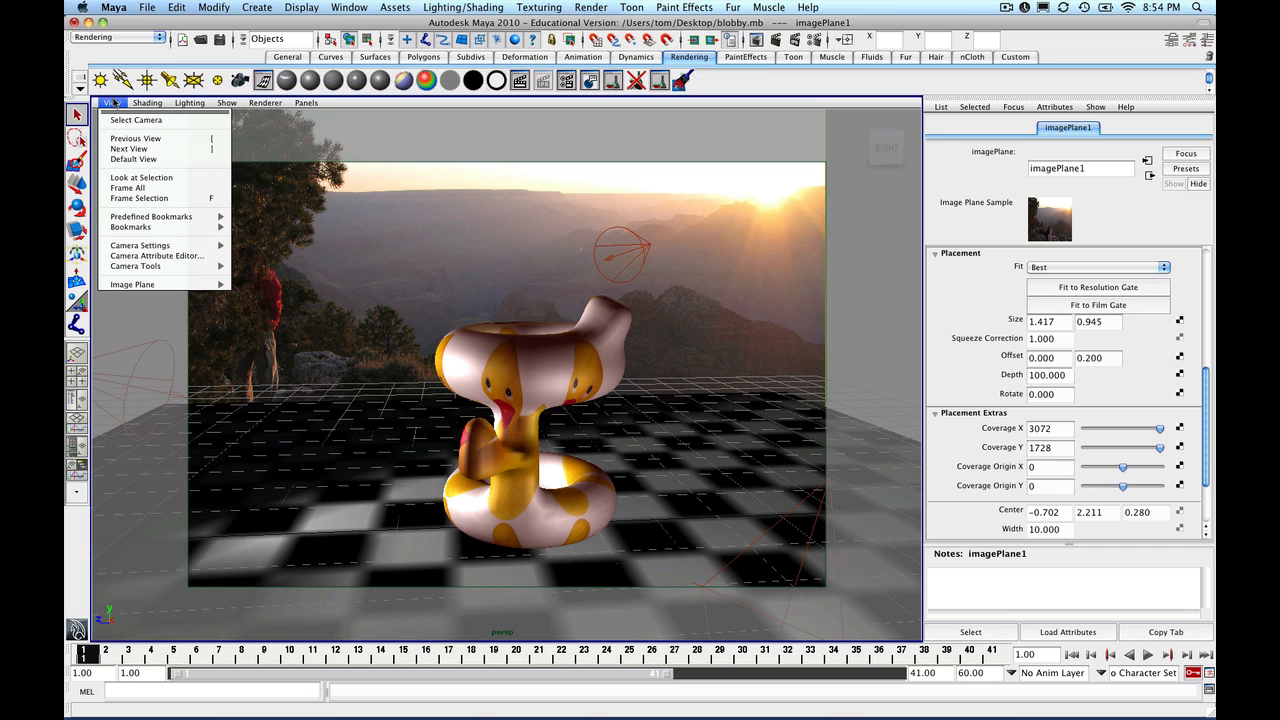
mouse_move(176, 245)
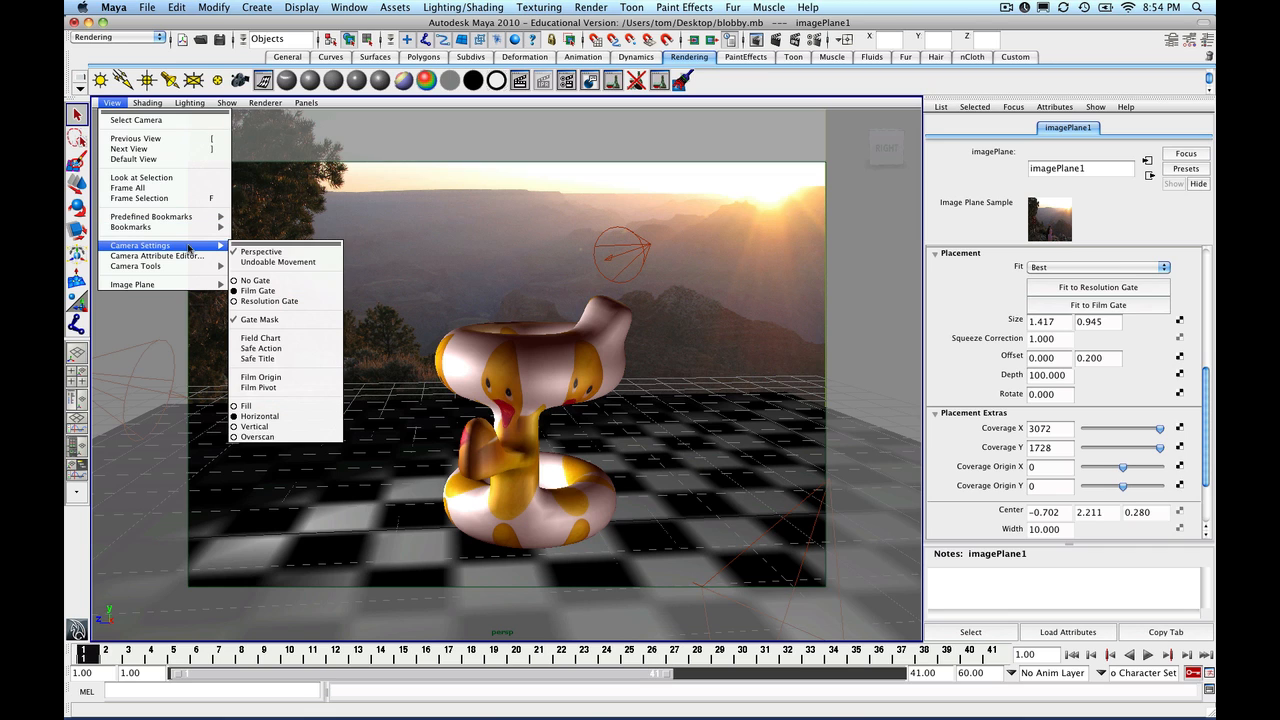
left_click(287, 301)
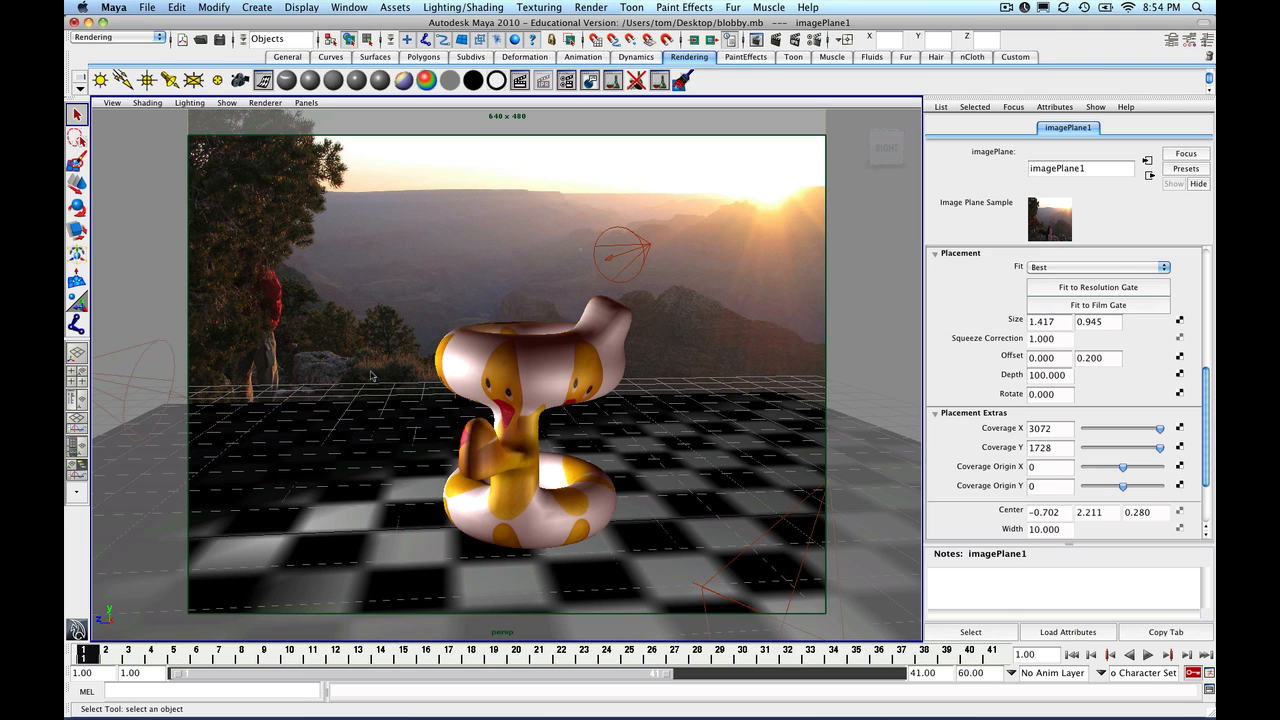
left_click(776, 40)
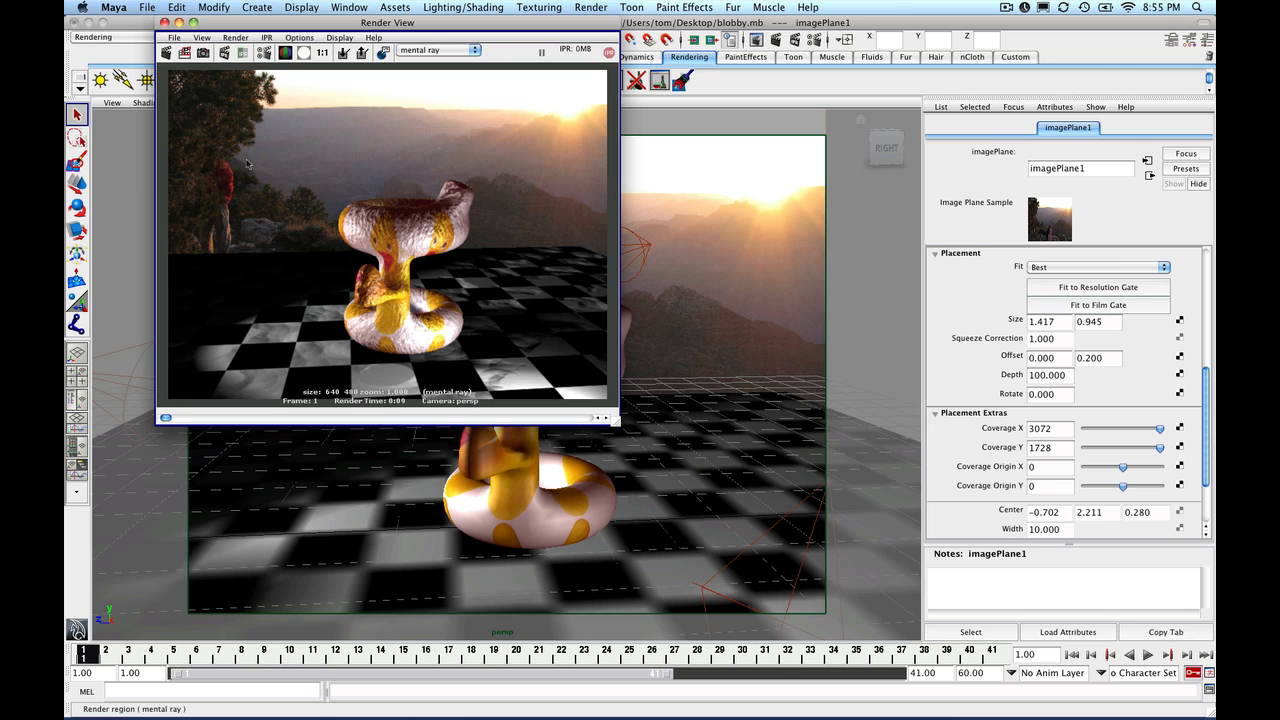
left_click(164, 21)
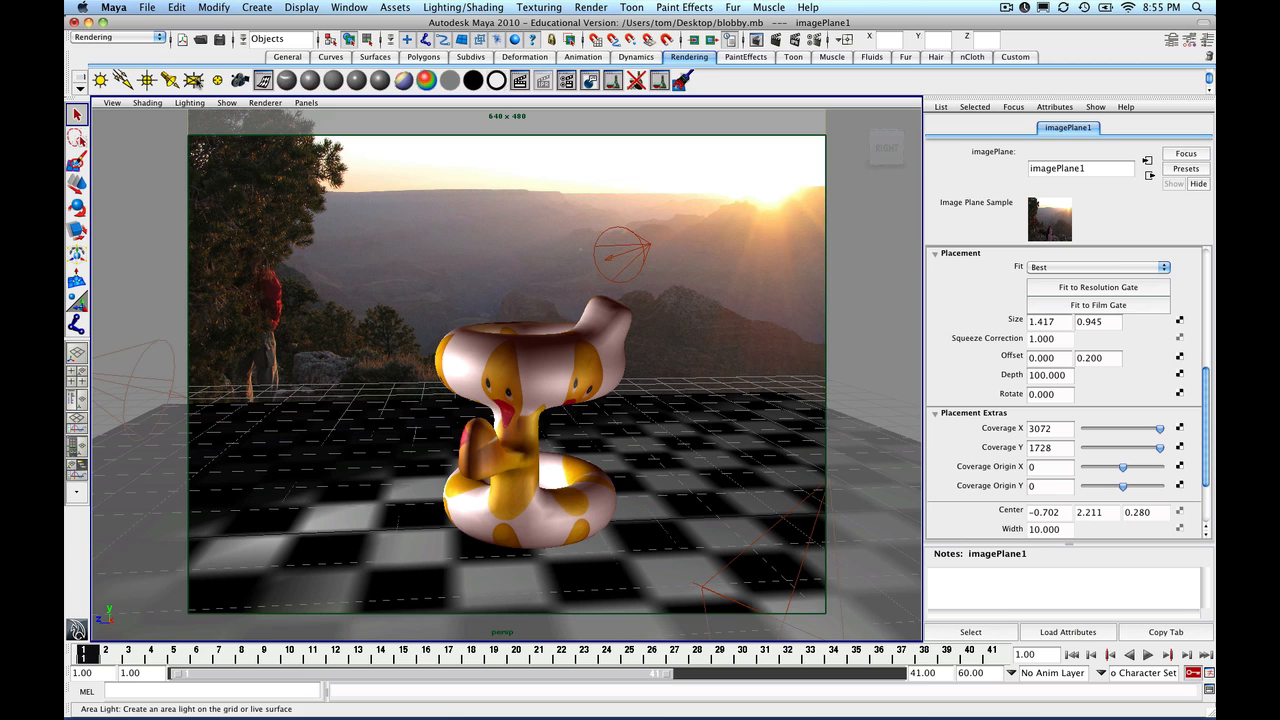
- Create an area light and raise it vertically until it sits above the snake's head
left_click(193, 80)
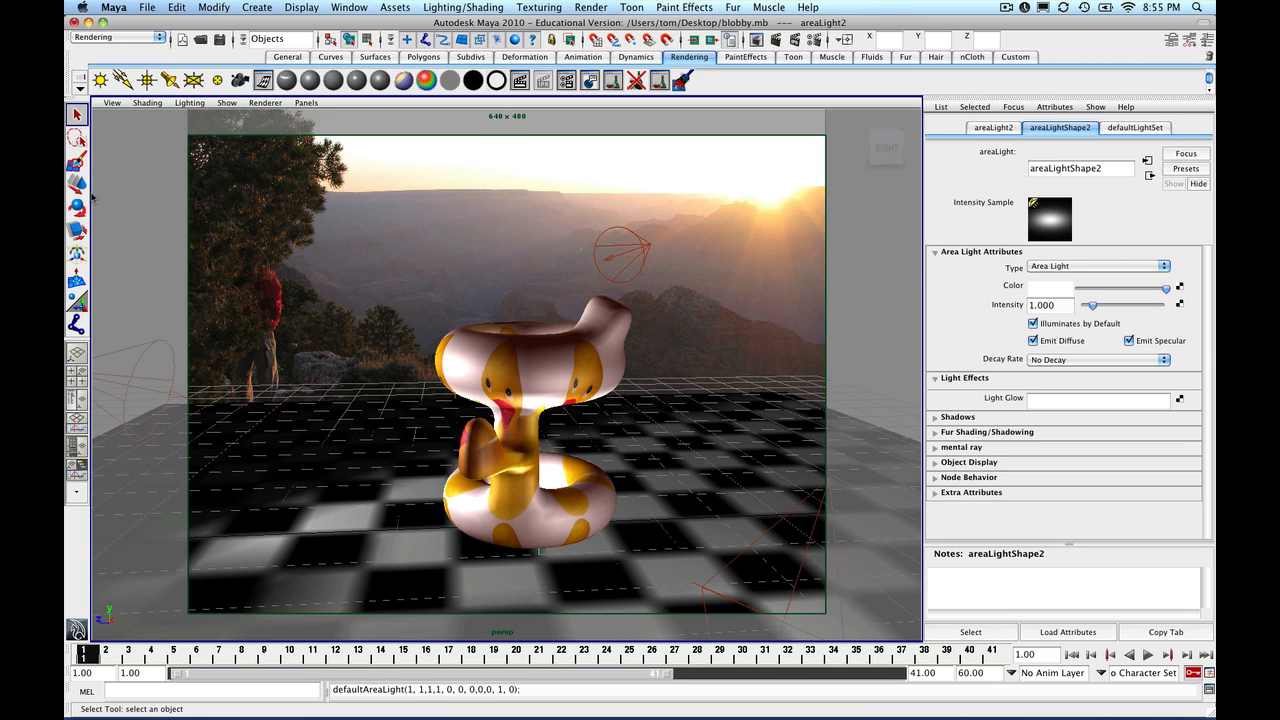
left_click(77, 183)
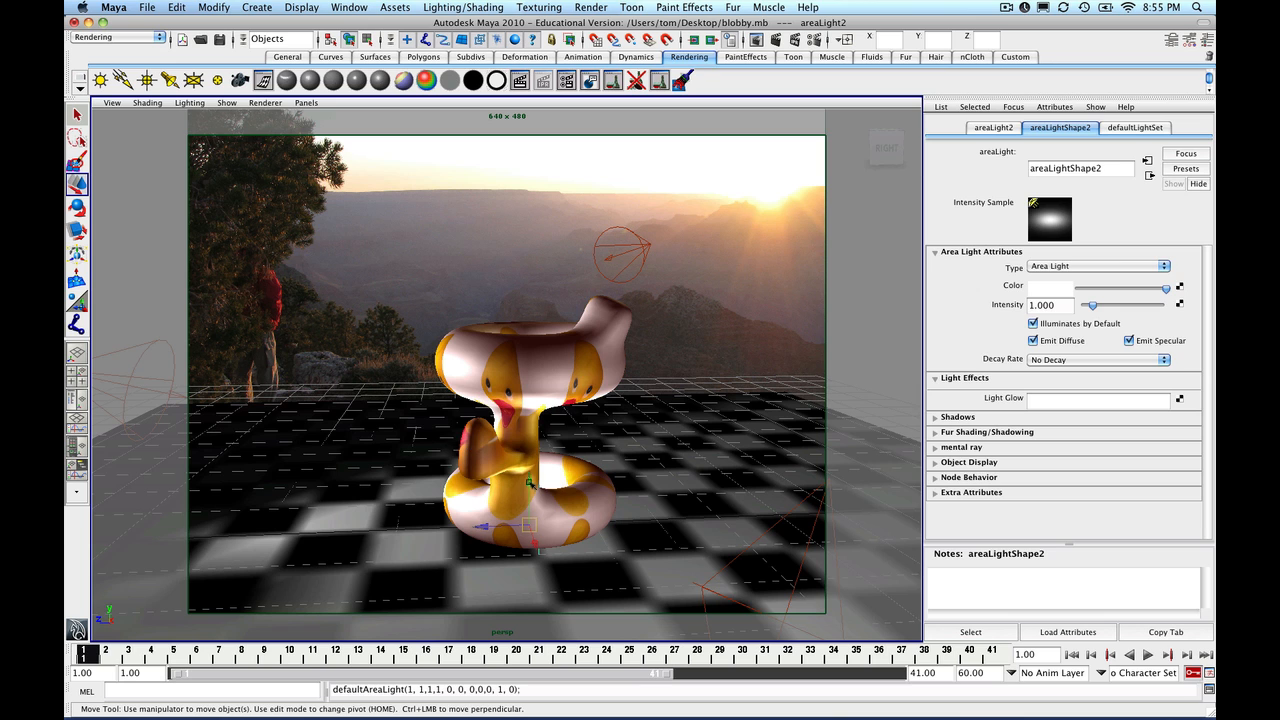
left_click_drag(529, 482, 543, 209)
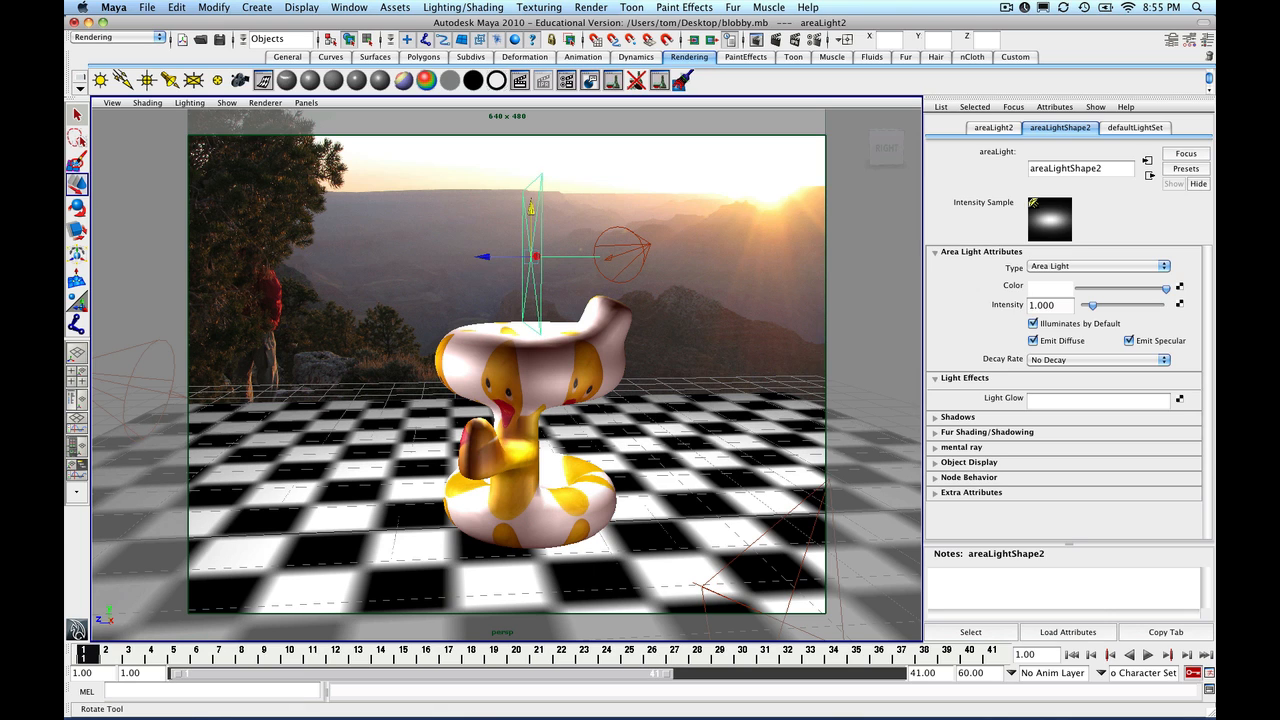
- Rotate the new area light so it aims straight down at the snake
left_click(77, 207)
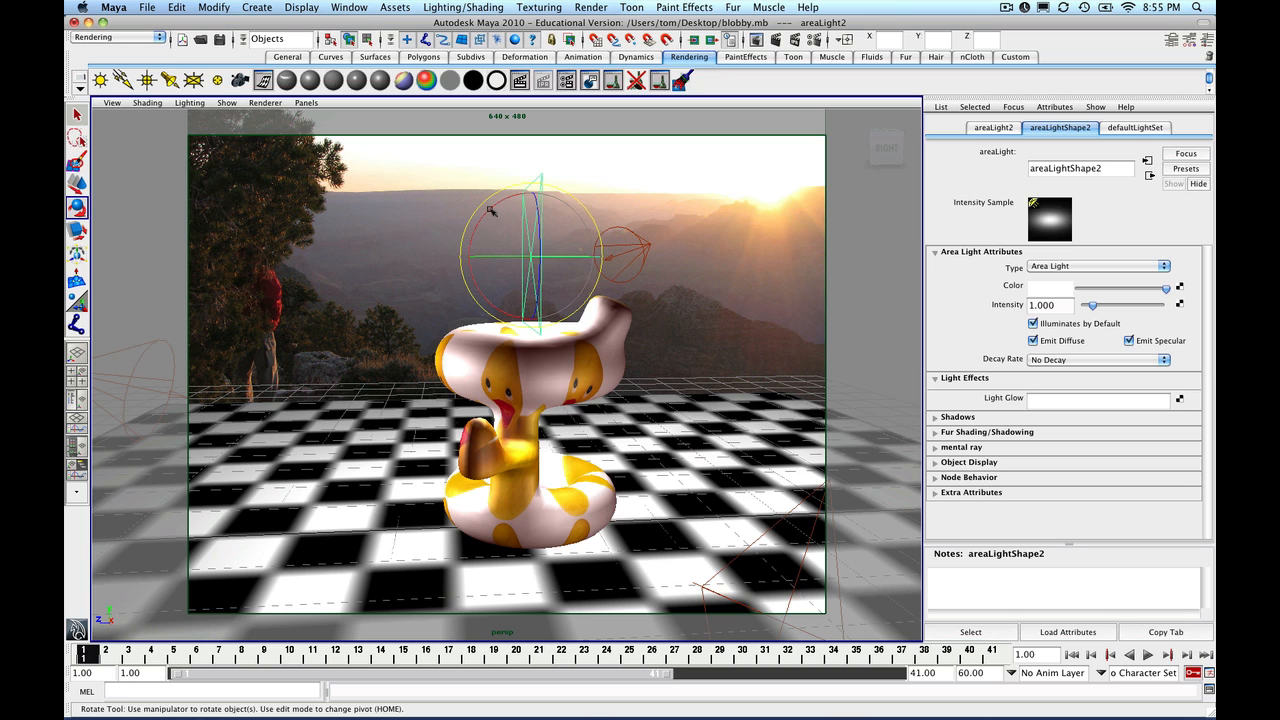
left_click_drag(490, 210, 606, 187)
left_click_drag(608, 189, 609, 188)
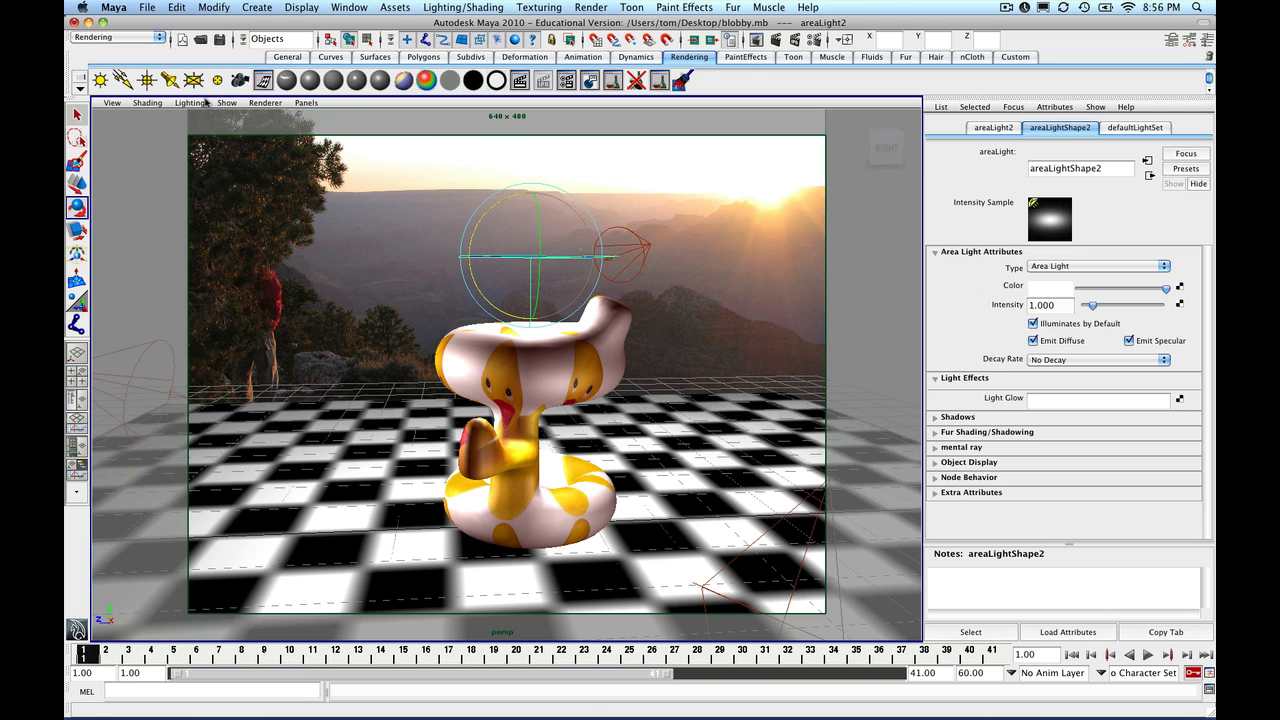
- Look through the area light to check its aim, then show the four-view layout with the persp camera replacing the side view
left_click(303, 103)
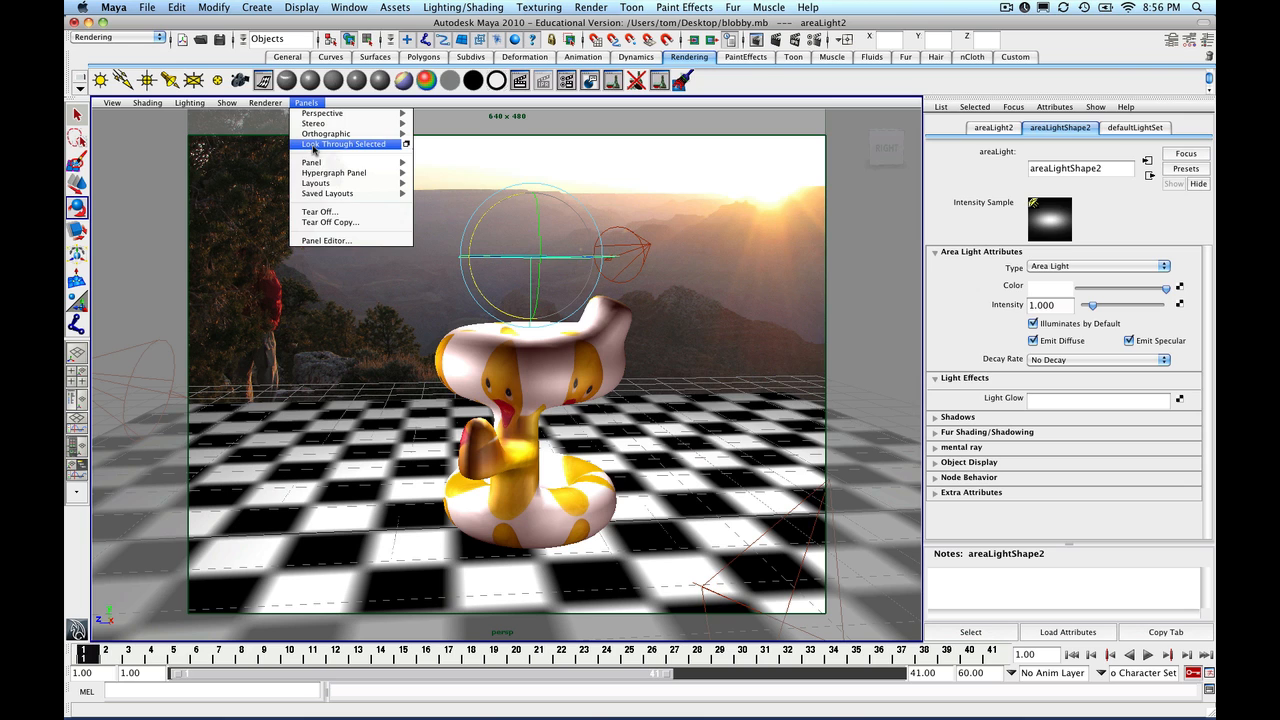
left_click(313, 145)
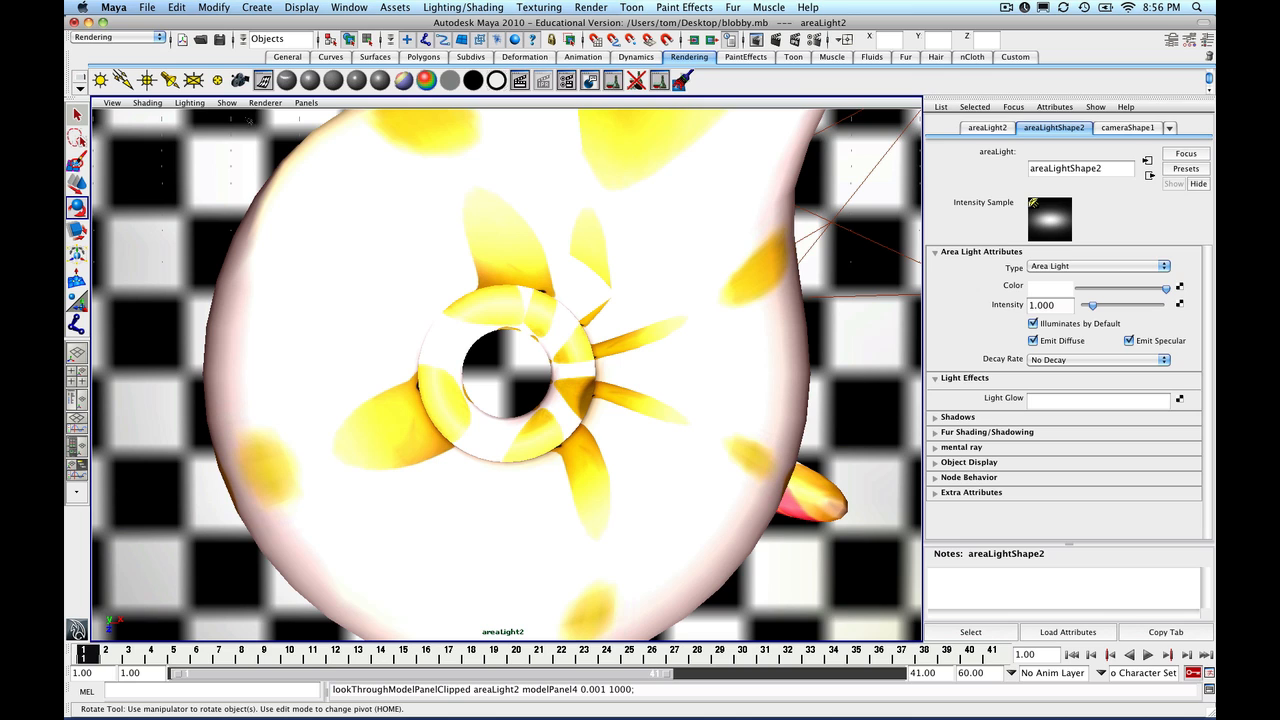
key("space")
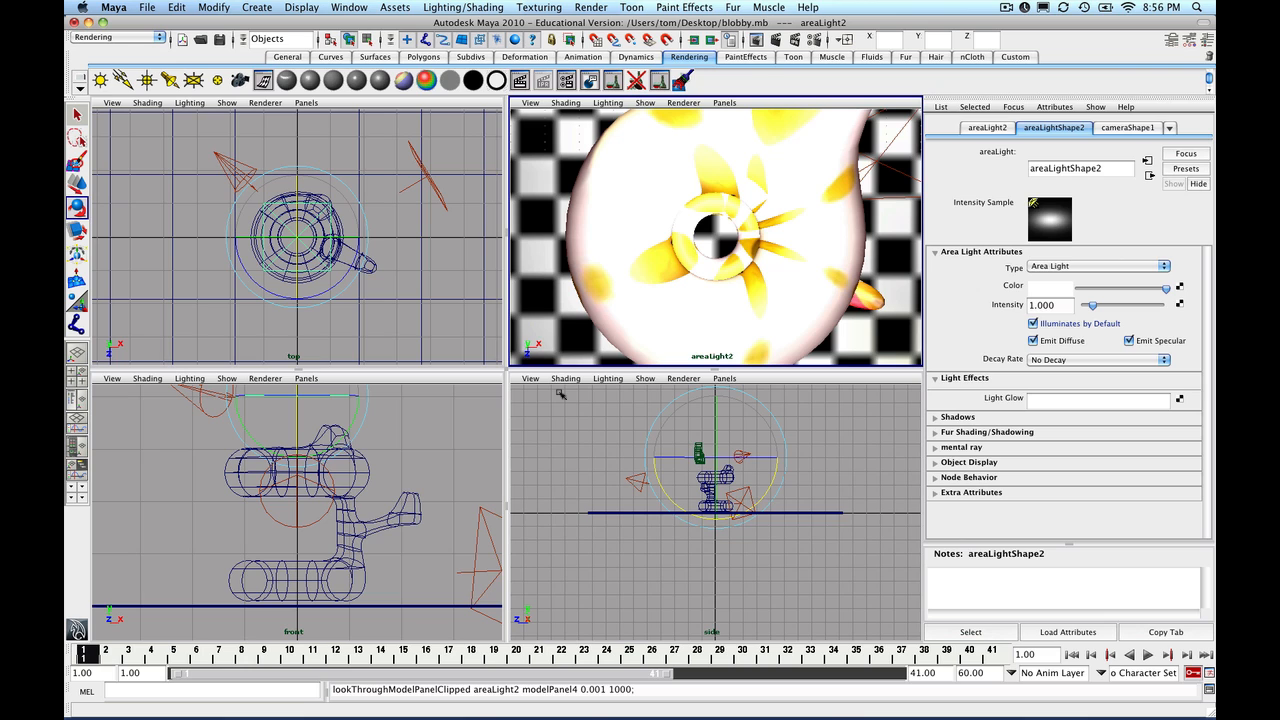
left_click(718, 379)
mouse_move(724, 390)
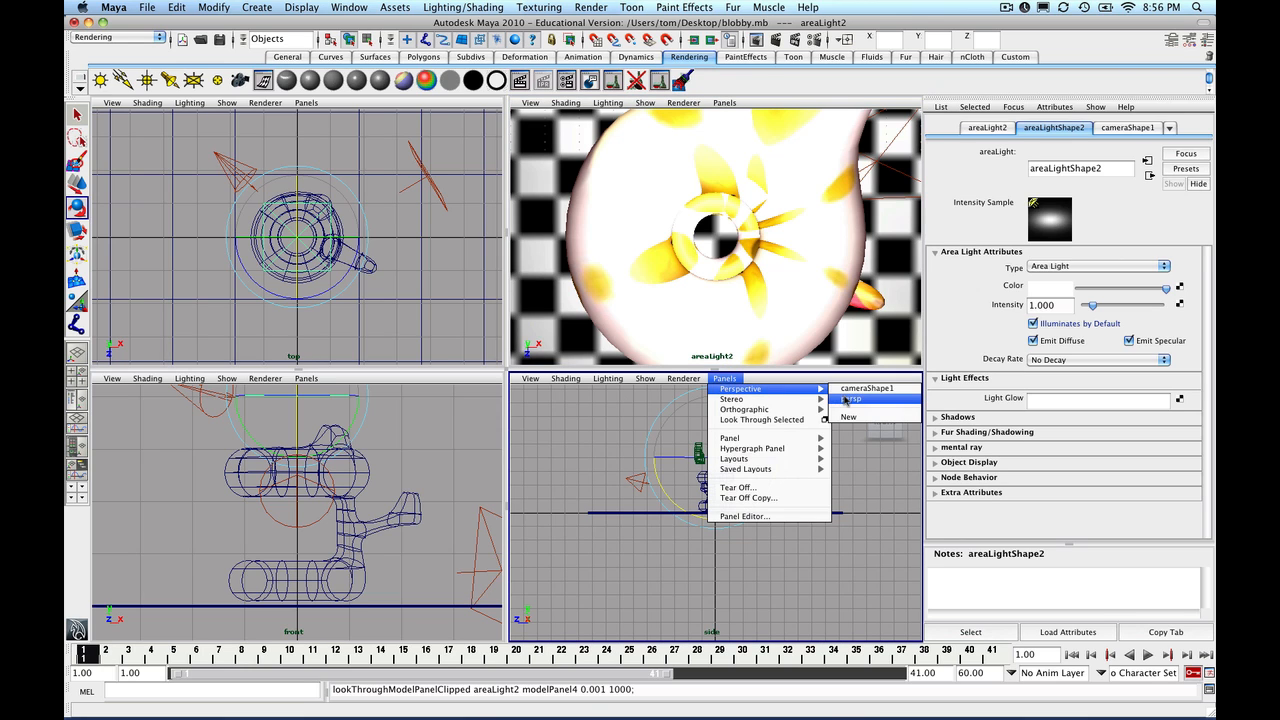
left_click(847, 400)
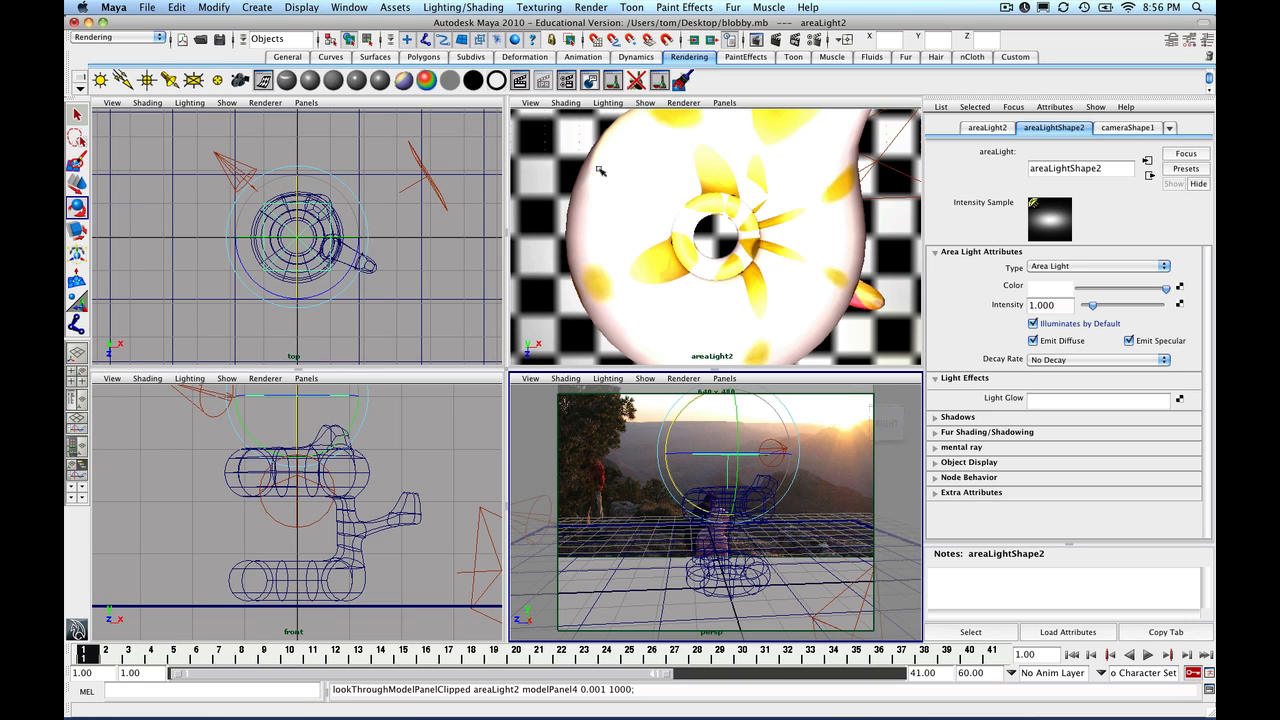
- Switch the panel looking through the area light back to the persp camera
left_click(684, 103)
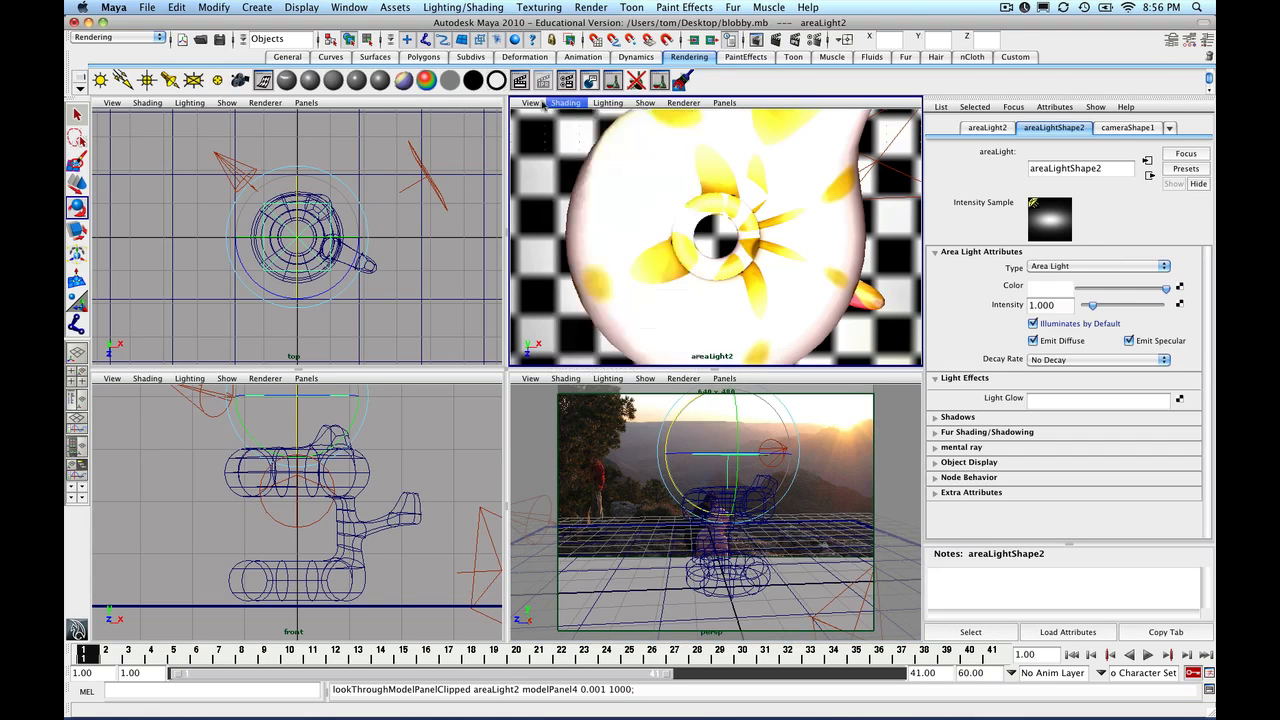
mouse_move(541, 104)
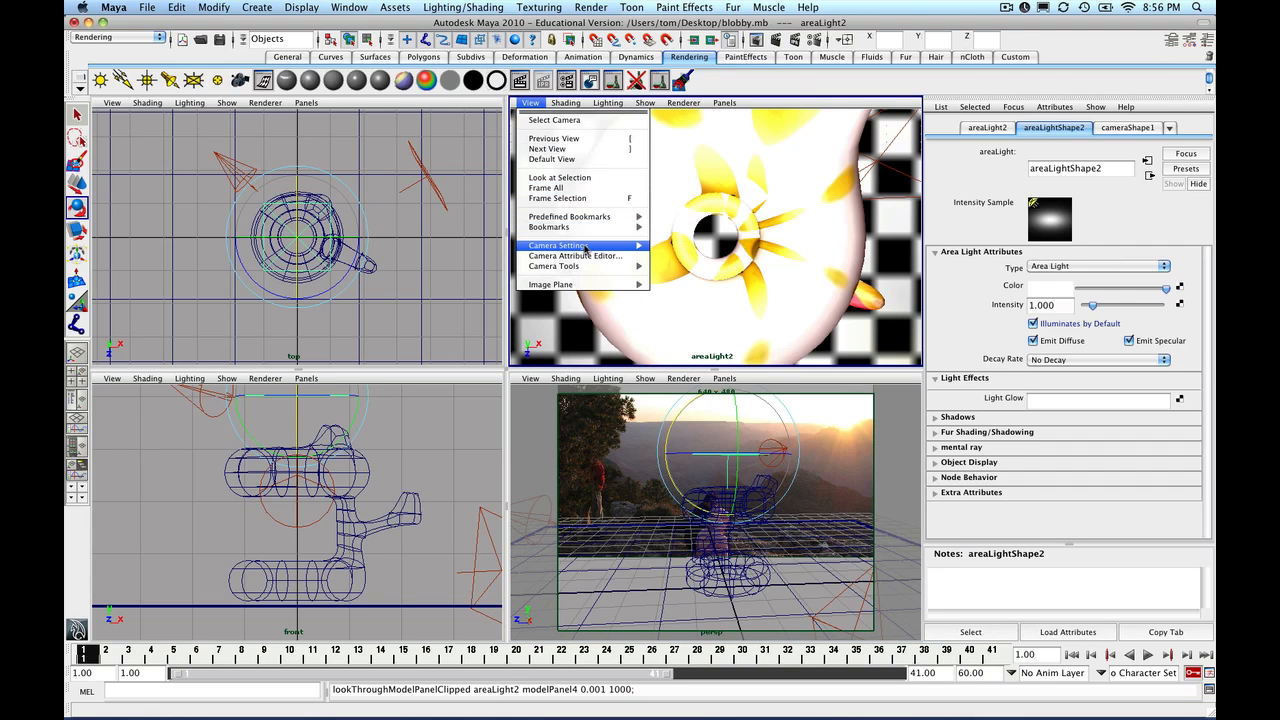
left_click(671, 87)
left_click(725, 103)
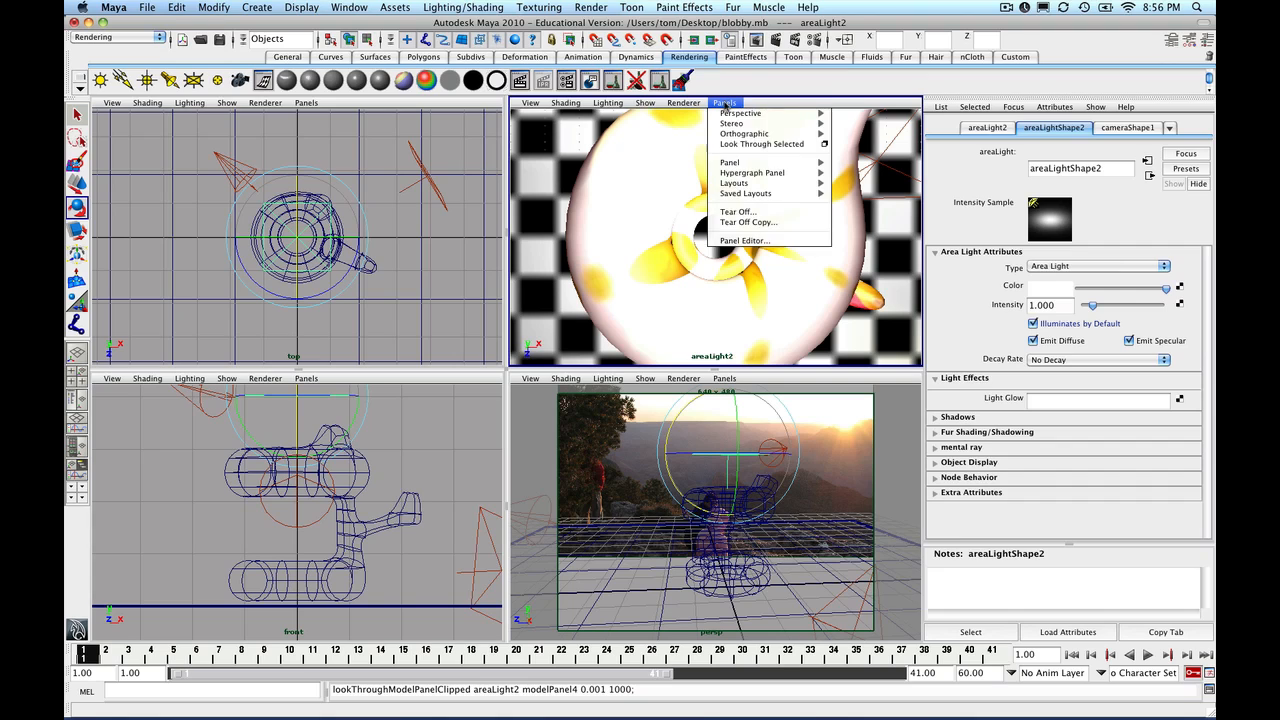
left_click(851, 123)
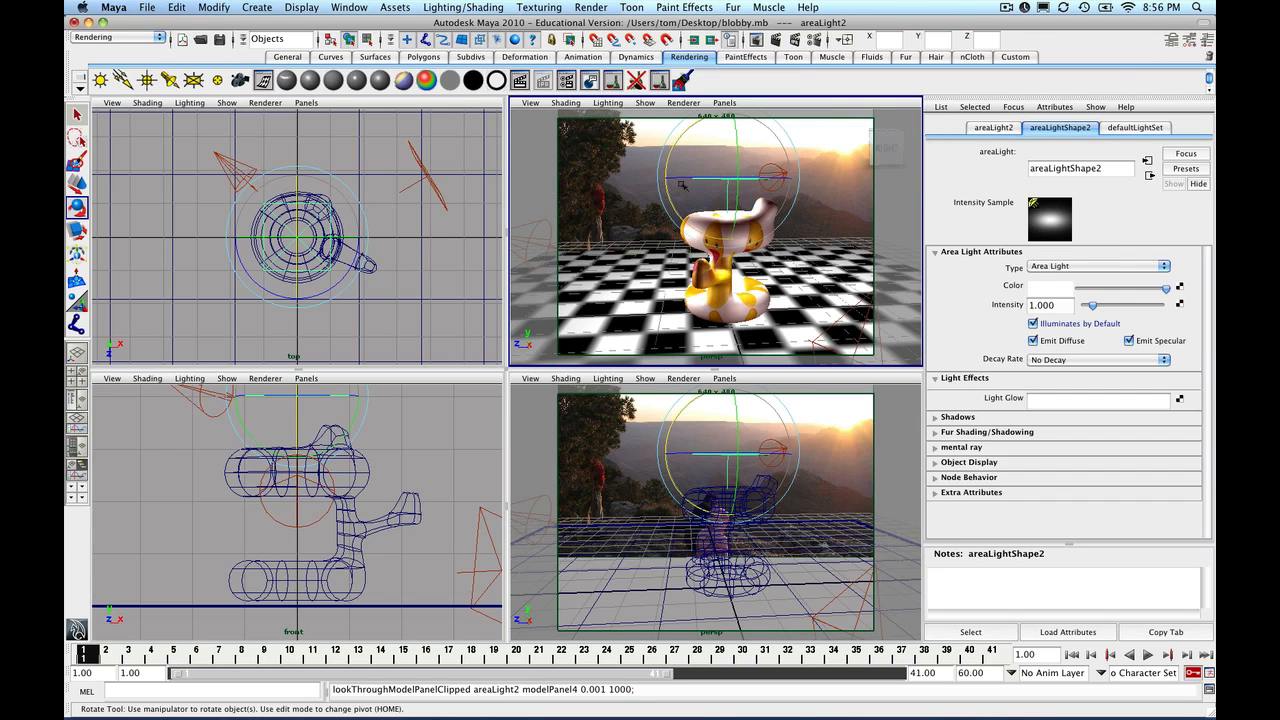
- Move the area light along negative X until it is clear of the snake, and raise it slightly higher
left_click(78, 186)
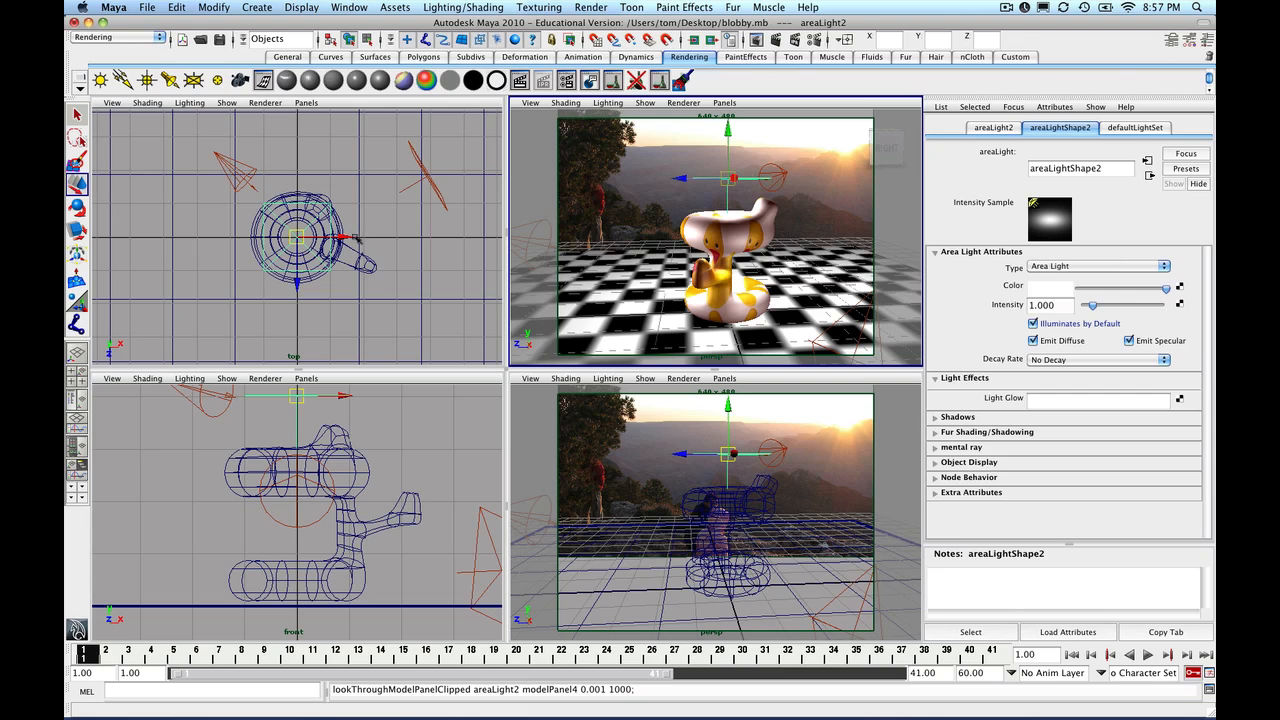
left_click_drag(352, 237, 221, 224)
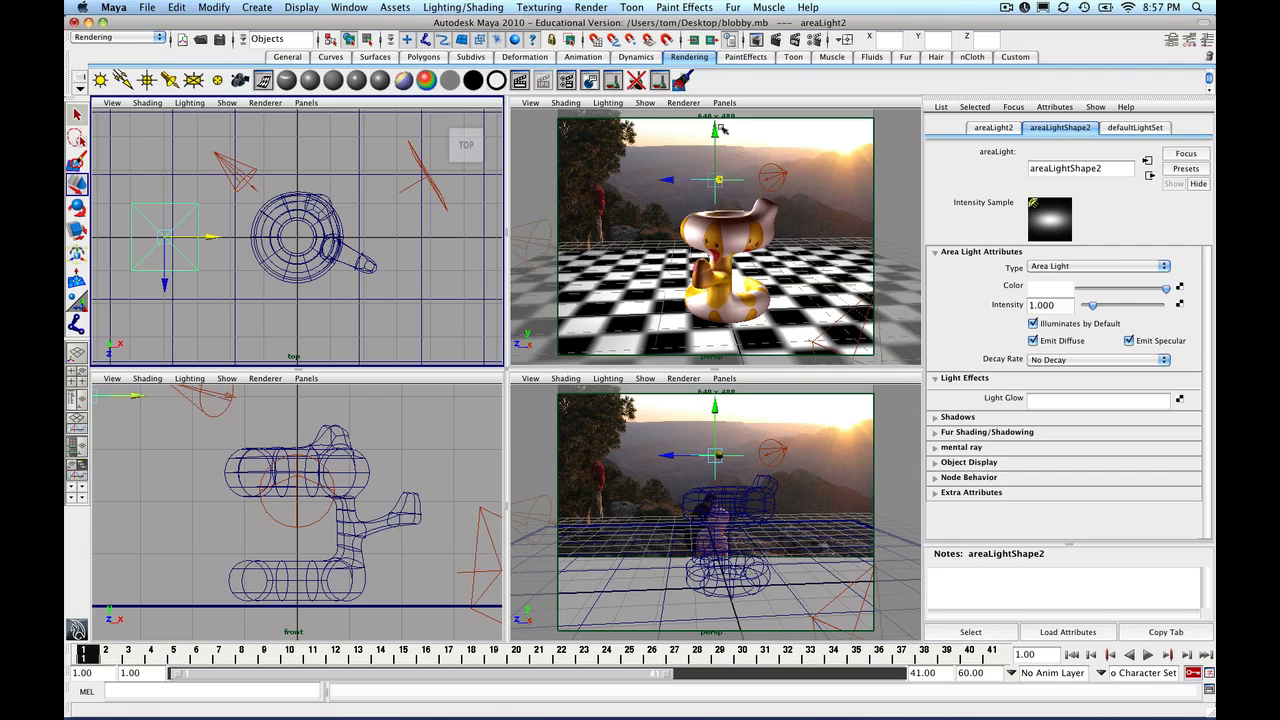
left_click_drag(714, 131, 711, 111)
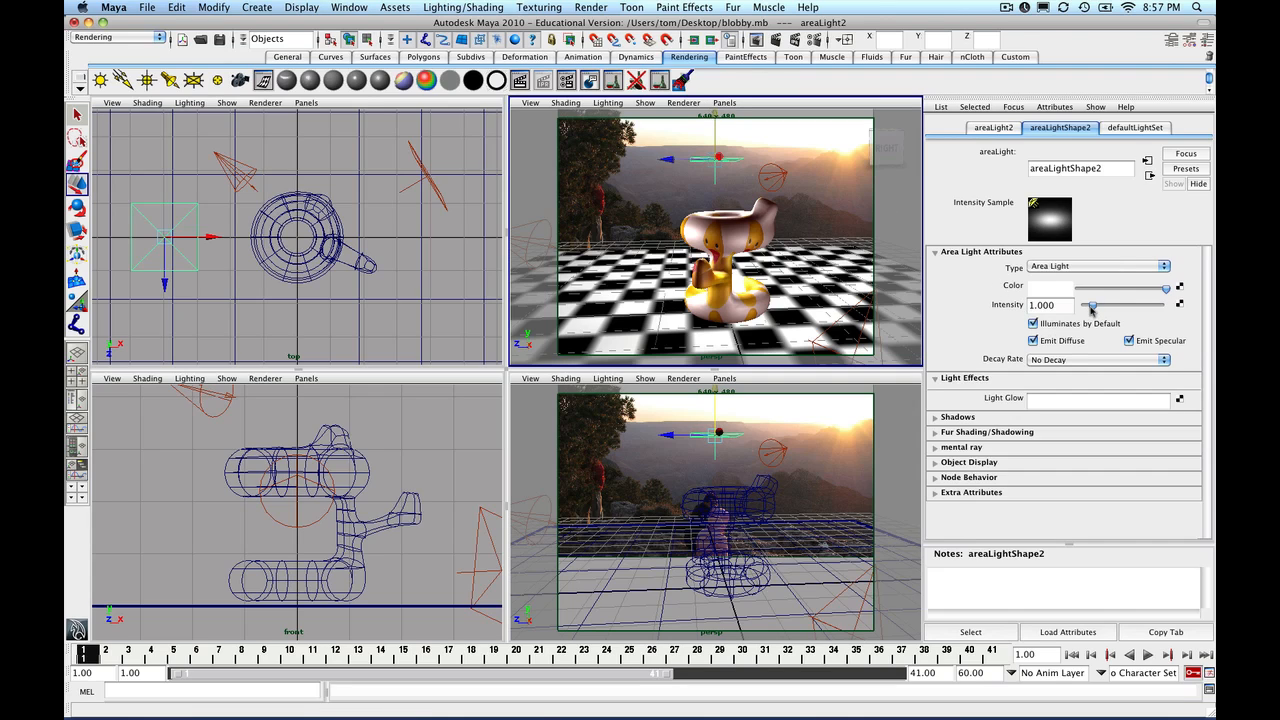
- Set the area light's intensity to 0.55, look through the light, and move it farther out along negative X with a tilted aim
left_click_drag(1091, 309, 1089, 309)
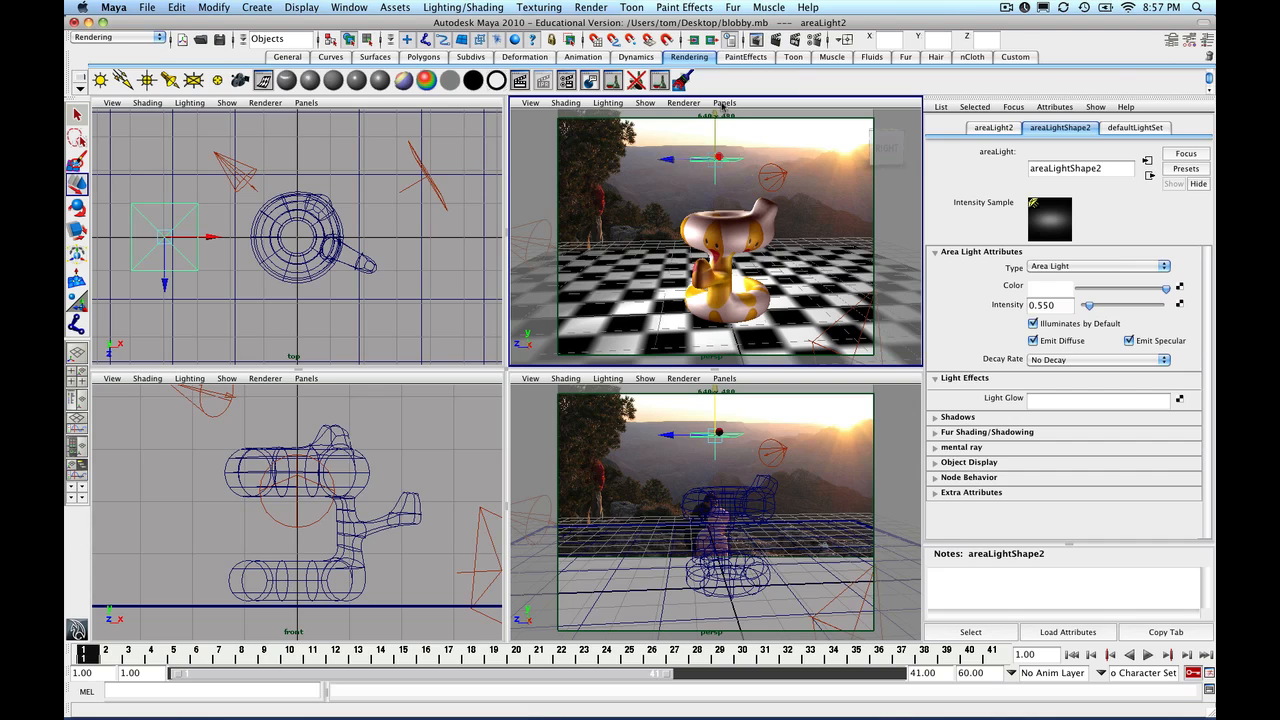
left_click(527, 103)
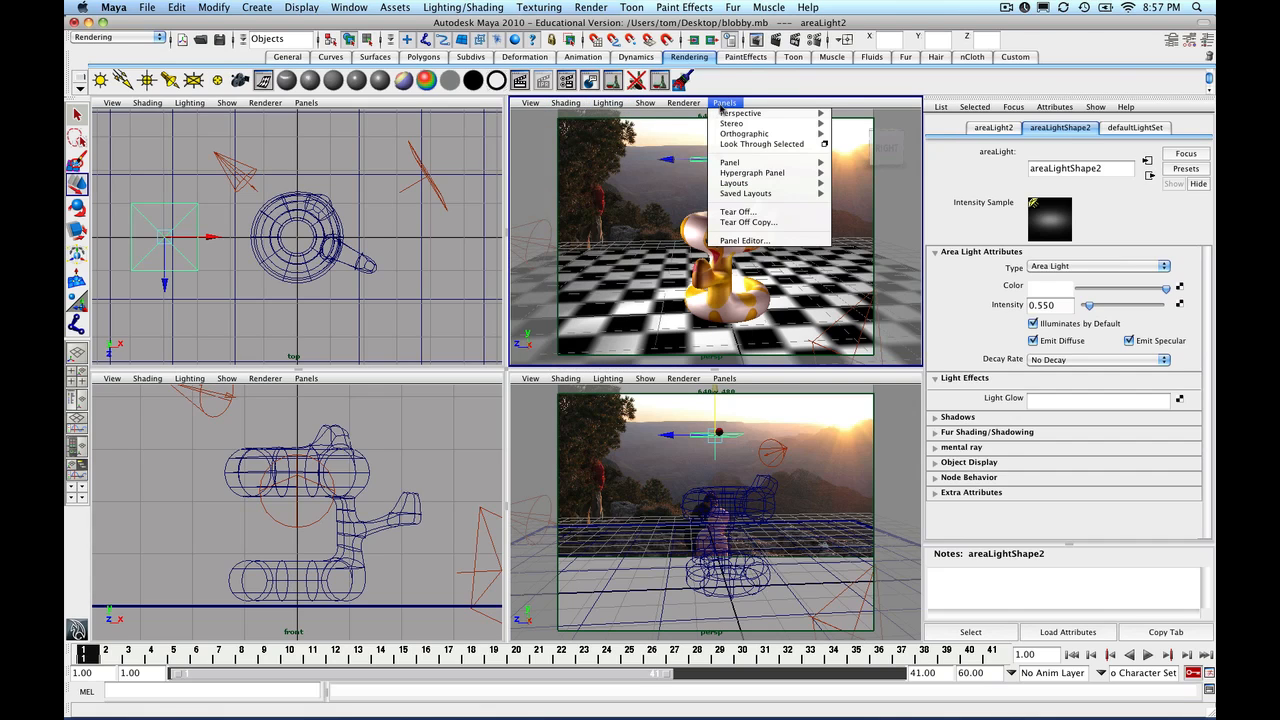
left_click(760, 144)
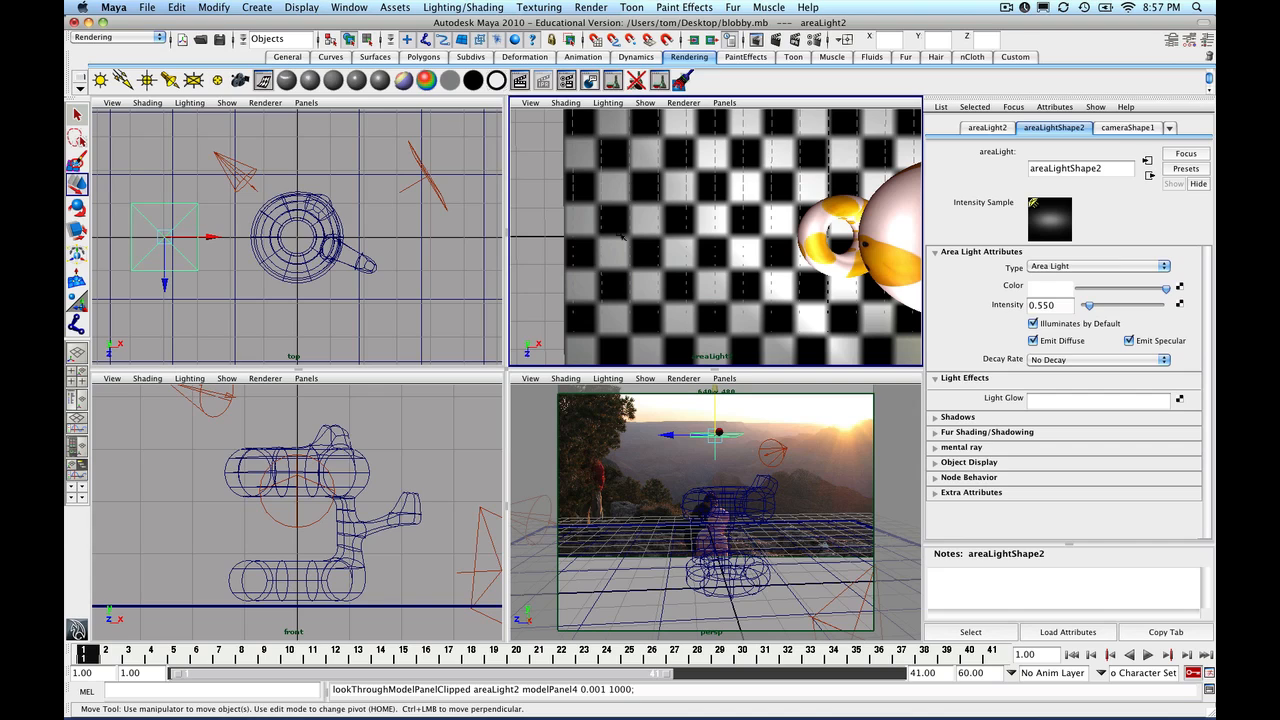
left_click_drag(622, 236, 768, 205, "alt")
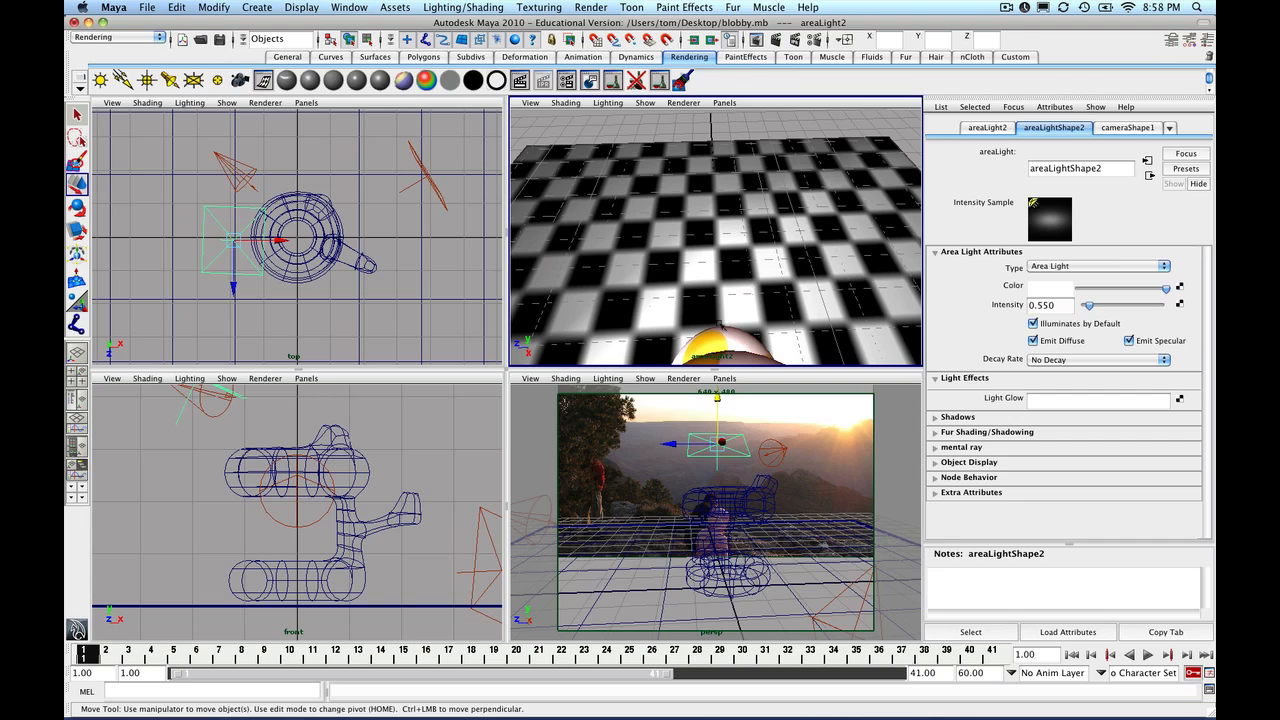
left_click_drag(732, 180, 730, 176, "alt")
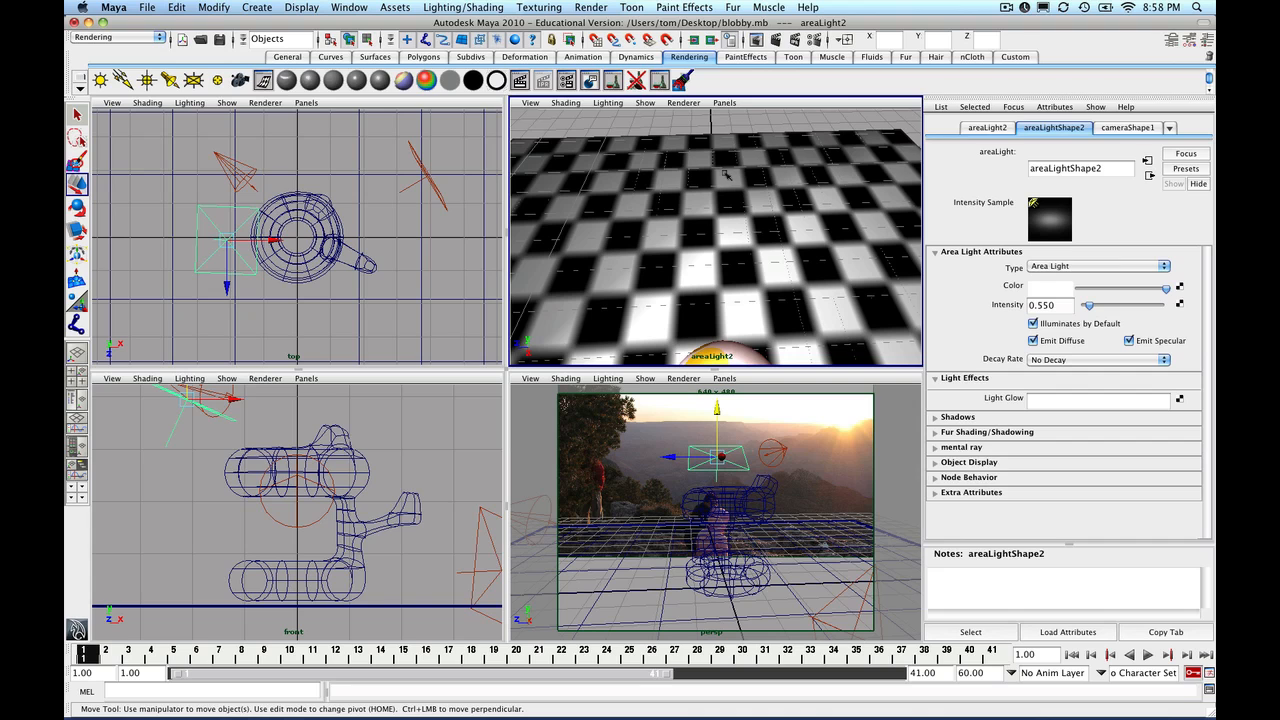
middle_click_drag(726, 172, 749, 319, "alt")
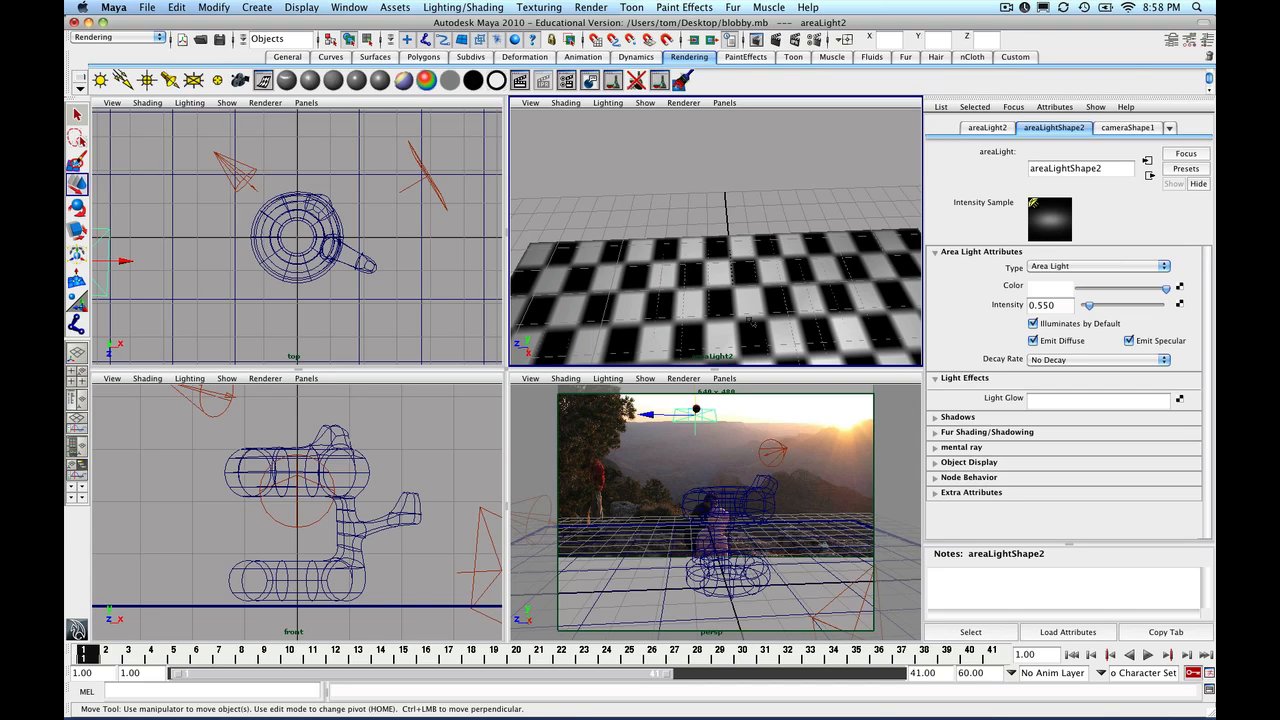
- Switch the panel looking through the area light back to the persp camera
left_click(724, 103)
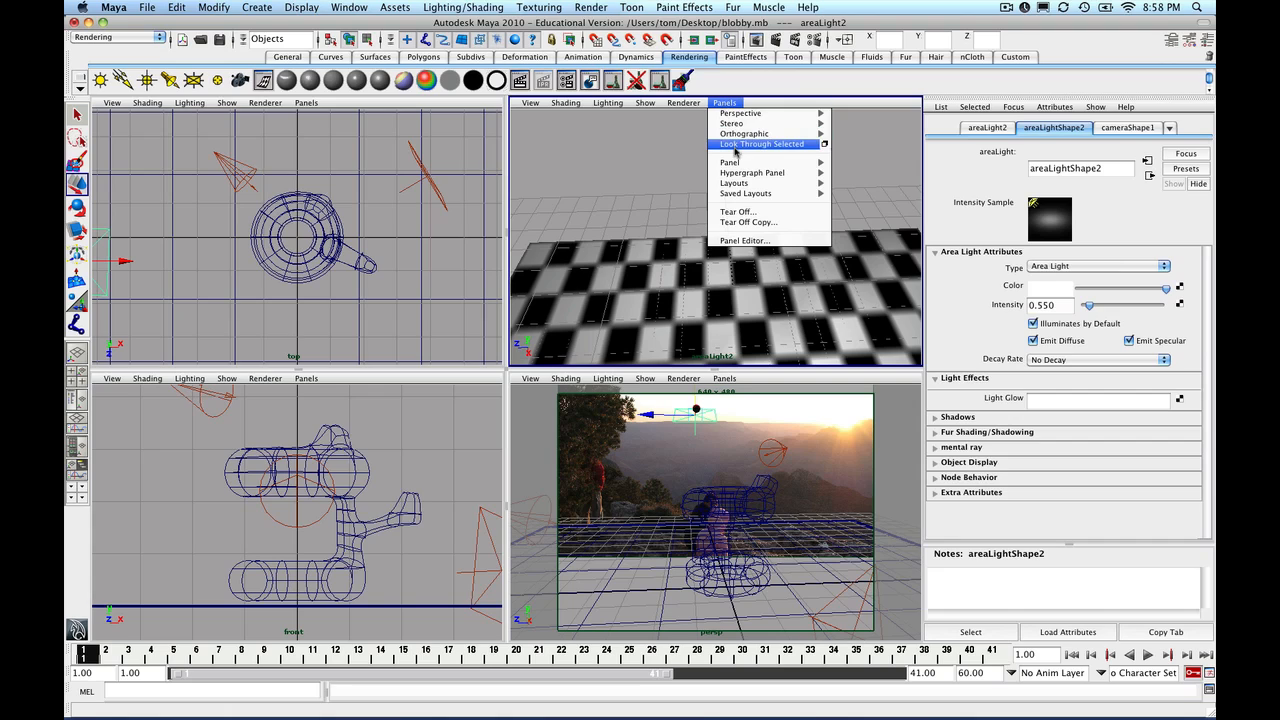
mouse_move(740, 116)
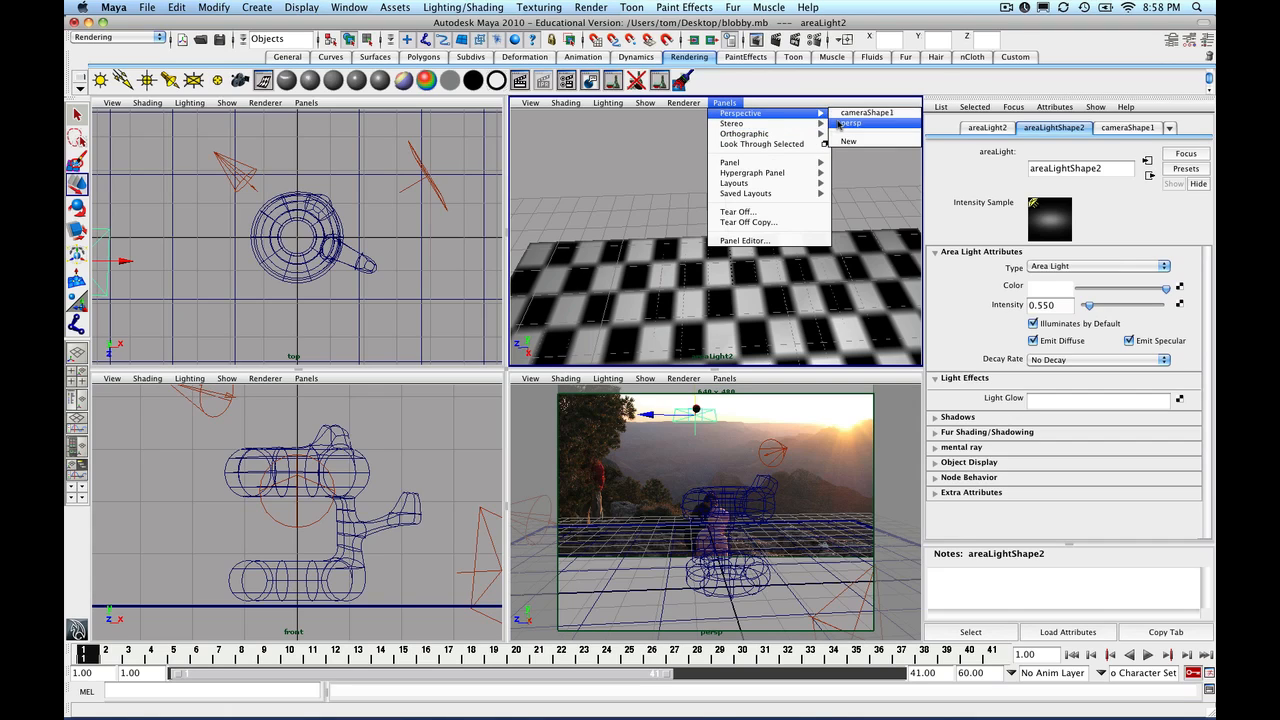
left_click(848, 123)
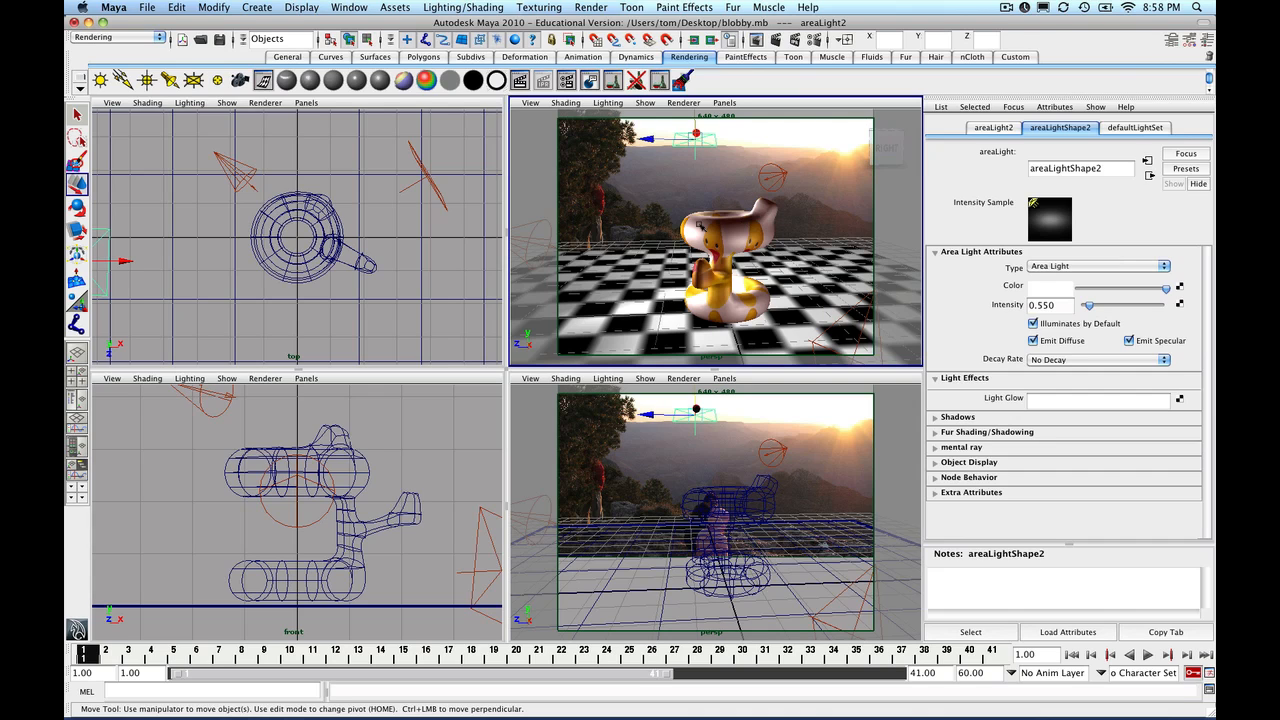
- Maximize the persp view, test-render frame 1 with mental ray, and close the render
key("space")
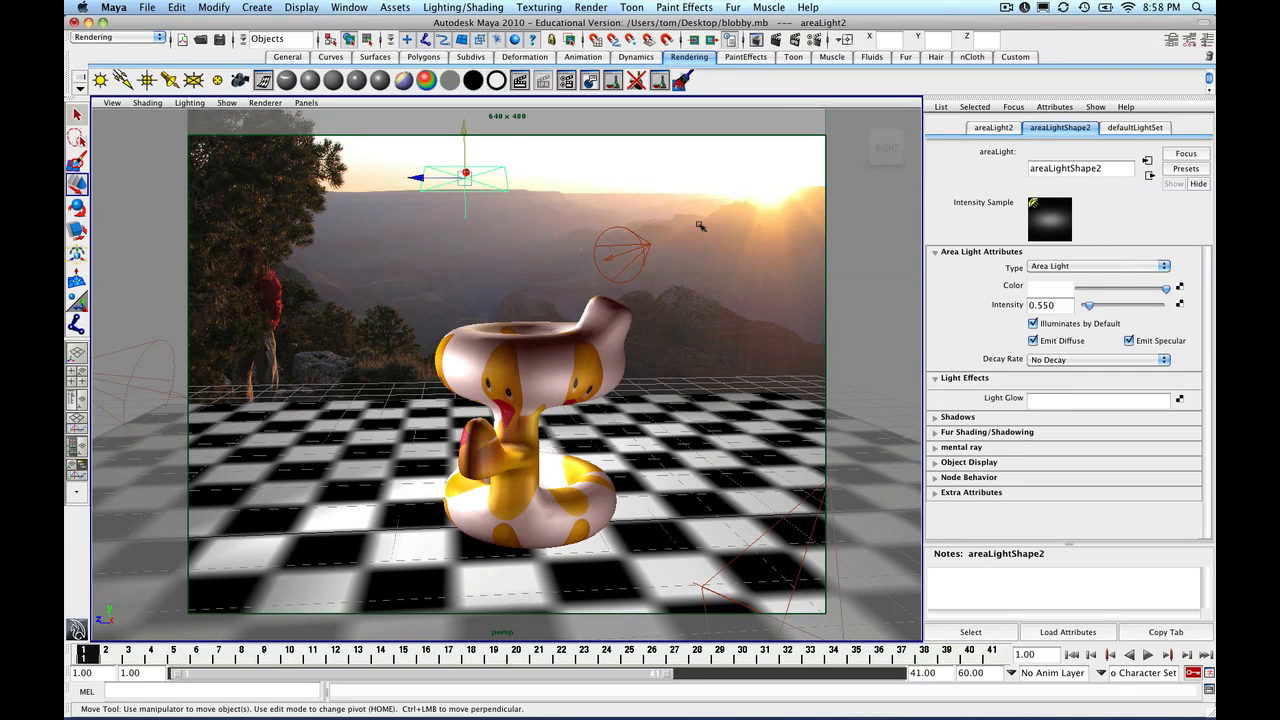
left_click(776, 40)
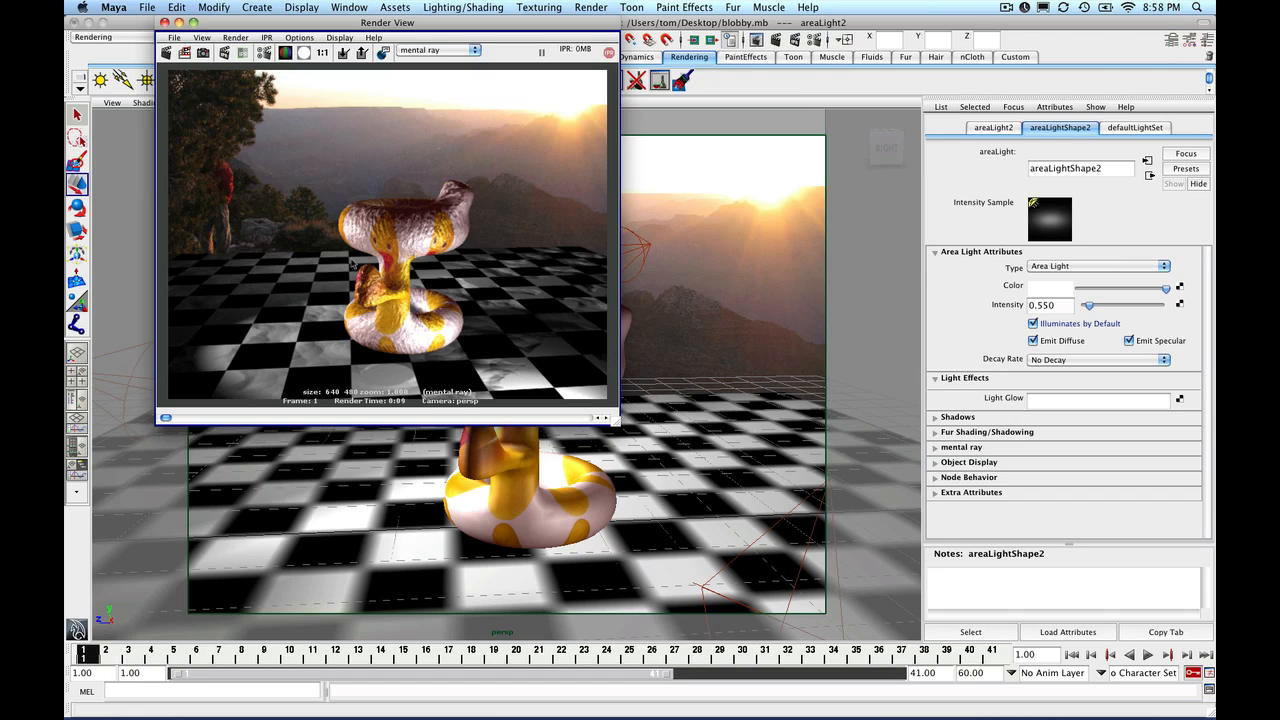
left_click(164, 22)
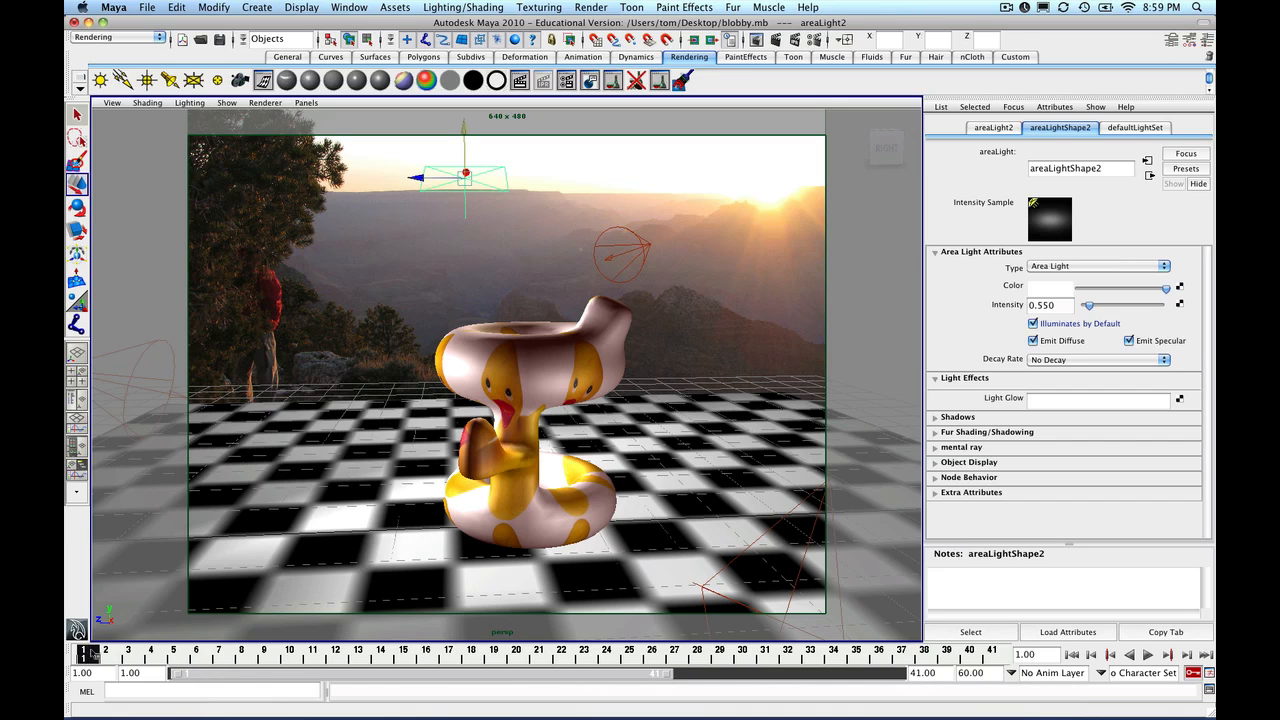
- Play the animation, stop at frame 11, and test-render that frame, closing the render after checking it
key("alt+v")
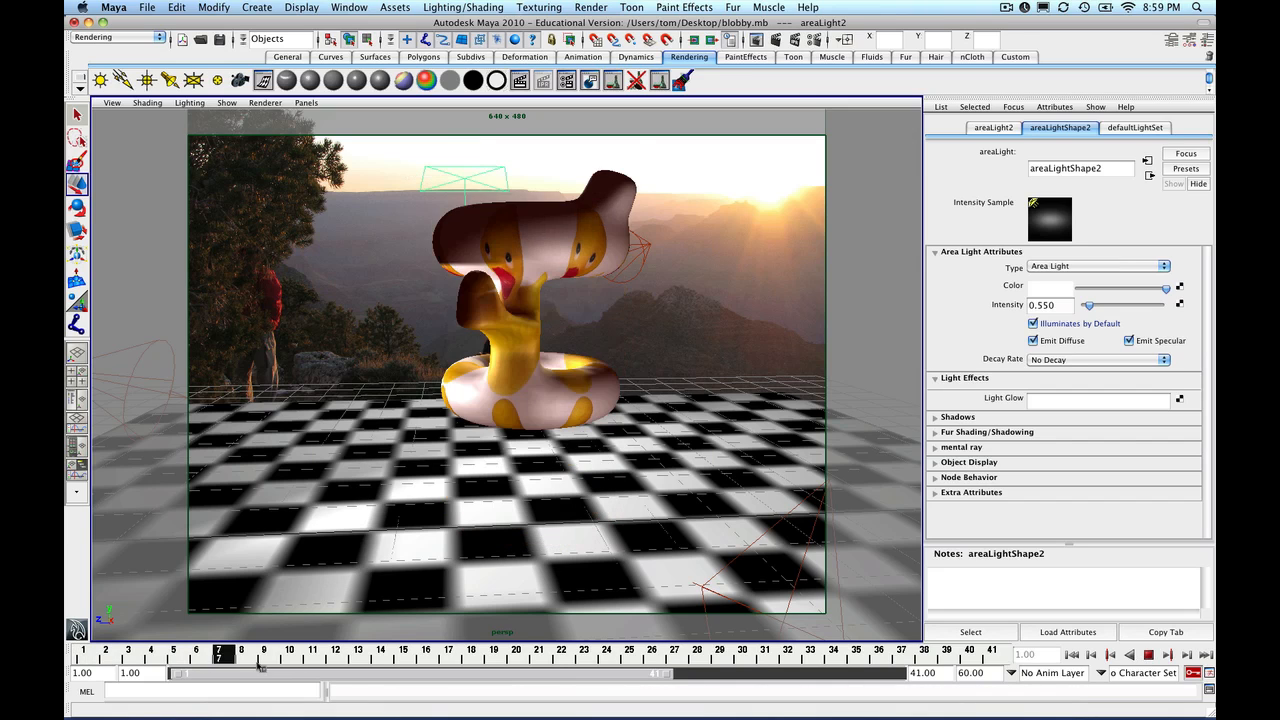
left_click_drag(322, 664, 316, 665)
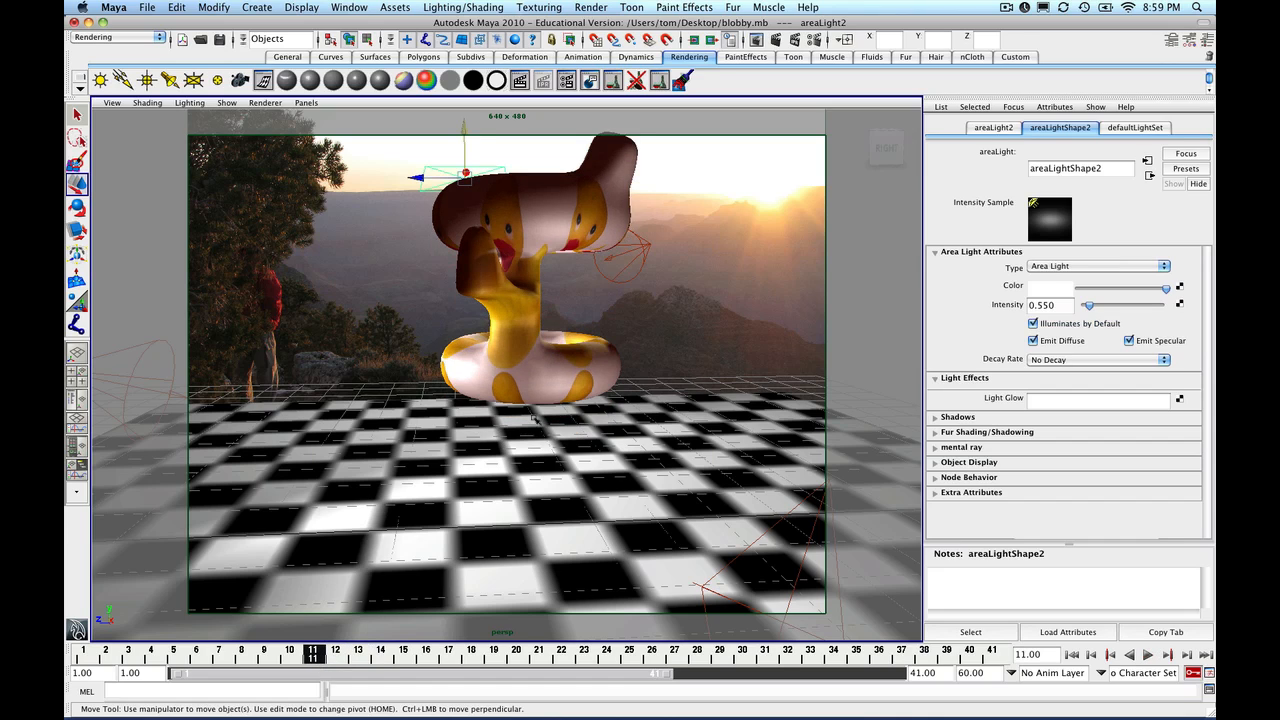
left_click(777, 41)
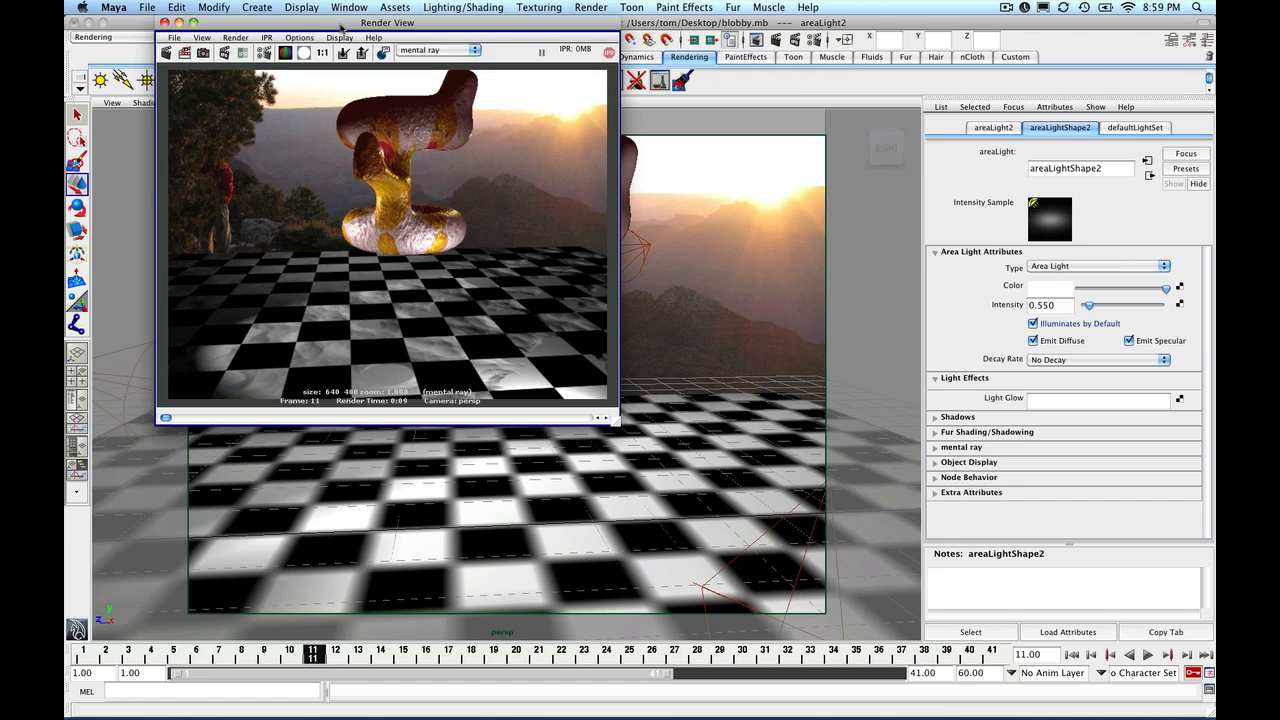
left_click_drag(330, 27, 256, 31)
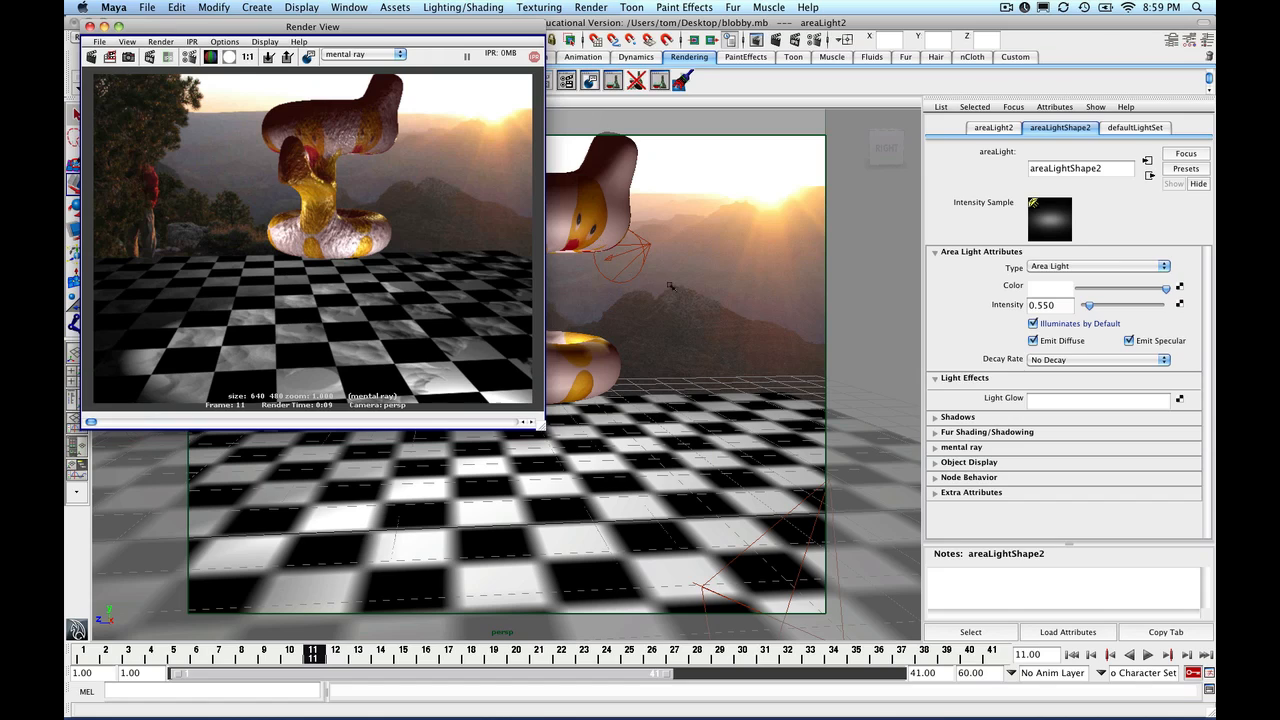
left_click(89, 26)
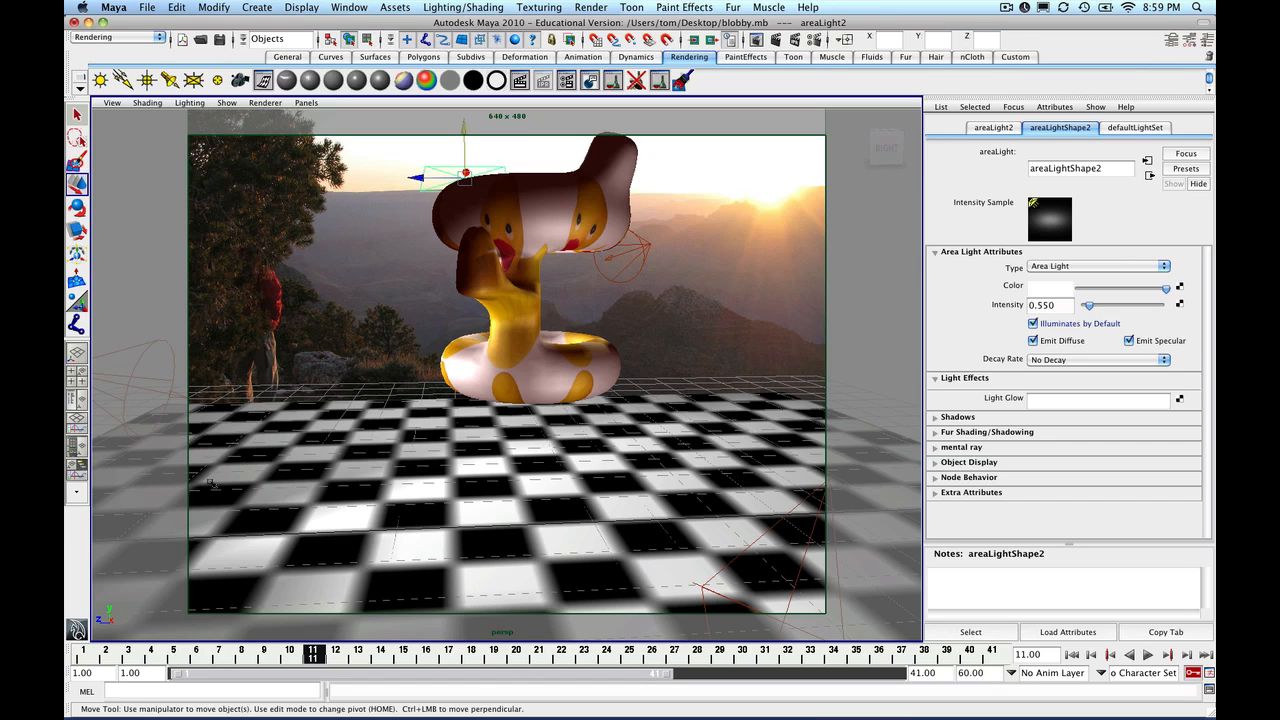
- Play on to frame 18 and test-render that frame, closing the render after checking it
key("alt+v")
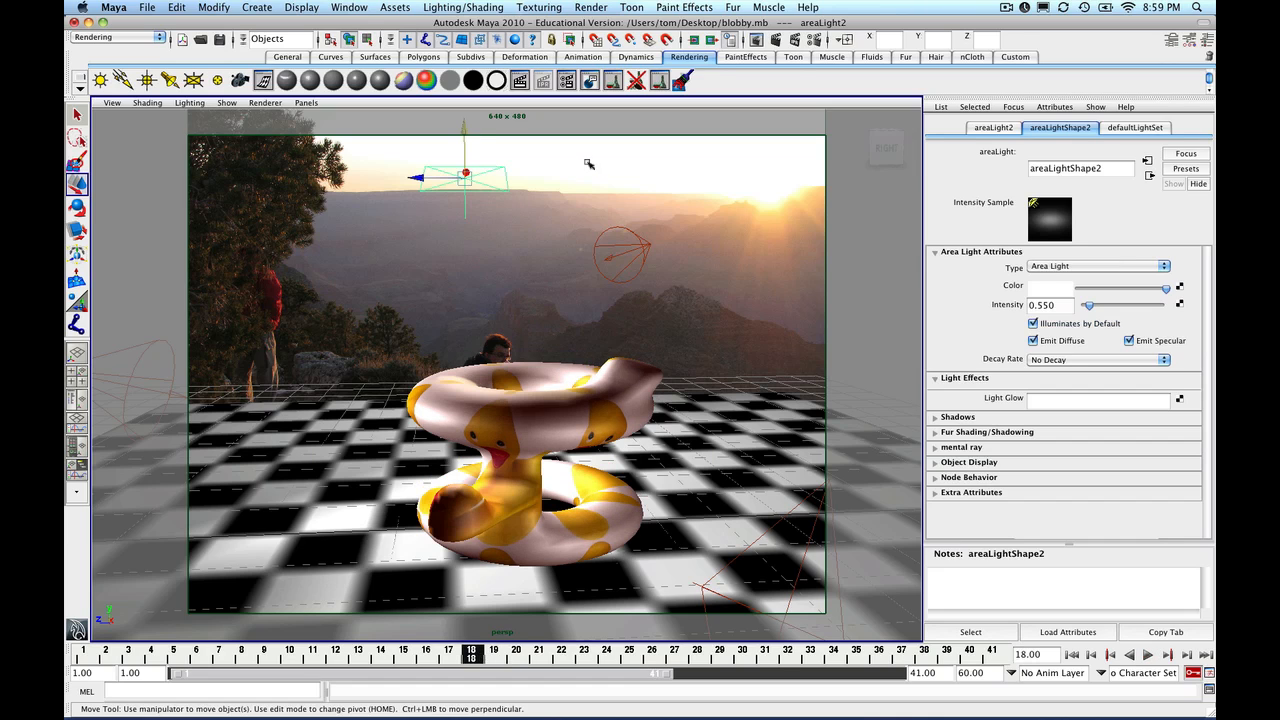
left_click(777, 40)
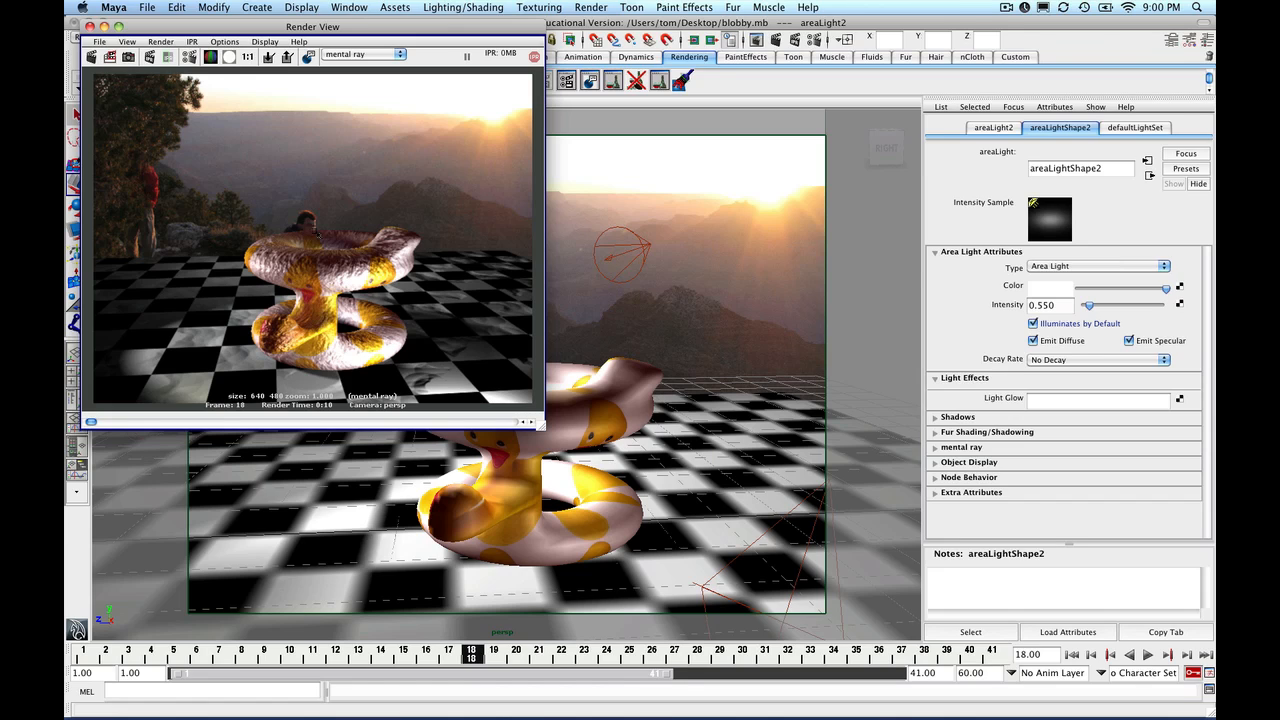
left_click(89, 26)
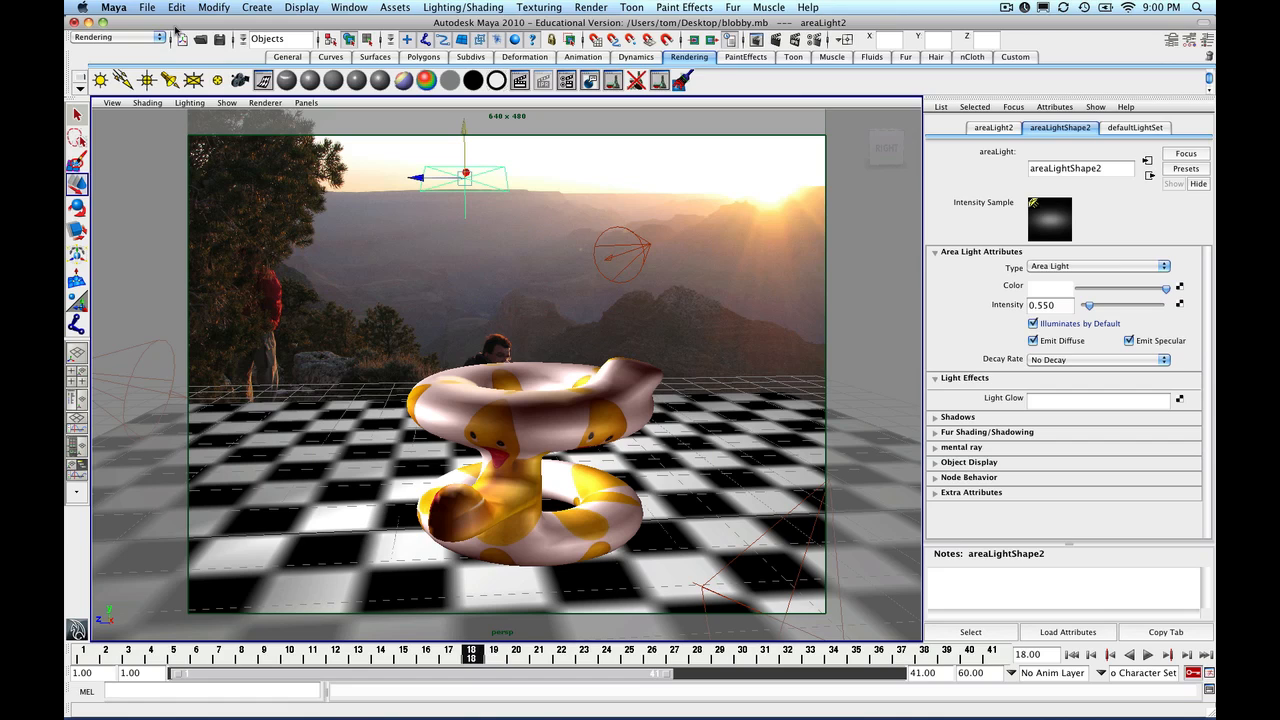
- Save the blobby scene and switch to the Select tool
key("super+s")
key("q")
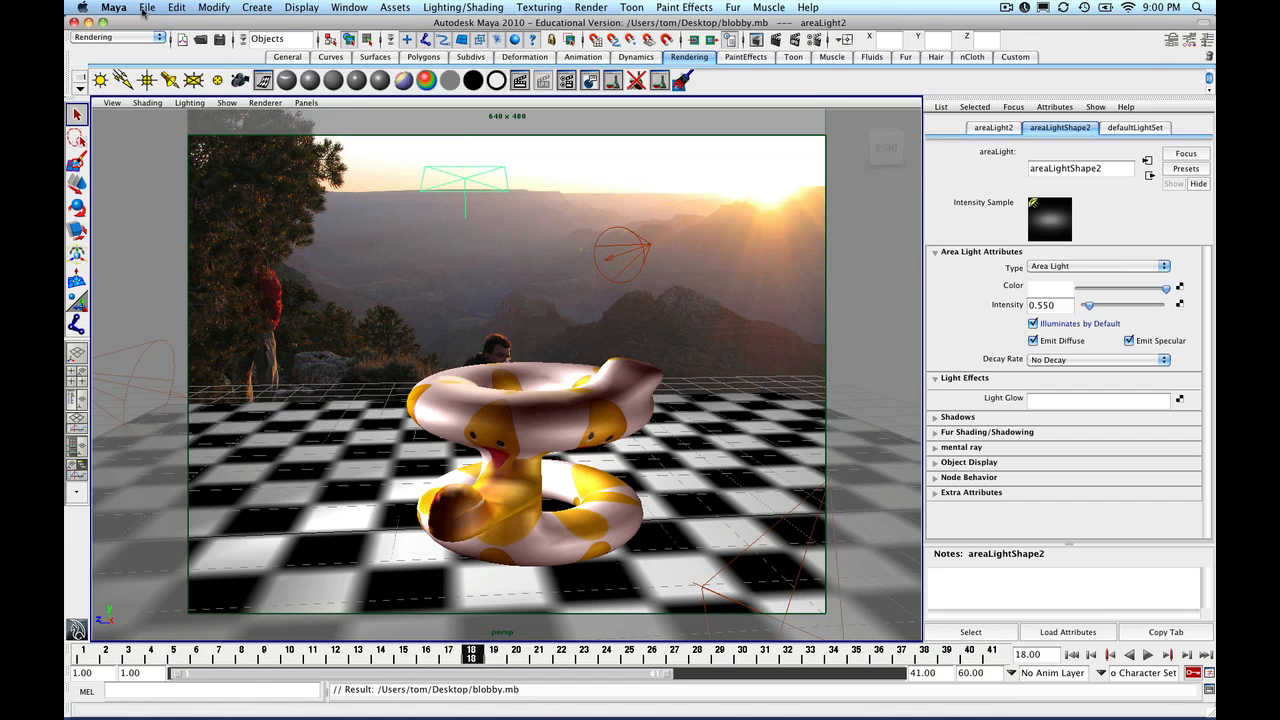
left_click(145, 8)
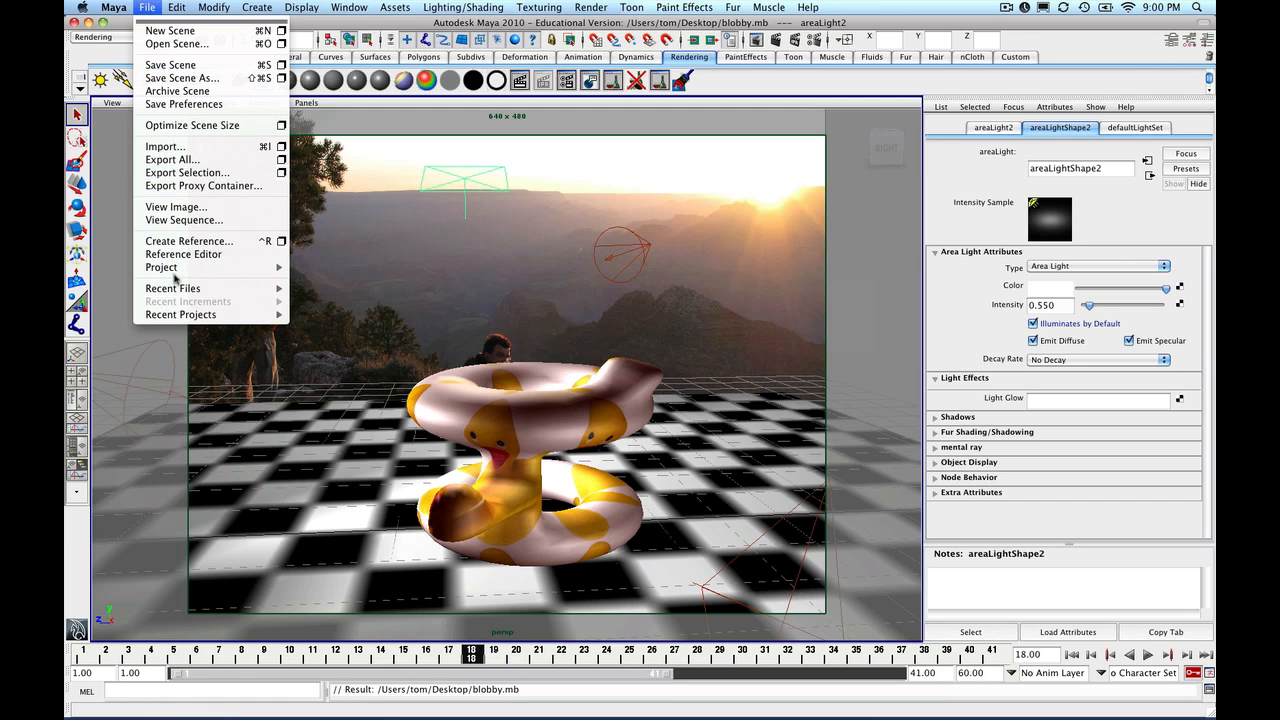
mouse_move(176, 275)
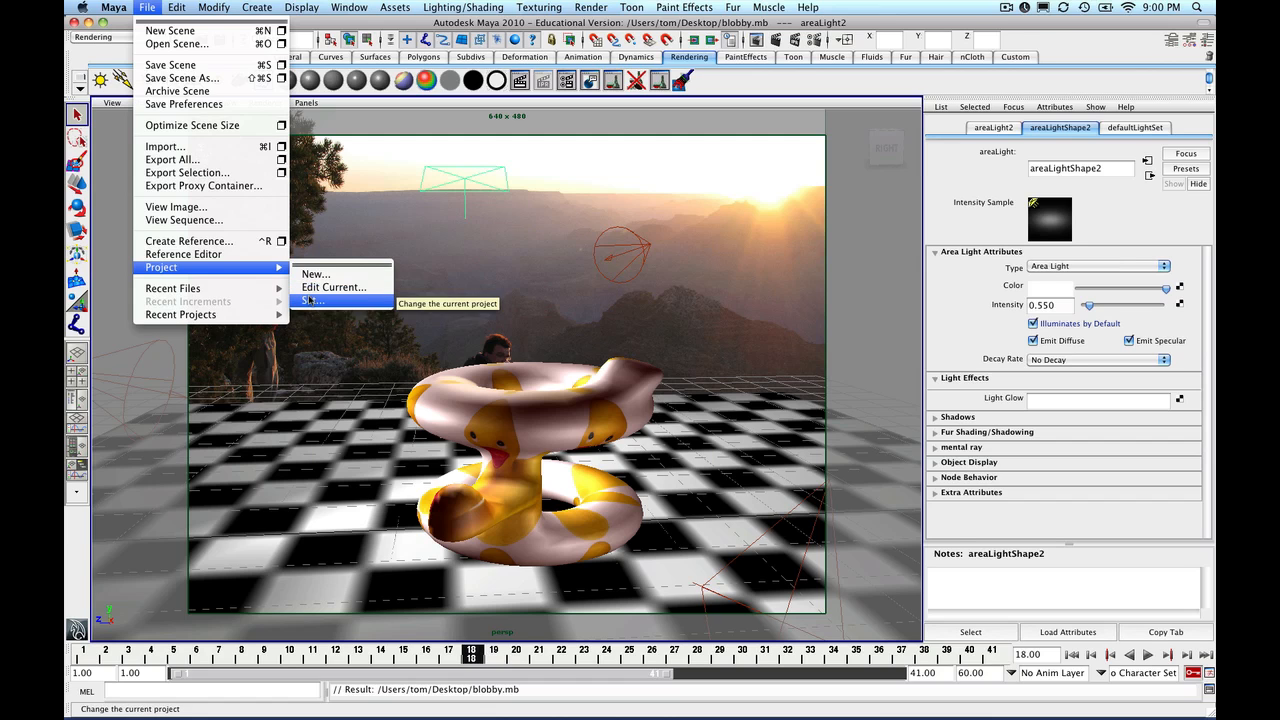
left_click(310, 300)
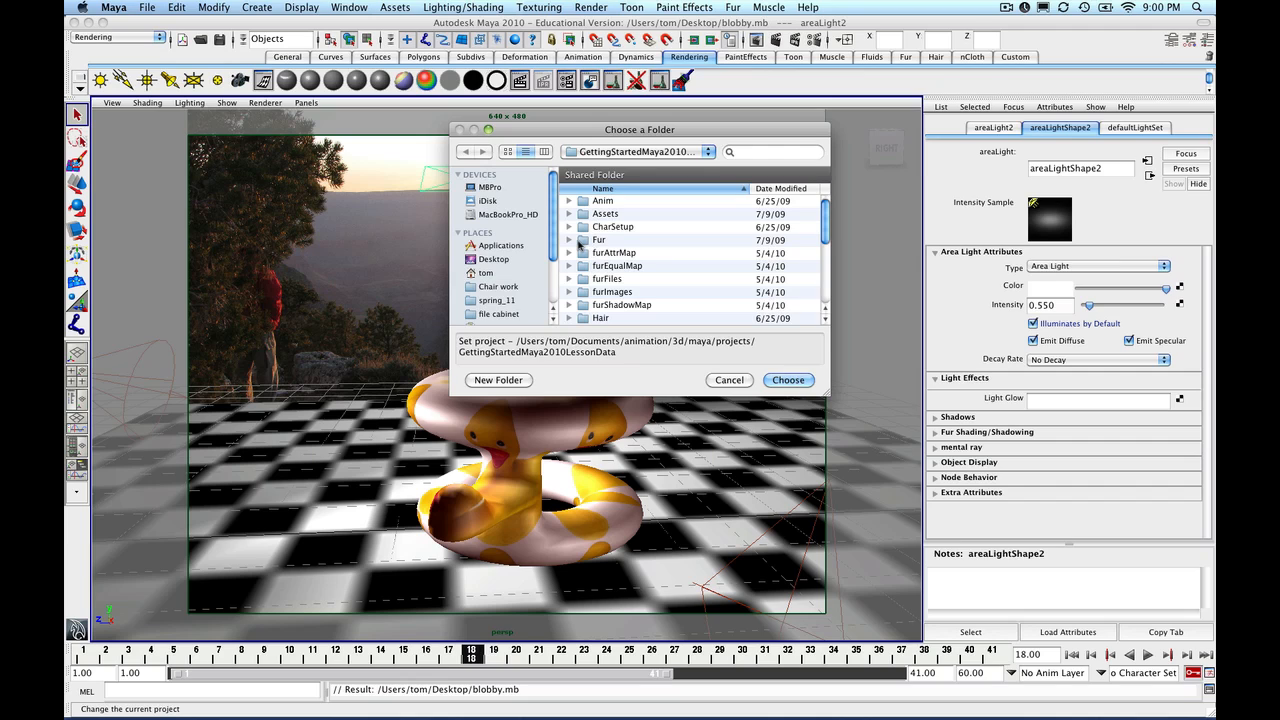
left_click(597, 151)
left_click(597, 151)
left_click(728, 382)
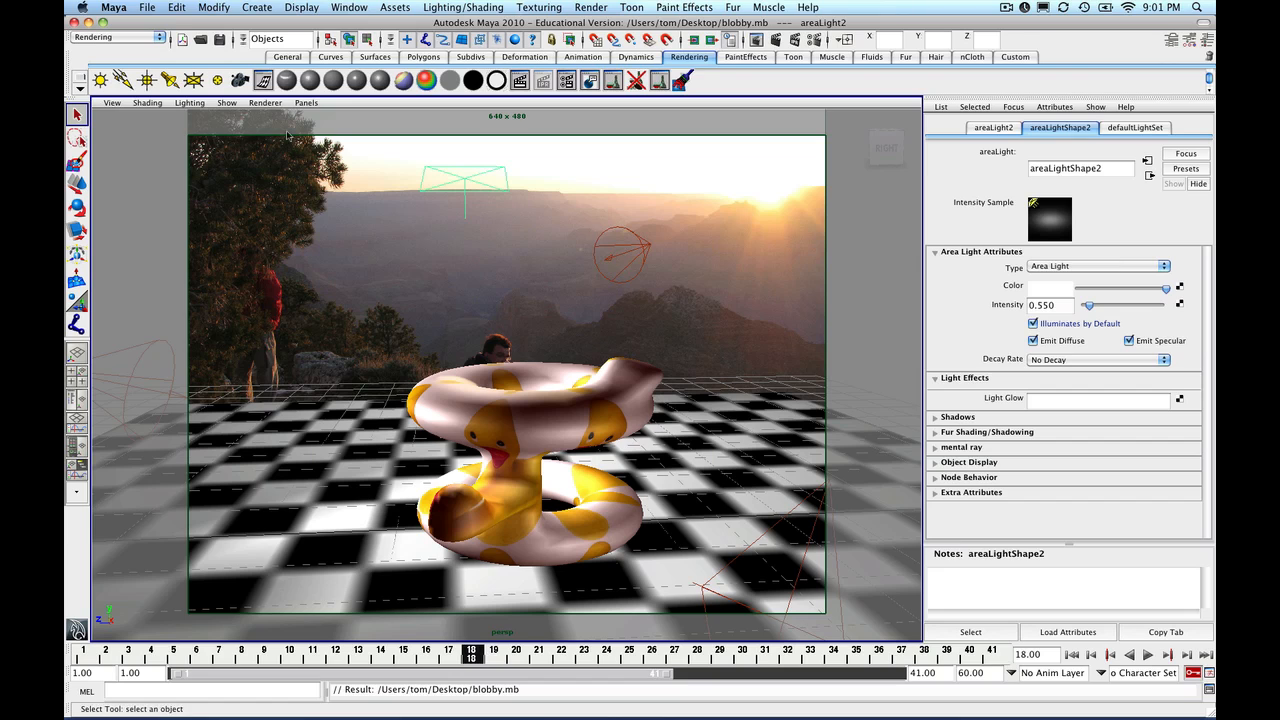
- Create a new folder named weird on the Desktop and set it as the current project
left_click(146, 7)
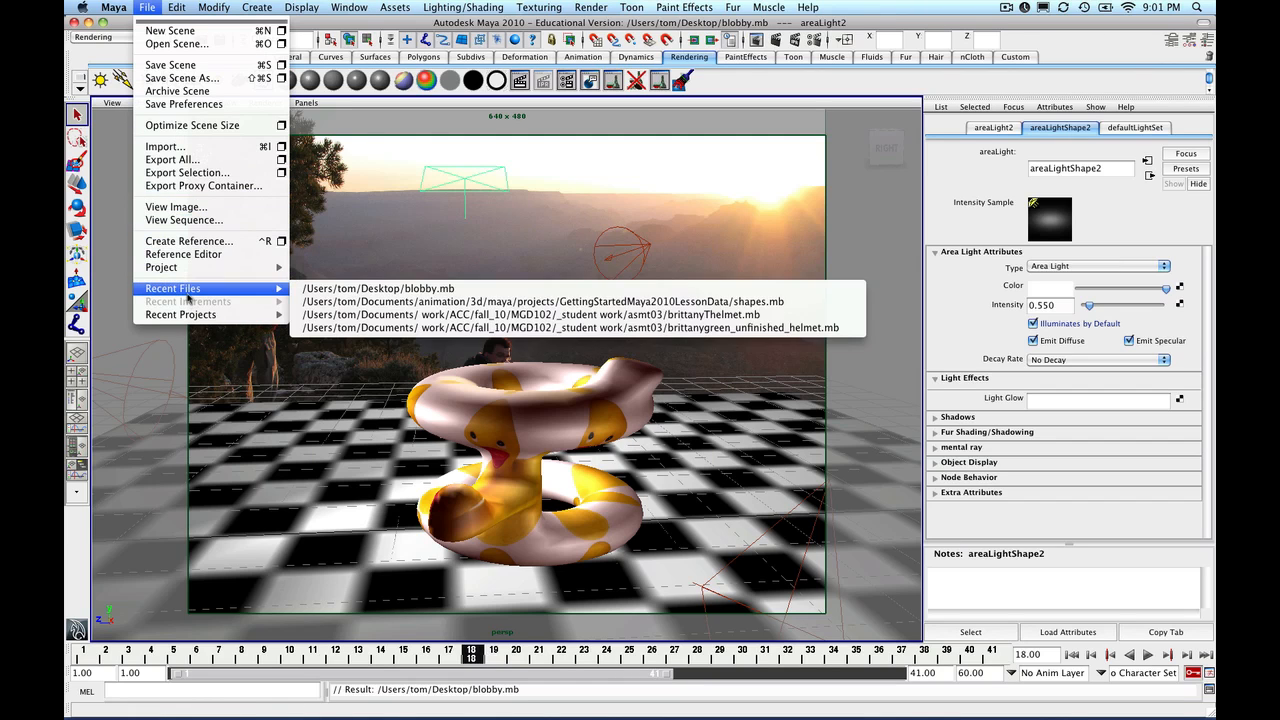
mouse_move(247, 272)
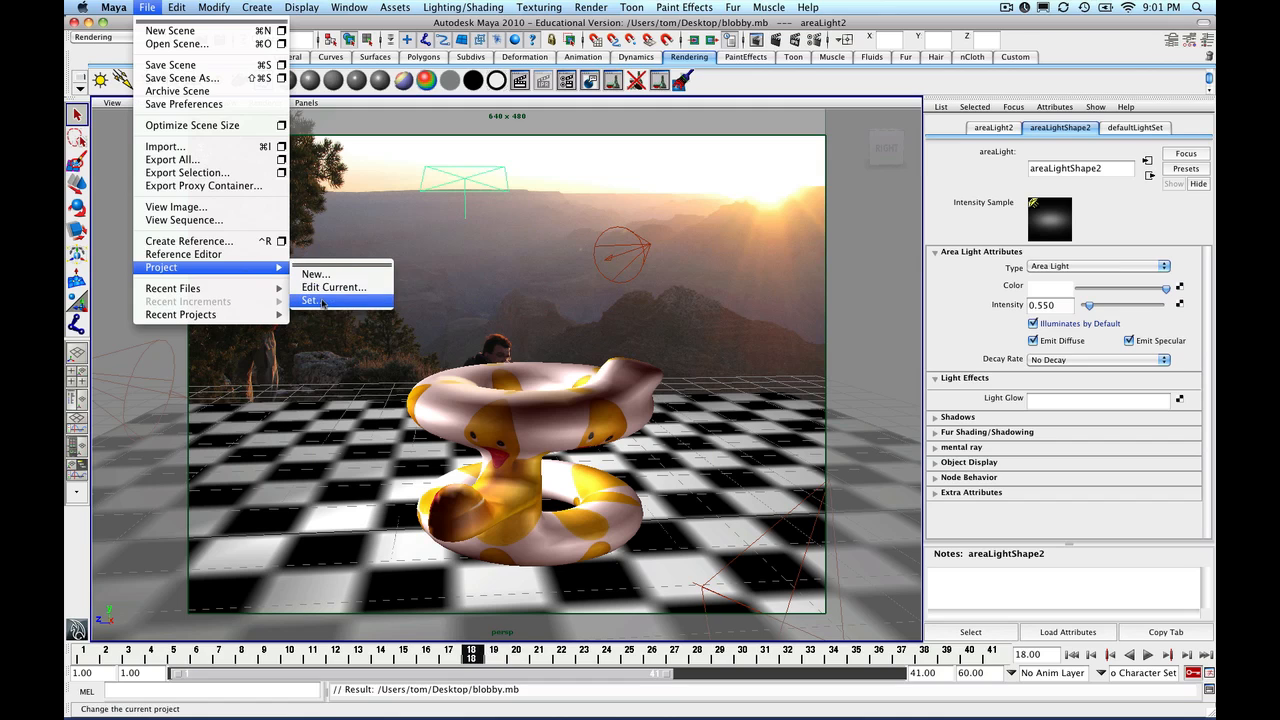
left_click(312, 300)
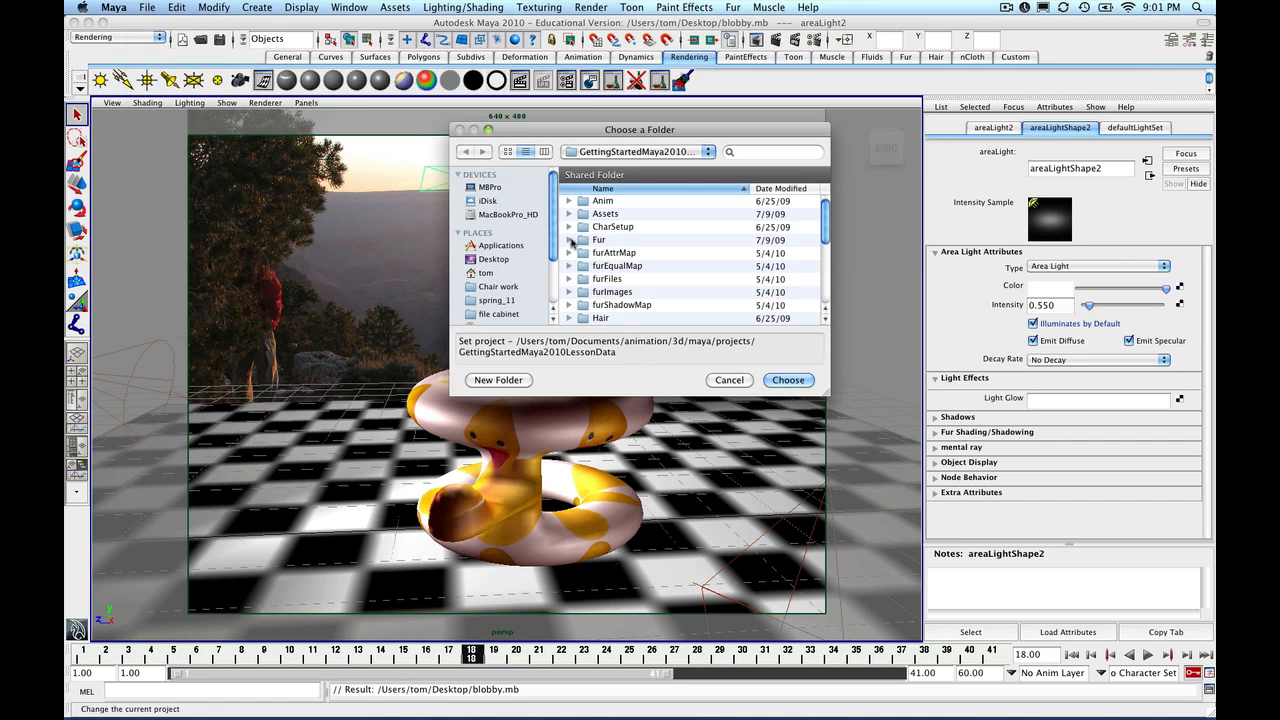
left_click(494, 259)
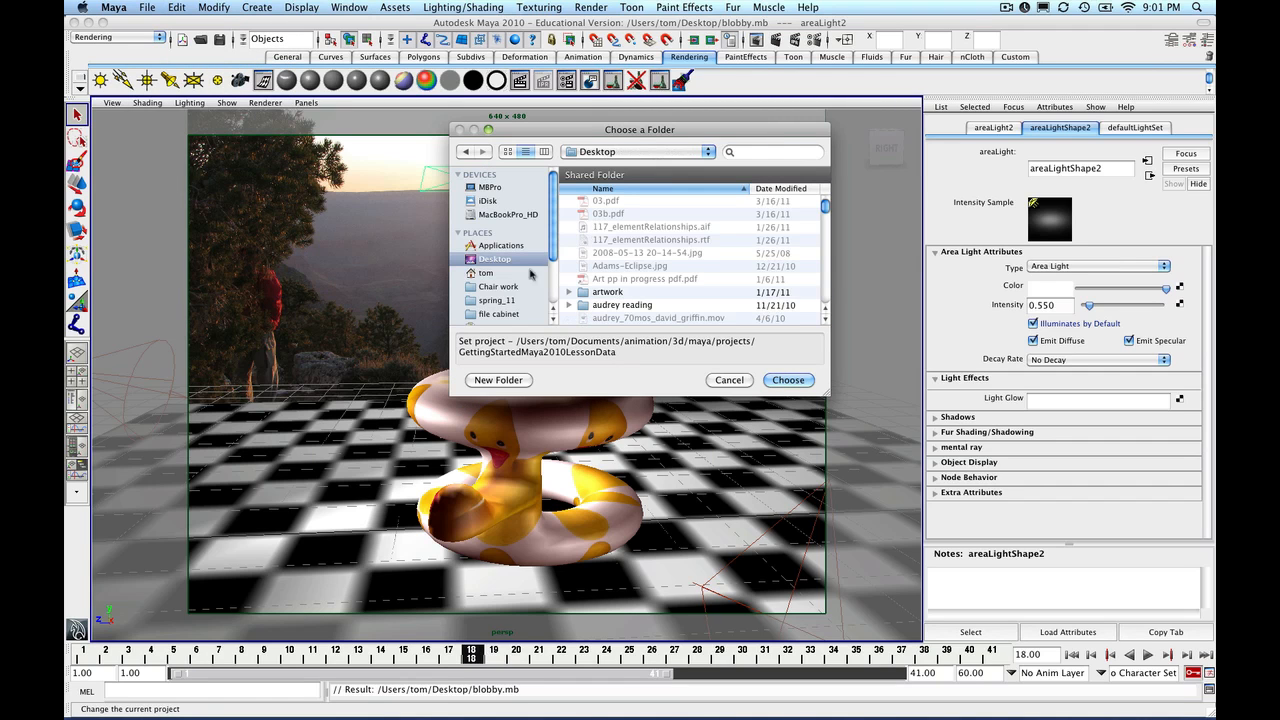
left_click(497, 380)
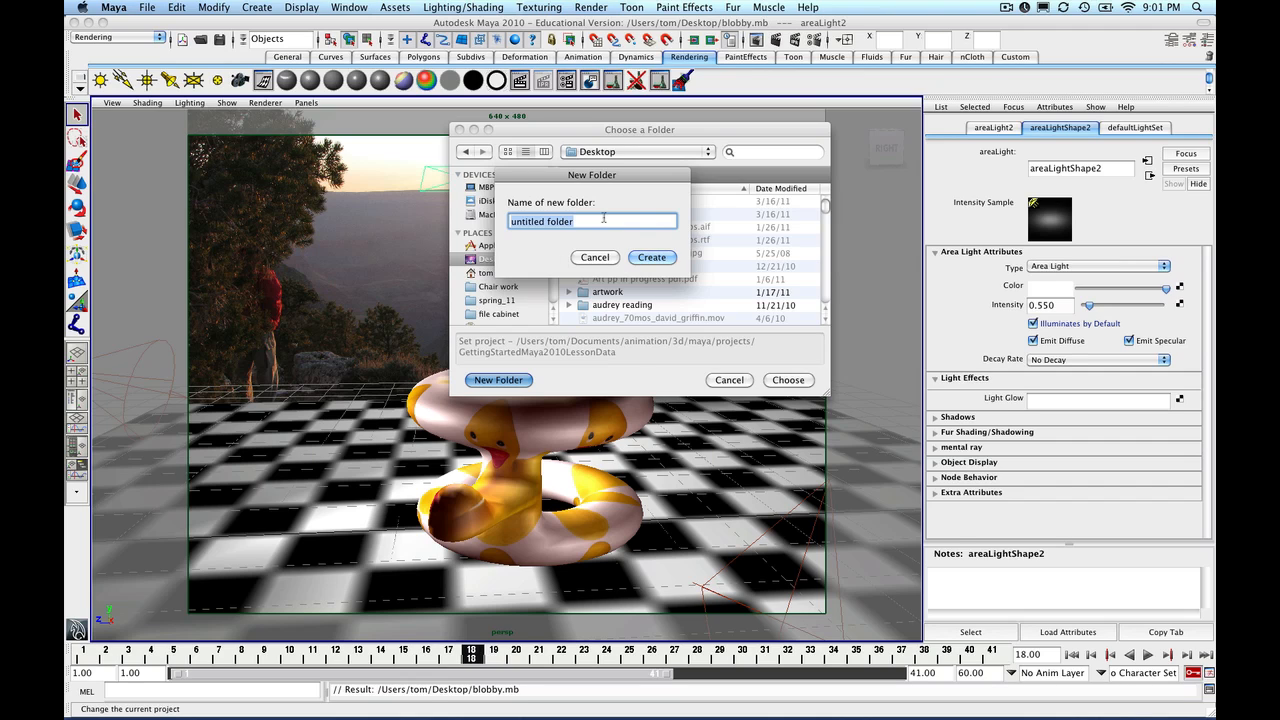
type("weird")
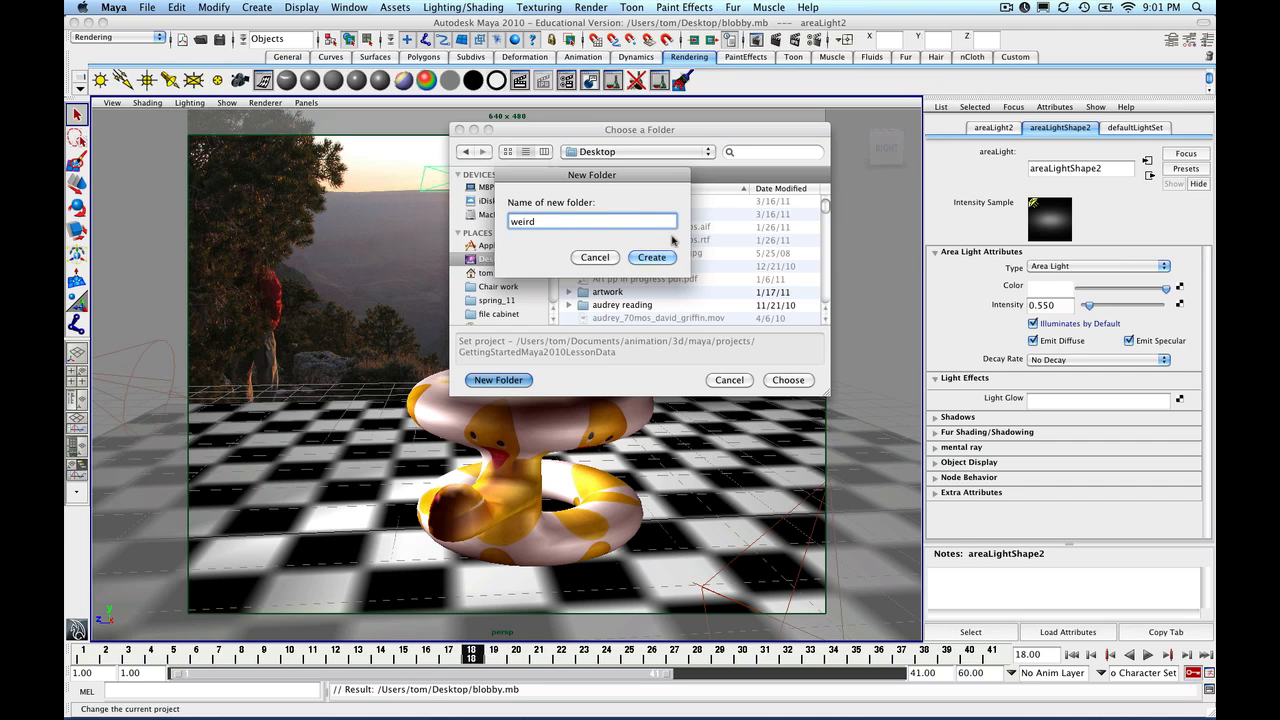
left_click(650, 258)
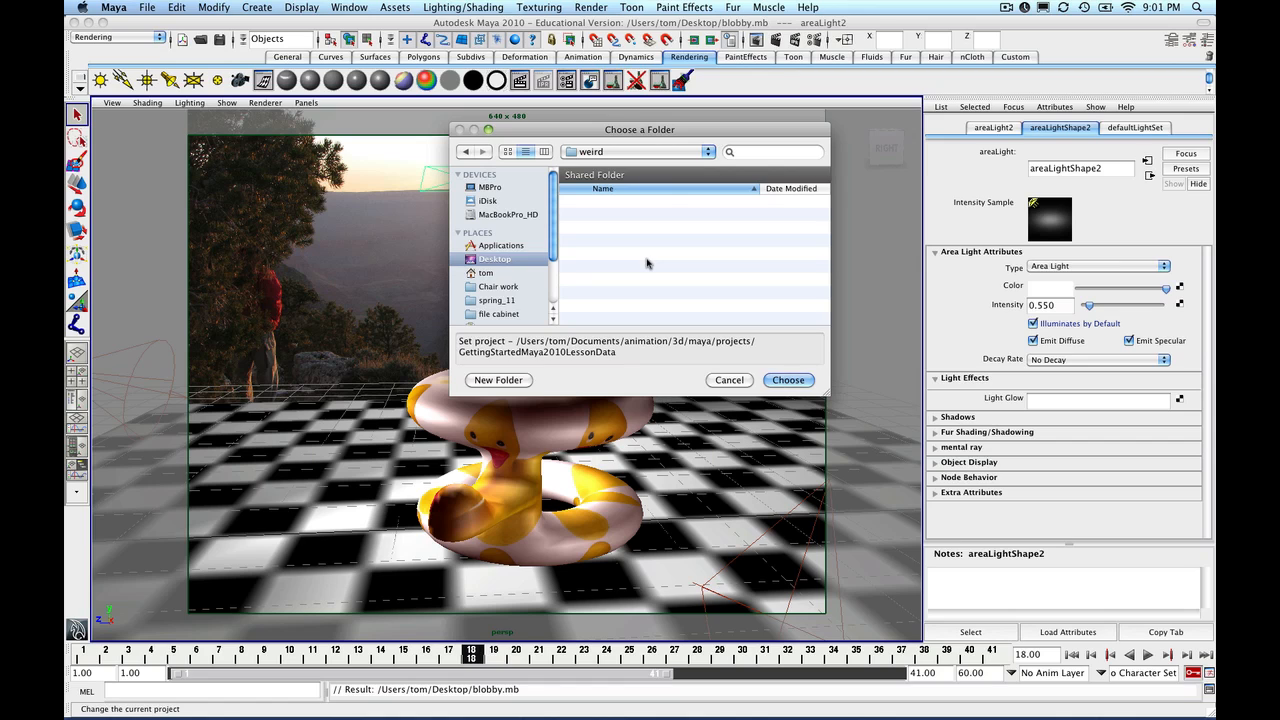
left_click(772, 380)
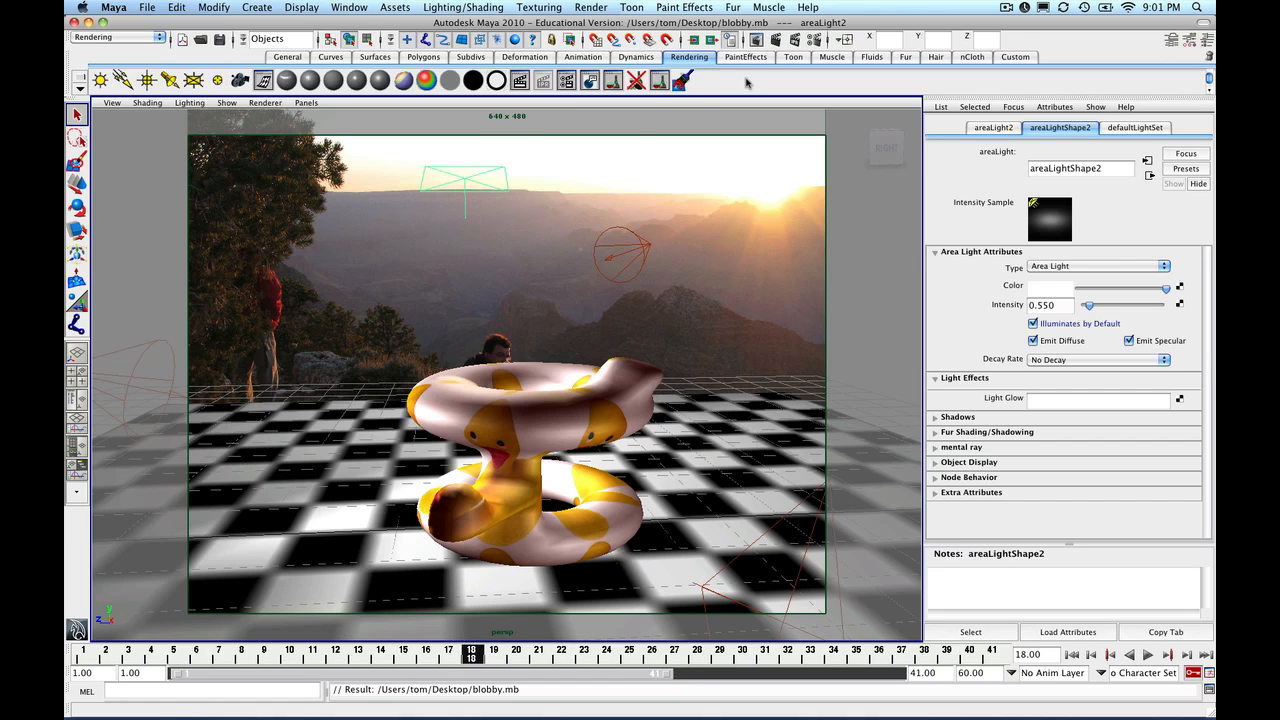
- Open the render settings and set the frame/animation extension to name.#.ext
left_click(816, 42)
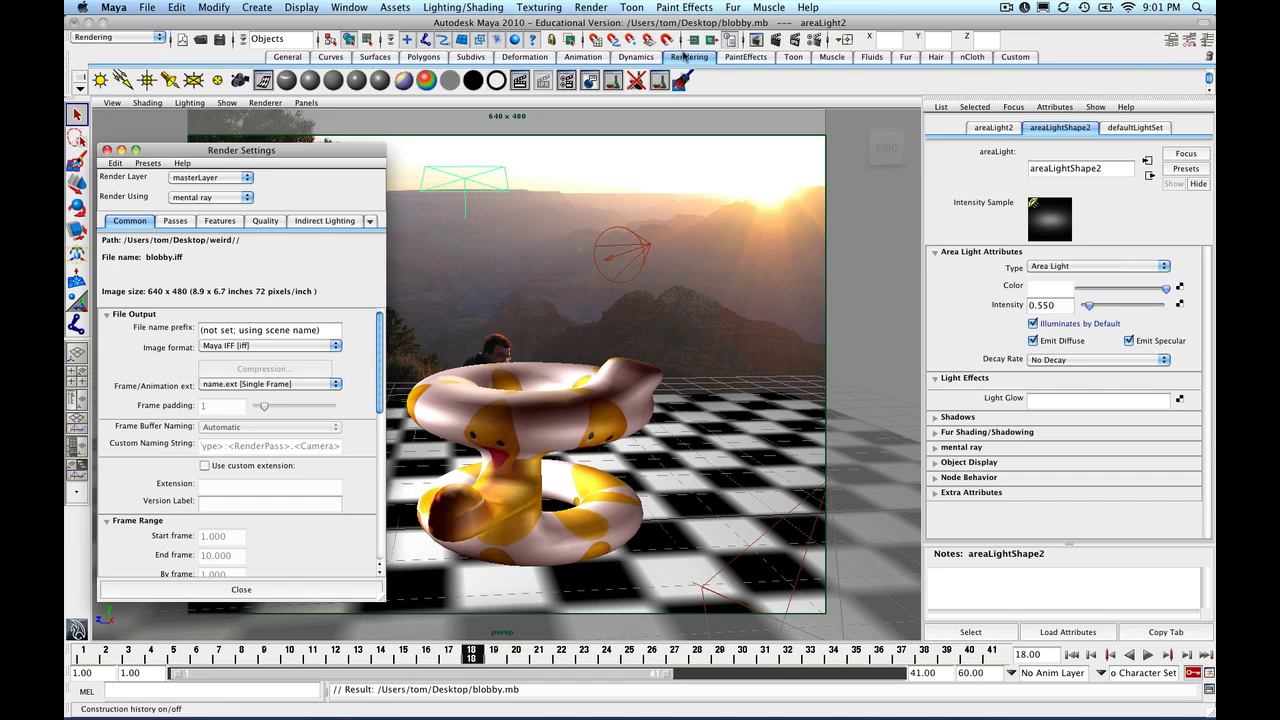
left_click_drag(296, 145, 353, 141)
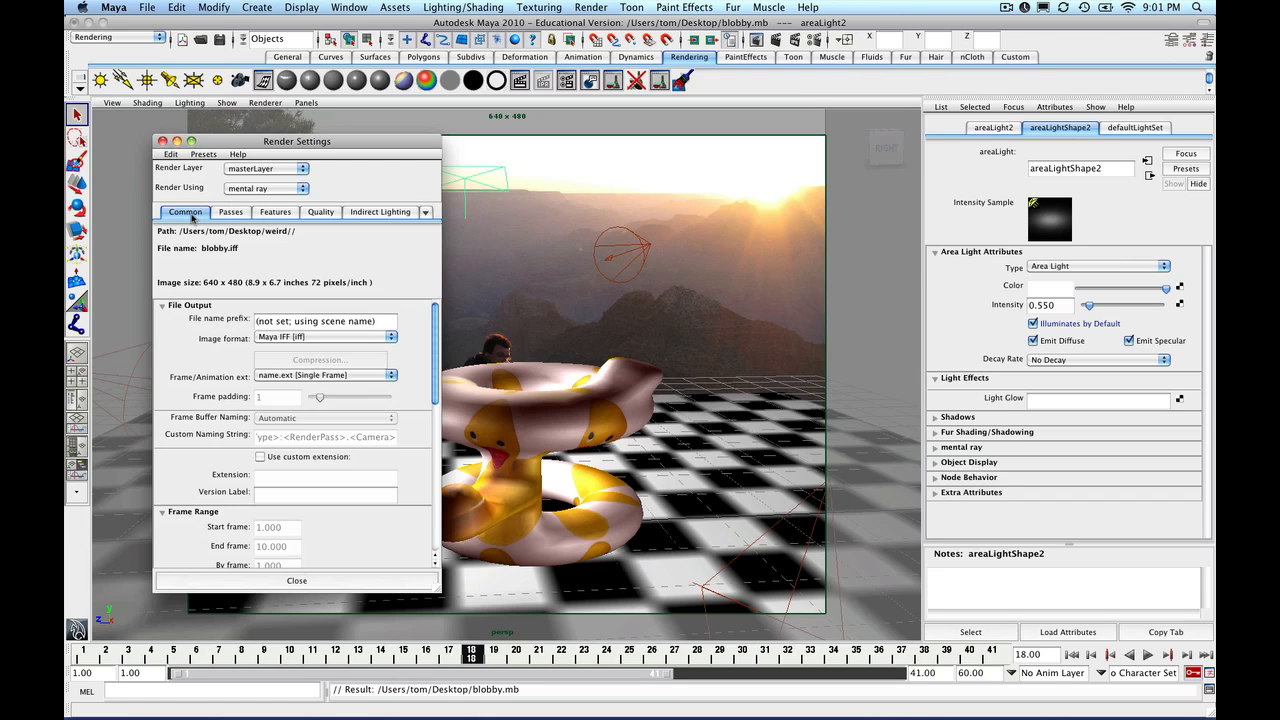
left_click(331, 377)
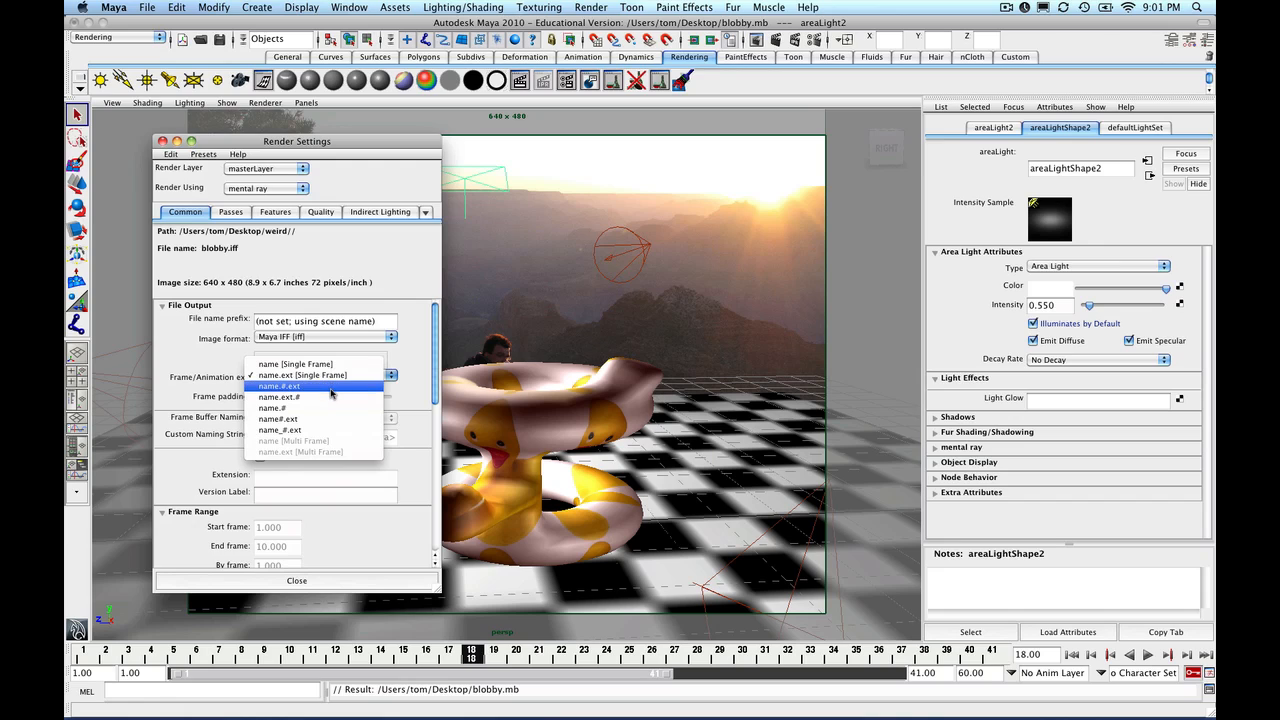
left_click(331, 390)
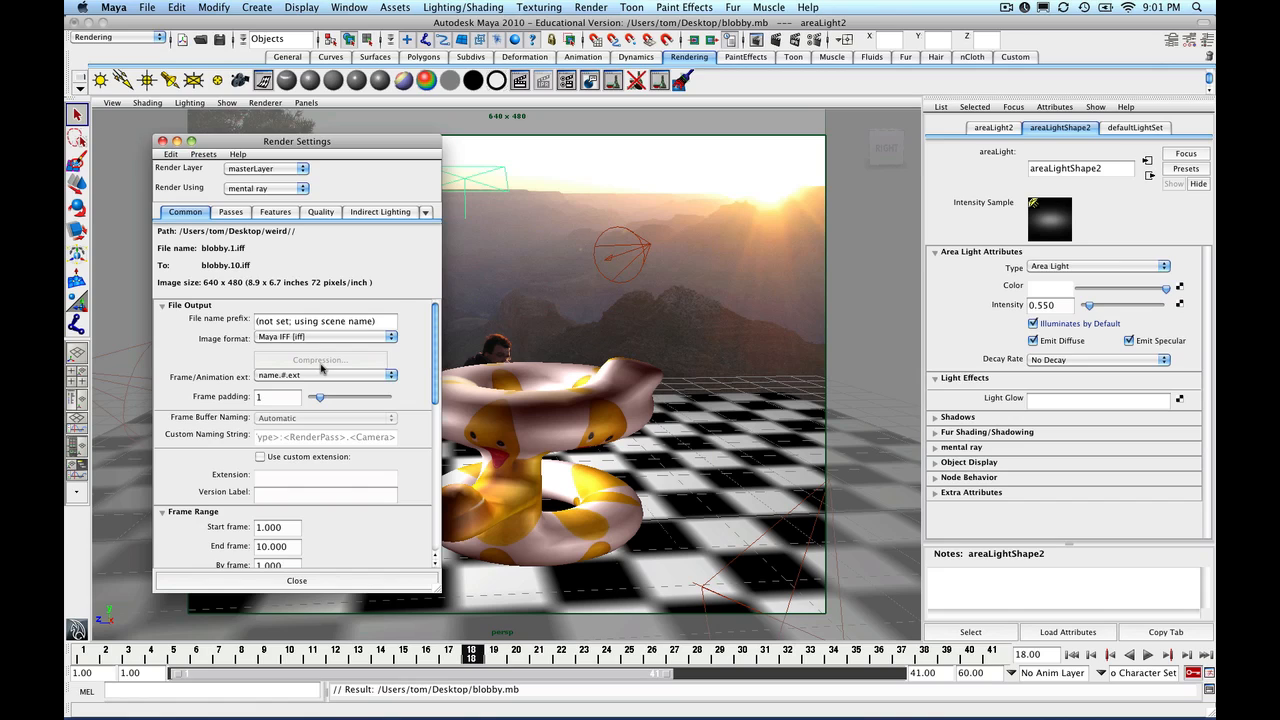
- Set the end frame of the render's frame range to 48
scroll(322, 369, "down", 2)
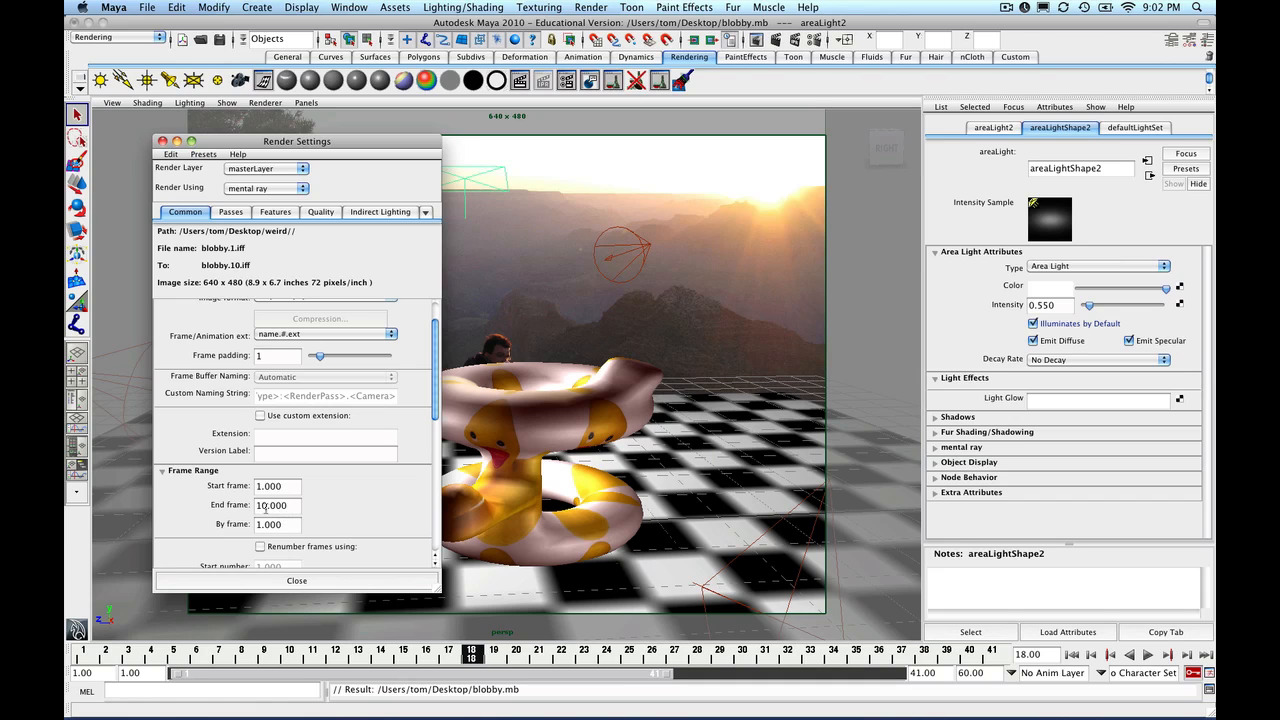
double_click(266, 508)
type("48")
key("Tab")
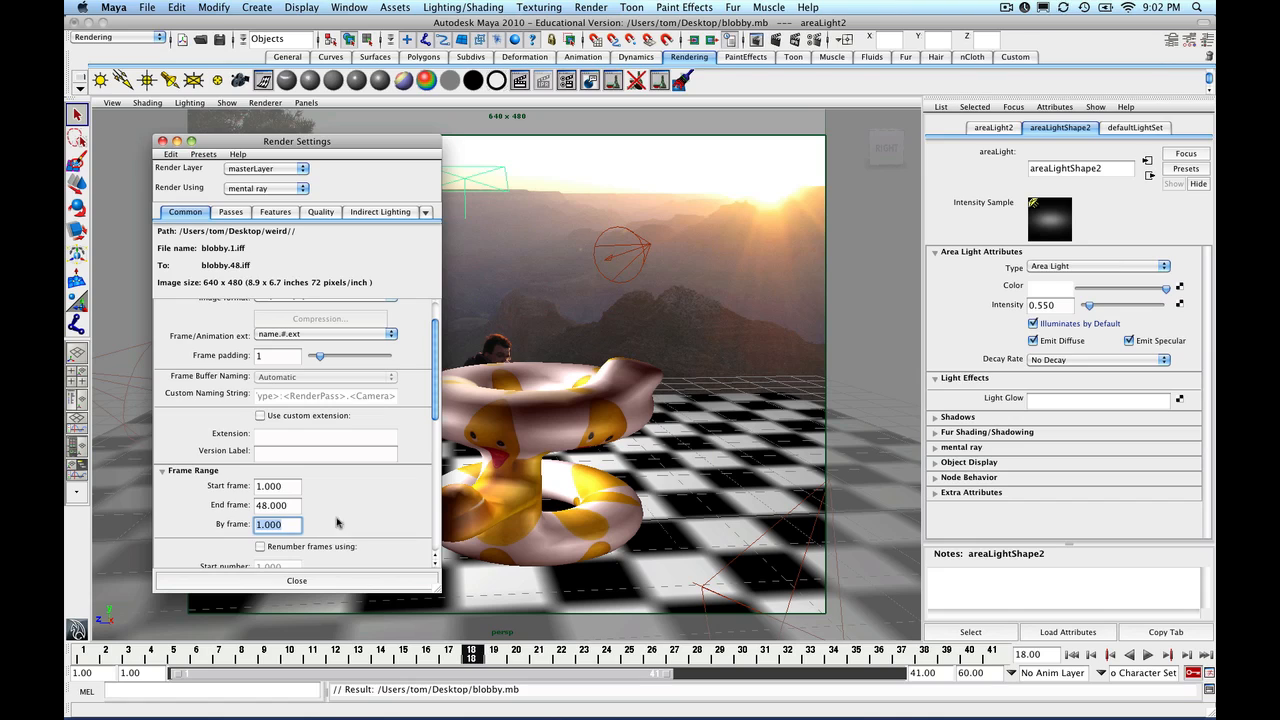
- Review the renderable camera options and the image size settings in the common render settings
scroll(345, 502, "down", 5)
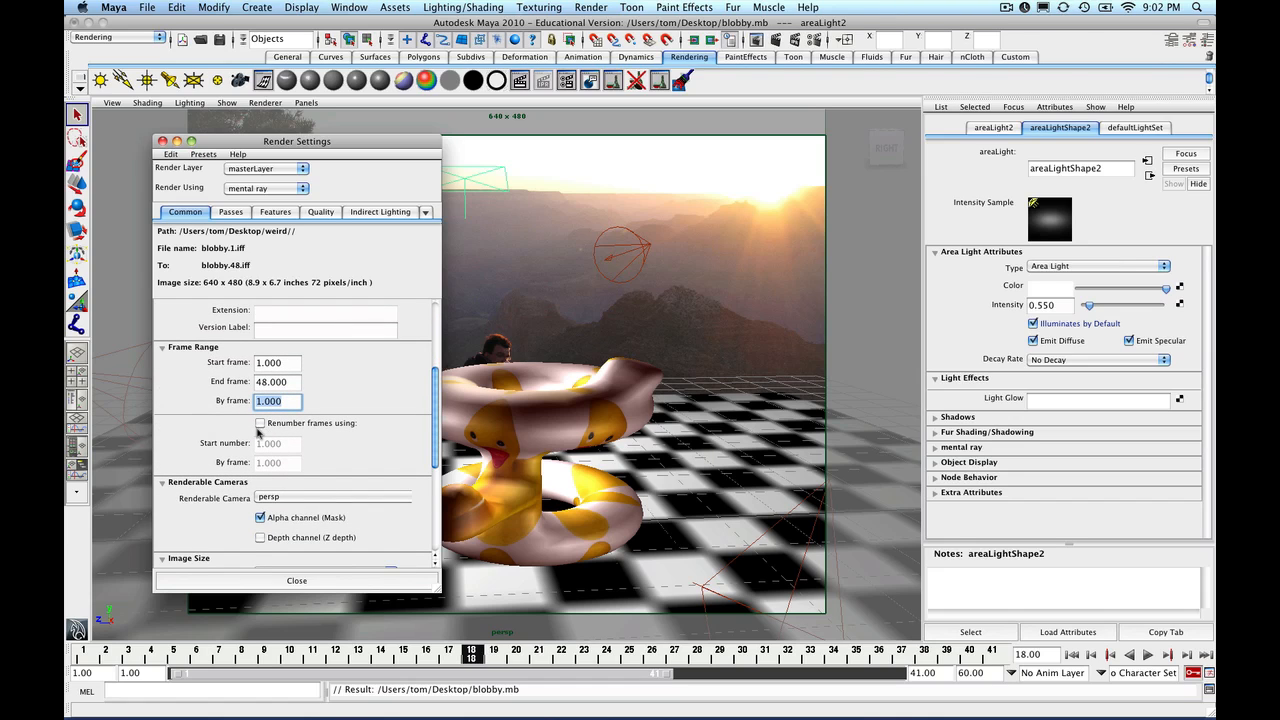
scroll(258, 432, "down", 3)
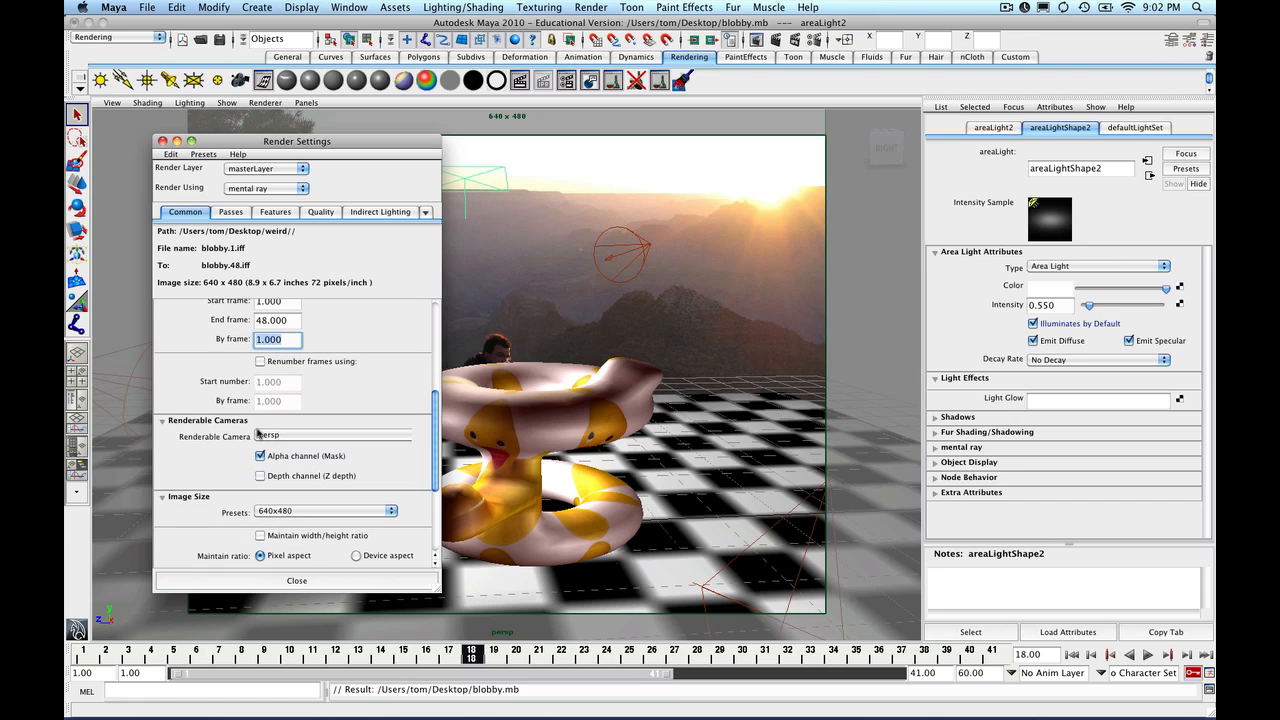
left_click(261, 437)
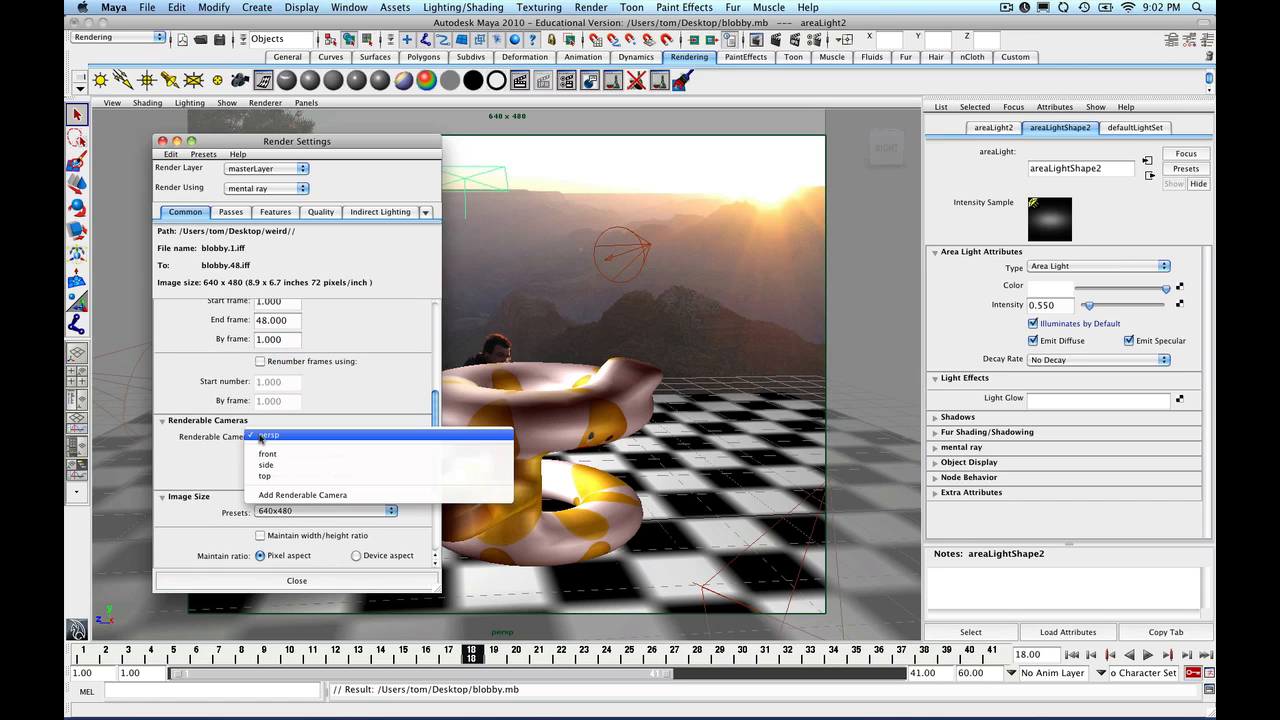
left_click(213, 438)
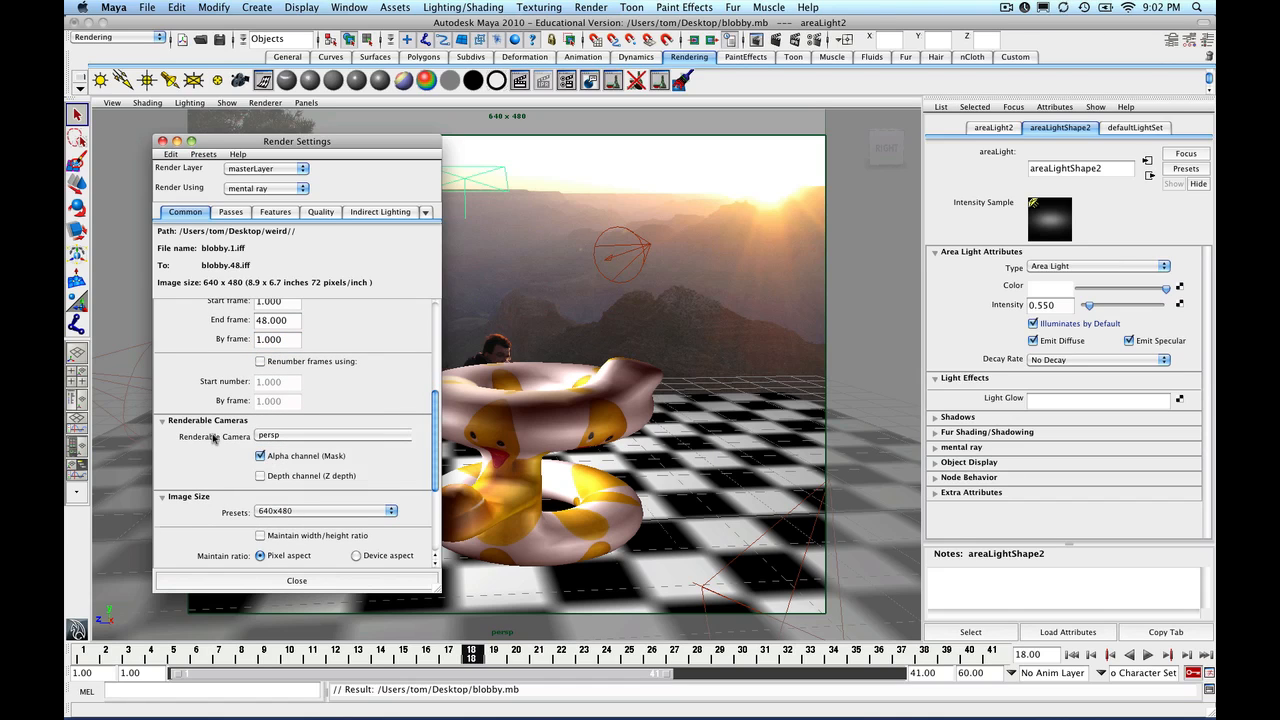
scroll(213, 438, "down", 4)
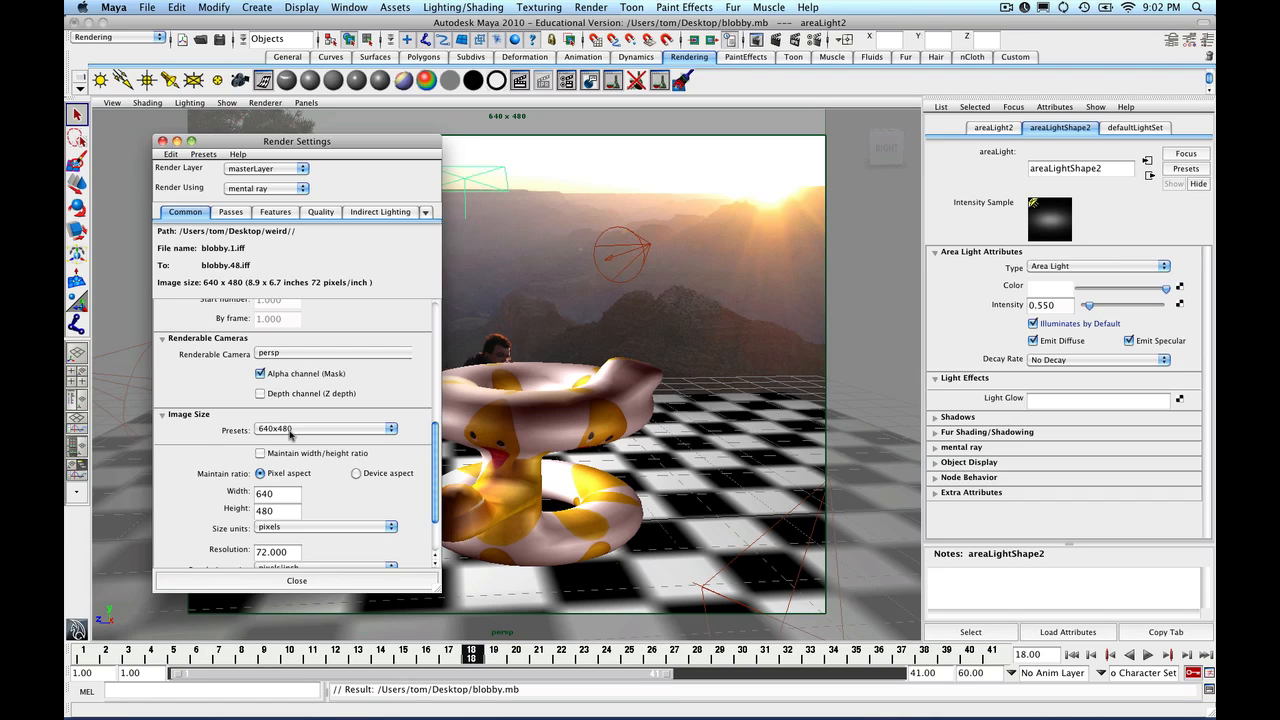
scroll(290, 433, "down", 3)
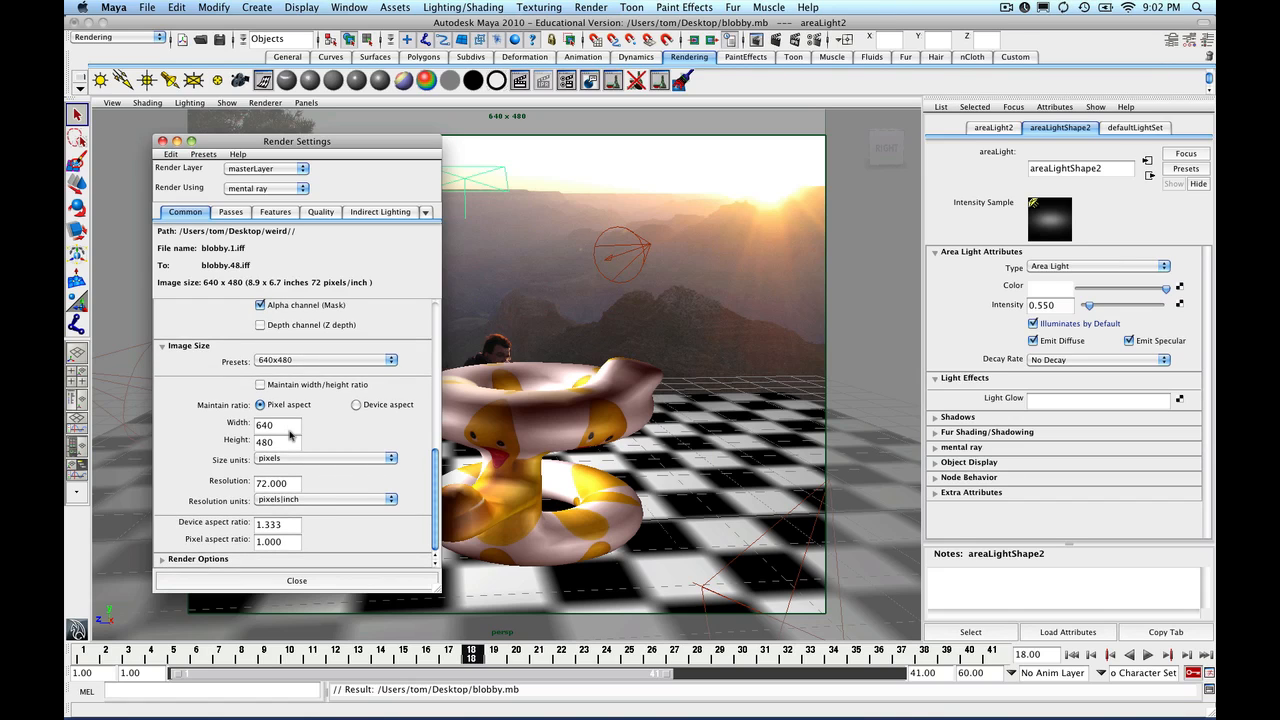
scroll(290, 433, "up", 12)
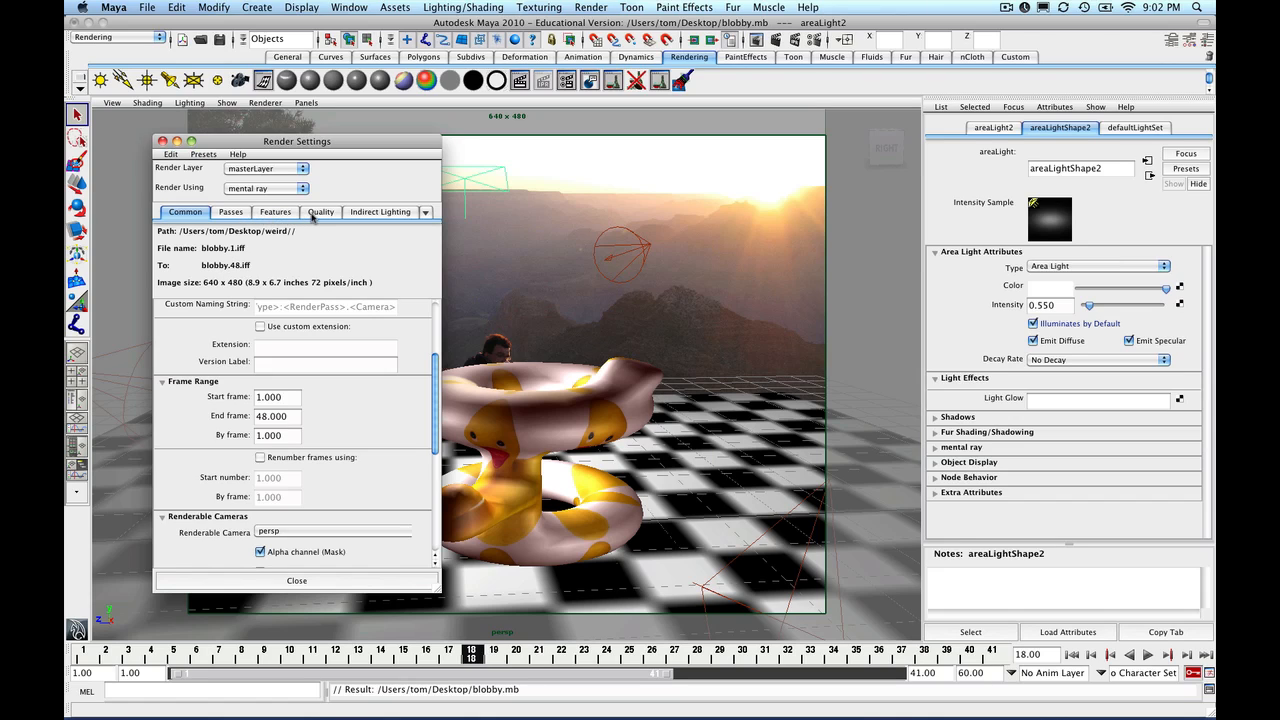
- Change the mental ray quality preset to Preview
left_click(315, 219)
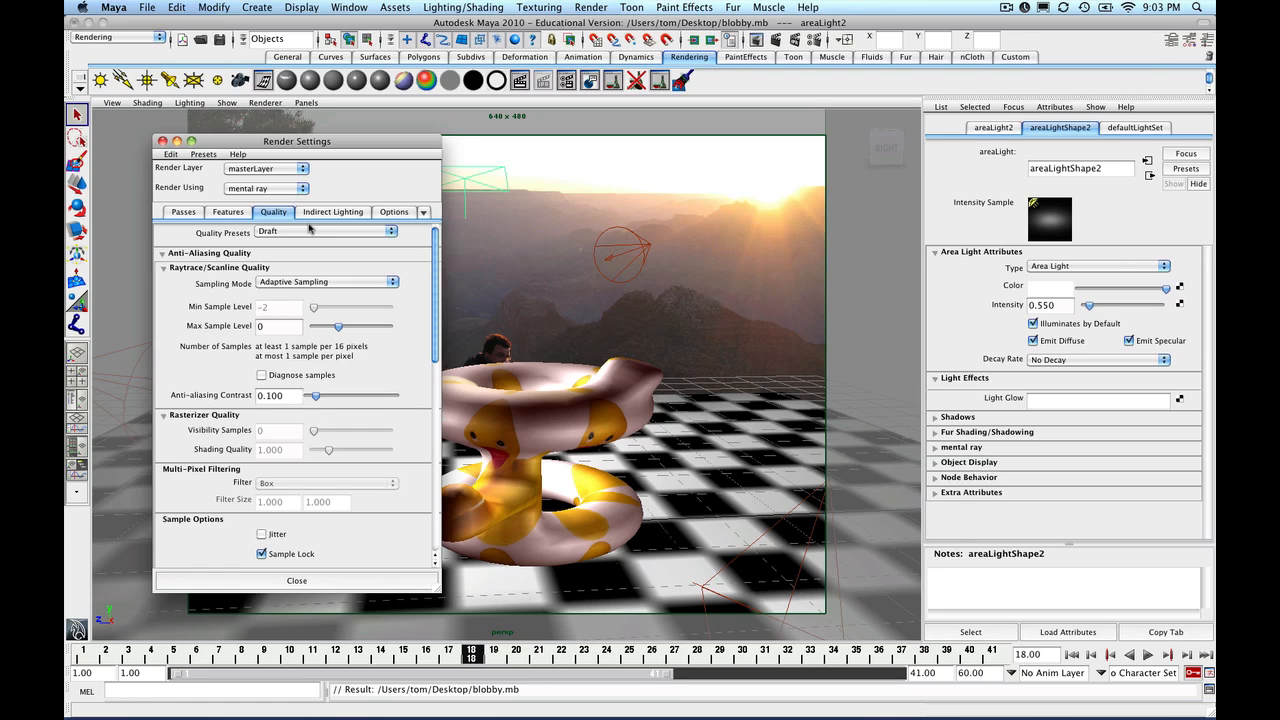
left_click(311, 233)
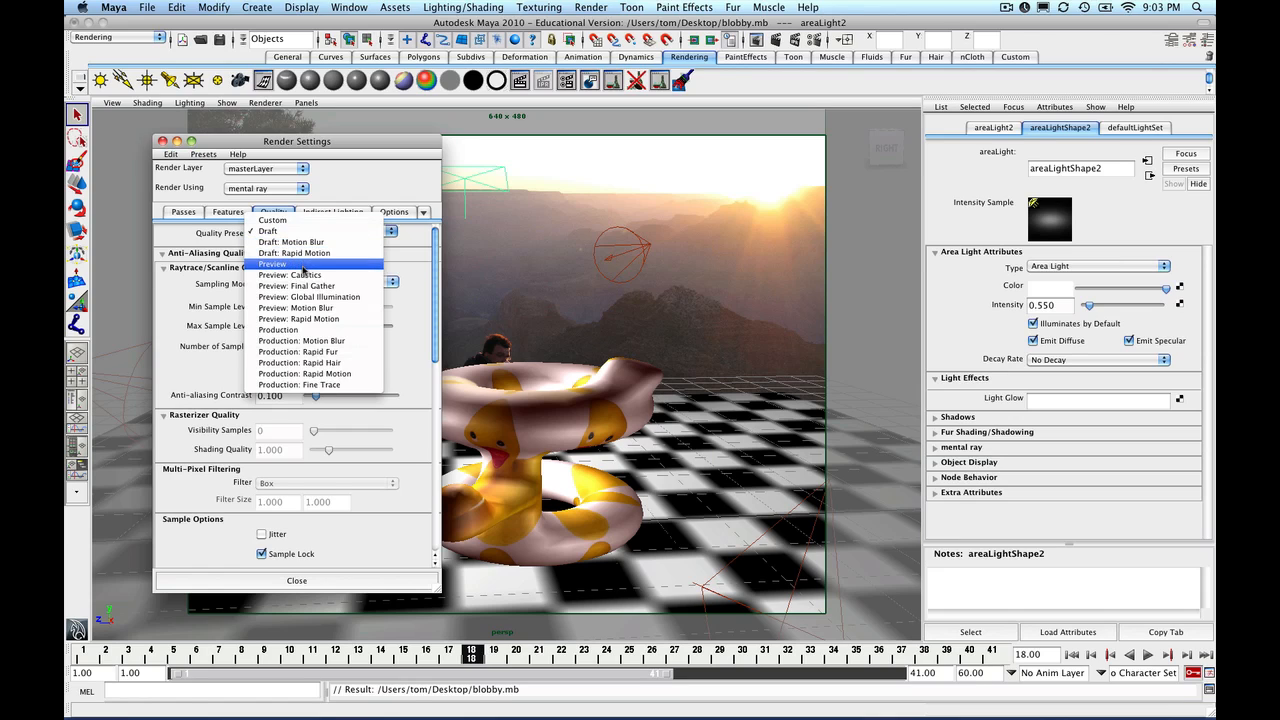
left_click(303, 266)
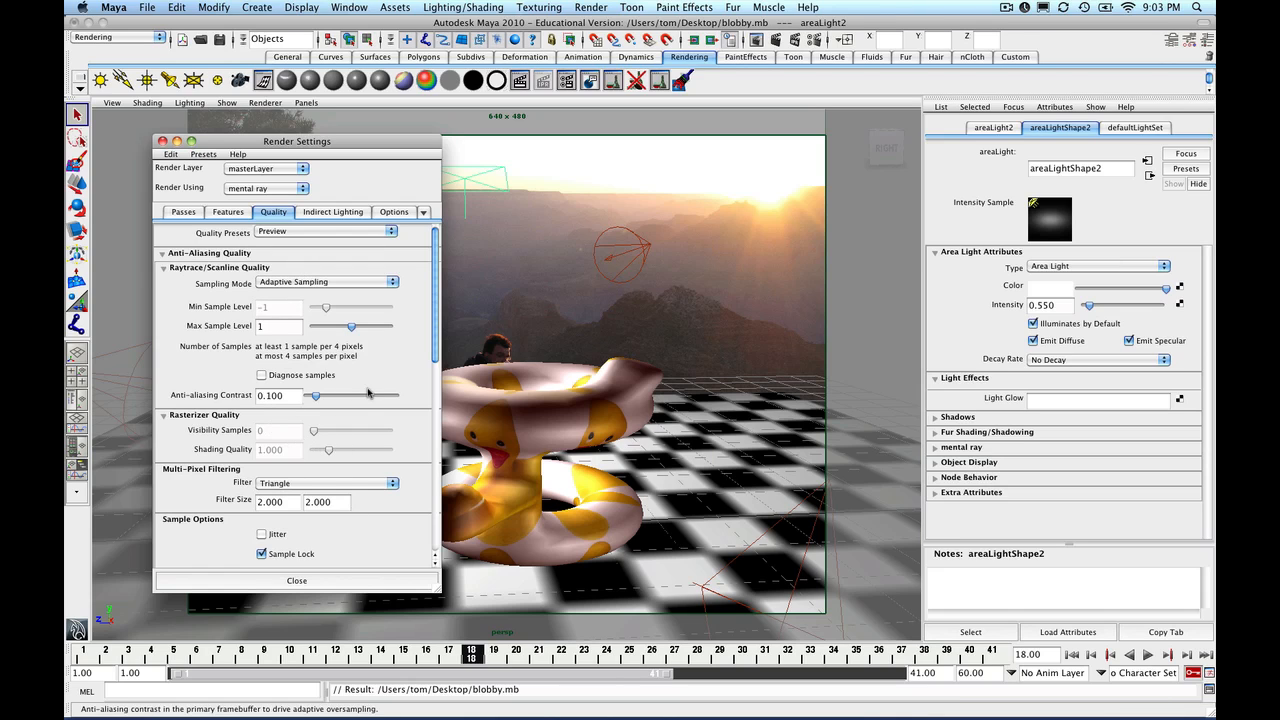
- Review the raytracing and shadow options among the quality settings, and close the render settings
scroll(368, 393, "down", 5)
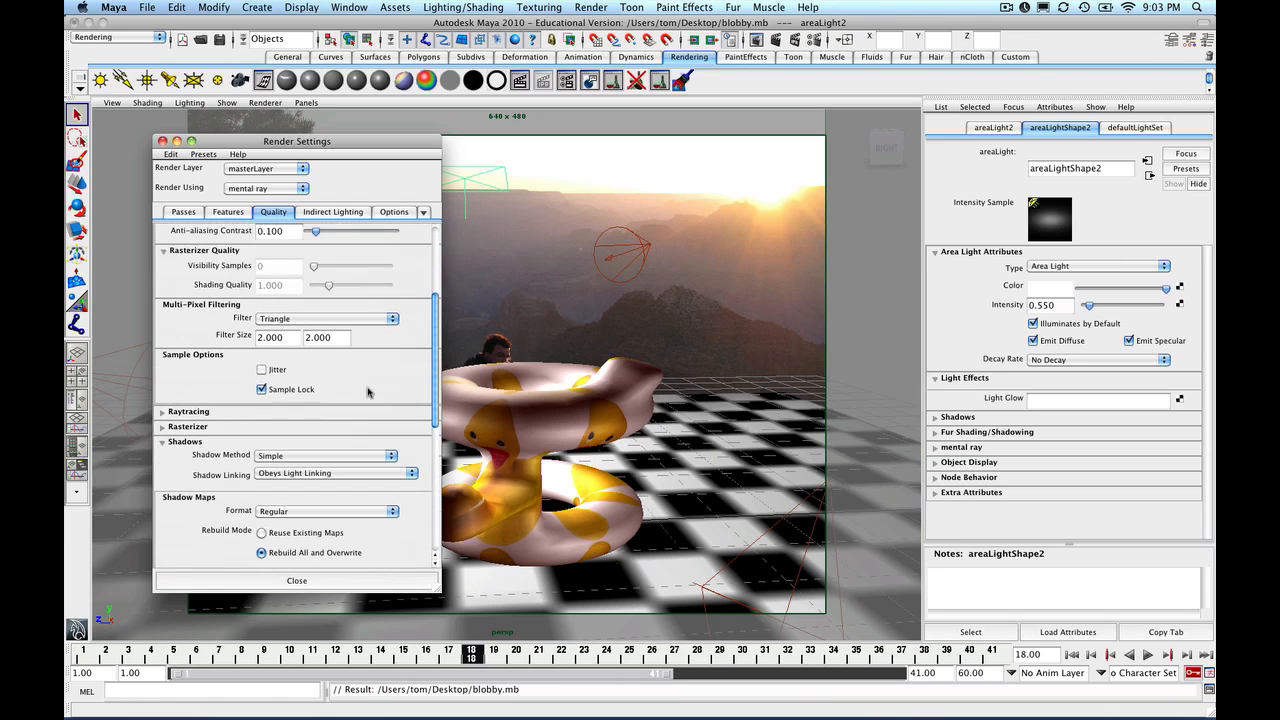
scroll(368, 393, "down", 2)
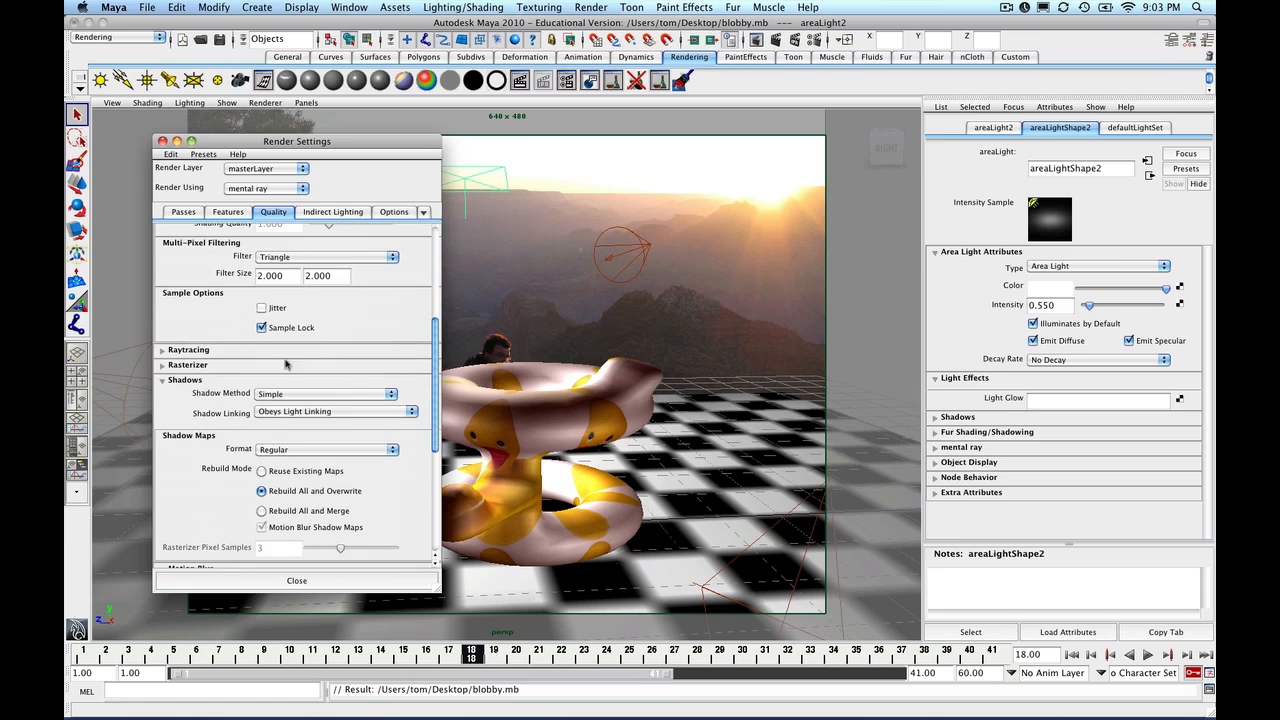
left_click(162, 350)
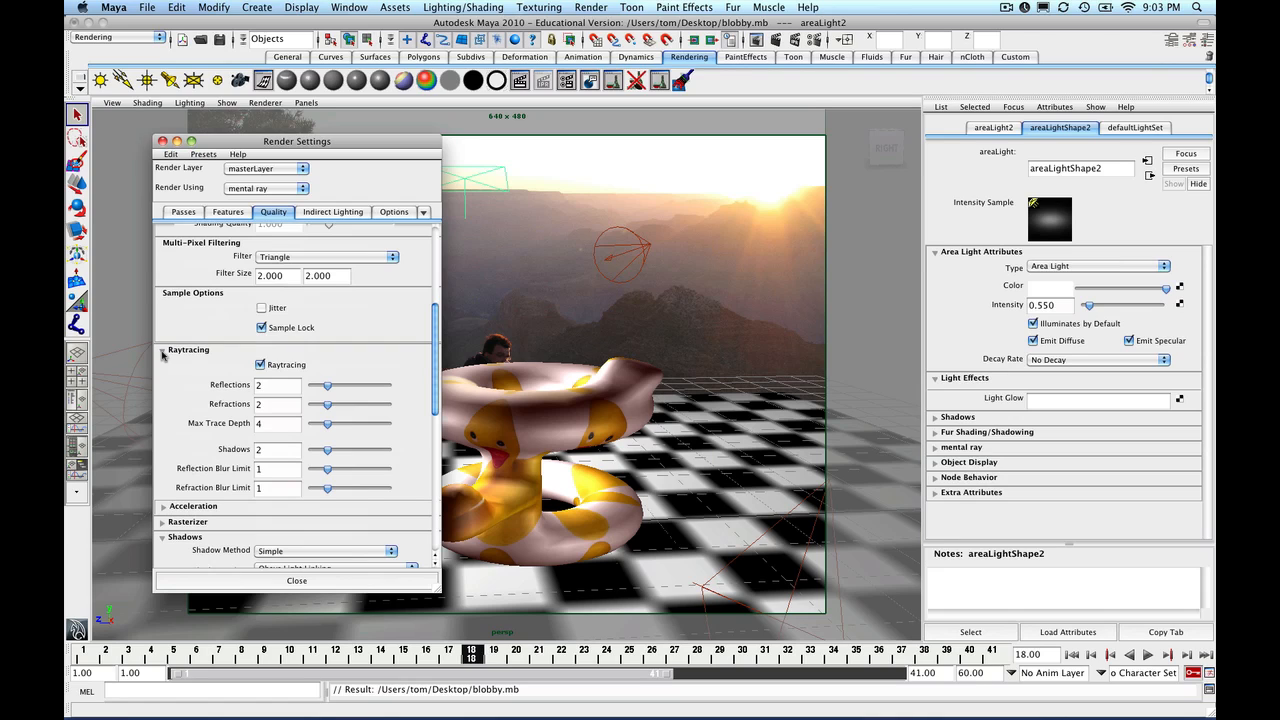
left_click(162, 351)
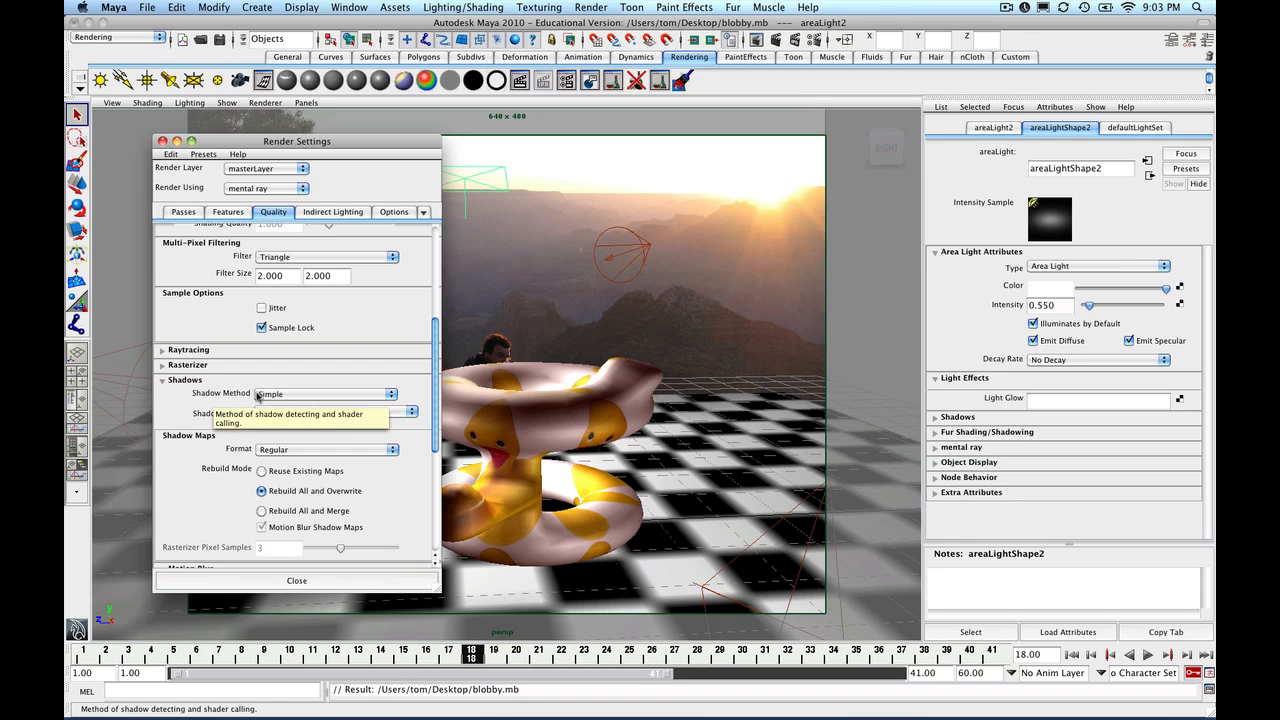
scroll(257, 396, "up", 6)
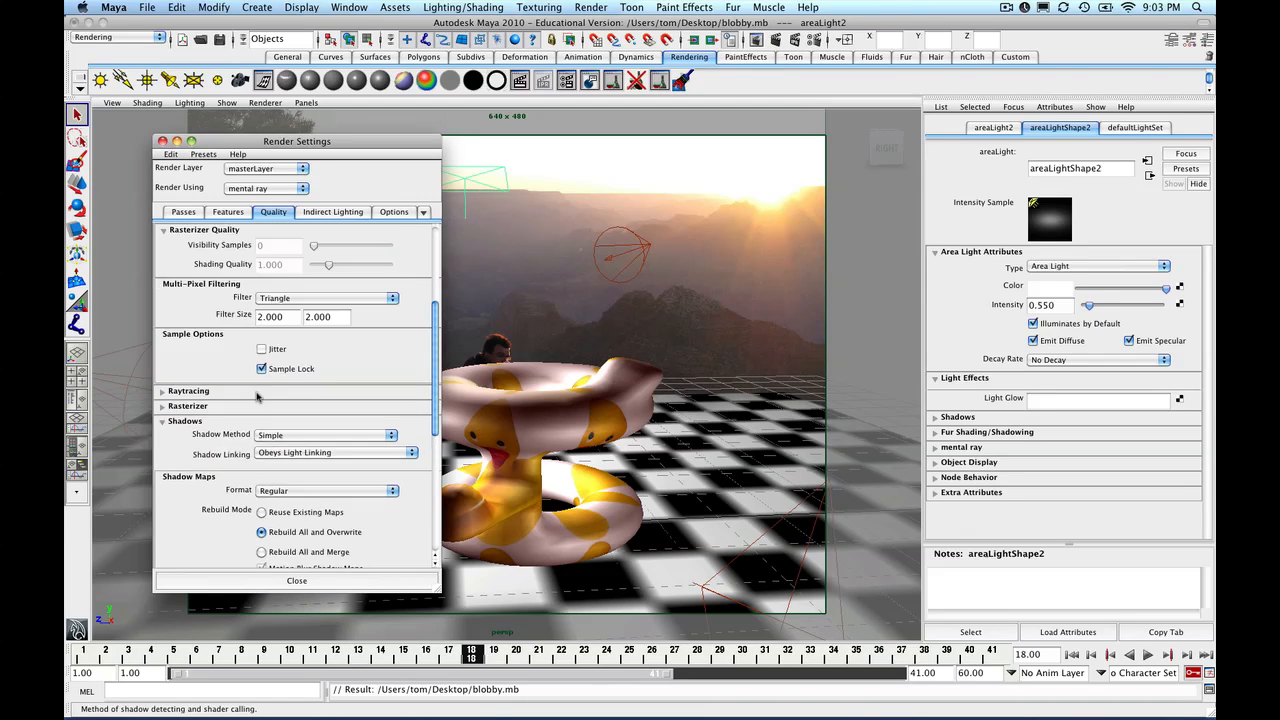
left_click(262, 582)
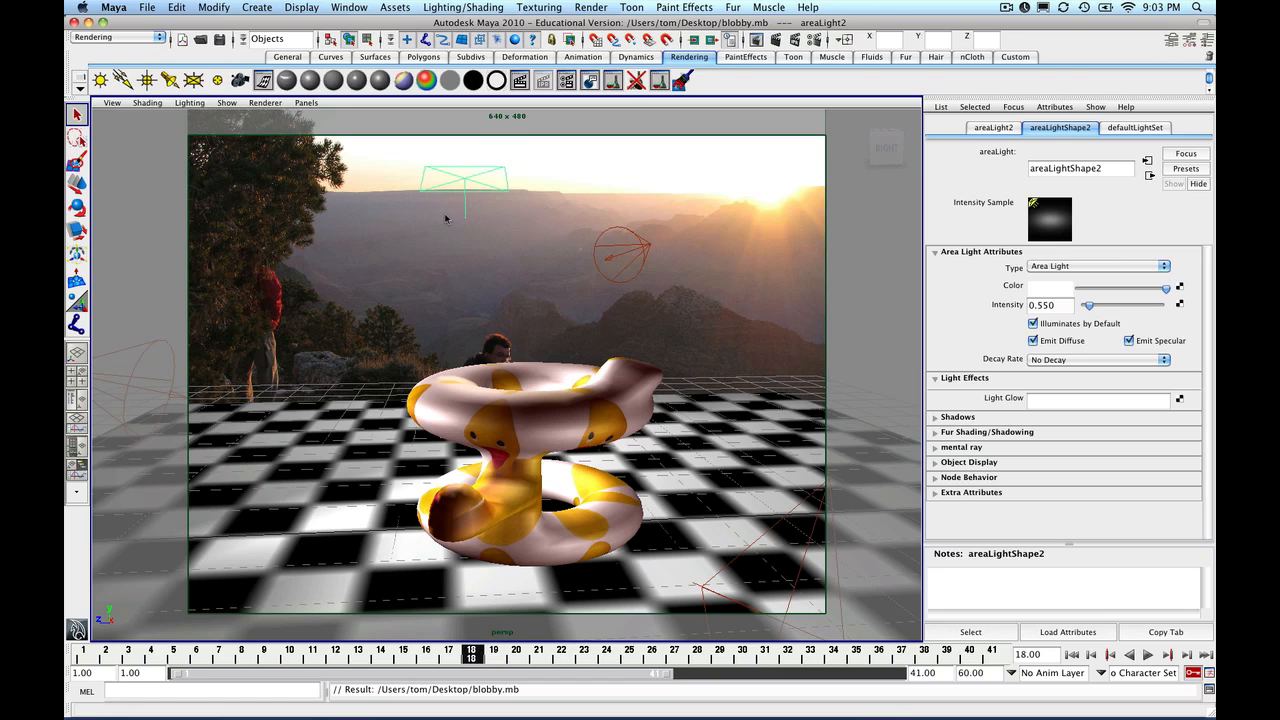
- Start a batch render of the animation, and switch to Finder to show the weird project folder
left_click(588, 8)
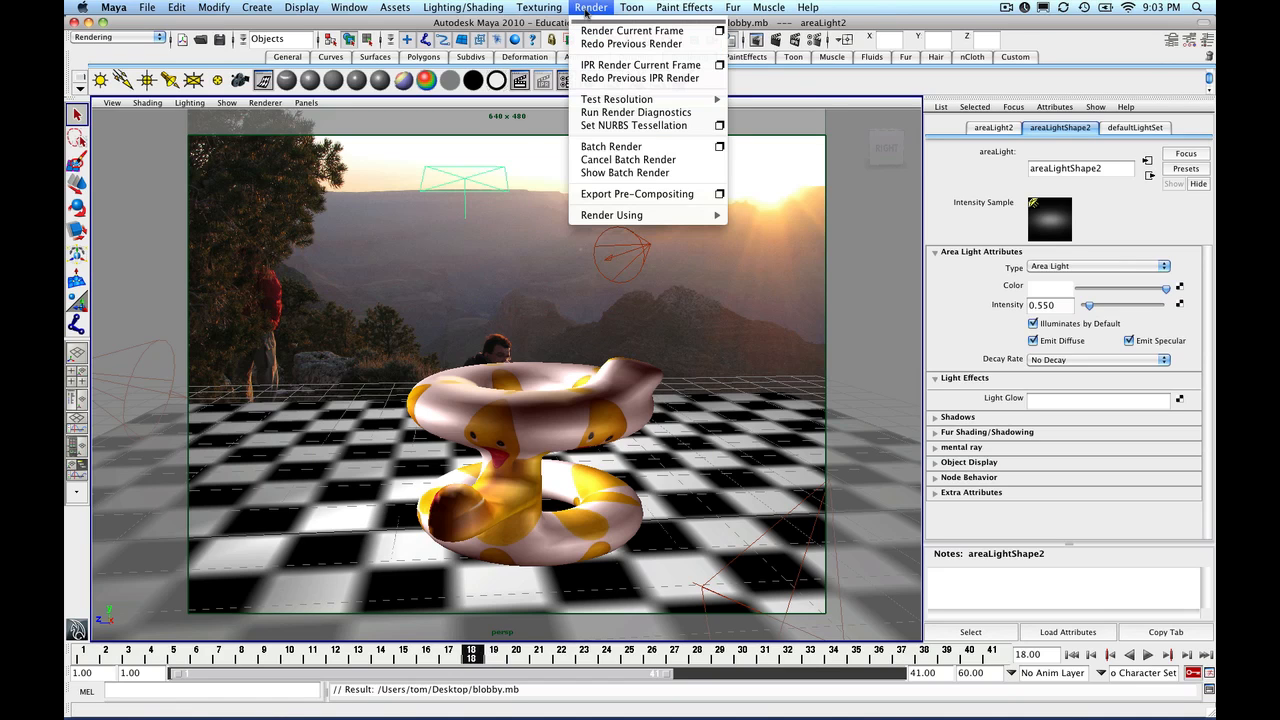
left_click(605, 147)
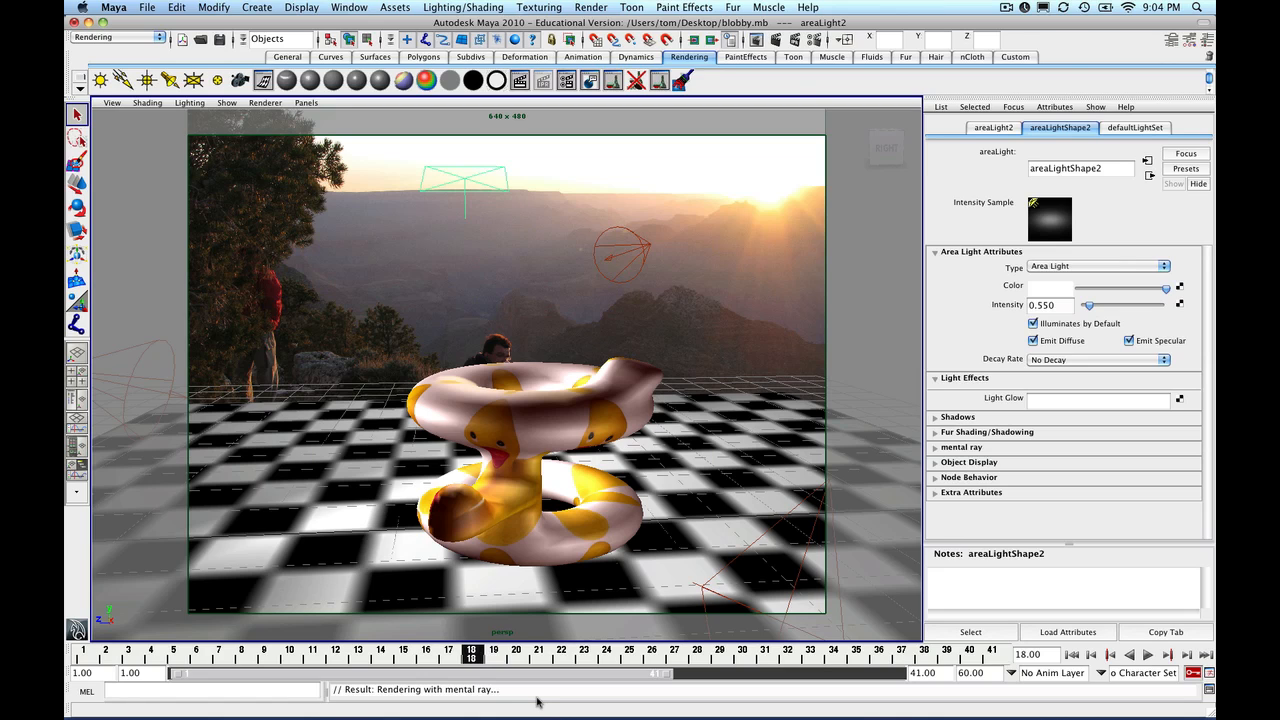
key("super+Tab")
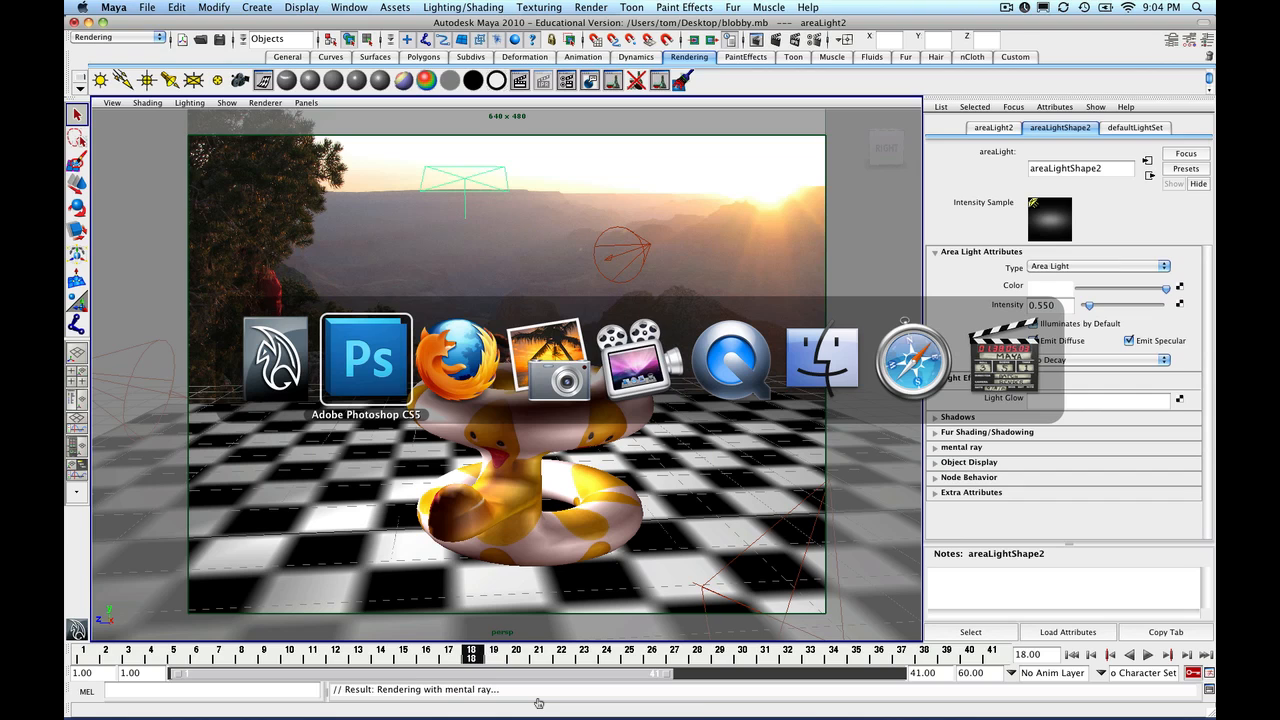
key("super+Tab")
key("super+Tab")
key("super+Tab")
key("super+Tab")
key("super+Tab")
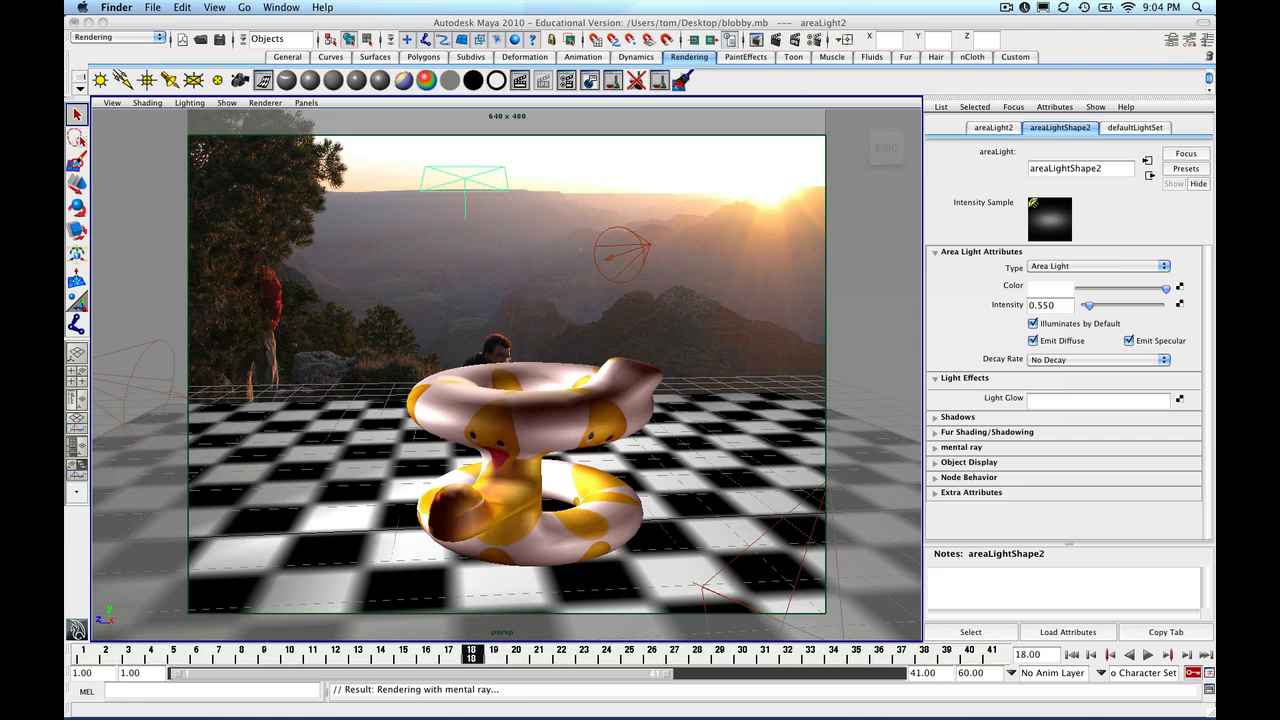
left_click_drag(0, 104, 280, 132)
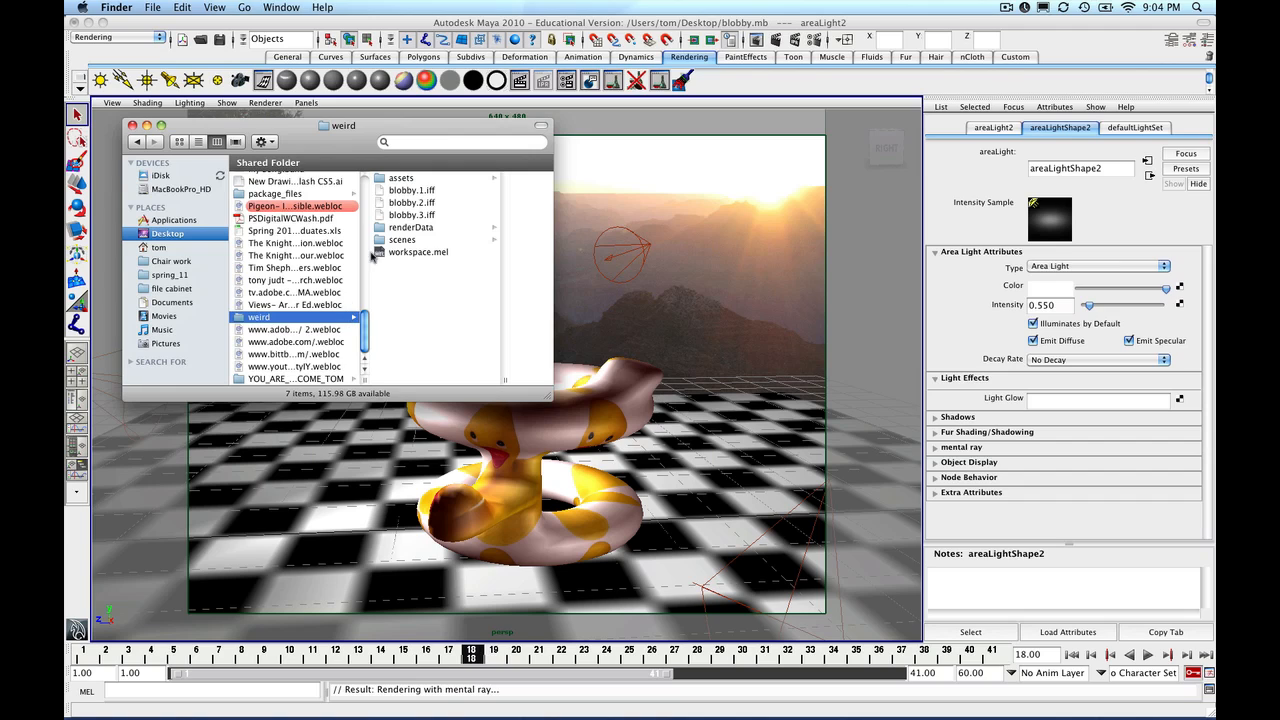
- Open the rendered frame blobby.2.iff in Photoshop to check it, close it, and return to the weird folder in Finder
left_click(384, 203)
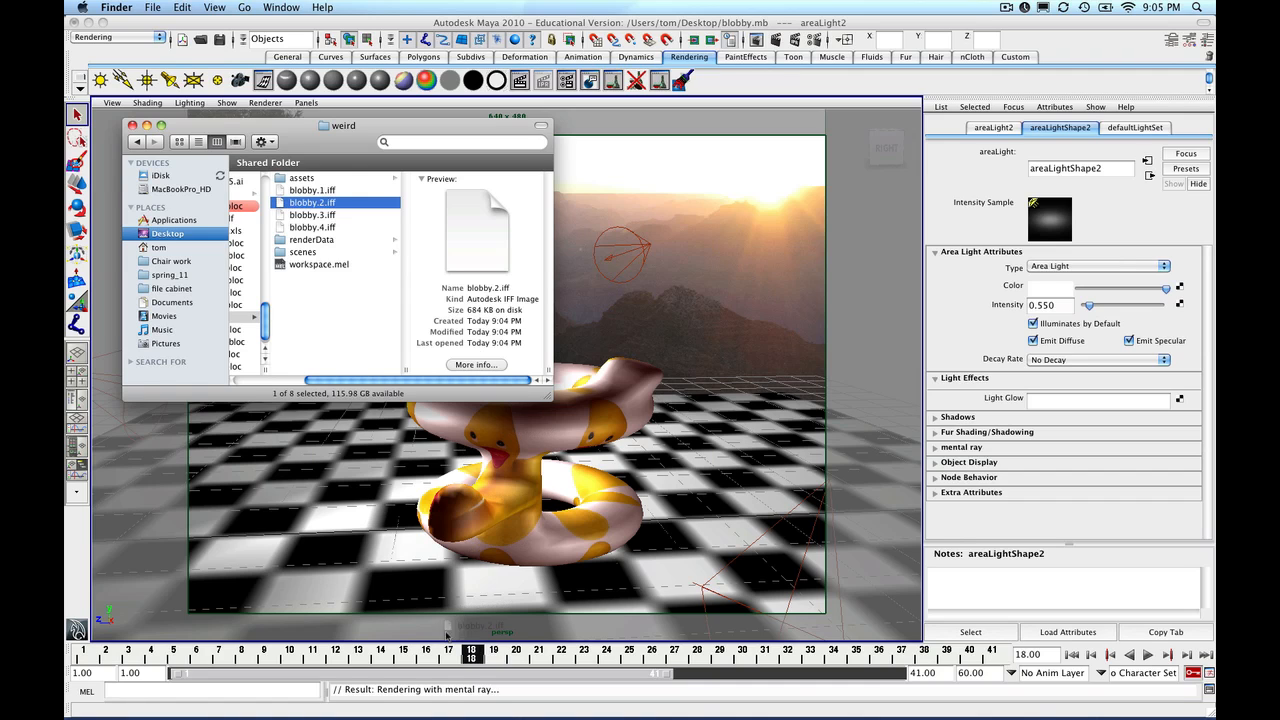
mouse_move(468, 702)
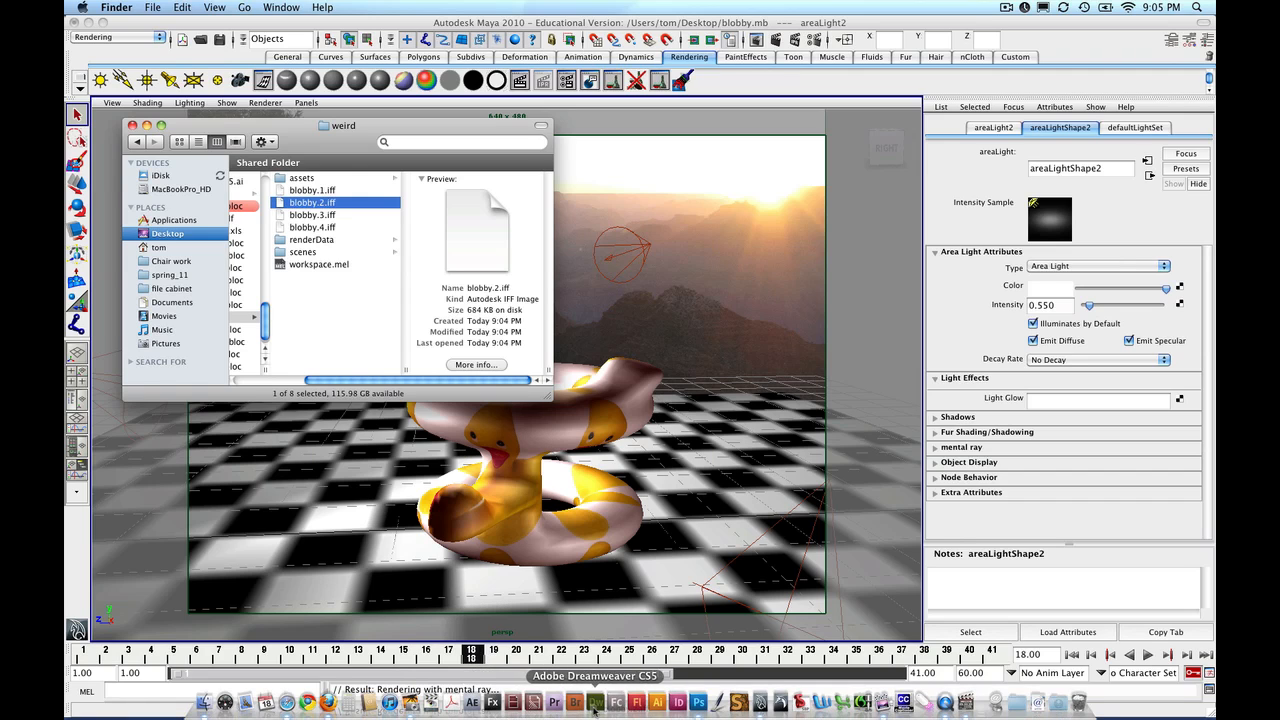
left_click(704, 705)
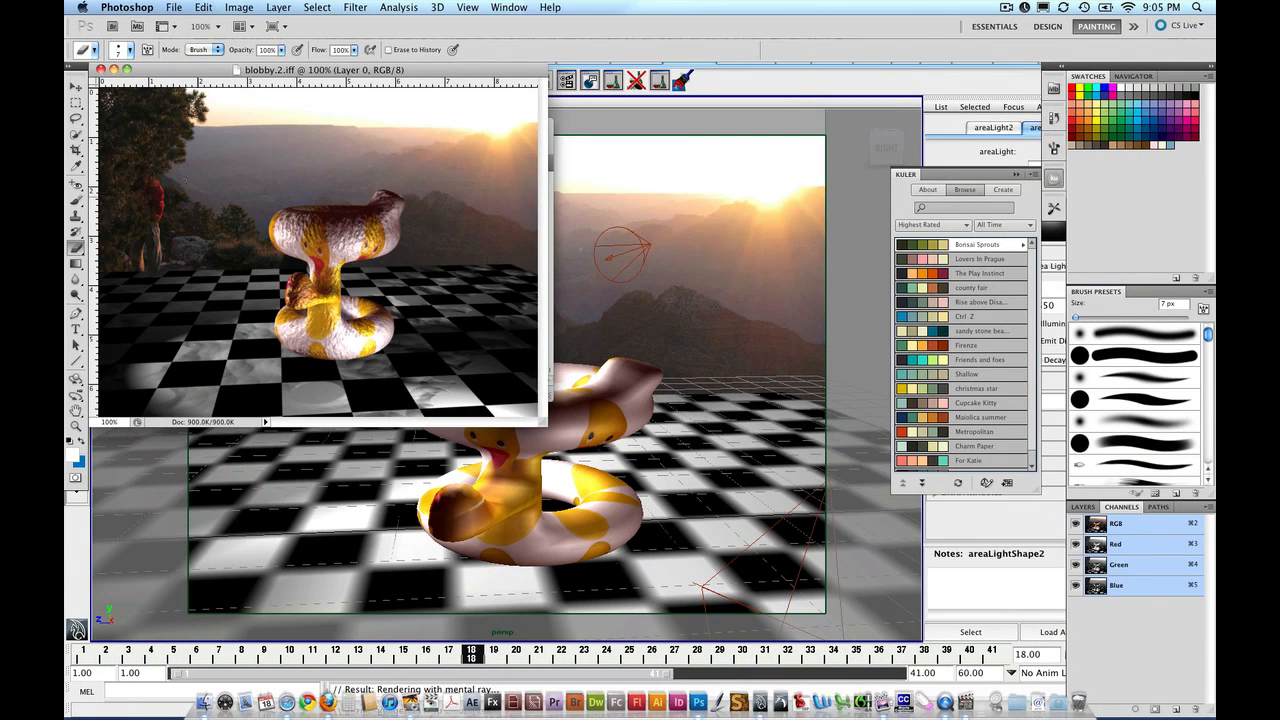
left_click(100, 70)
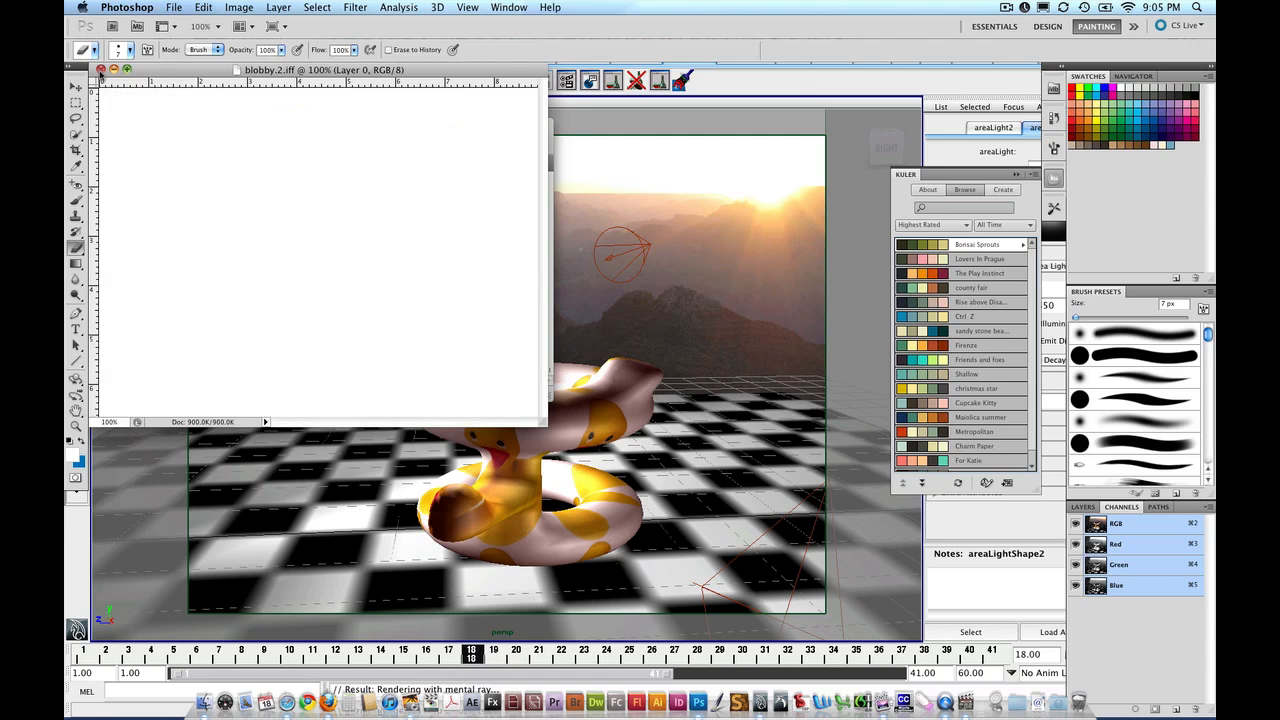
left_click(296, 126)
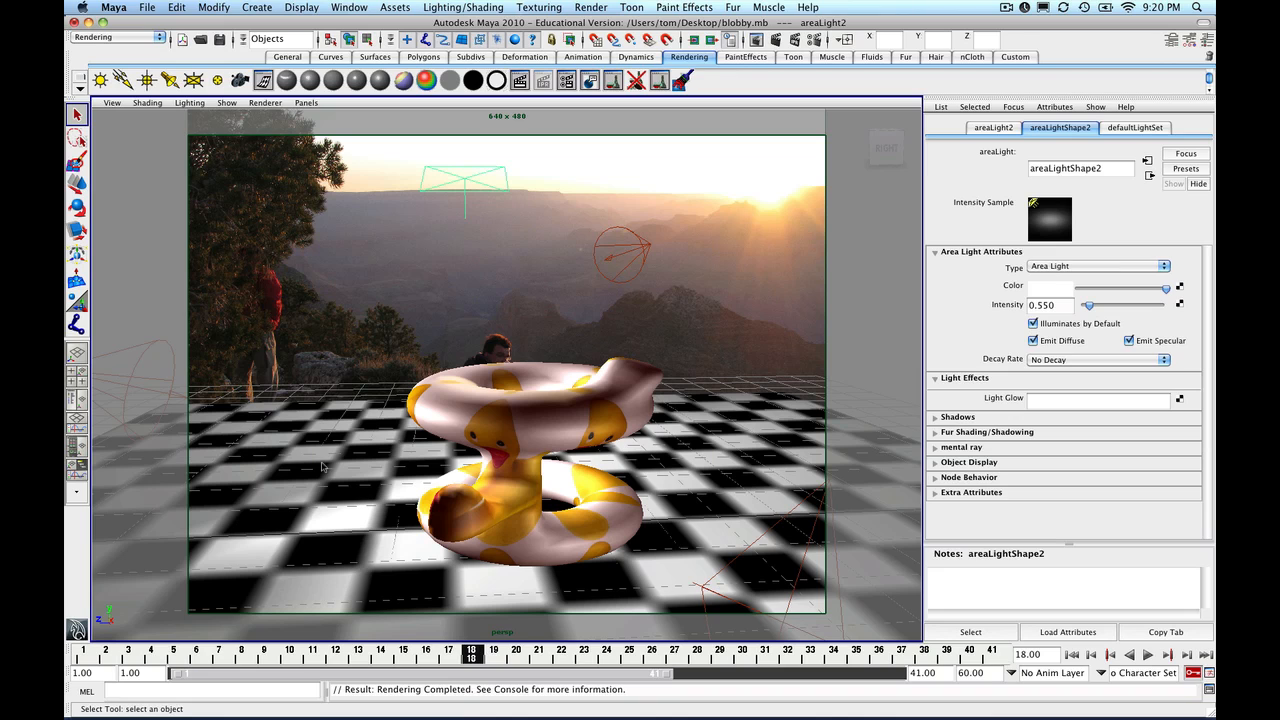
- Save the blobby scene, switch to Finder, and select the rendered frame blobby.48.iff in the weird folder
key("super+s")
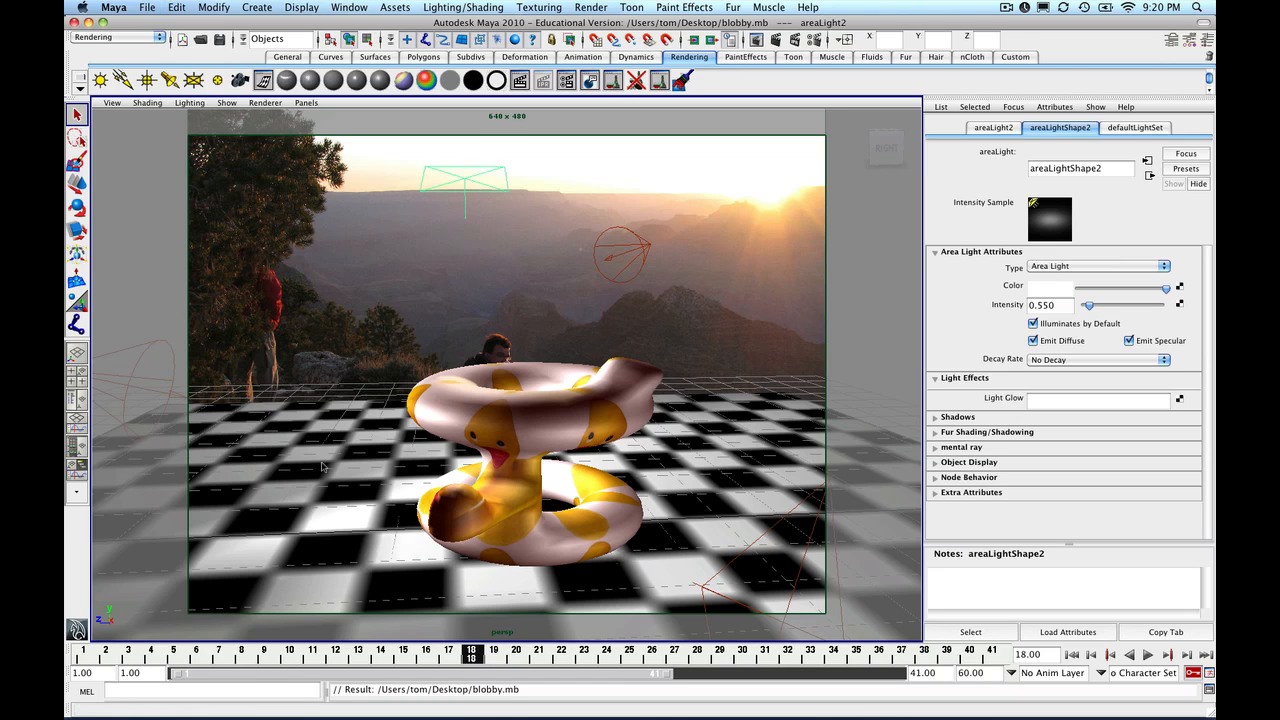
key("super+Tab")
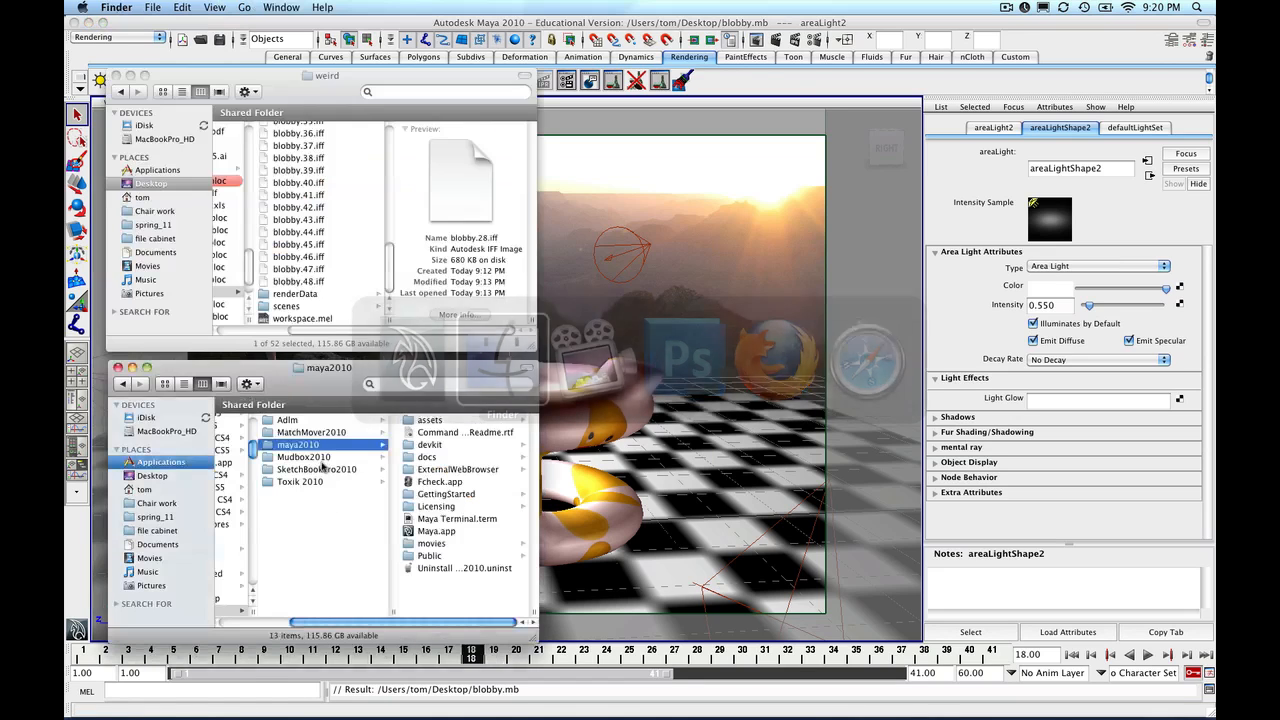
left_click(328, 282)
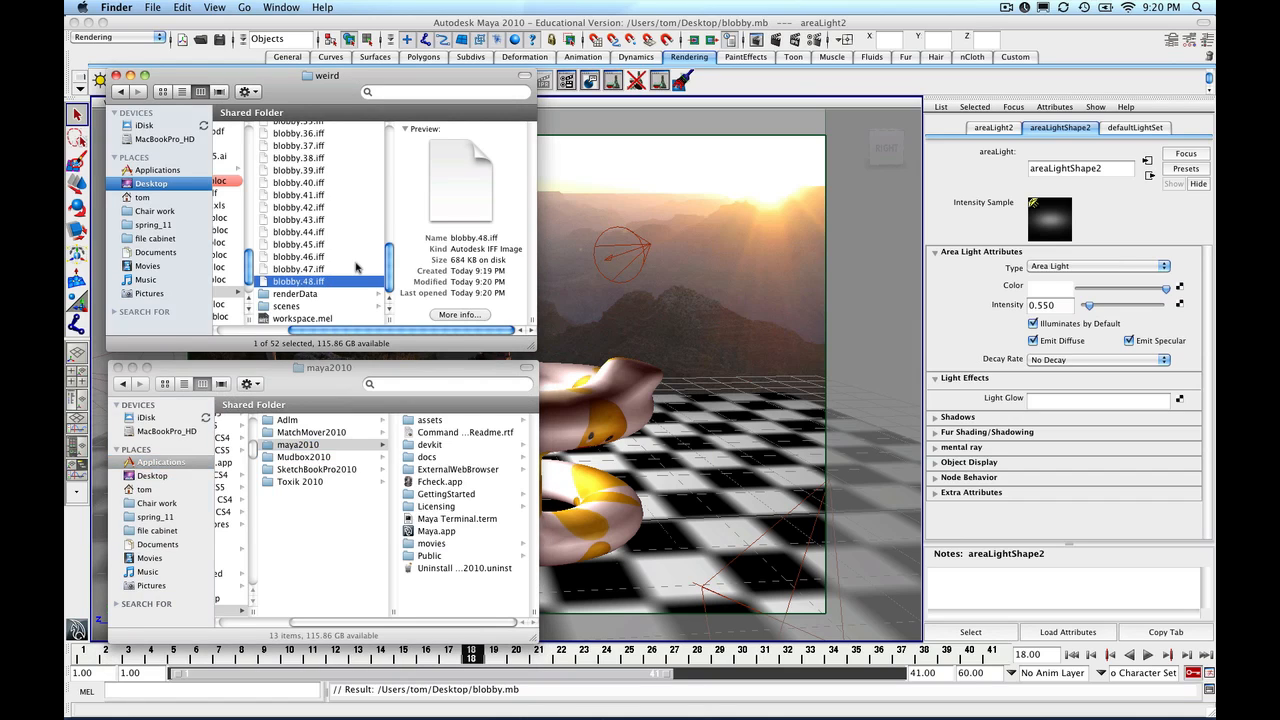
- Compare the file details of the first and last rendered frames, blobby.1.iff and blobby.48.iff, in the weird folder
scroll(355, 267, "up", 10)
scroll(355, 267, "up", 5)
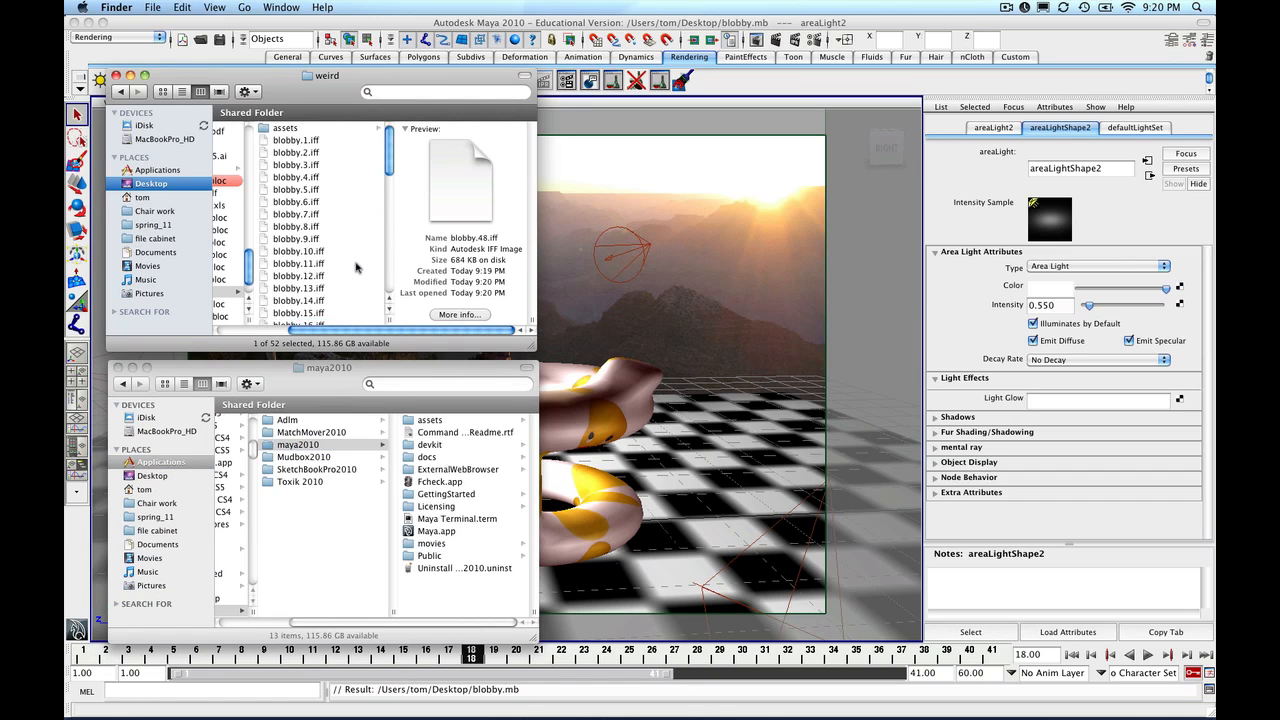
left_click(313, 142)
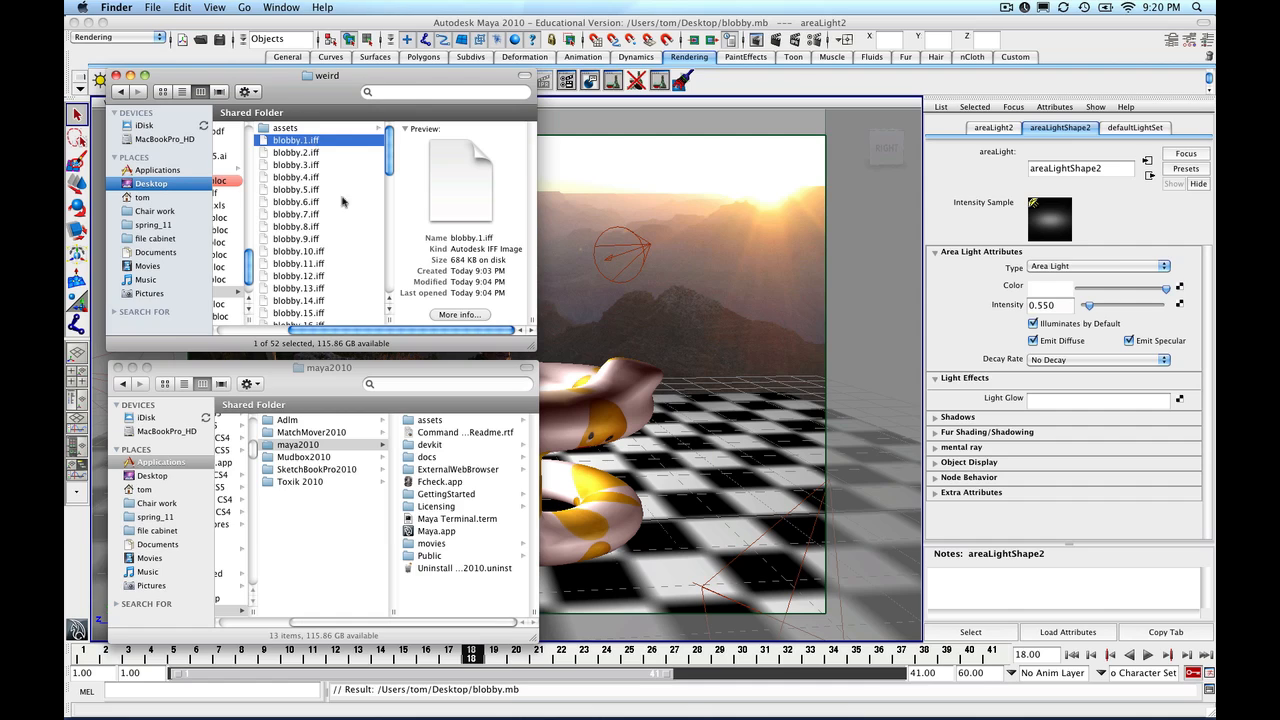
scroll(355, 224, "down", 13)
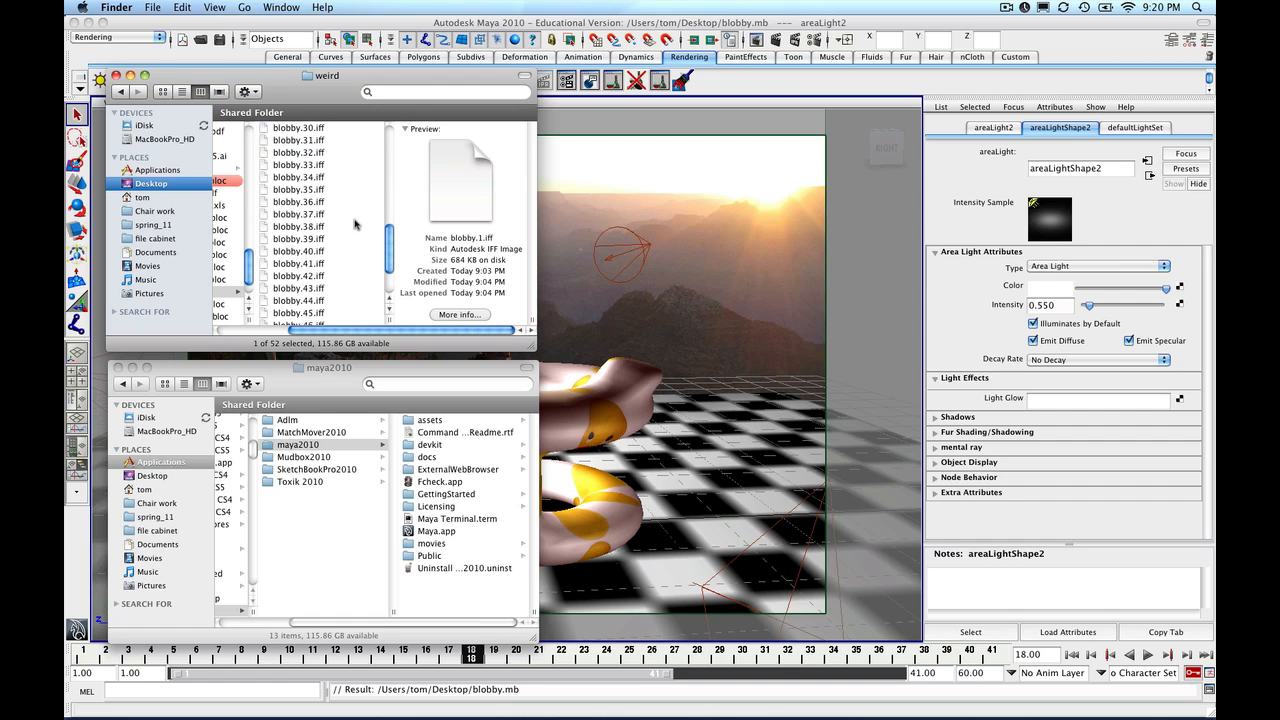
left_click(327, 283)
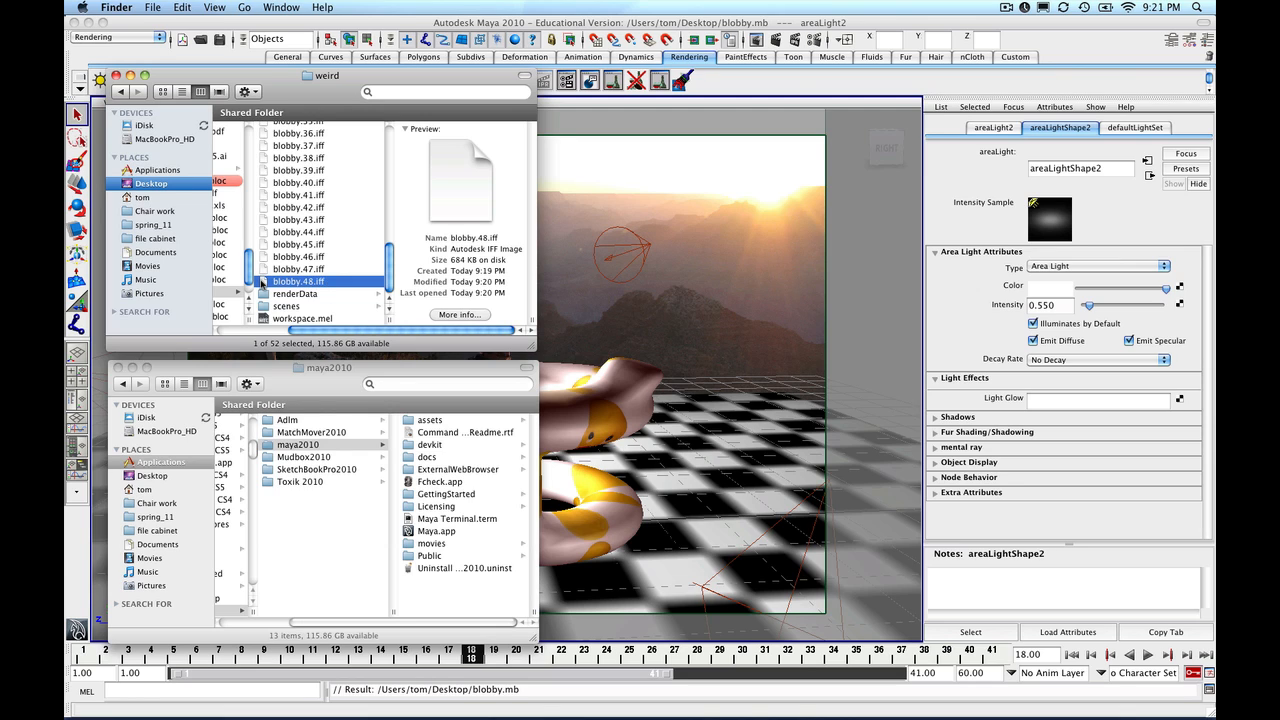
- Open blobby.48.iff in Photoshop, inspect its channels and layers, close it, and return to the weird folder in Finder
left_click_drag(262, 284, 719, 705)
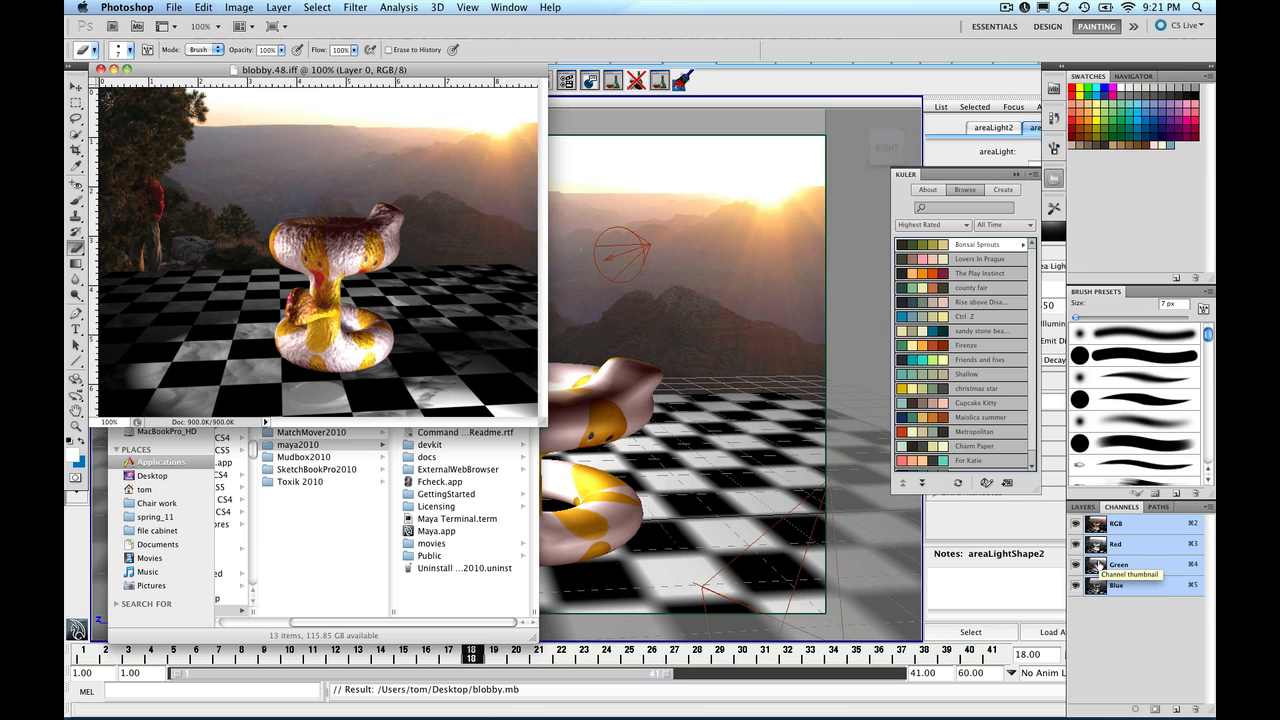
left_click(1083, 507)
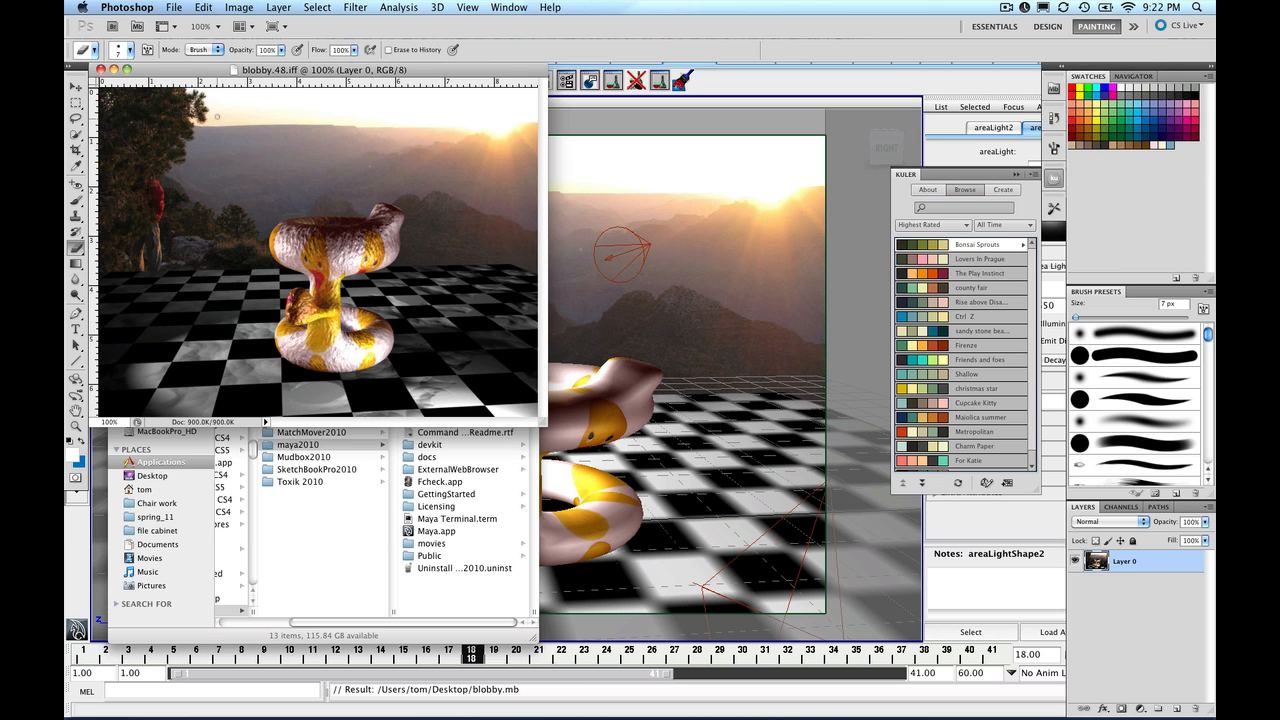
left_click(100, 69)
left_click(408, 86)
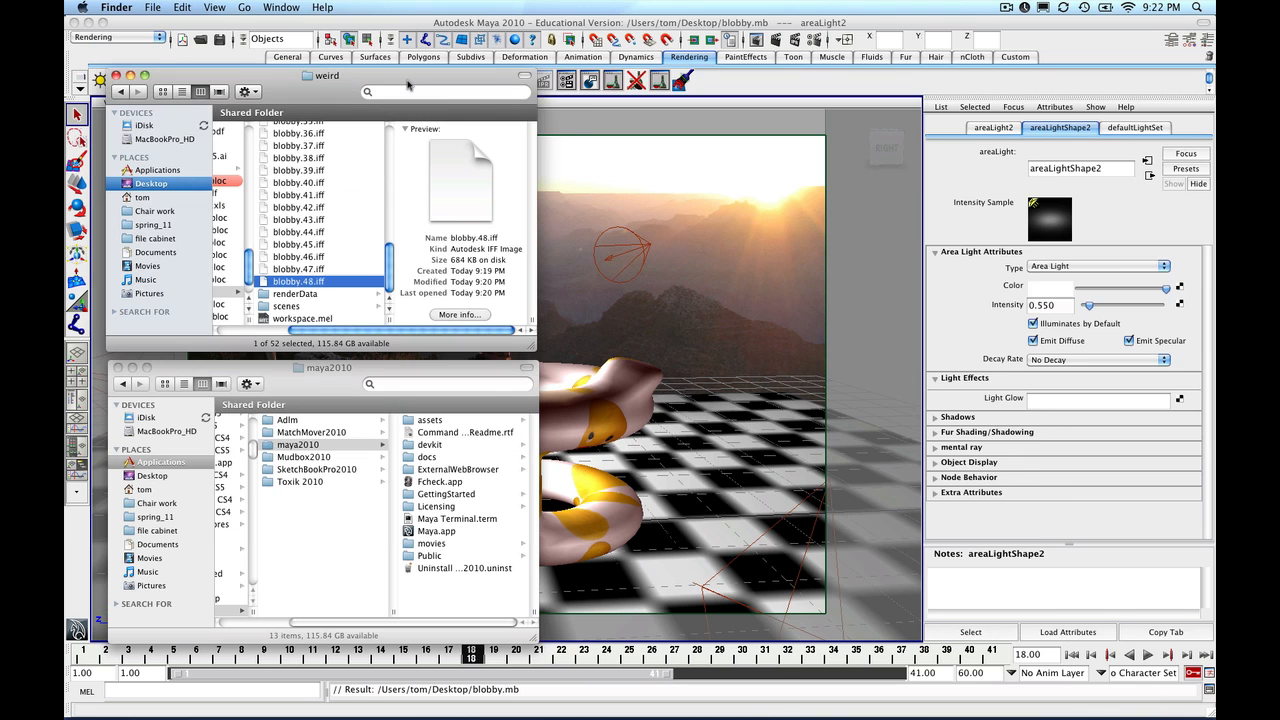
- Create a new folder named frames inside the weird project folder
scroll(313, 200, "up", 10)
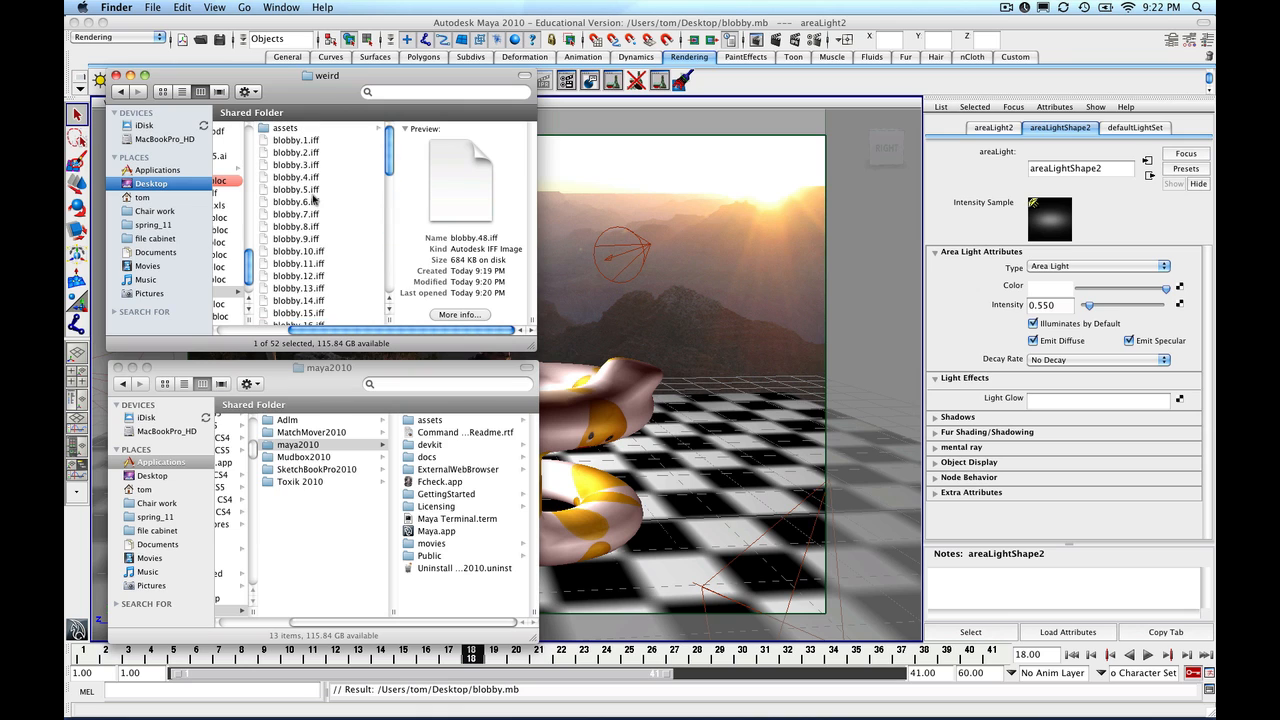
left_click(221, 288)
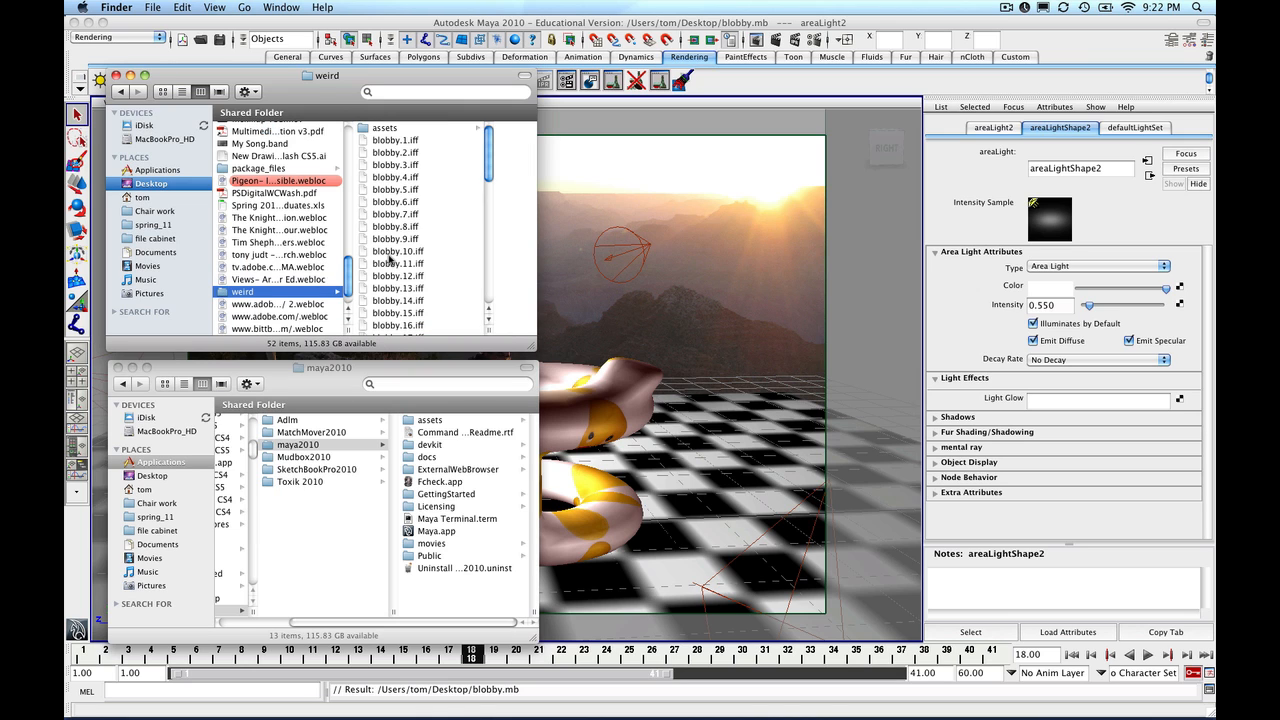
key("shift+super+n")
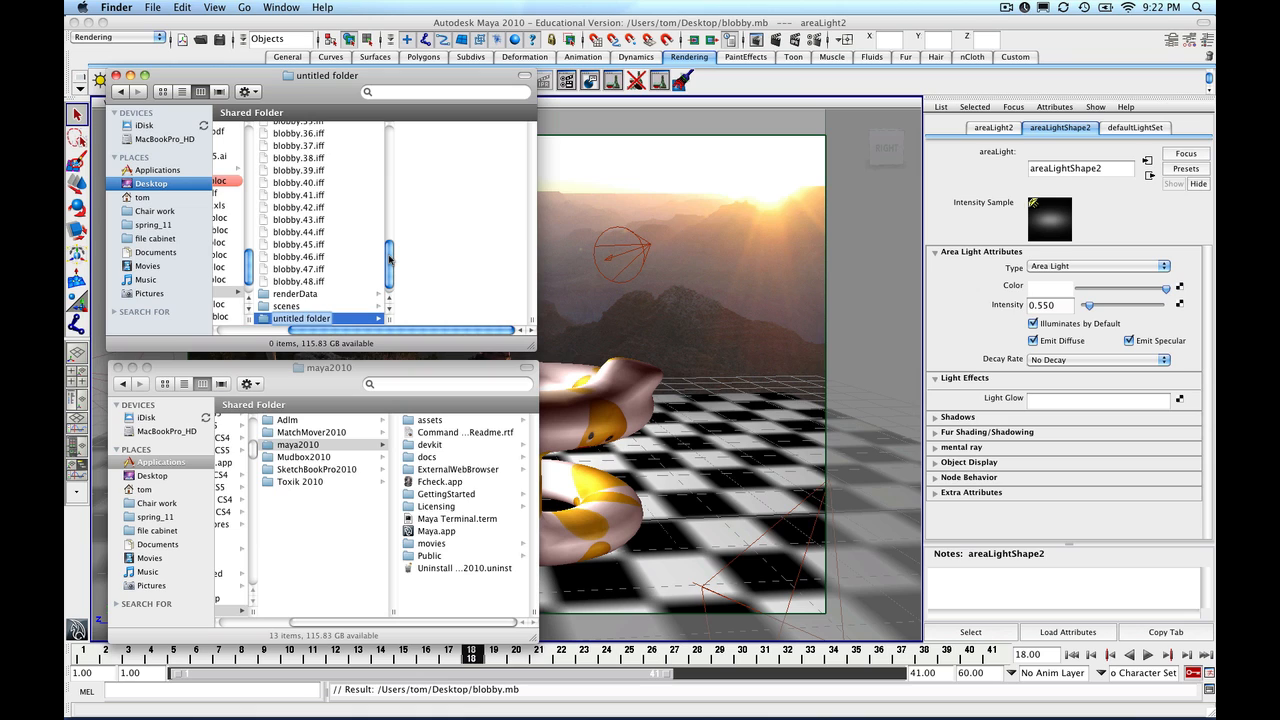
type("frames")
key("Return")
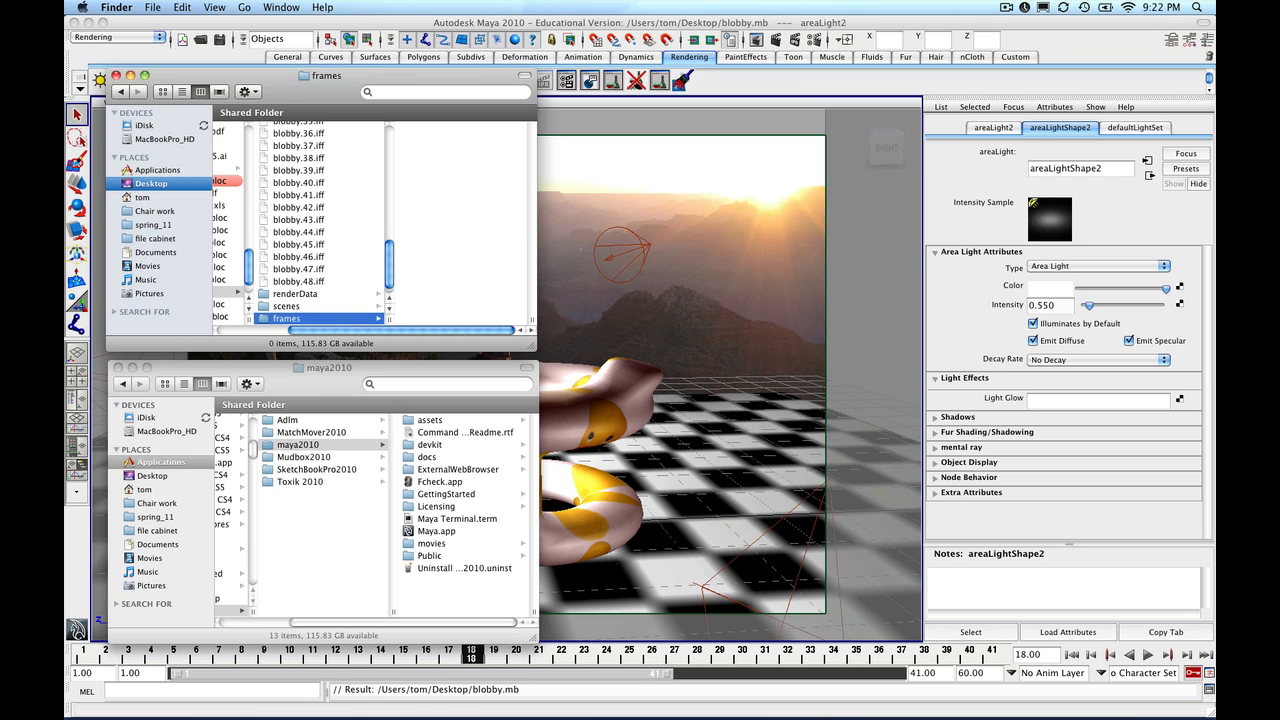
- Move all rendered frames from blobby.1.iff to blobby.48.iff into the frames folder, and check the folder's contents
left_click(265, 283)
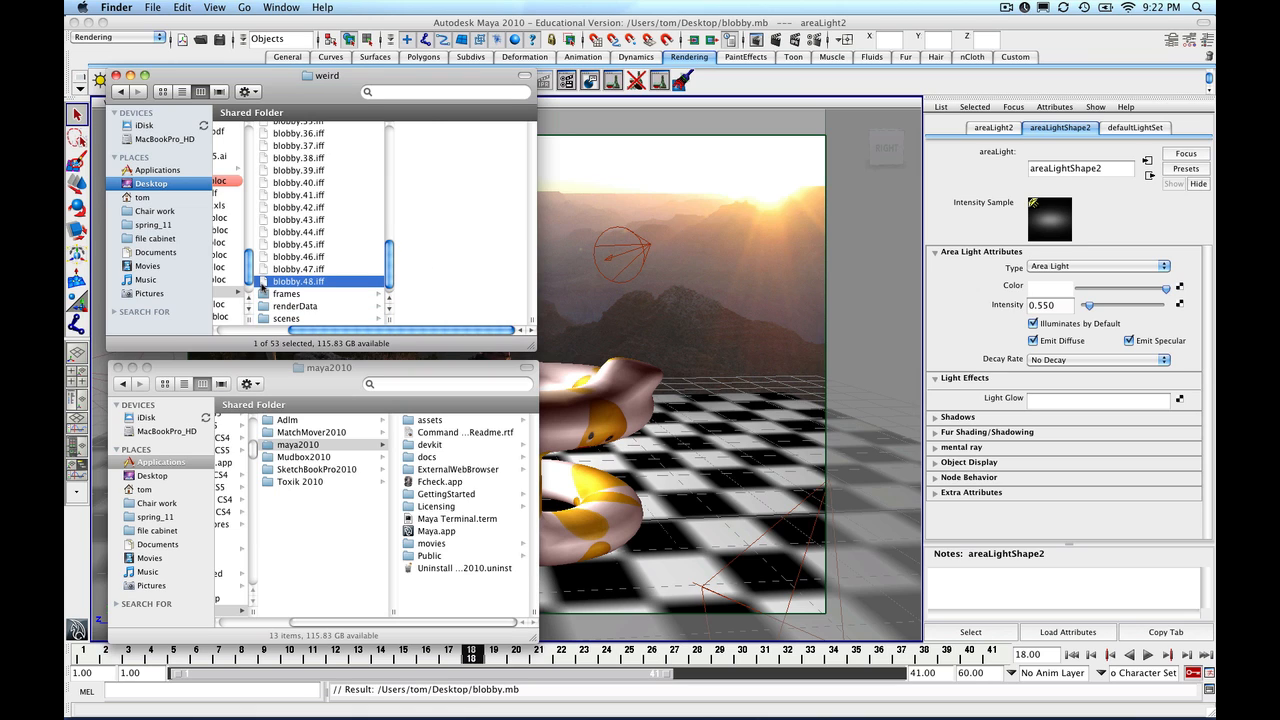
left_click_drag(389, 266, 389, 140)
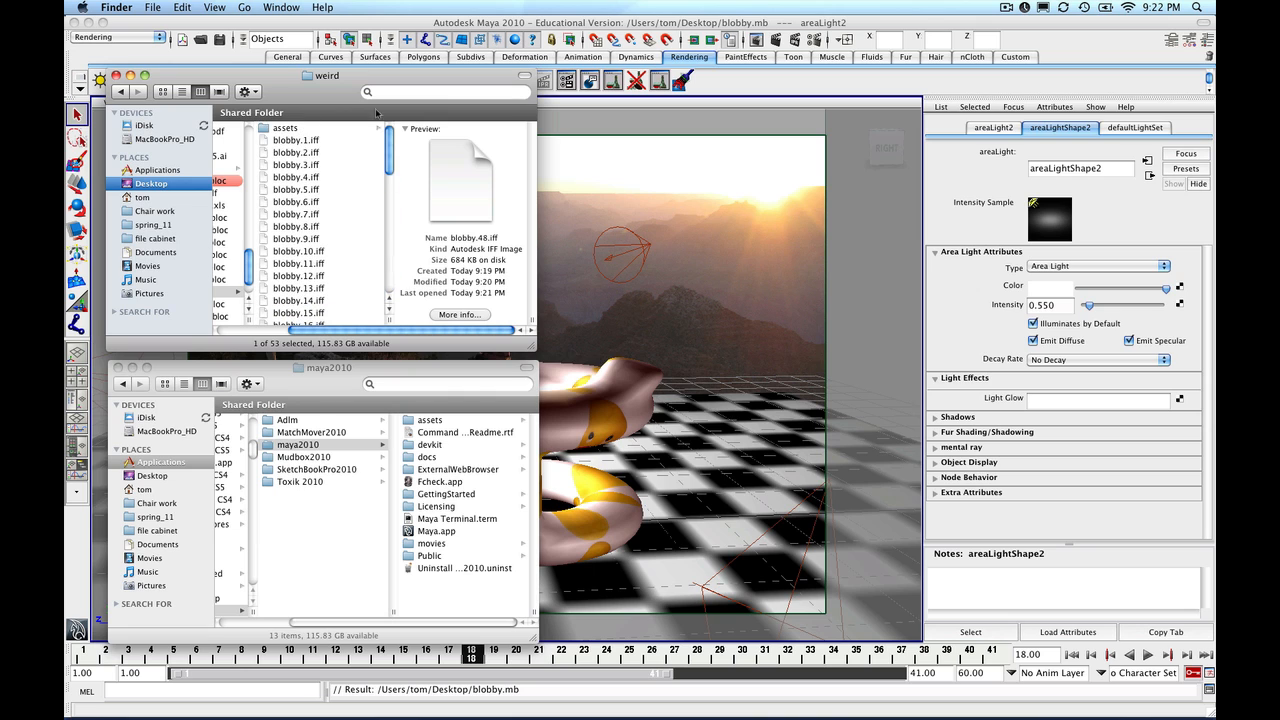
left_click(264, 141, "shift")
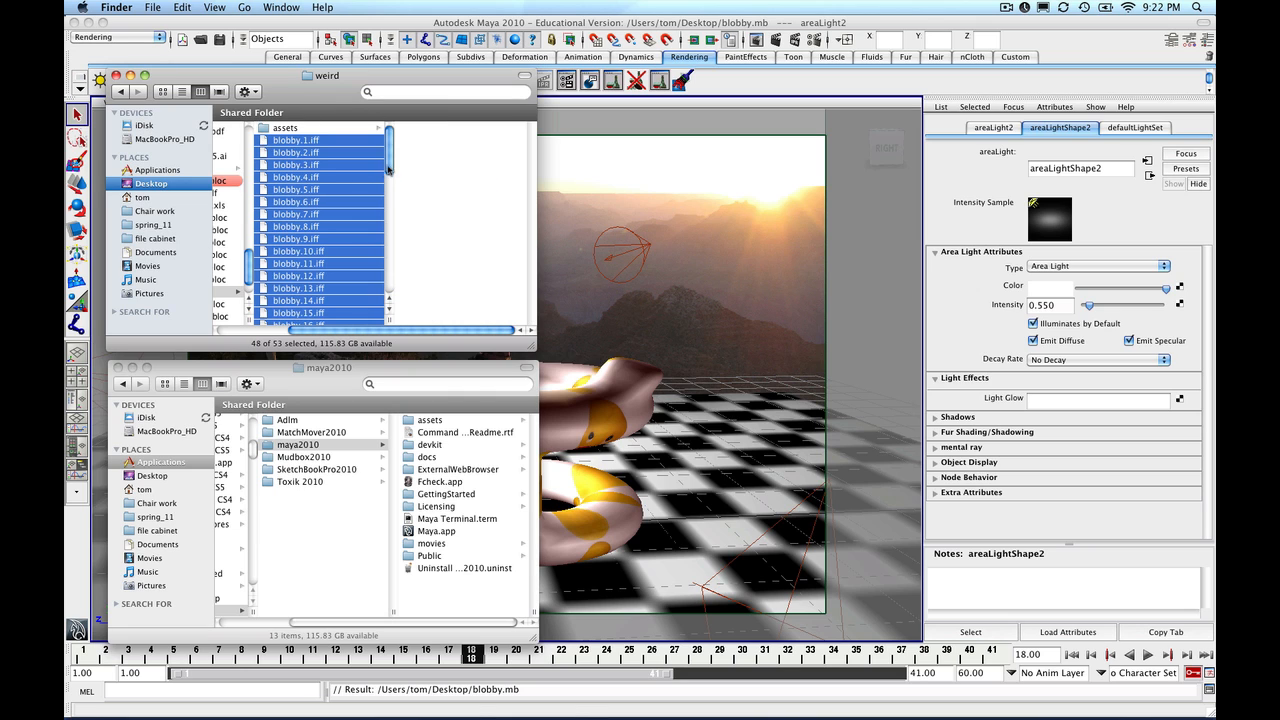
left_click_drag(390, 170, 386, 307)
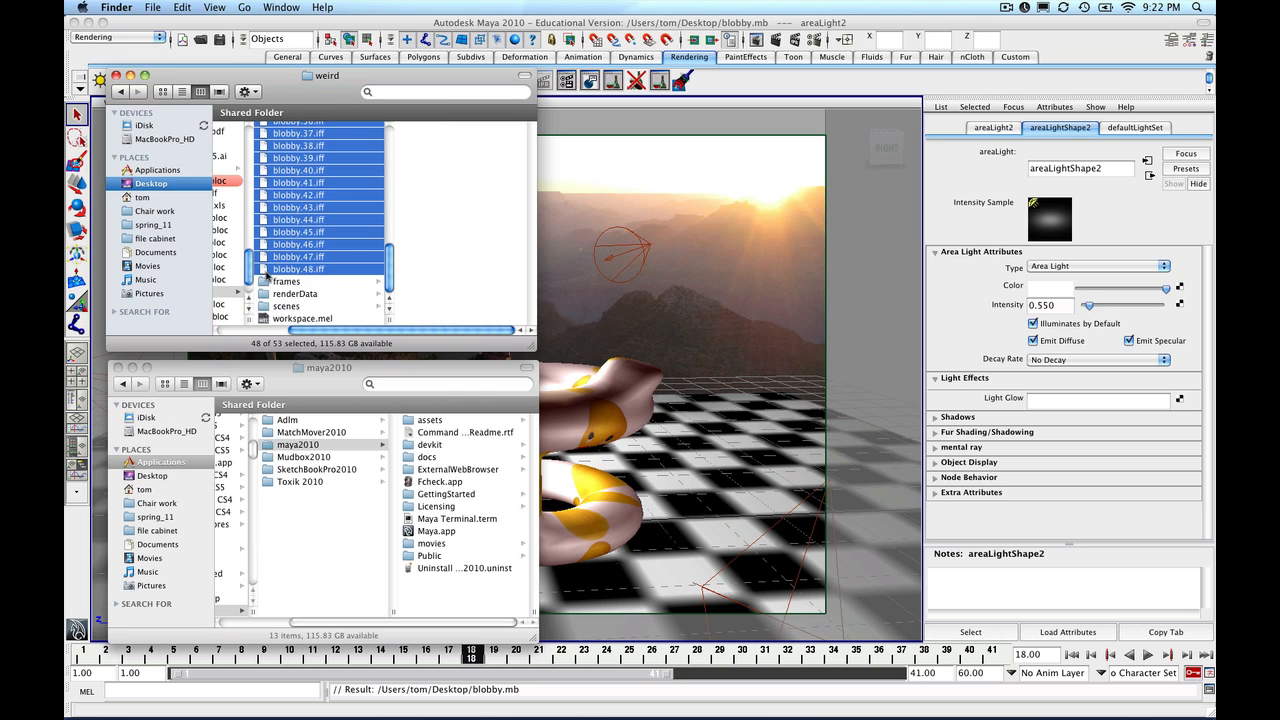
left_click_drag(268, 282, 268, 283)
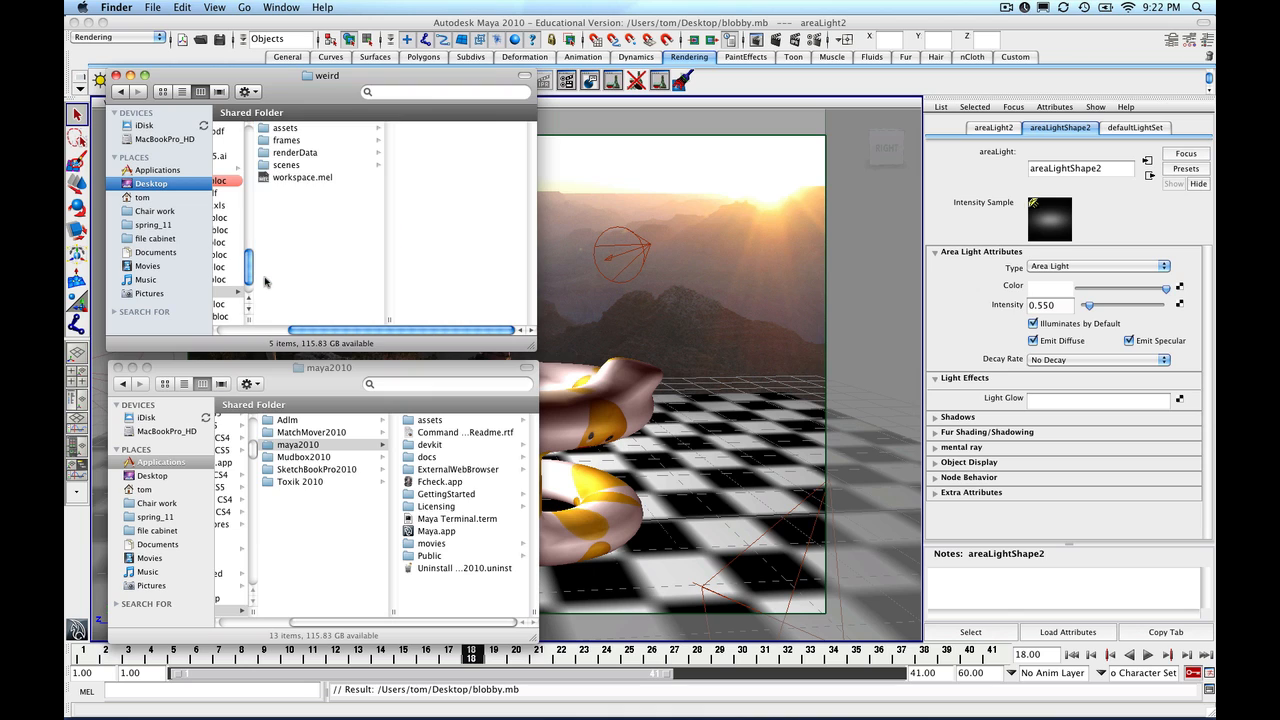
left_click(271, 140)
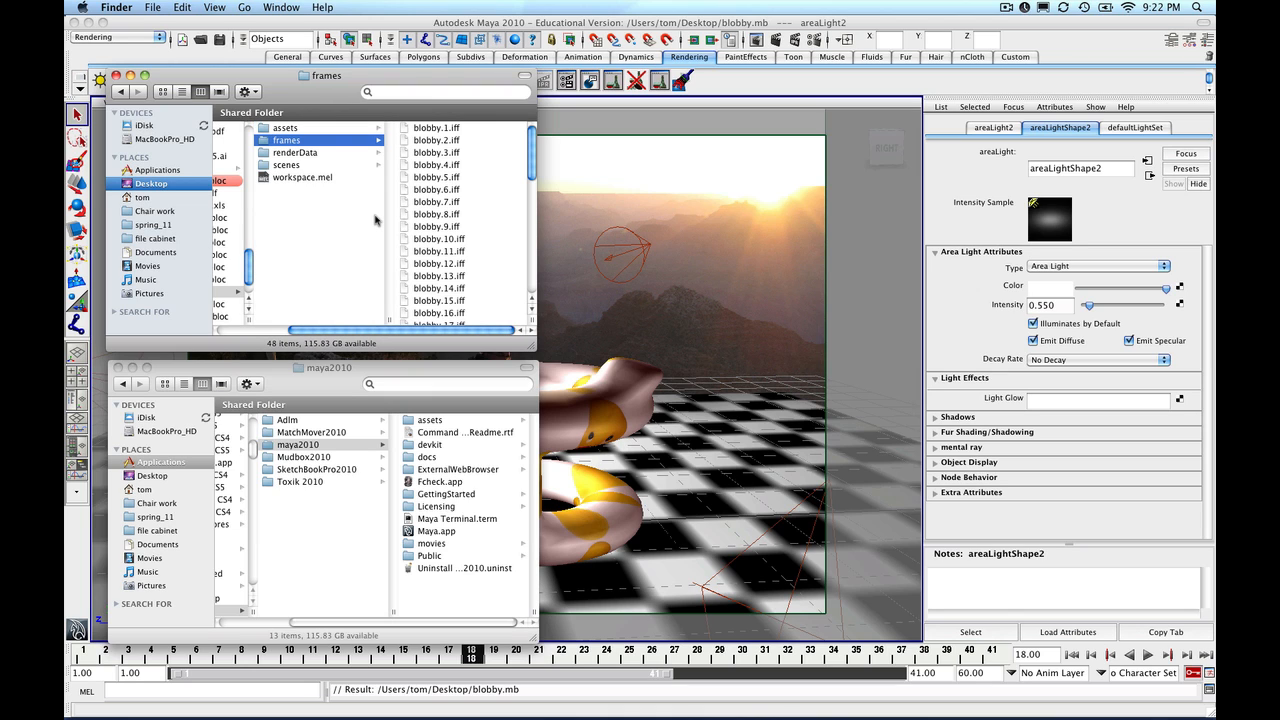
scroll(530, 203, "down", 10)
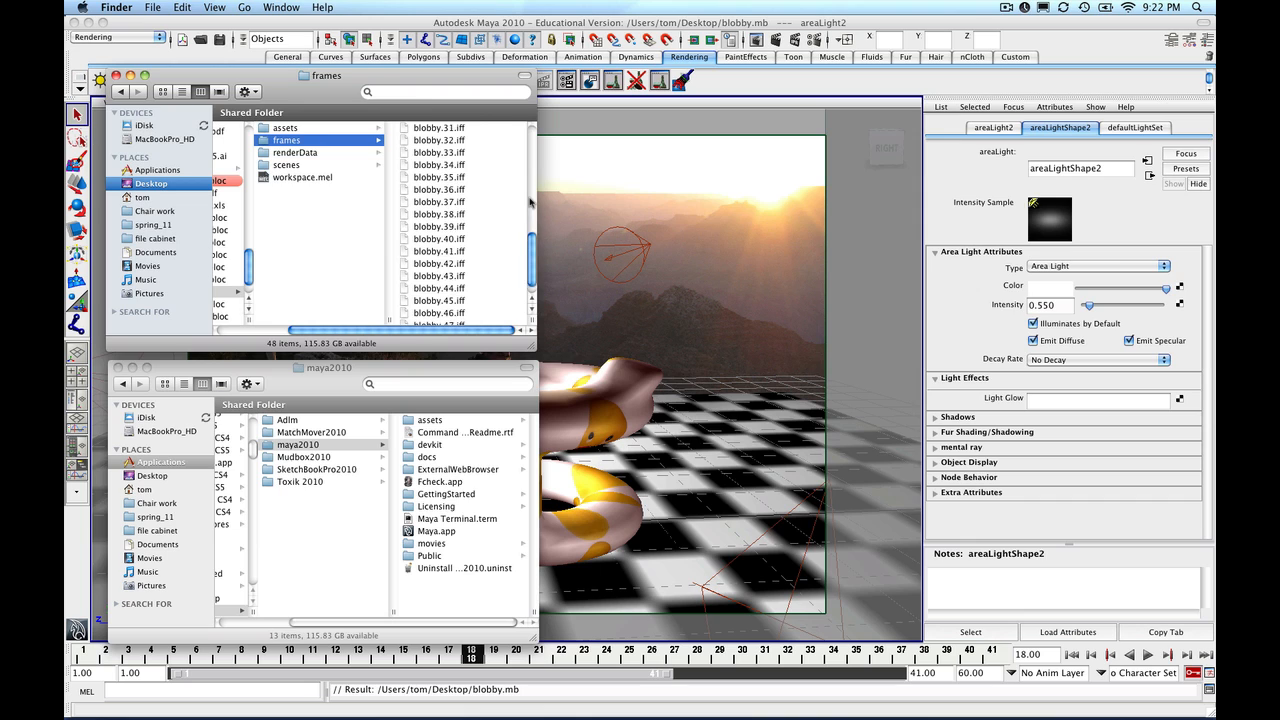
scroll(530, 203, "up", 10)
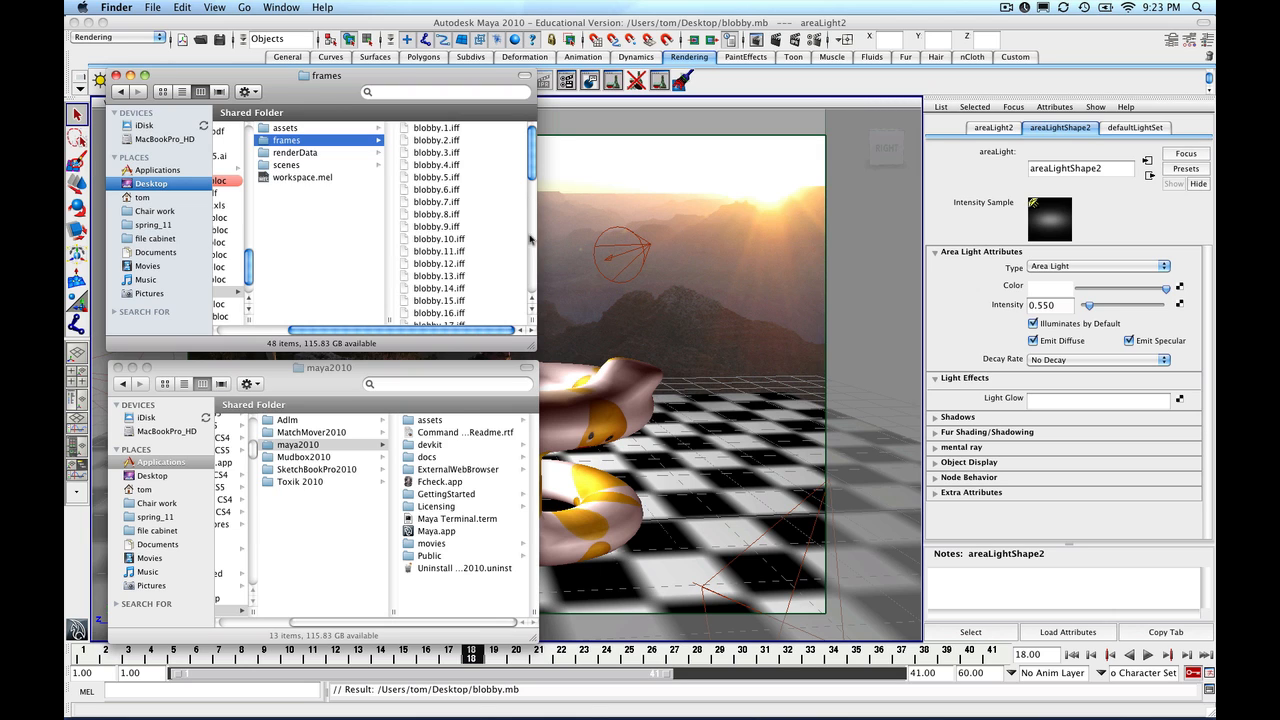
- Launch Fcheck.app from the maya2010 application folder
left_click(406, 484)
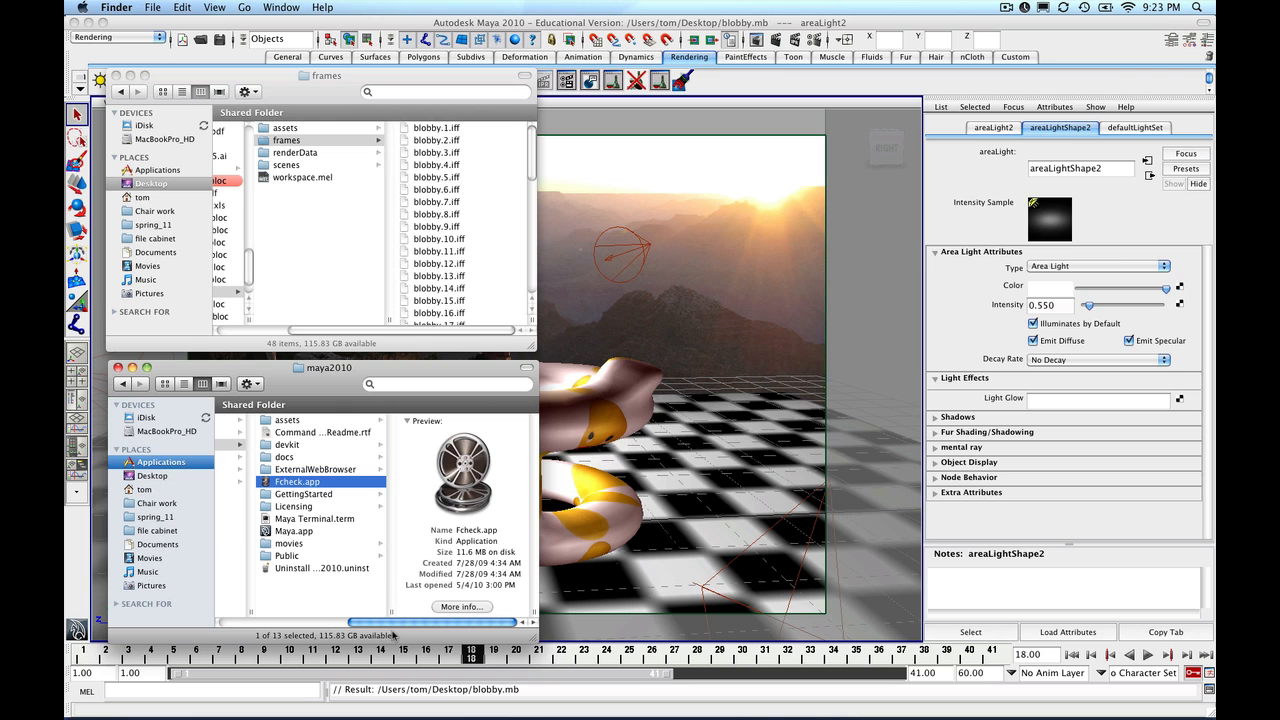
mouse_move(390, 622)
left_mouse_down()
mouse_move(226, 625)
mouse_move(395, 633)
left_mouse_up()
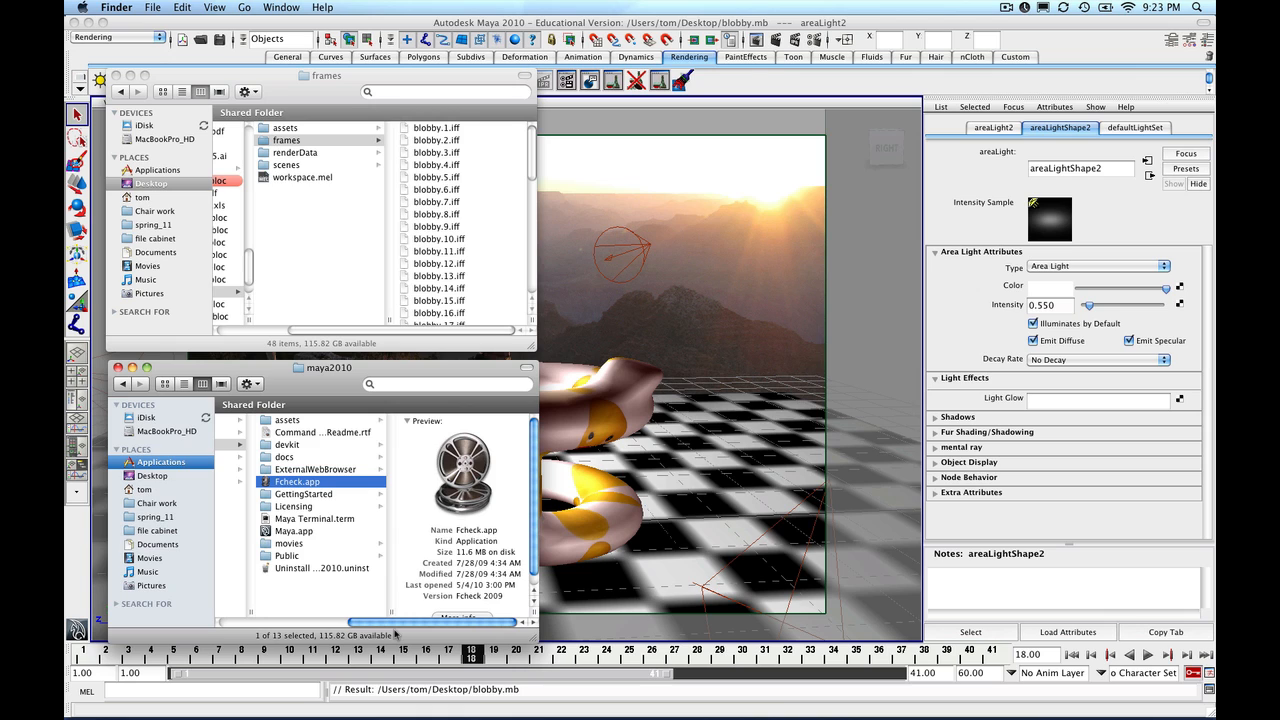
double_click(267, 483)
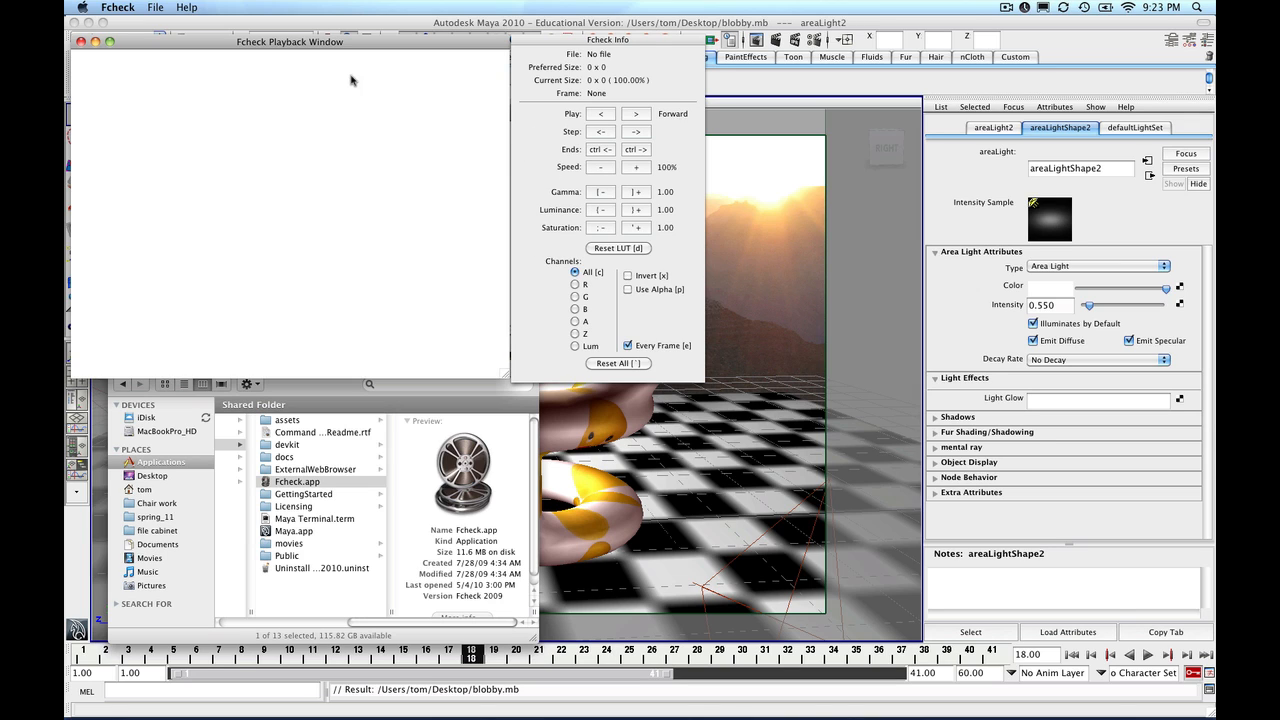
- Open the rendered image sequence in Fcheck, starting from blobby.1.iff in the frames folder inside weird
left_click(160, 8)
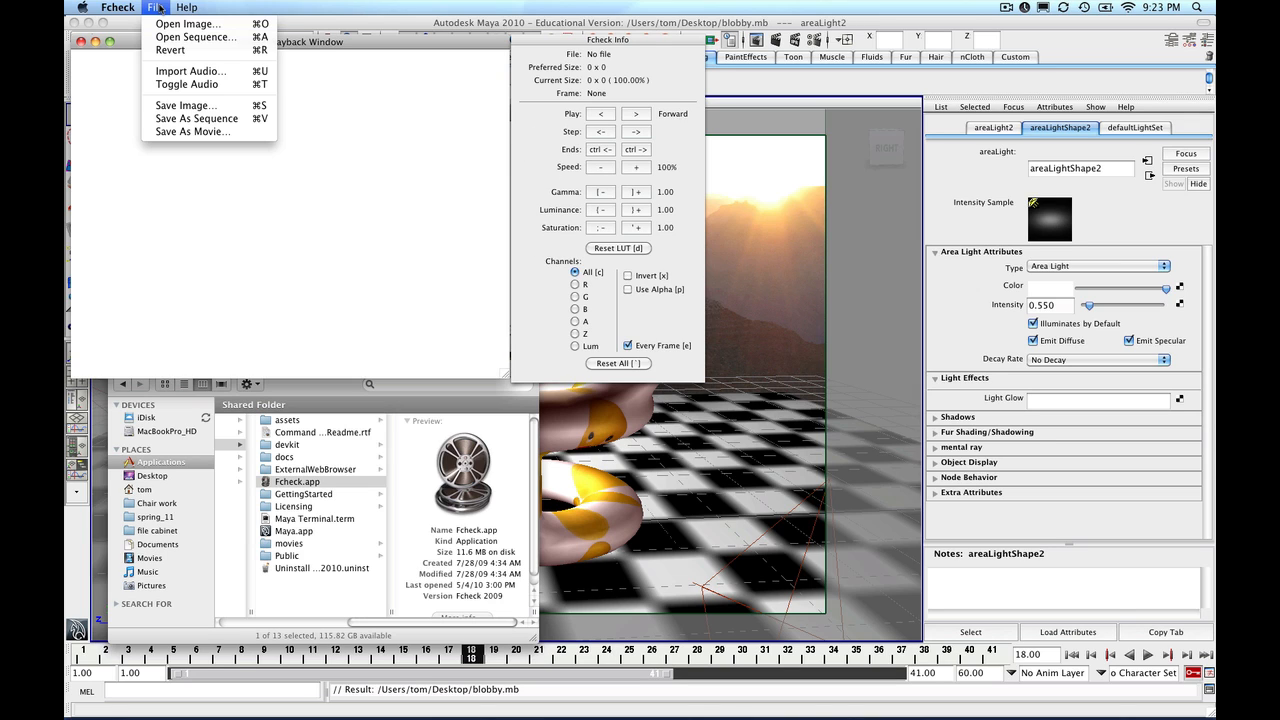
left_click(168, 37)
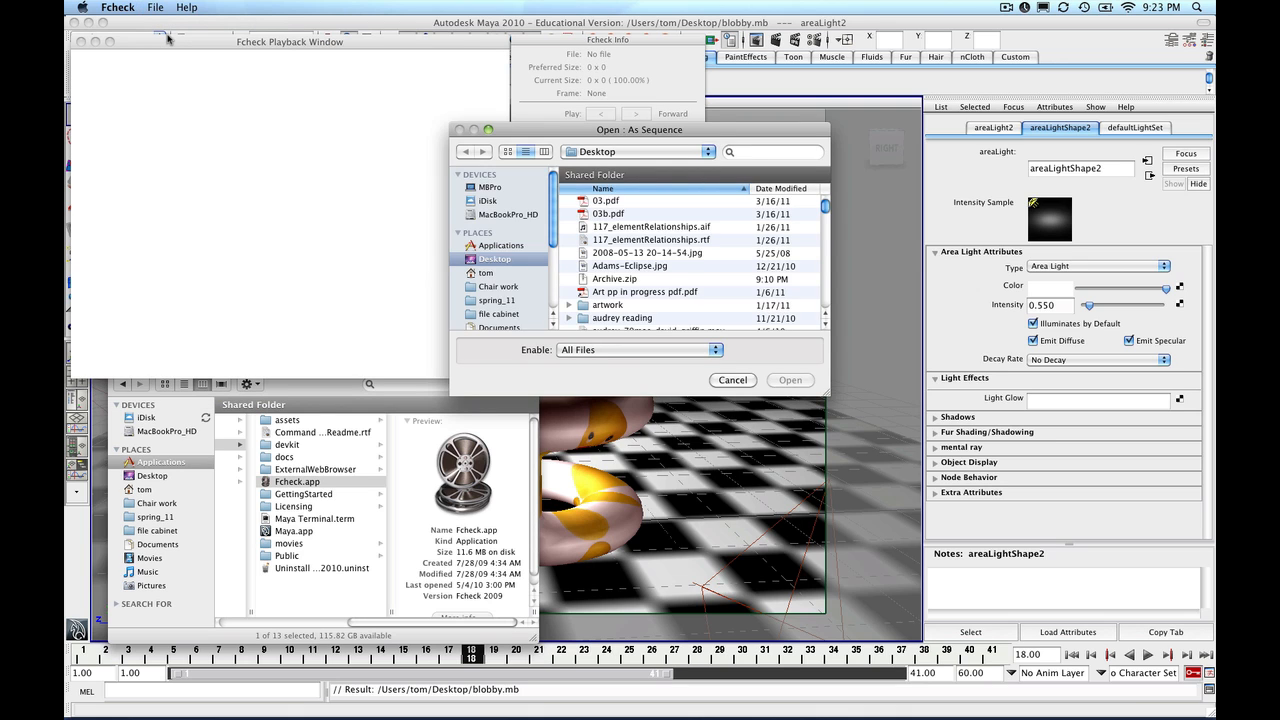
left_click(545, 151)
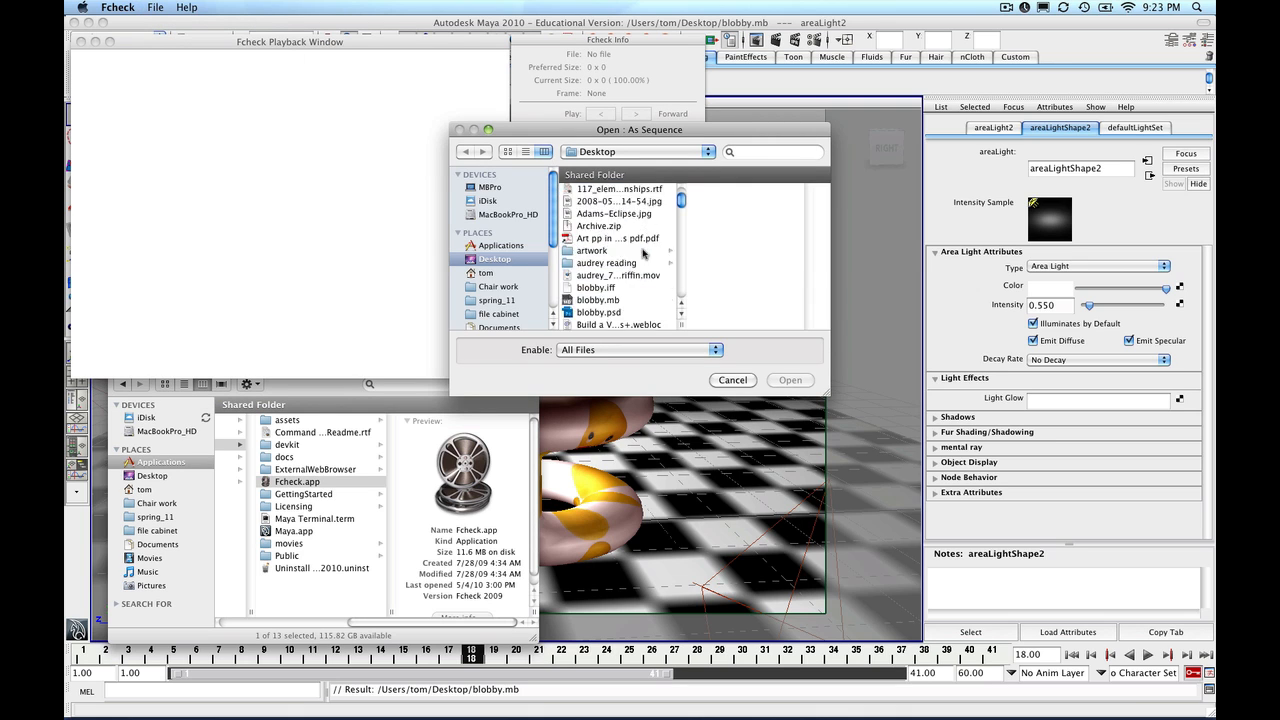
scroll(640, 253, "down", 15)
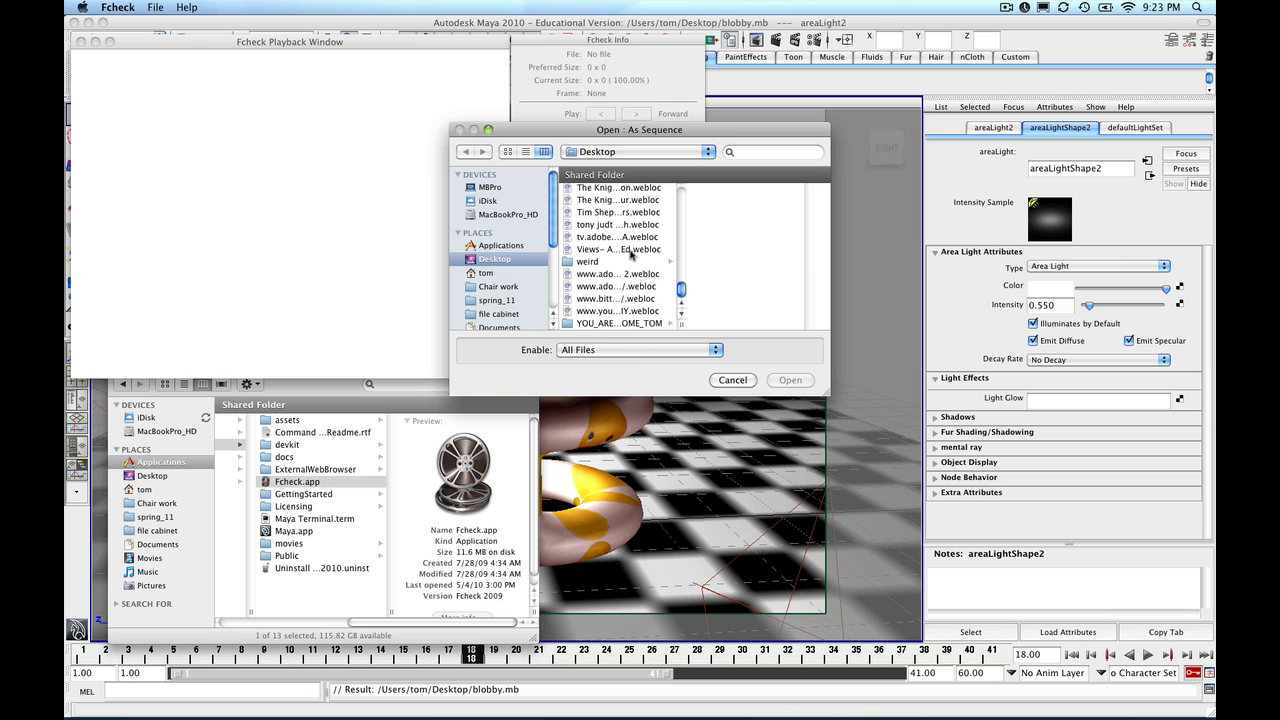
left_click(624, 262)
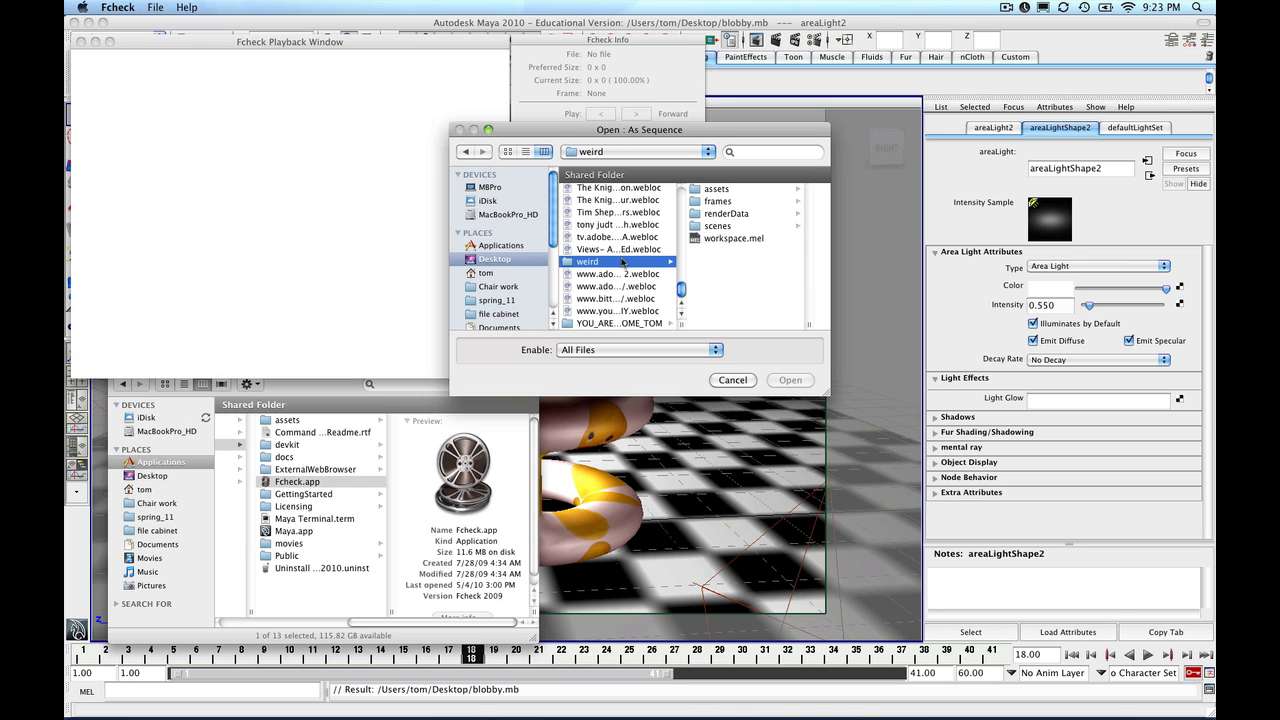
left_click(701, 203)
left_click(719, 190)
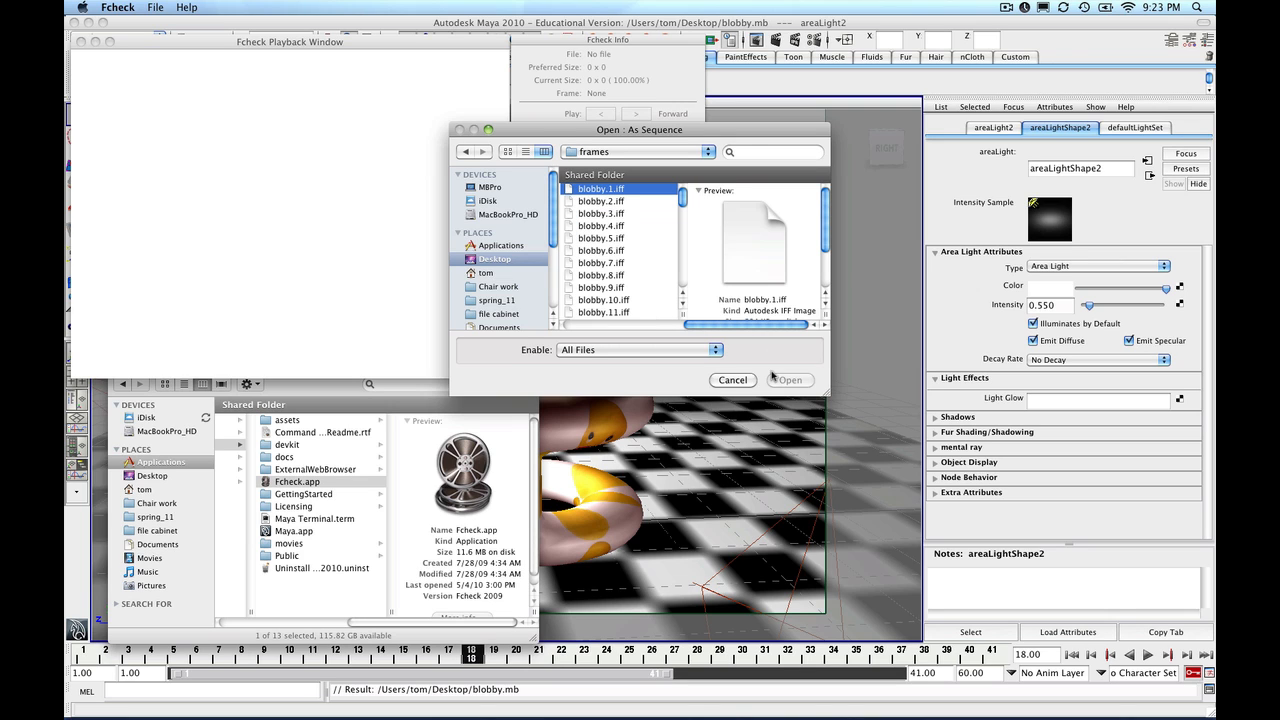
left_click(786, 380)
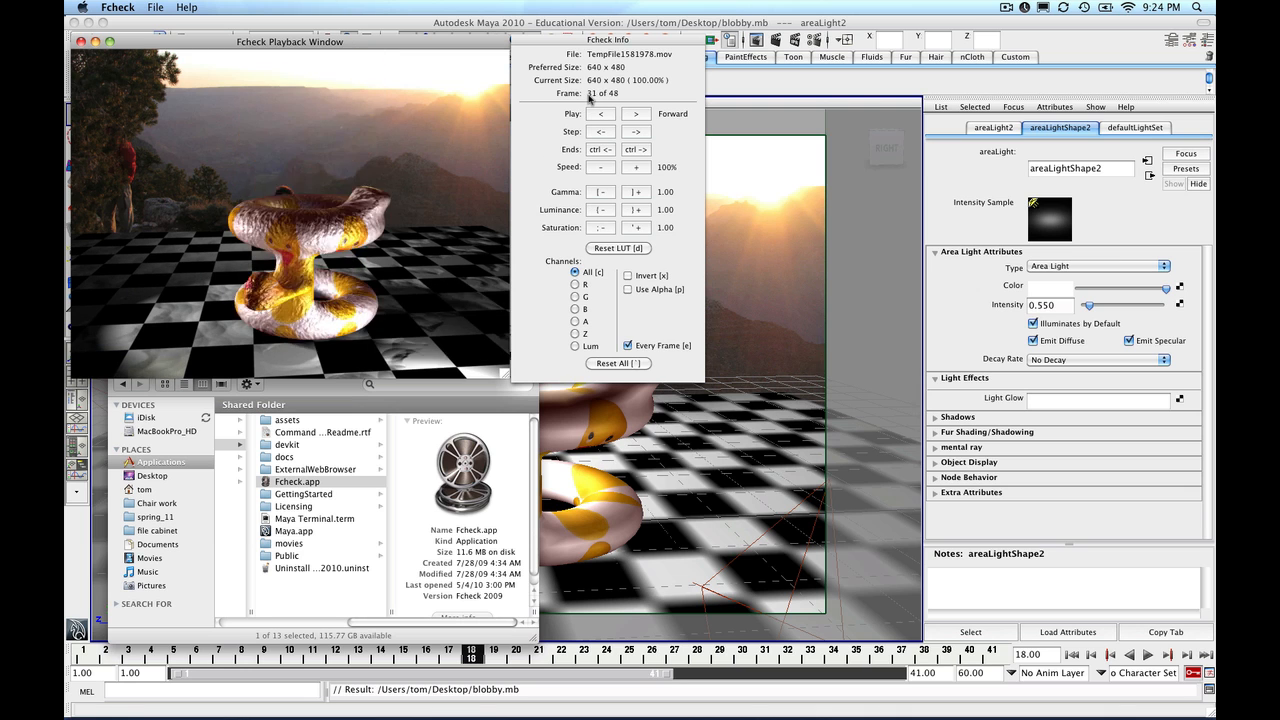
- Save the loaded sequence as a movie named weird in the weird project folder, using the current color and size transformations
left_click(157, 8)
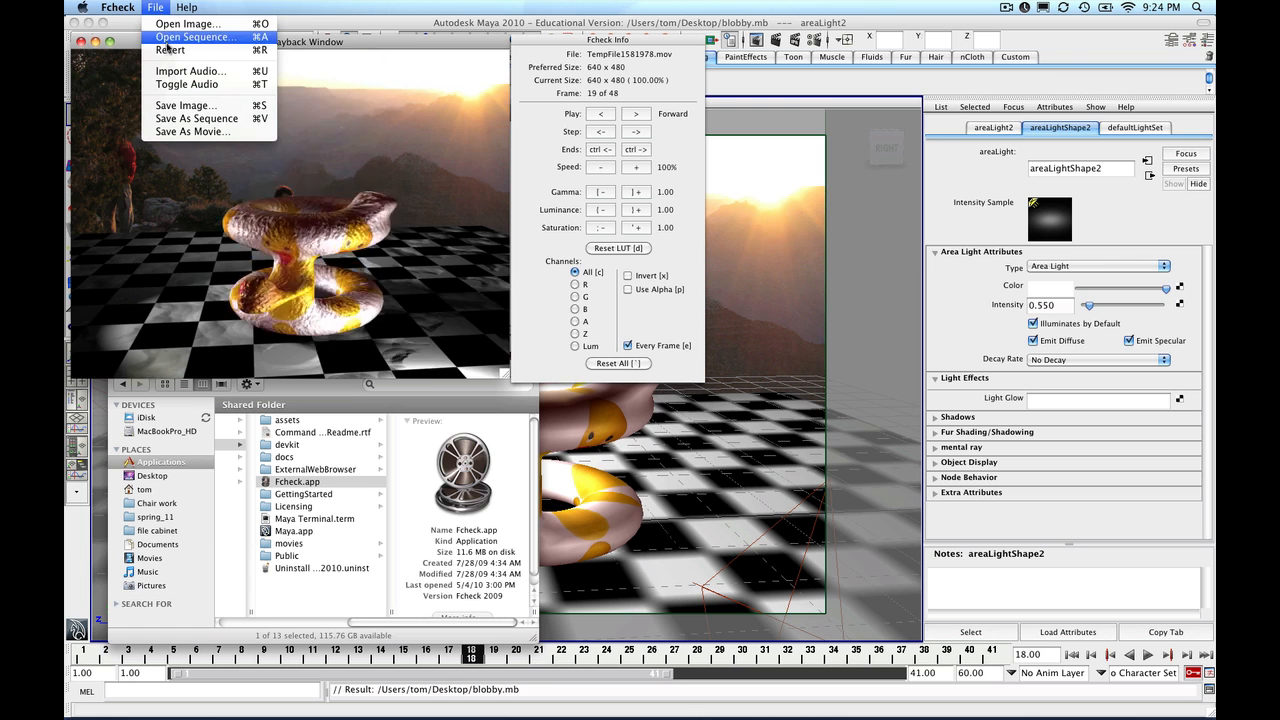
left_click(186, 131)
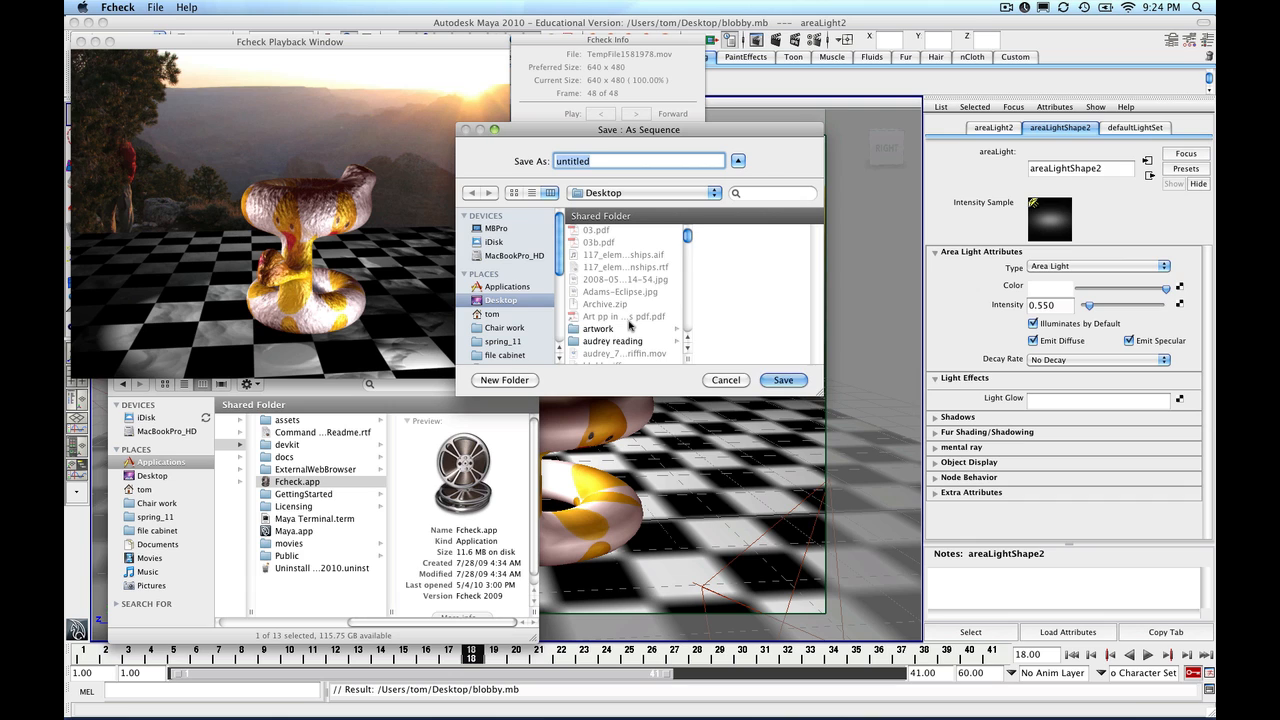
scroll(630, 322, "down", 15)
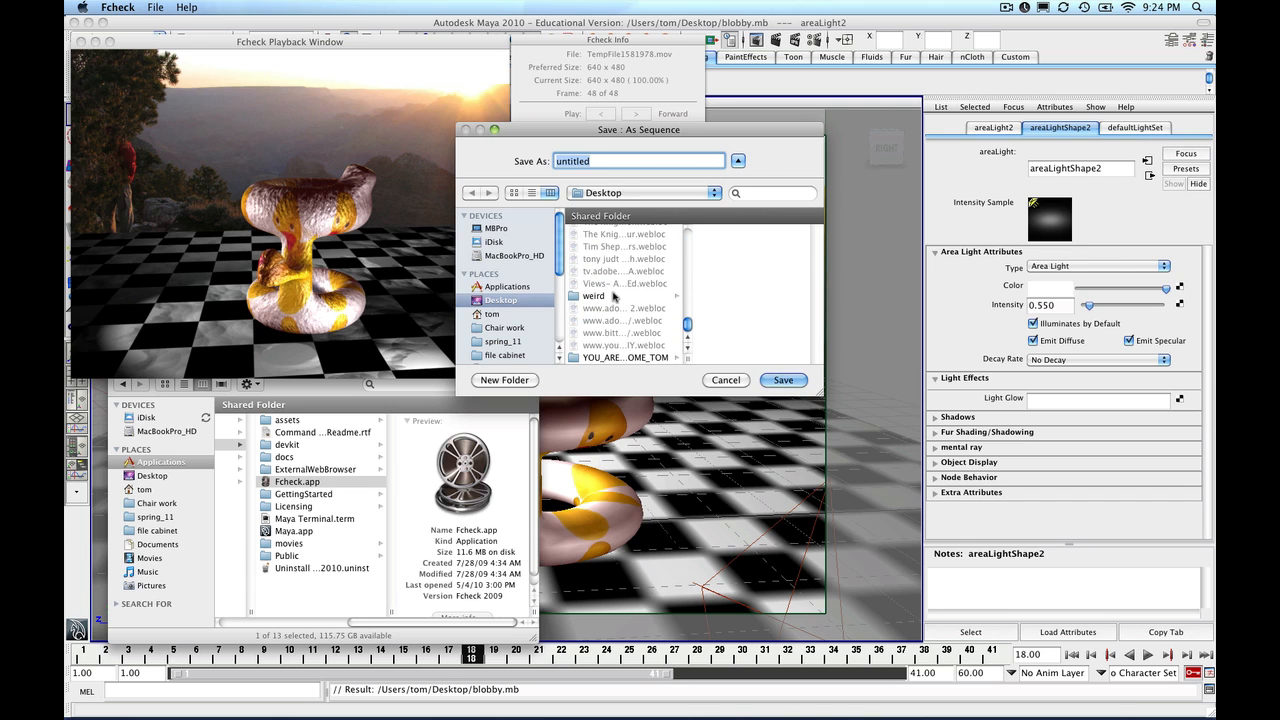
left_click(616, 296)
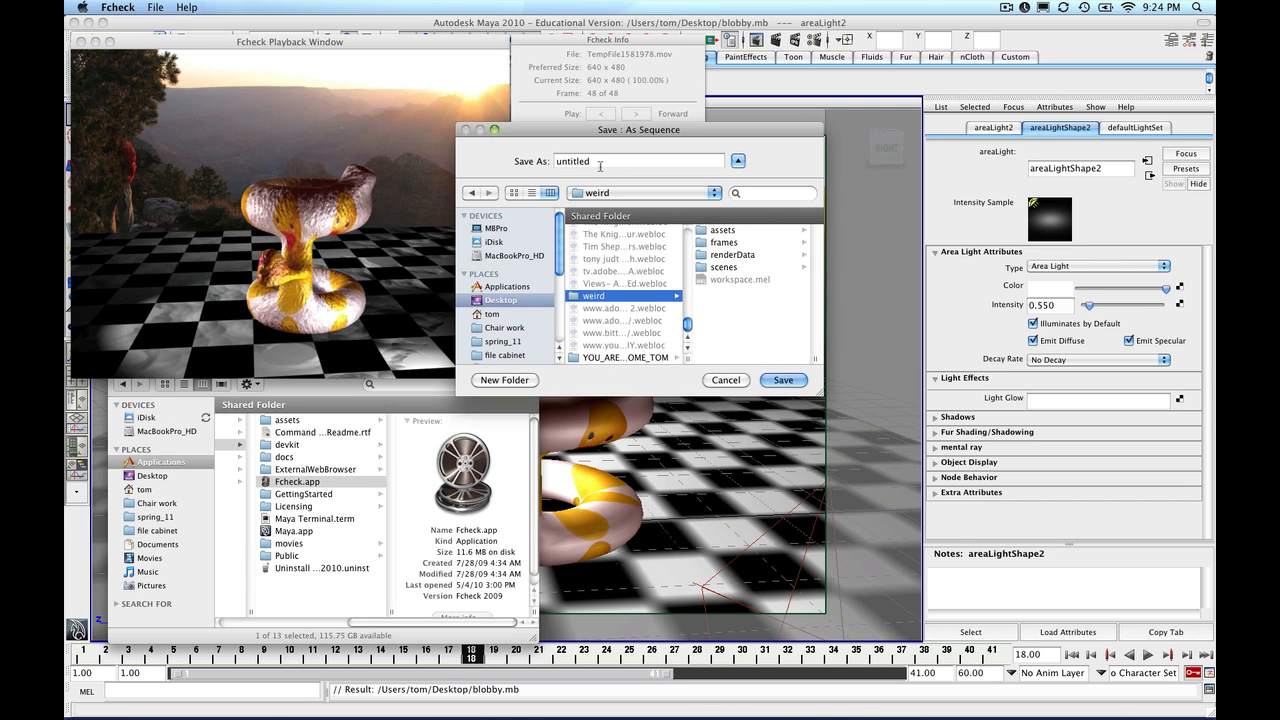
left_click_drag(600, 162, 527, 165)
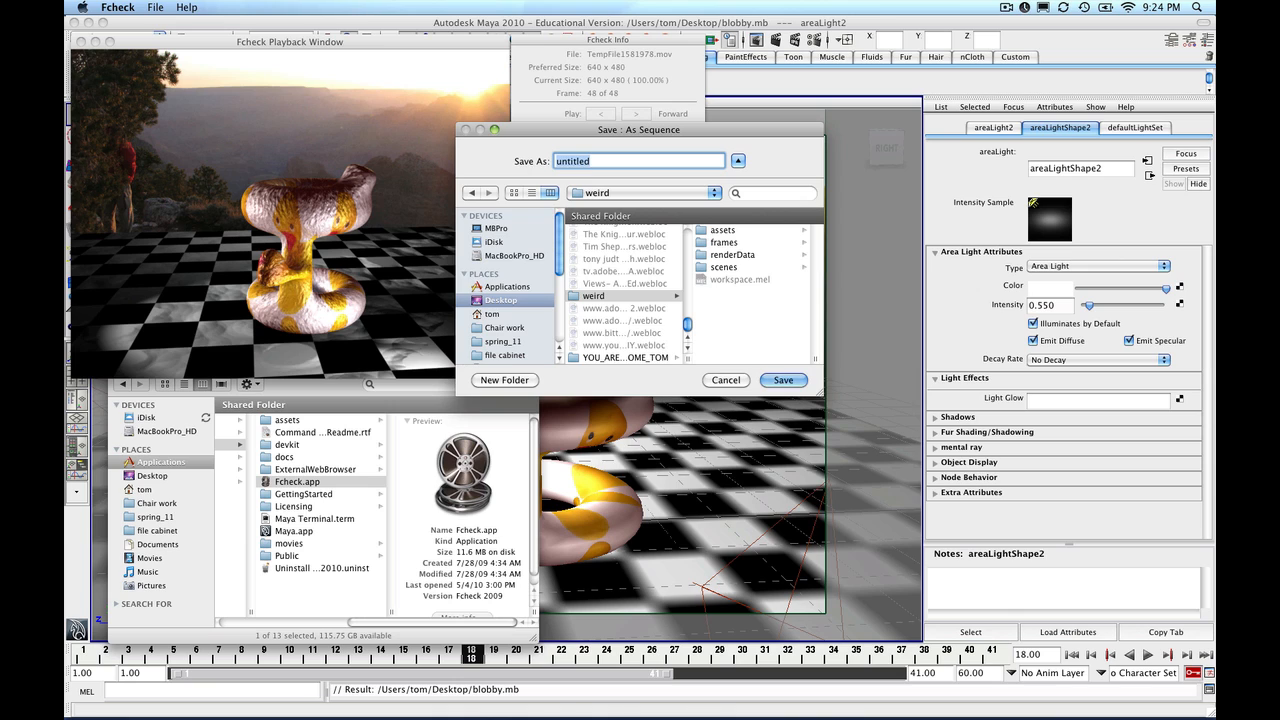
type("weird")
left_click(784, 381)
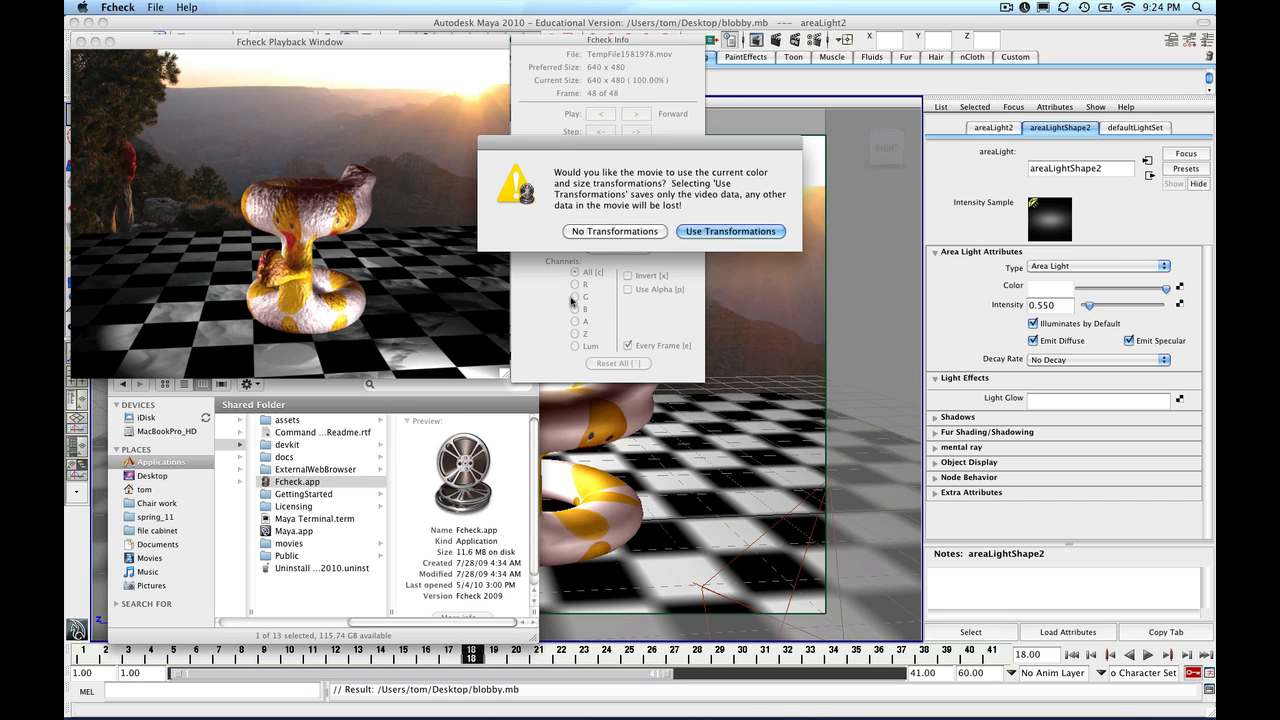
left_click(704, 230)
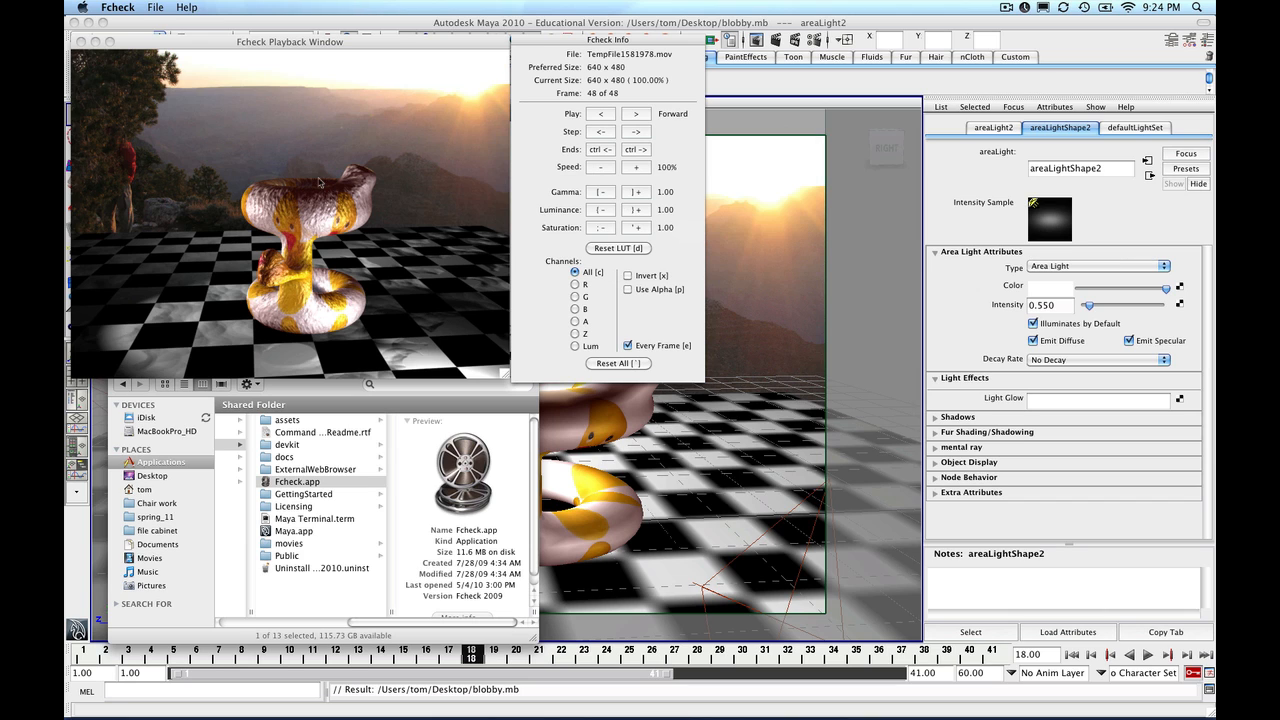
- Quit Fcheck and open weird.mov from the weird folder in QuickTime Player
left_click(203, 43)
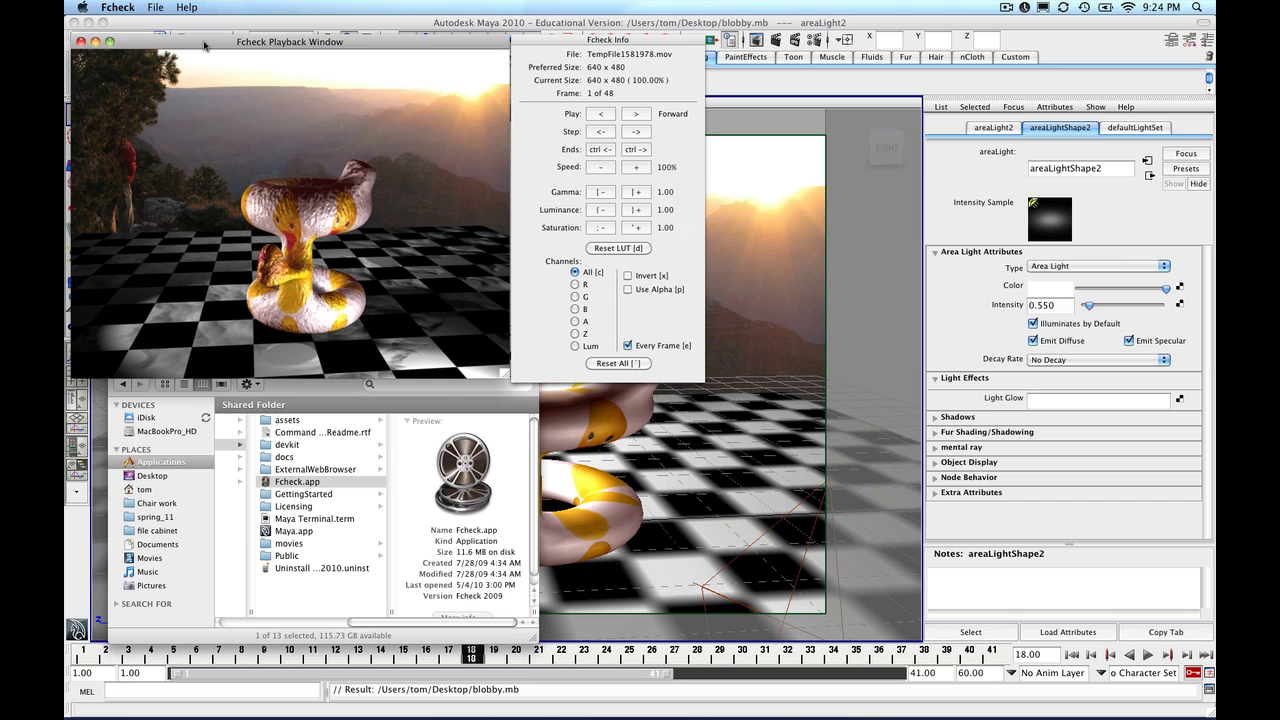
key("super+q")
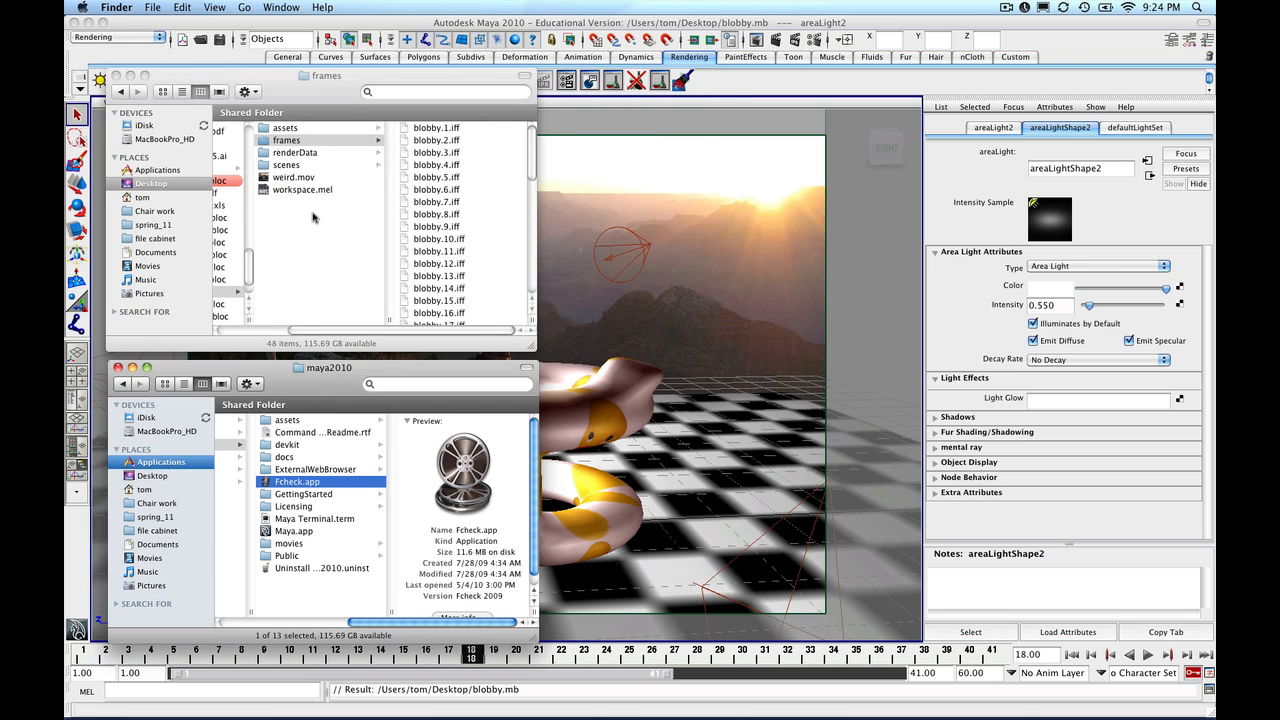
left_click(313, 217)
left_click(311, 179)
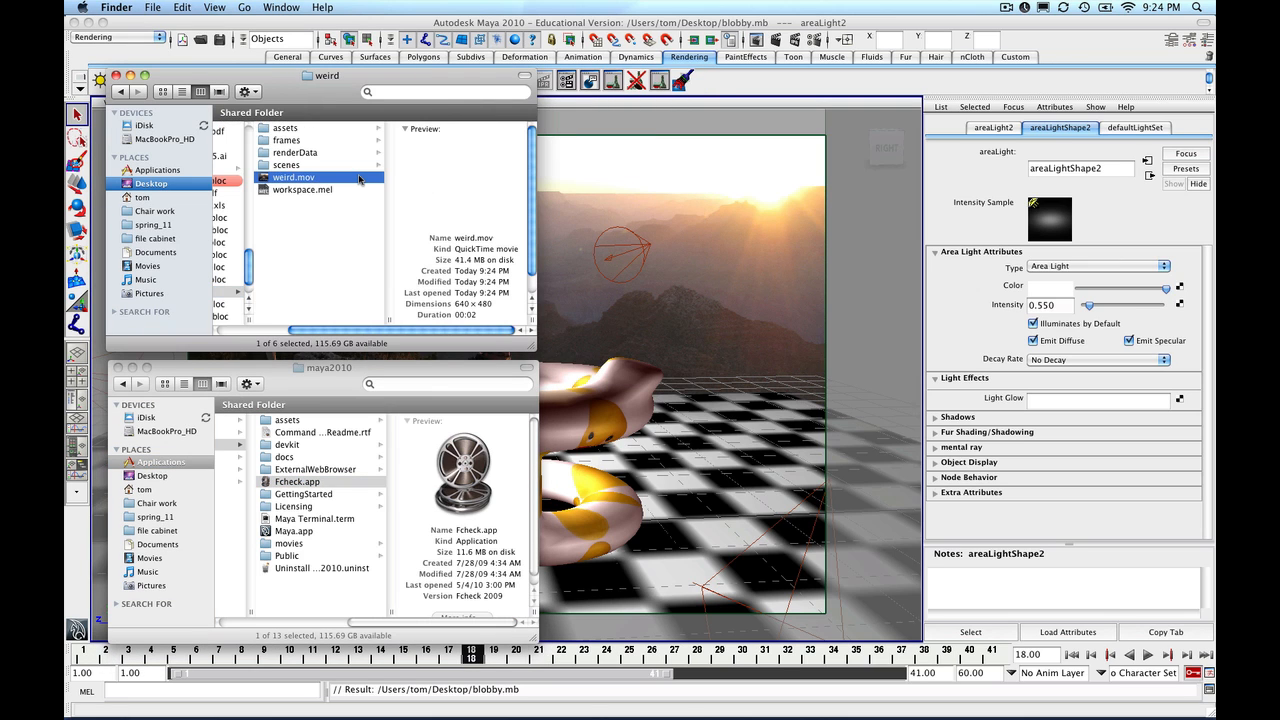
double_click(265, 180)
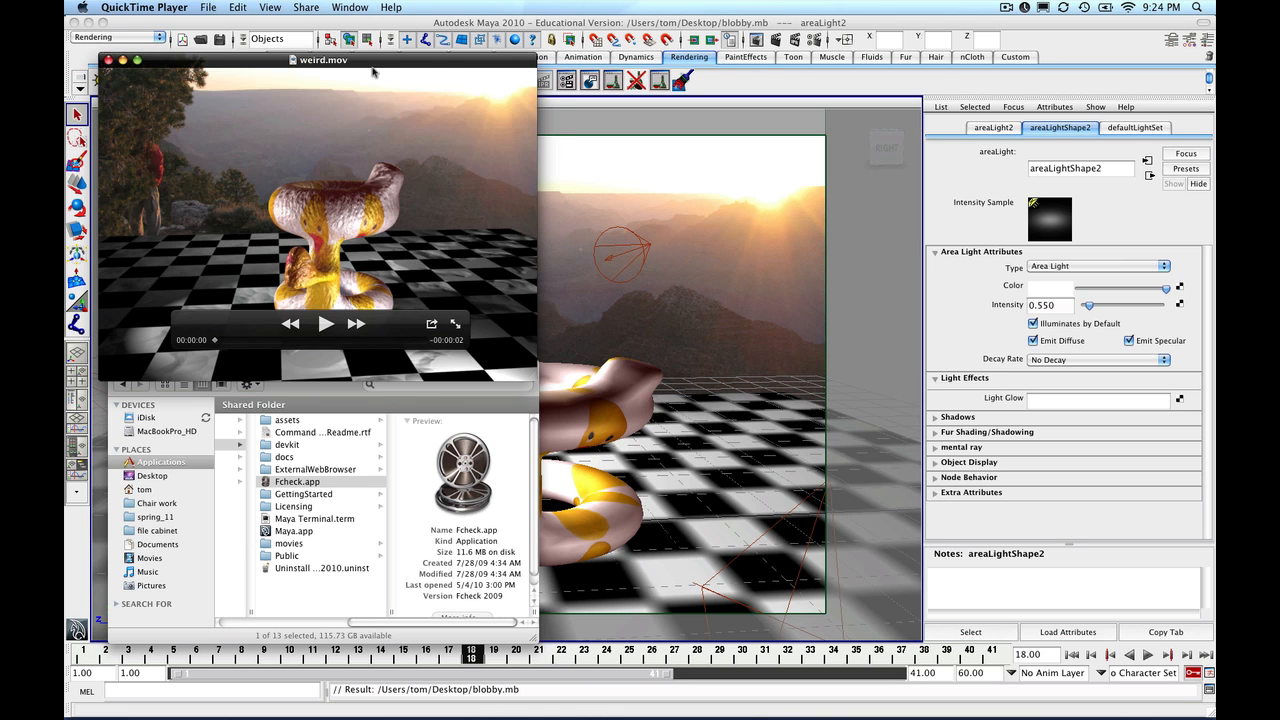
- Move the movie window clear of the screen edge, turn on Loop and play the movie
left_click_drag(376, 65, 462, 96)
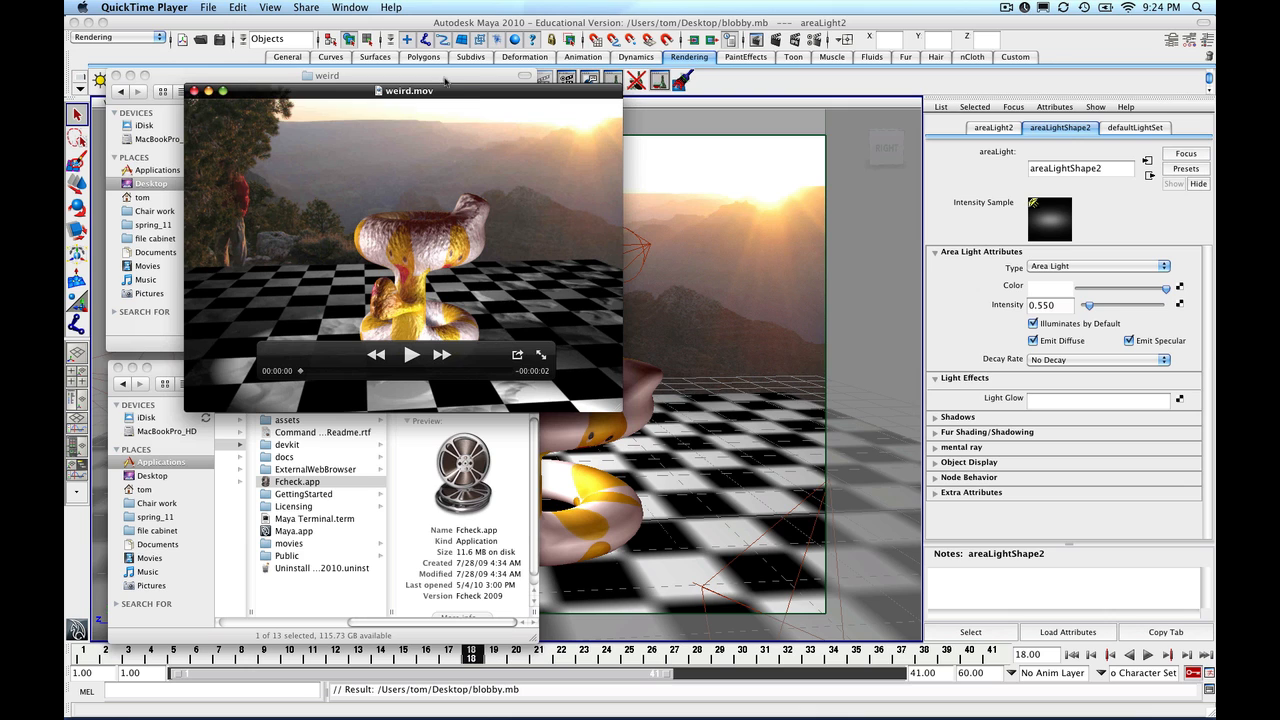
left_click(270, 8)
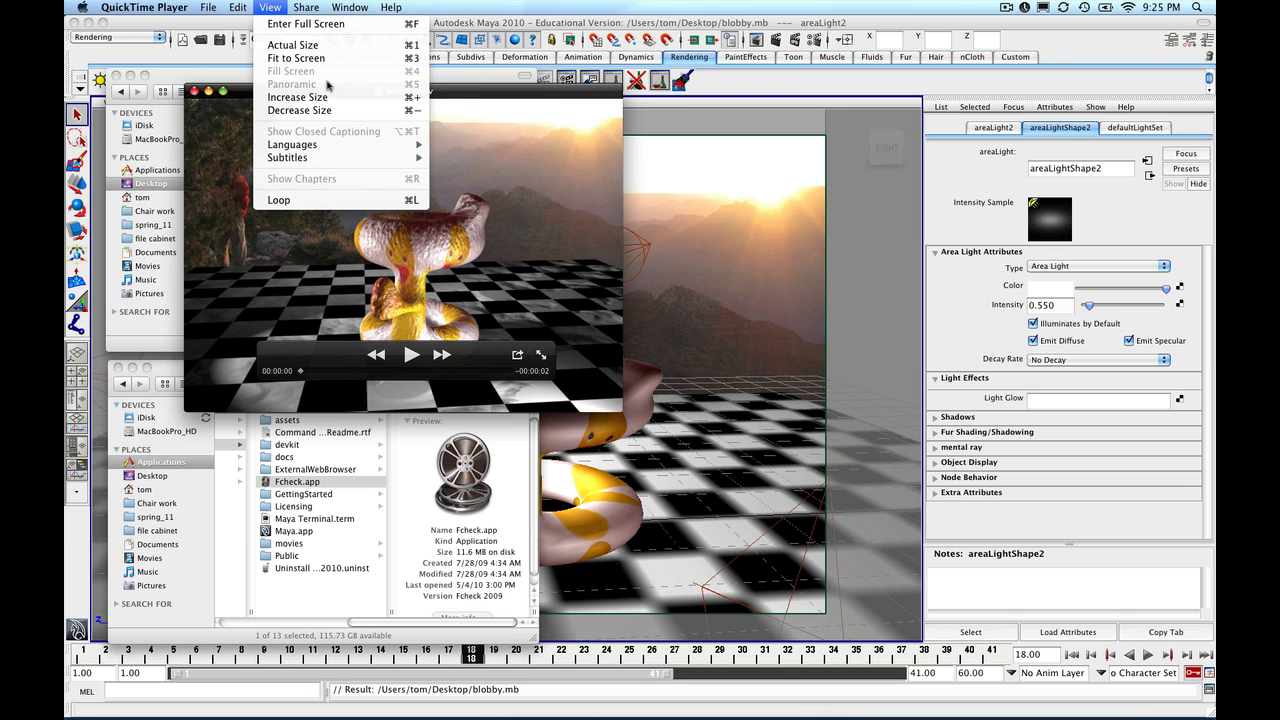
left_click(312, 199)
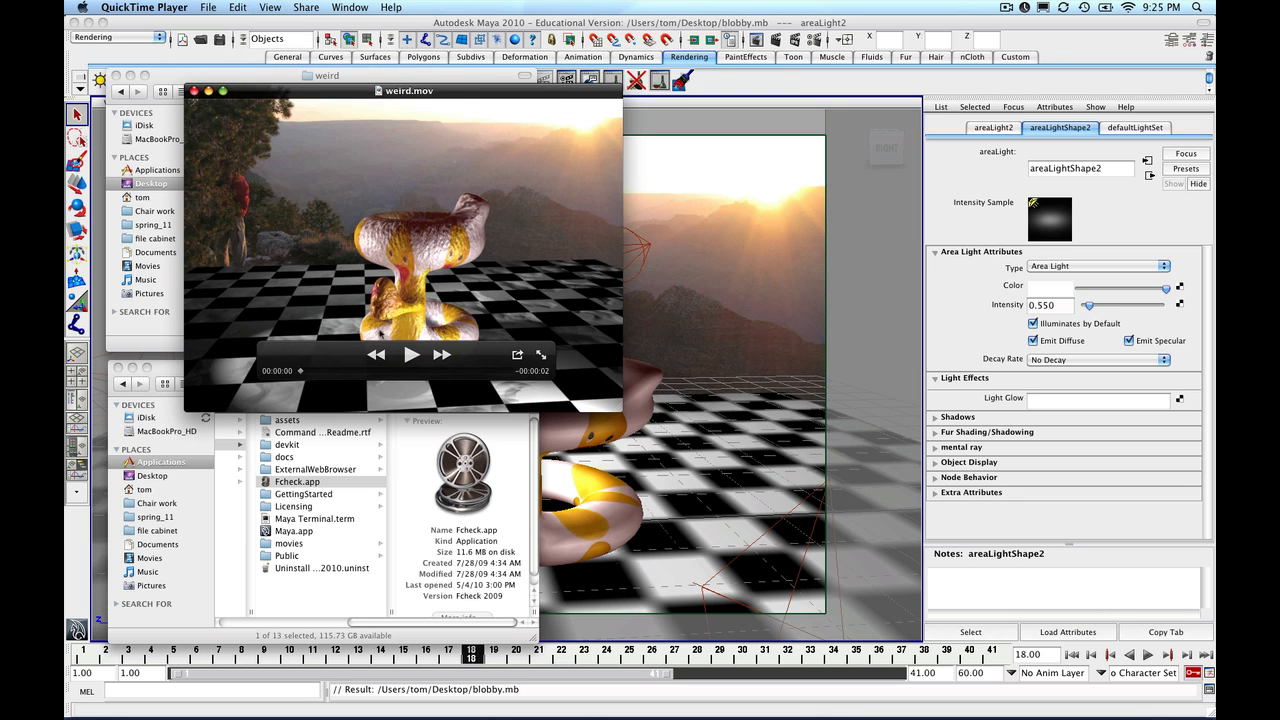
left_click(411, 355)
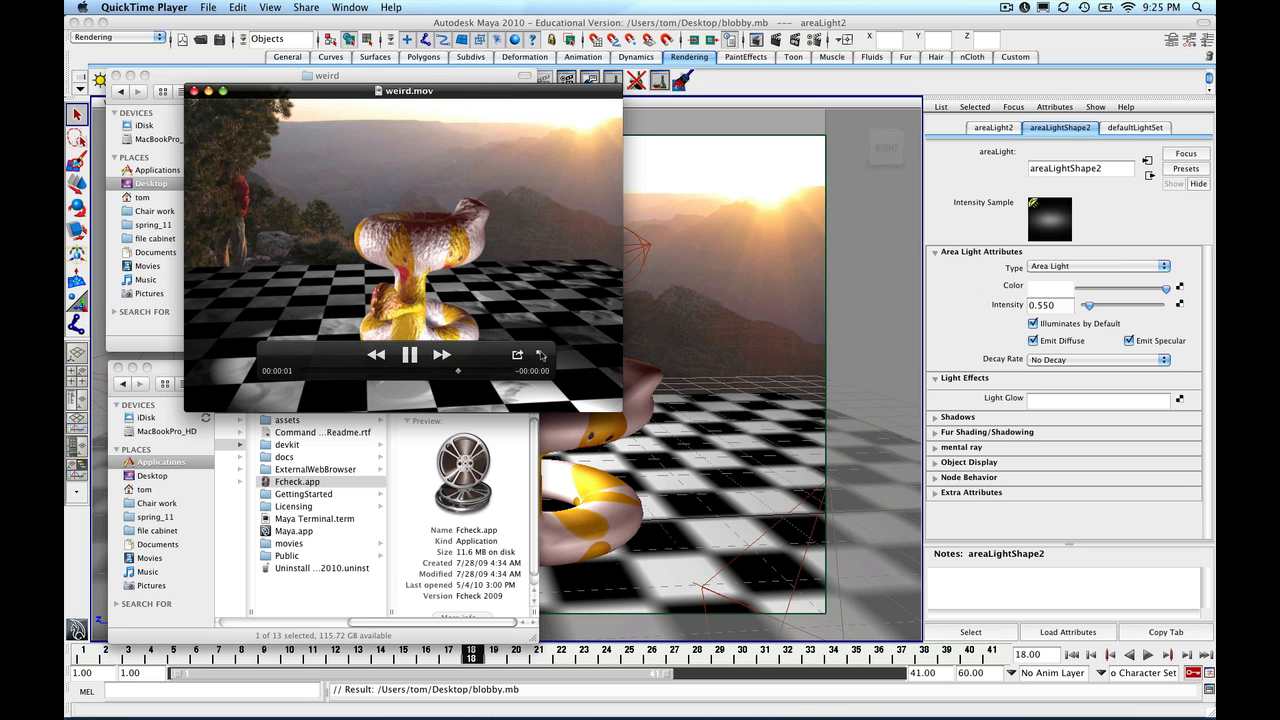
- Watch the looping movie in full screen, pause it and scrub through its frames, then return to the windowed view
left_click(541, 357)
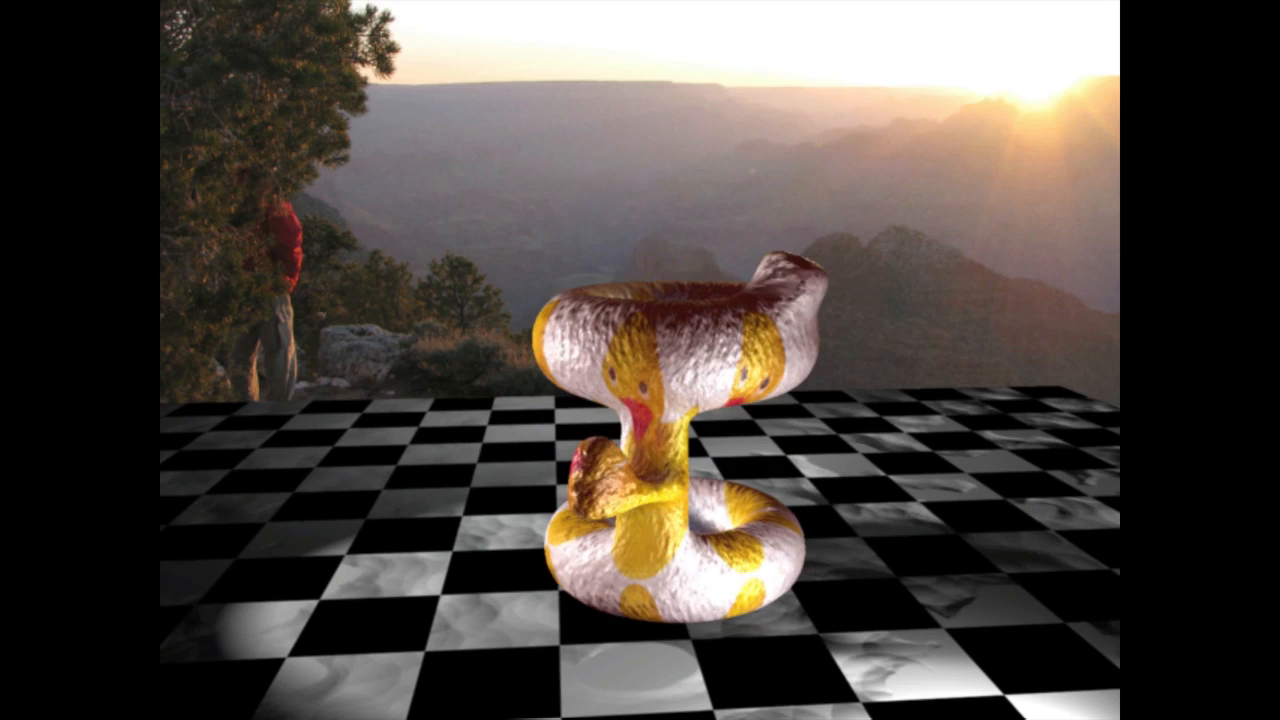
mouse_move(940, 473)
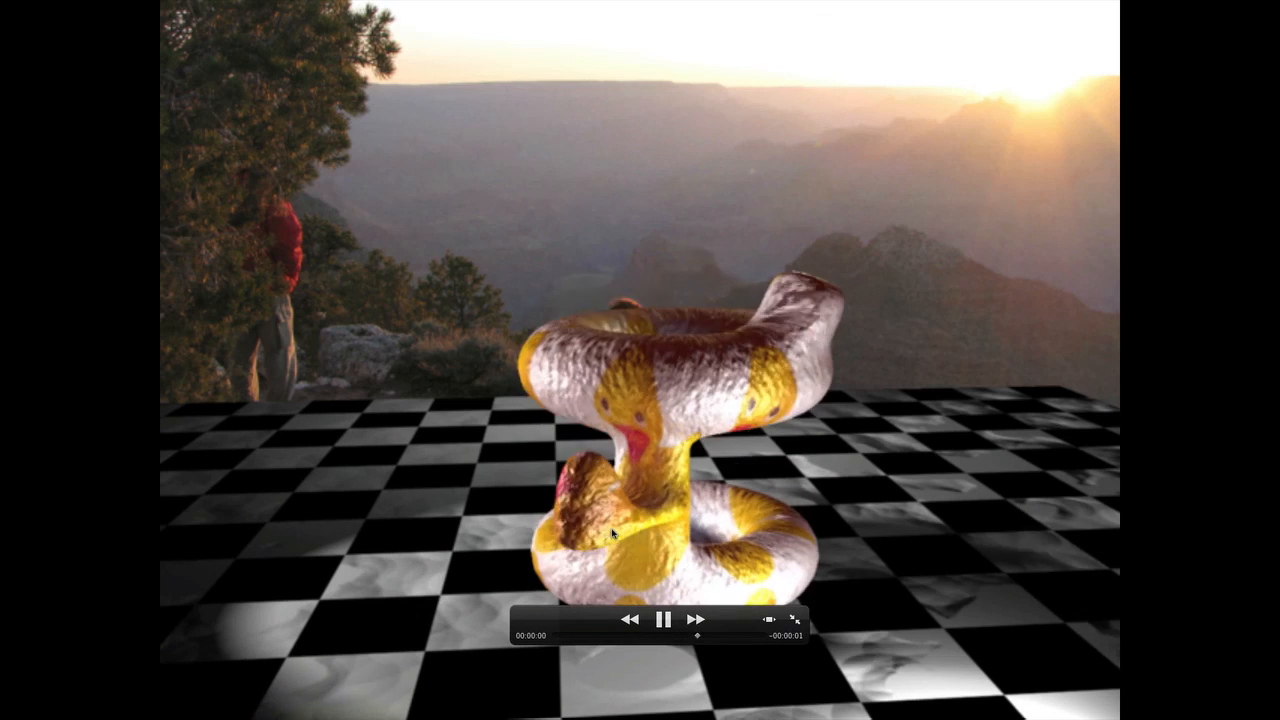
left_click(665, 620)
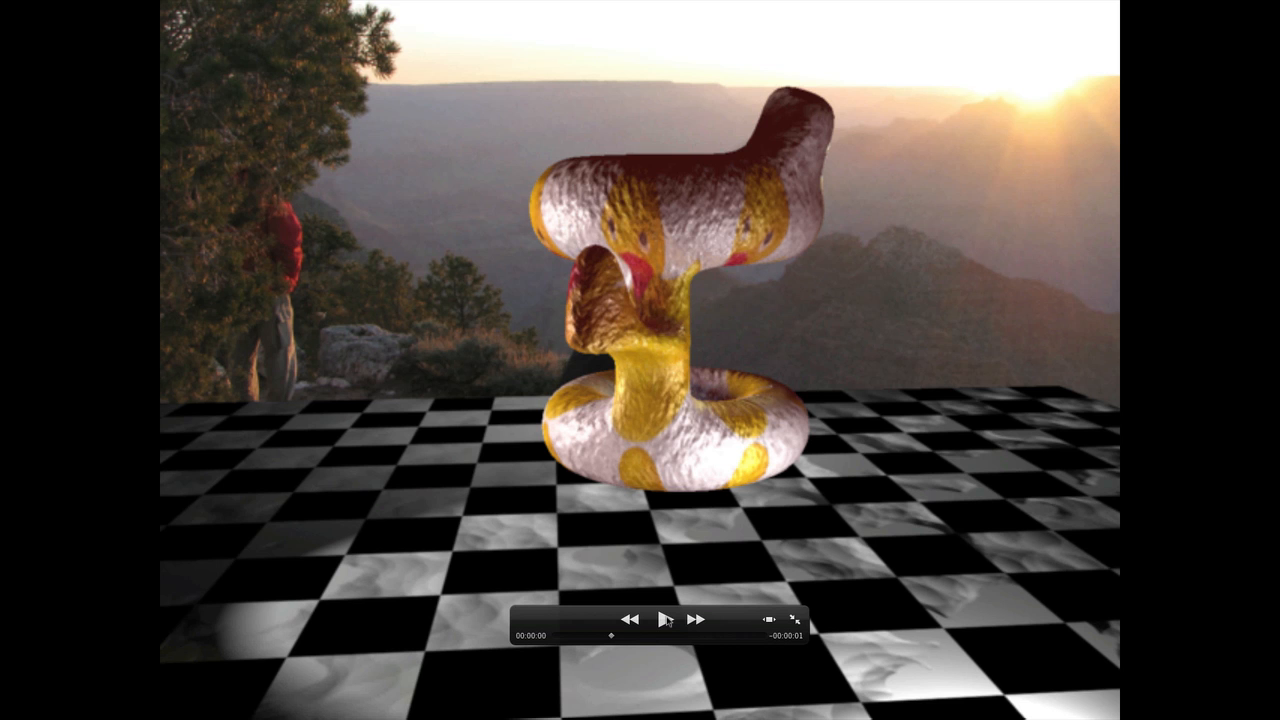
mouse_move(613, 638)
left_mouse_down()
mouse_move(599, 641)
mouse_move(637, 640)
left_mouse_up()
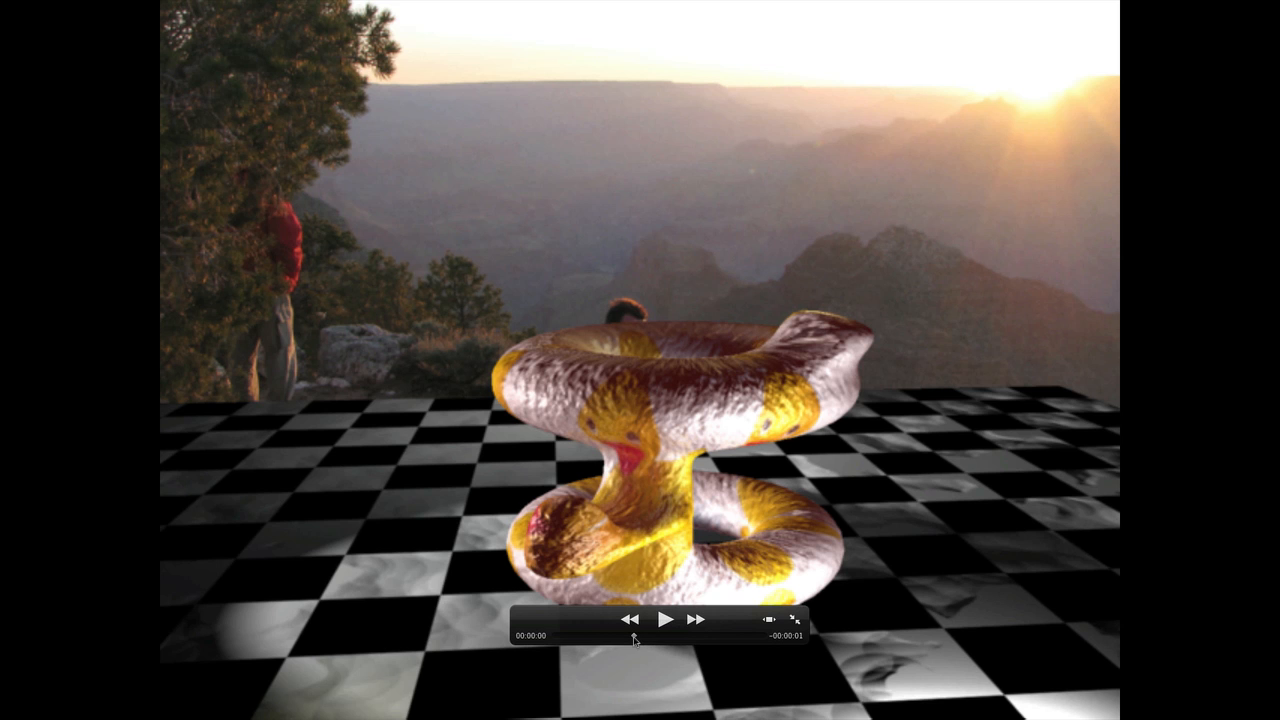
left_click_drag(633, 640, 689, 630)
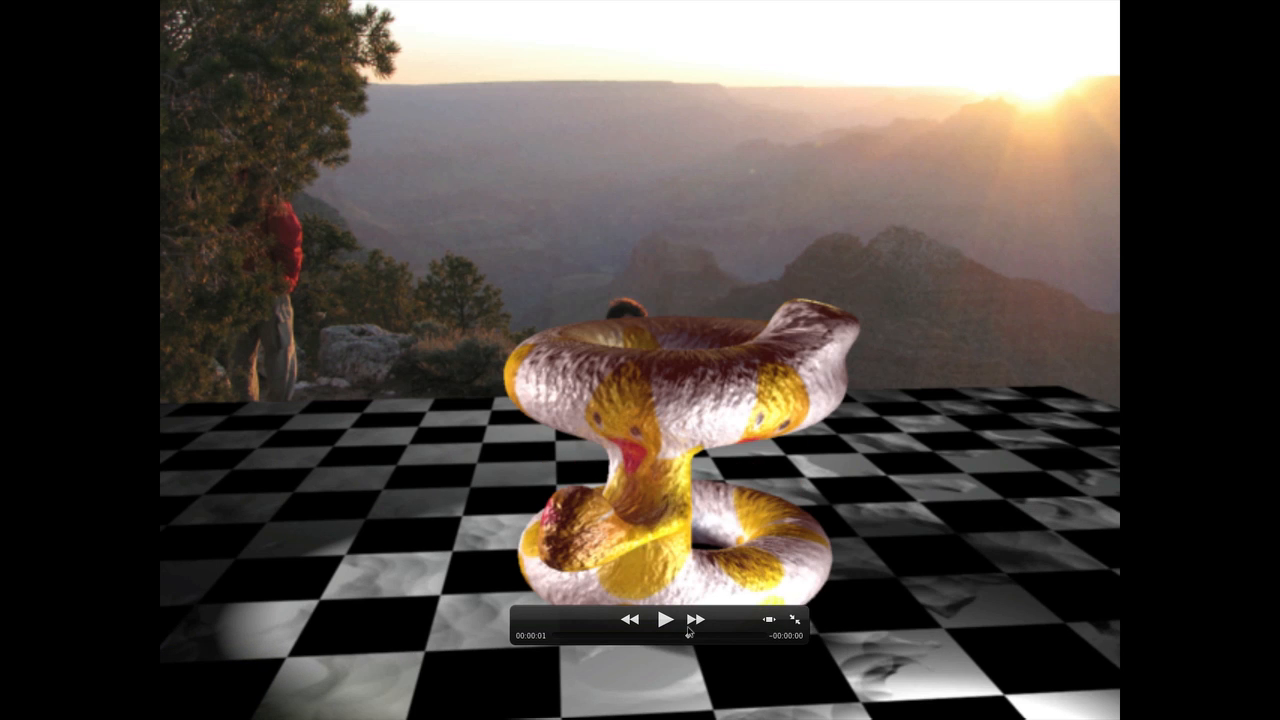
left_click(794, 622)
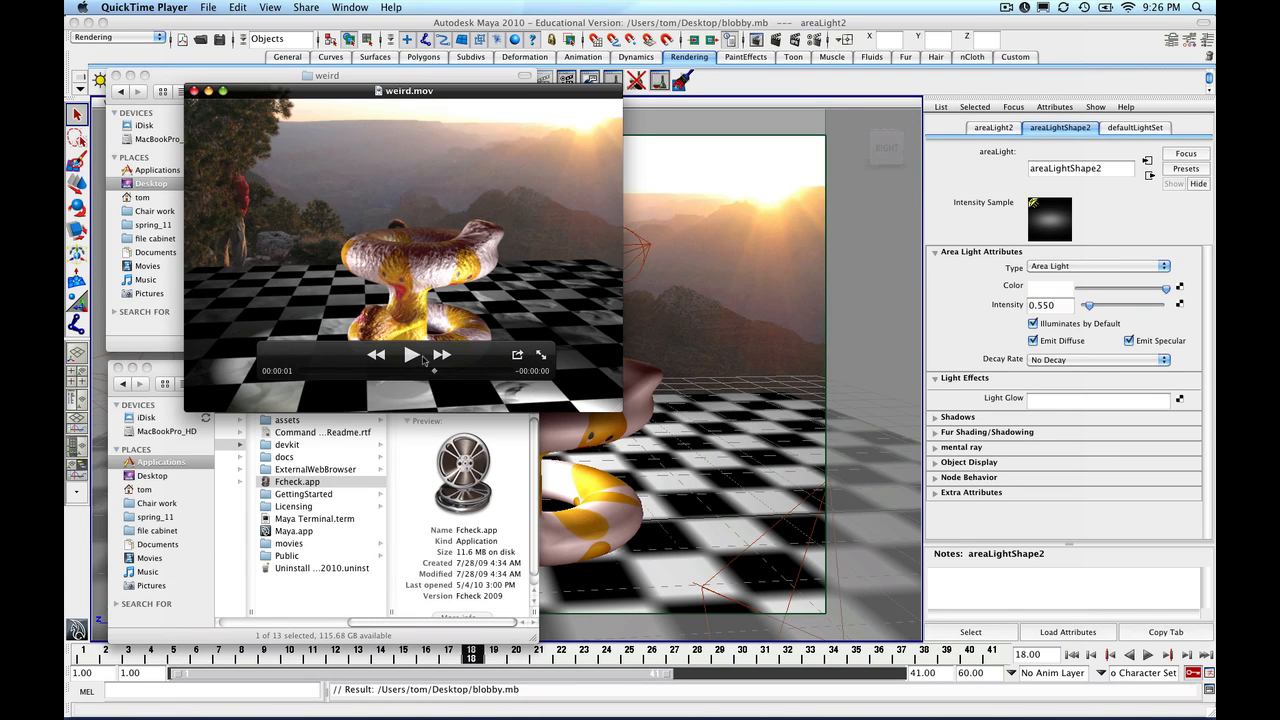
- Replay the movie in its window, pause it and scrub through the snake's motion
left_click(422, 358)
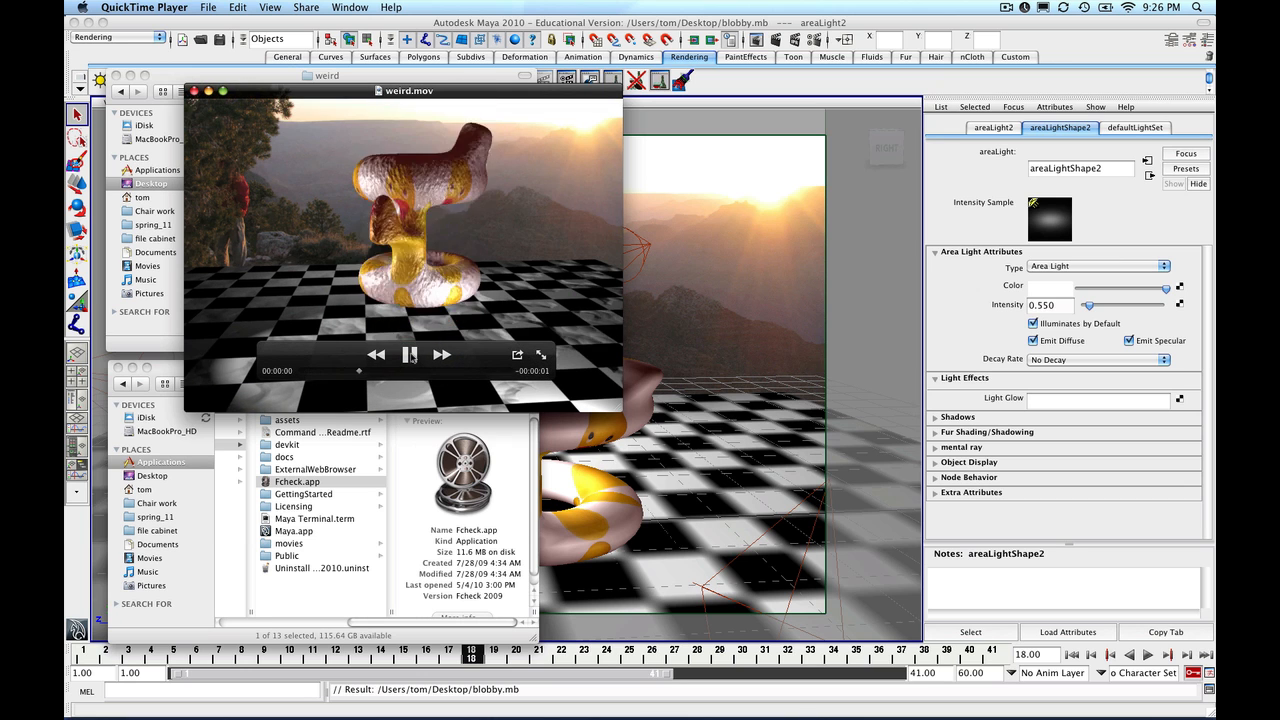
left_click(410, 356)
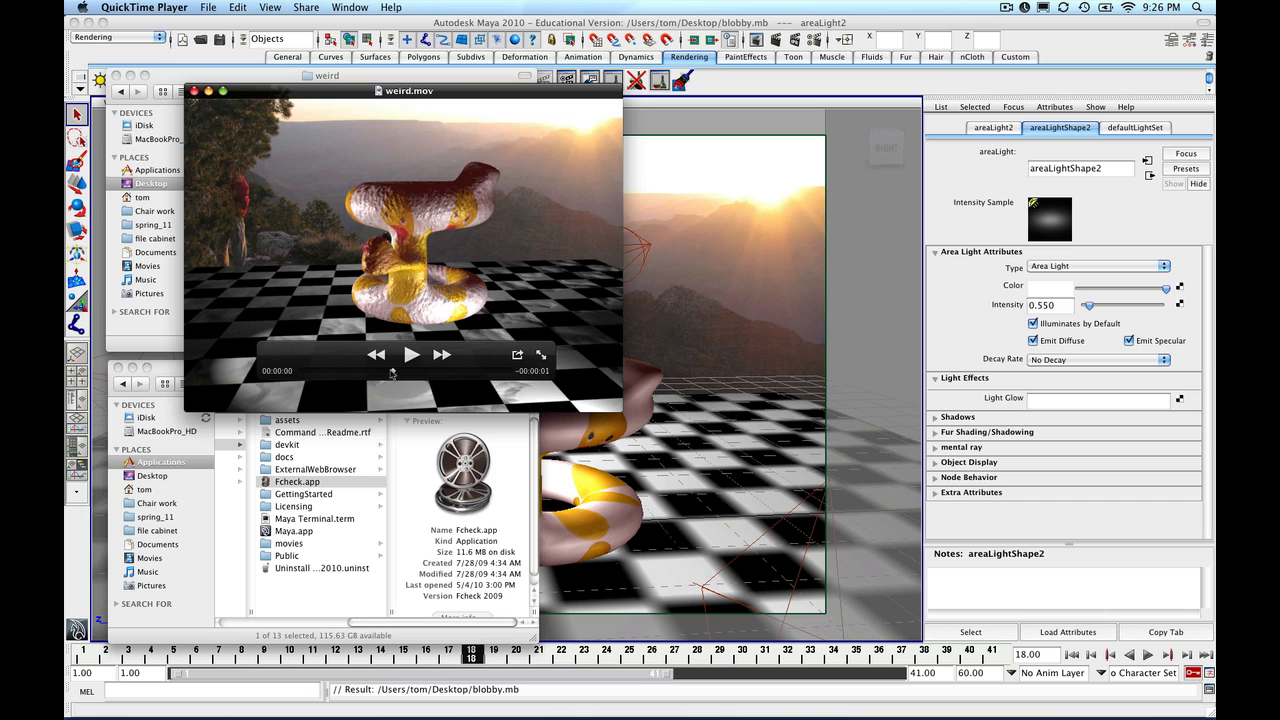
left_click_drag(391, 373, 386, 374)
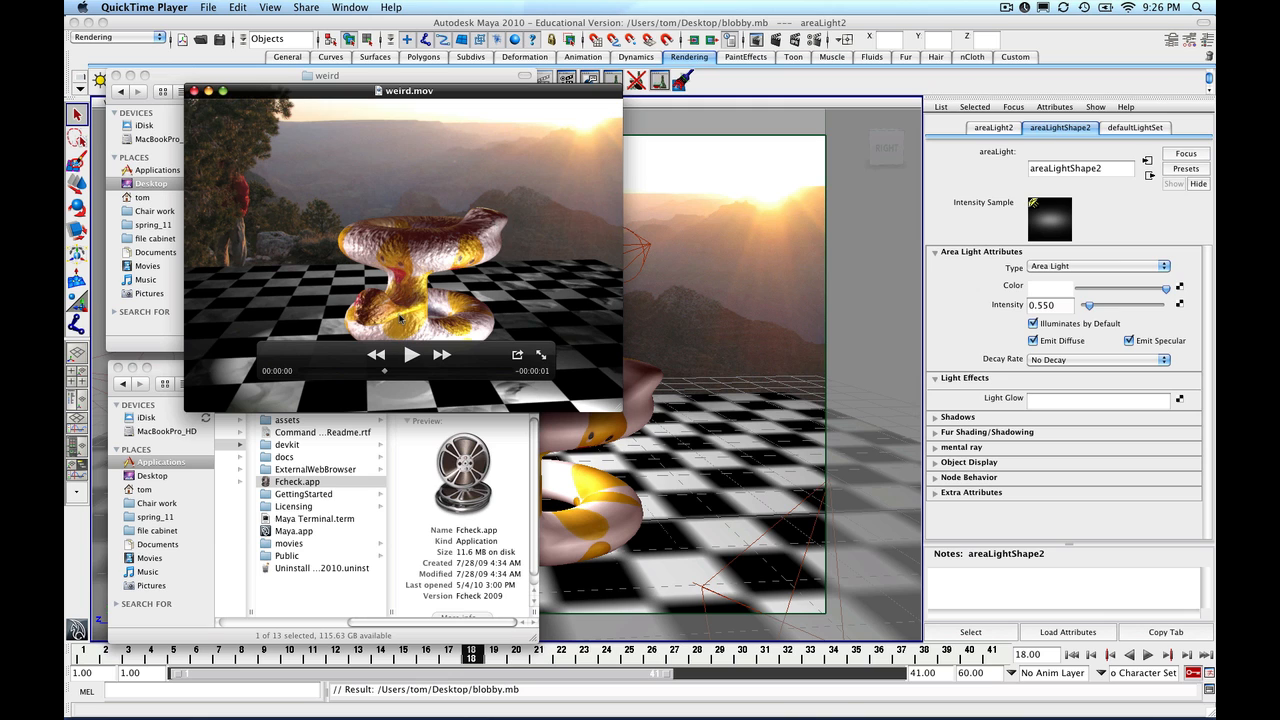
left_click_drag(385, 373, 408, 358)
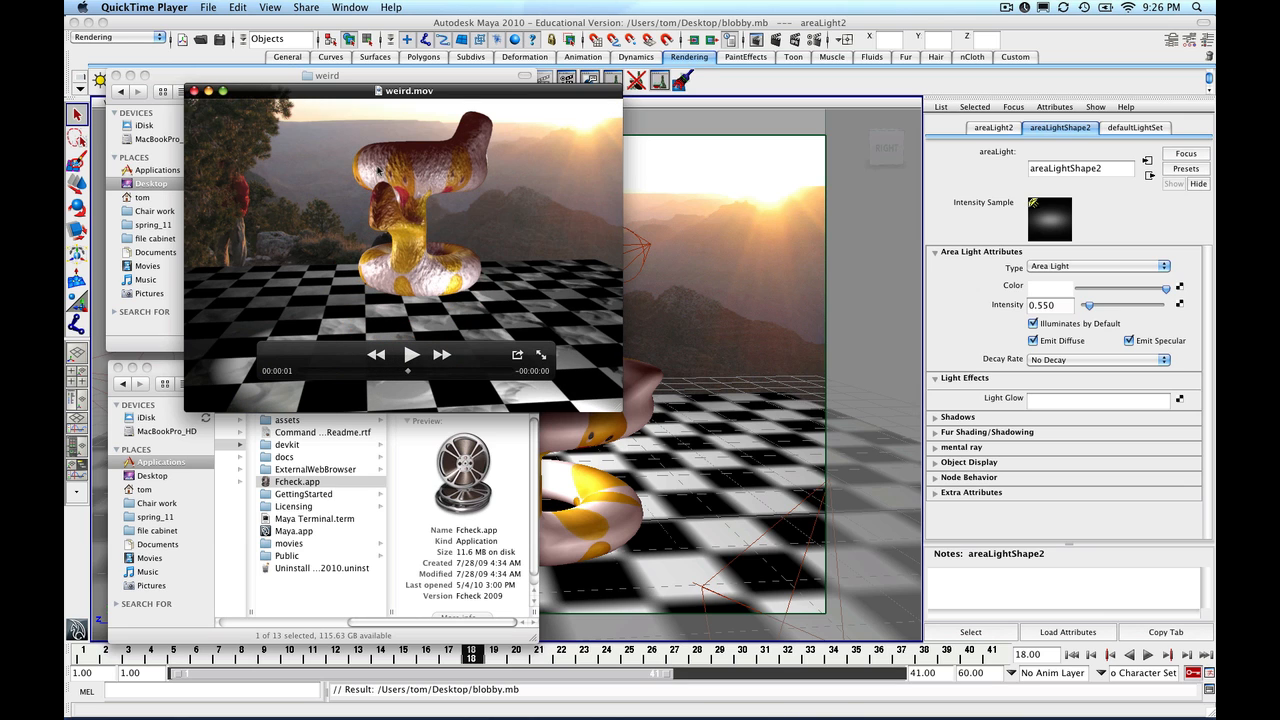
- Inspect the movie's format, frame rate, data size and dimensions, and close the Inspector
key("super+i")
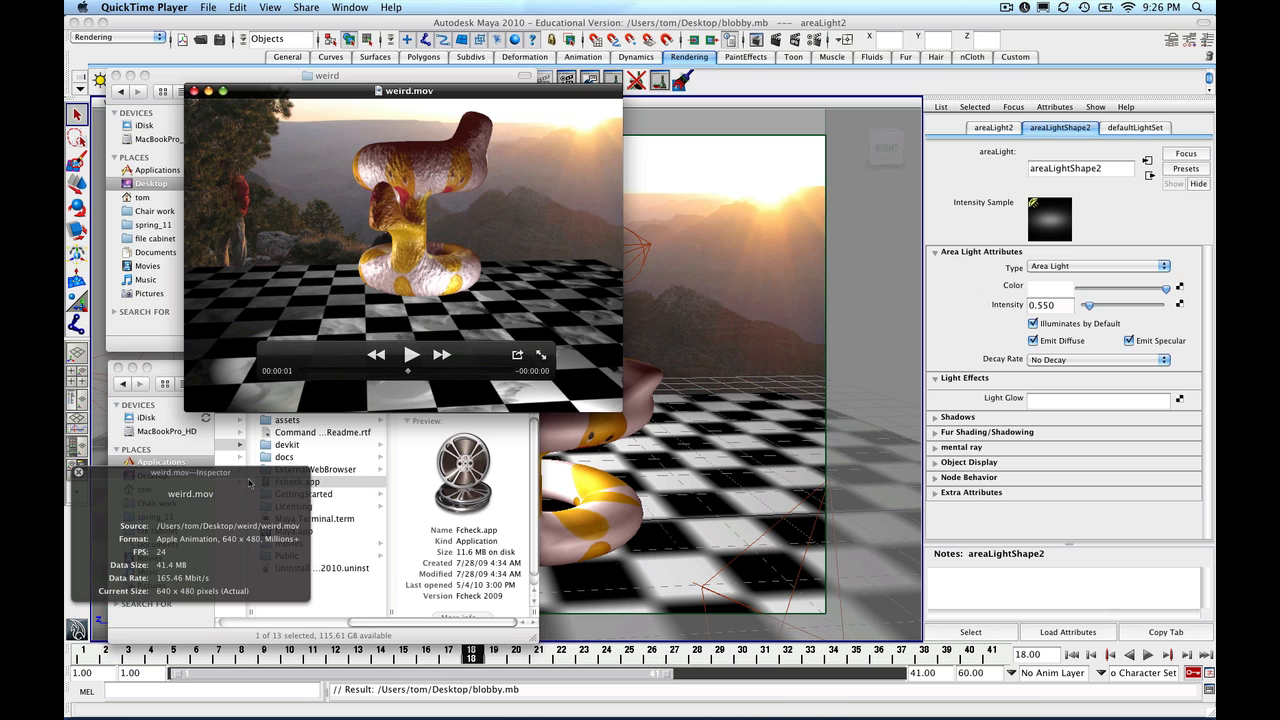
left_click_drag(249, 479, 401, 428)
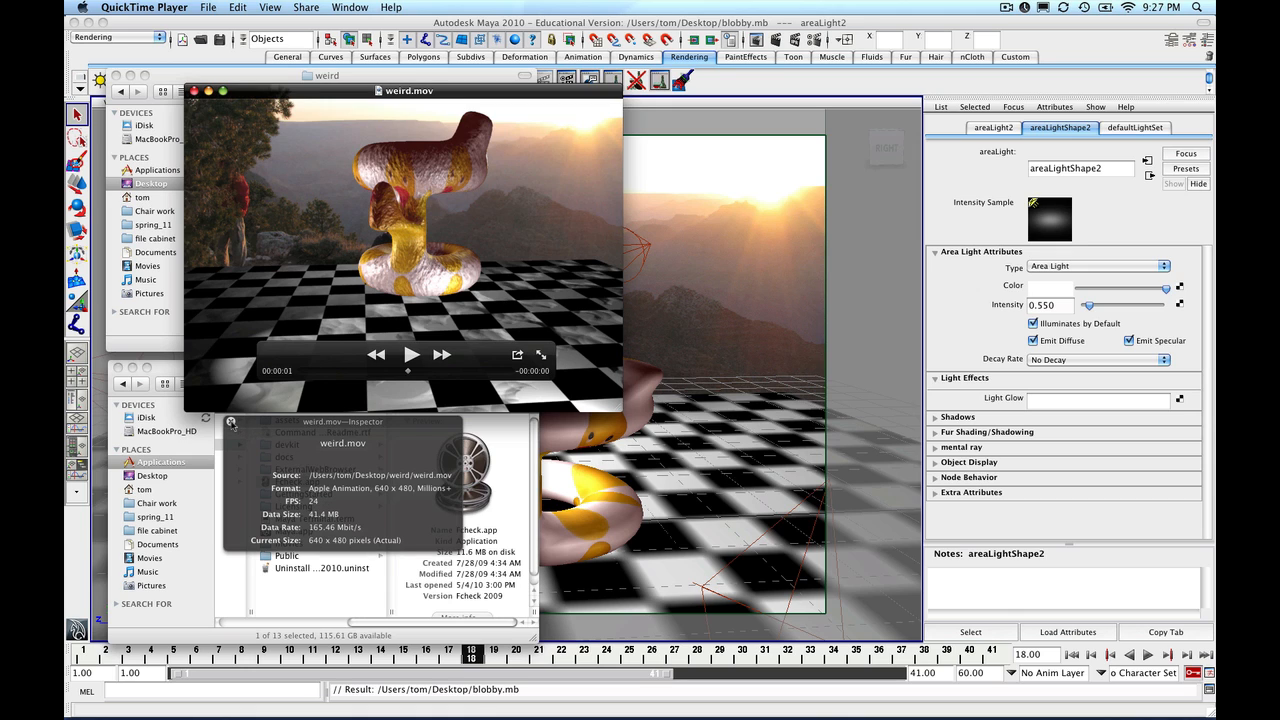
left_click(231, 422)
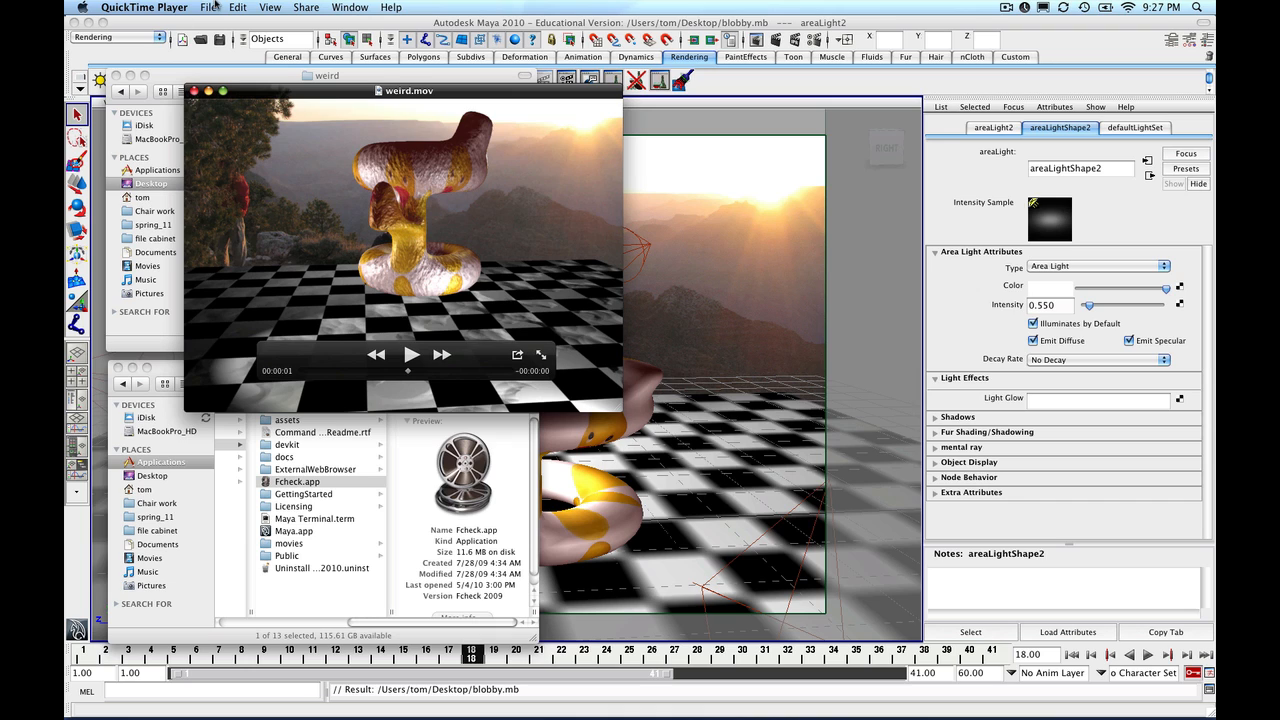
- Reposition the weird.mov window, play the looping animation once more and pause it
left_click(206, 8)
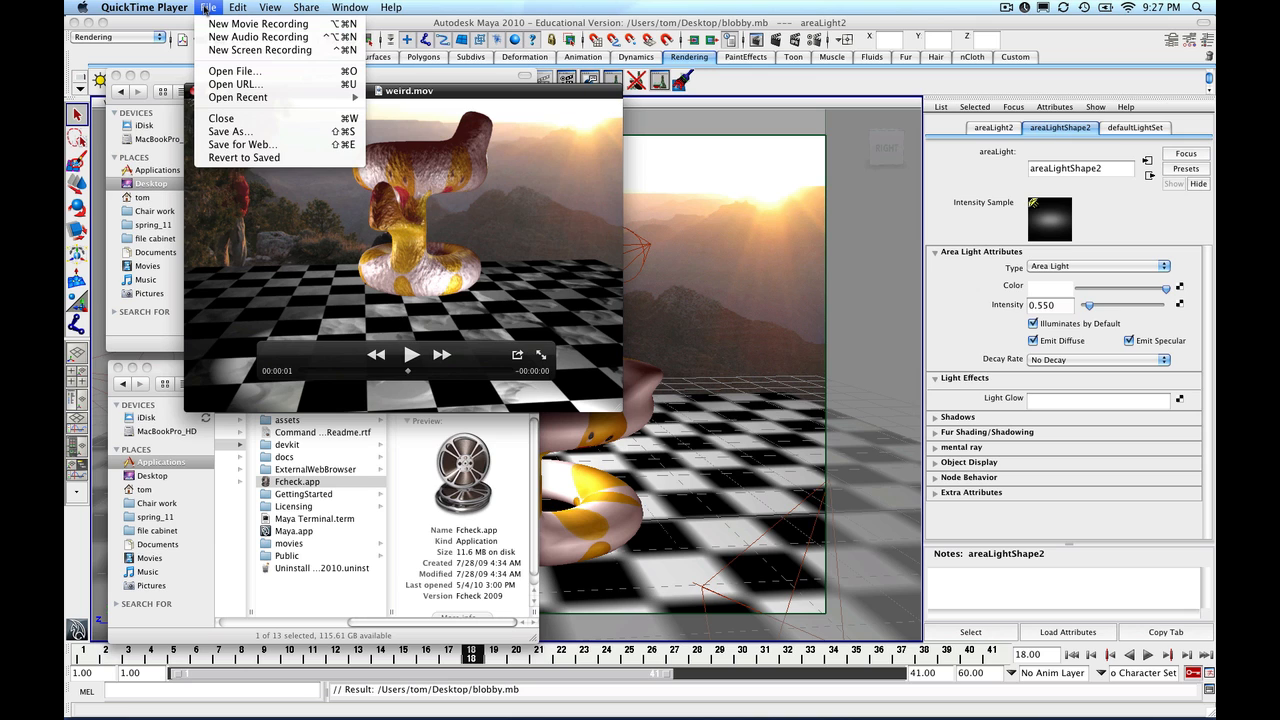
left_click(206, 8)
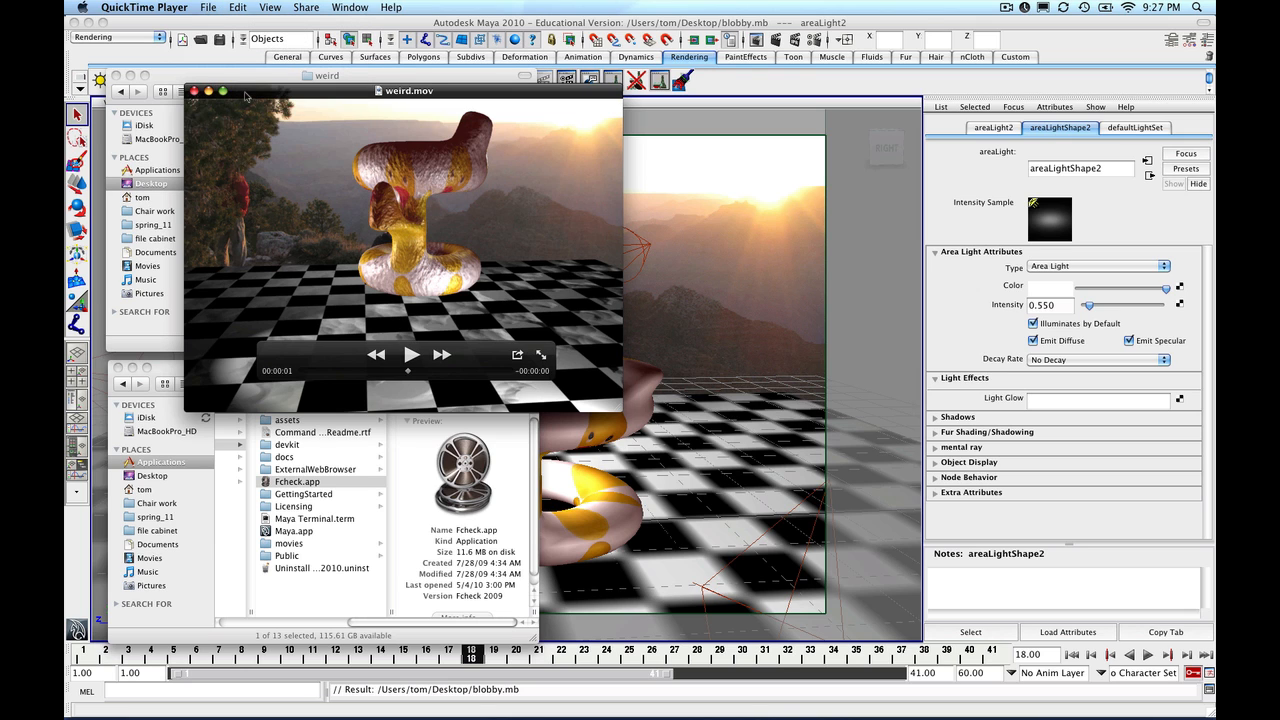
left_click_drag(245, 95, 218, 109)
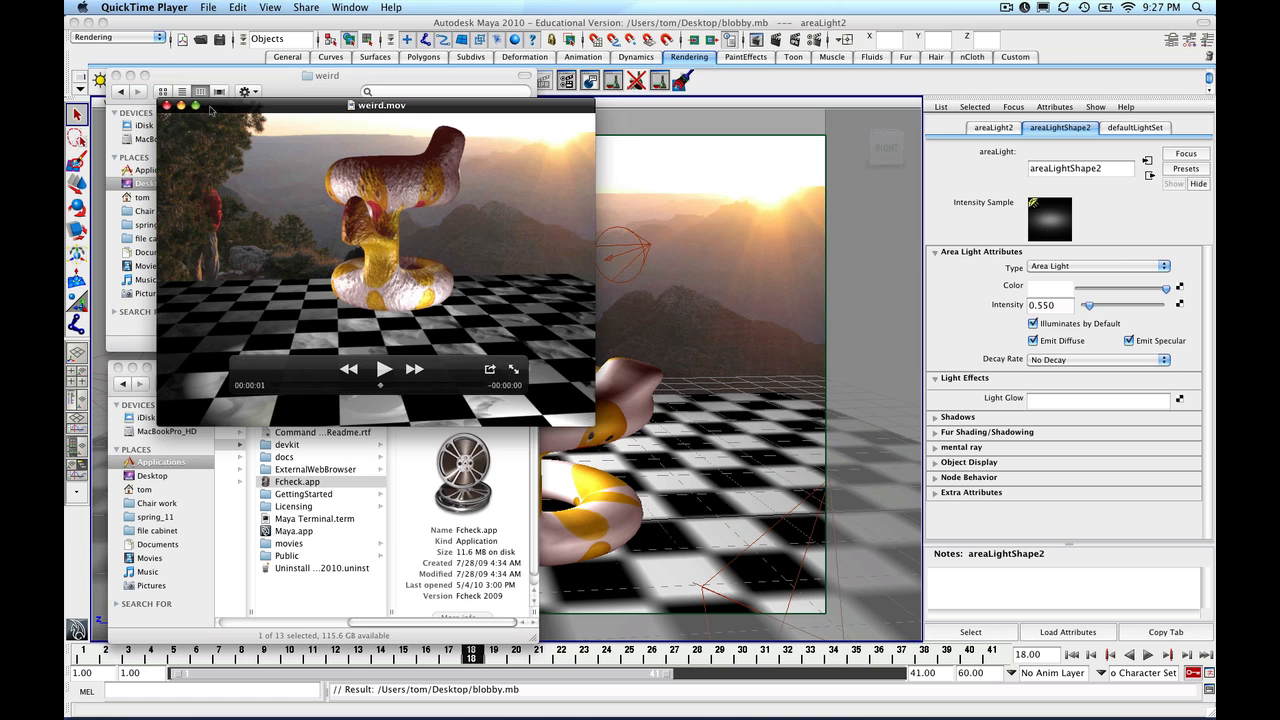
left_click(384, 370)
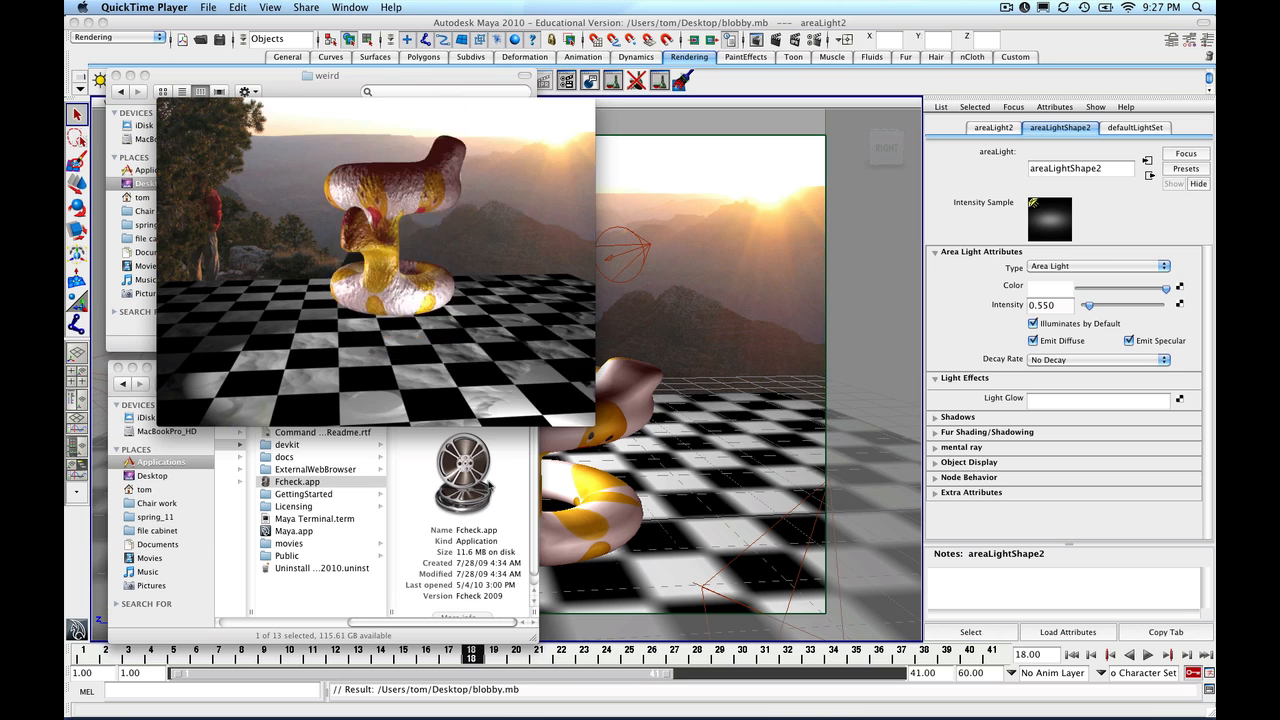
left_click(384, 370)
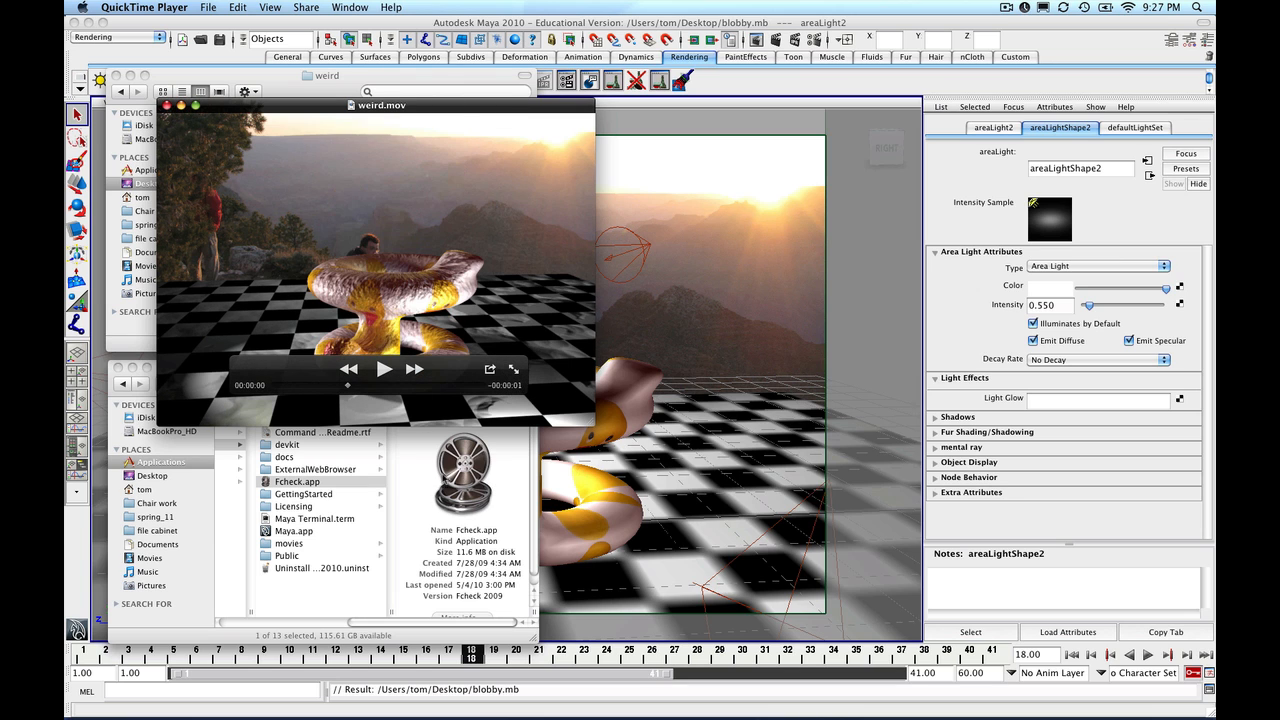